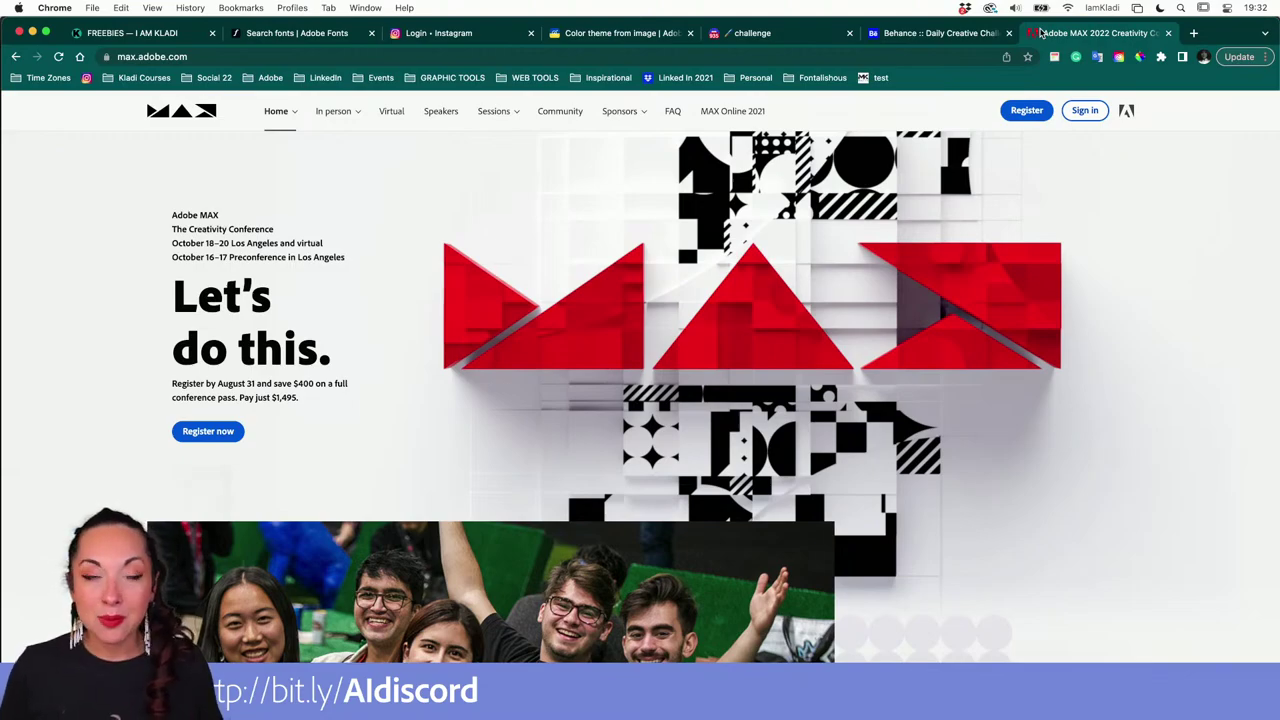
pyautogui.scroll(-15, 1082, 155)
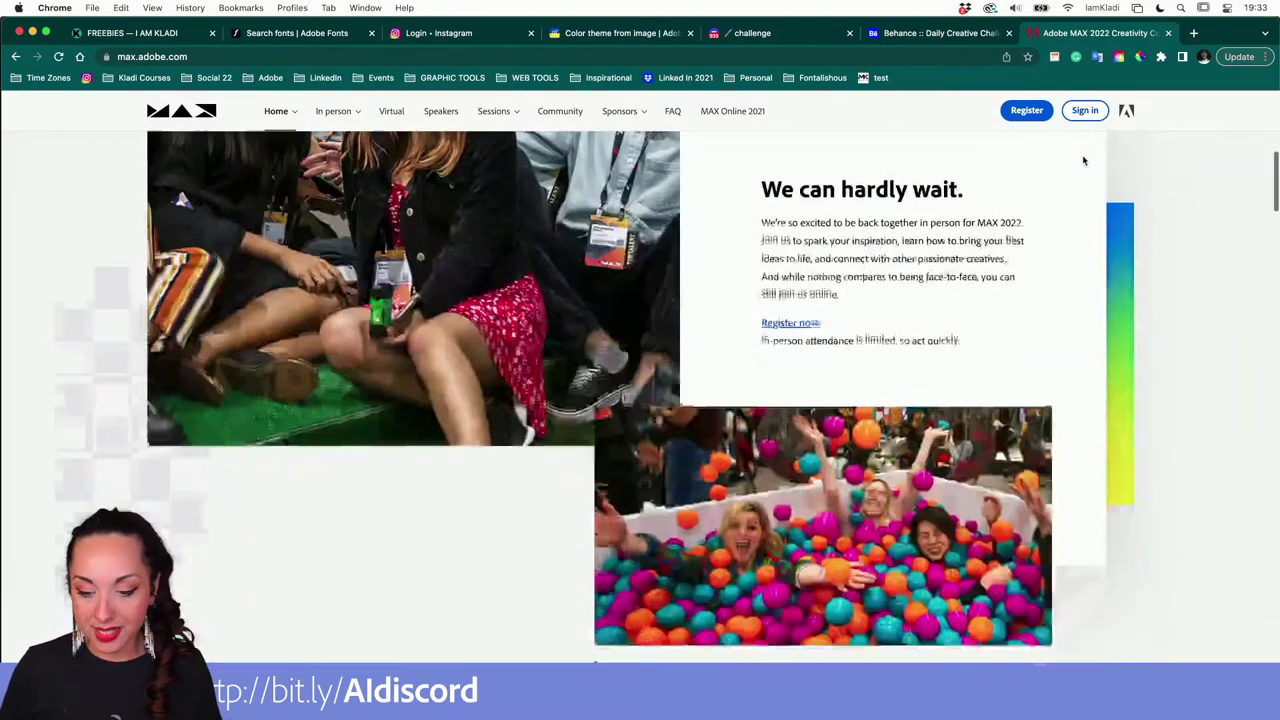
pyautogui.scroll(-8, 1082, 160)
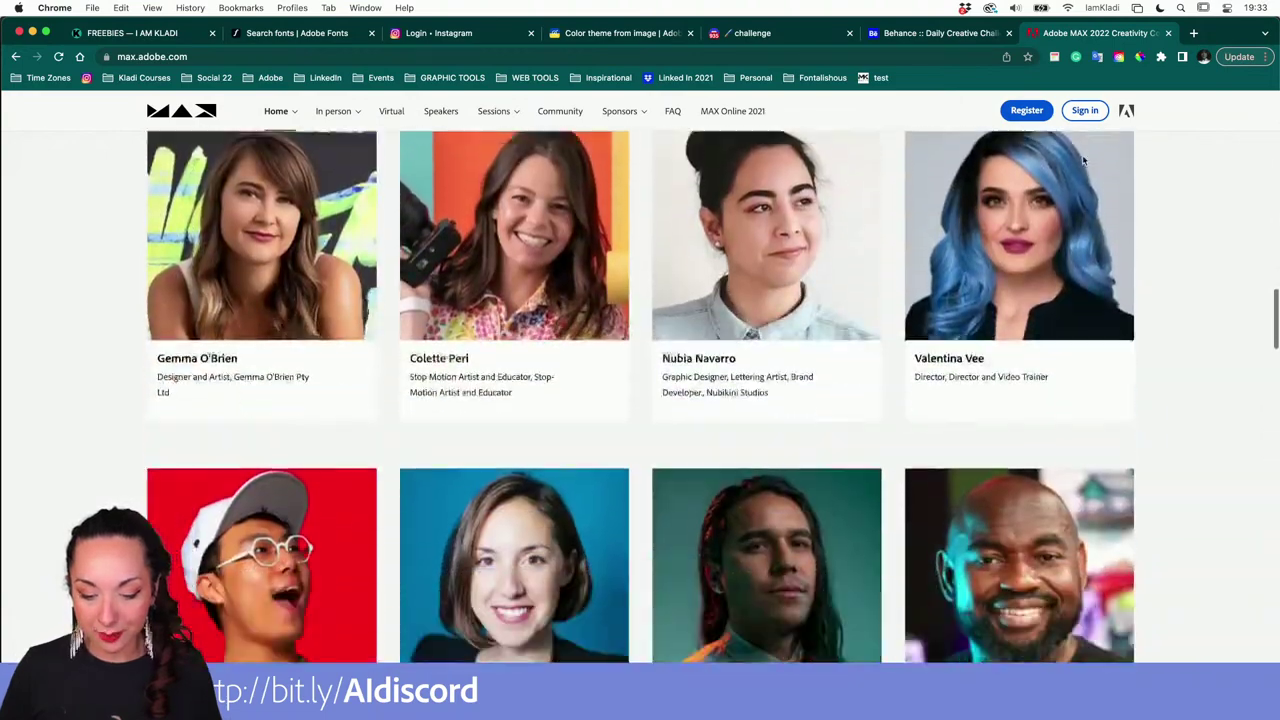
pyautogui.scroll(-3, 1083, 160)
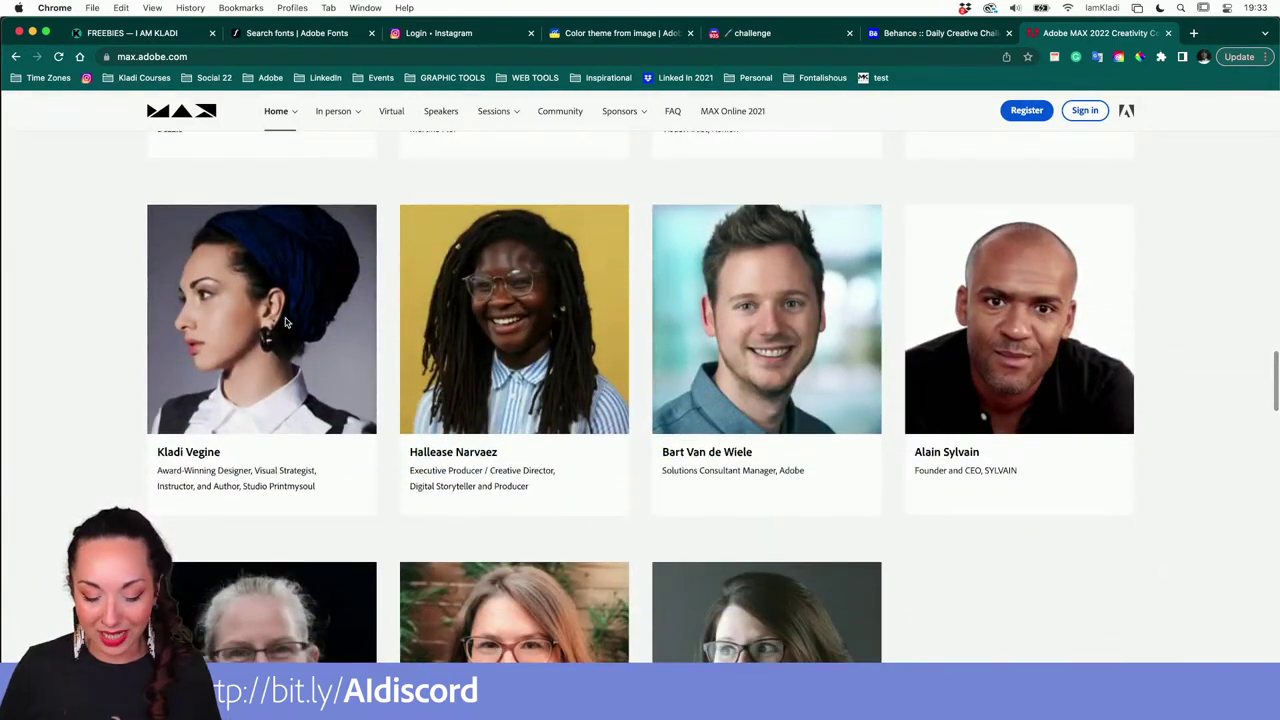
pyautogui.scroll(-2, 405, 396)
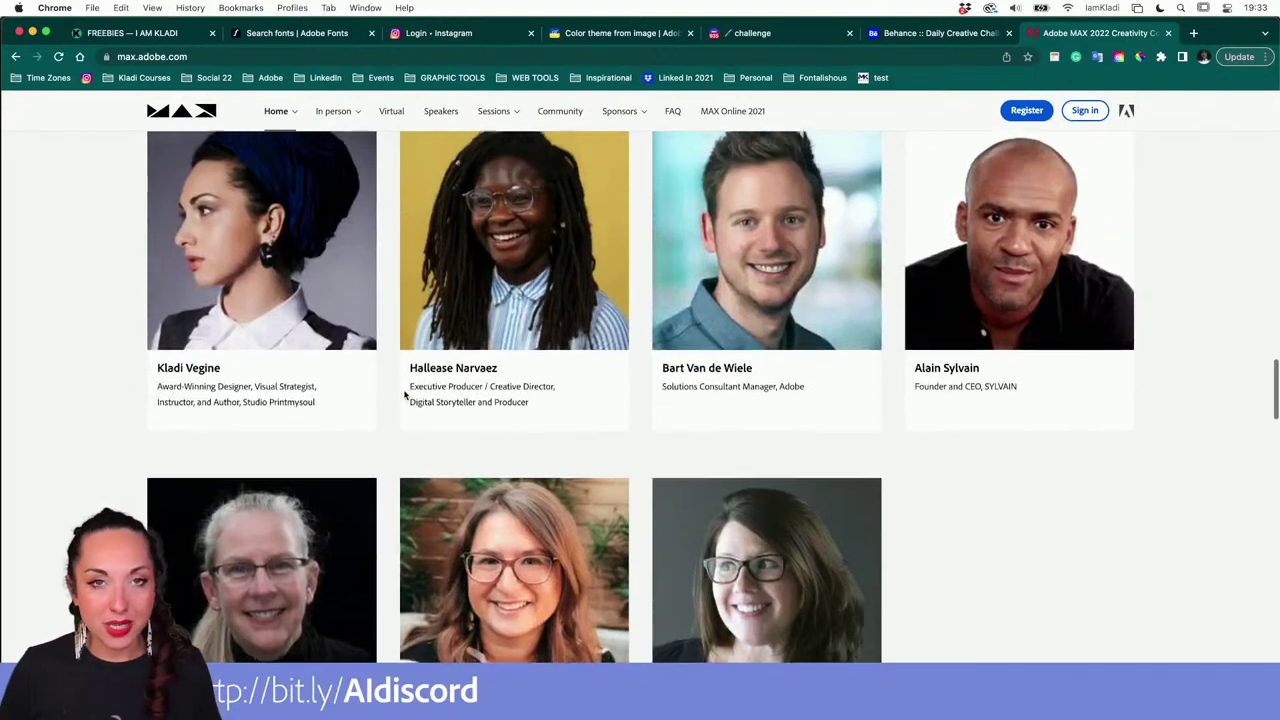
pyautogui.scroll(3, 405, 396)
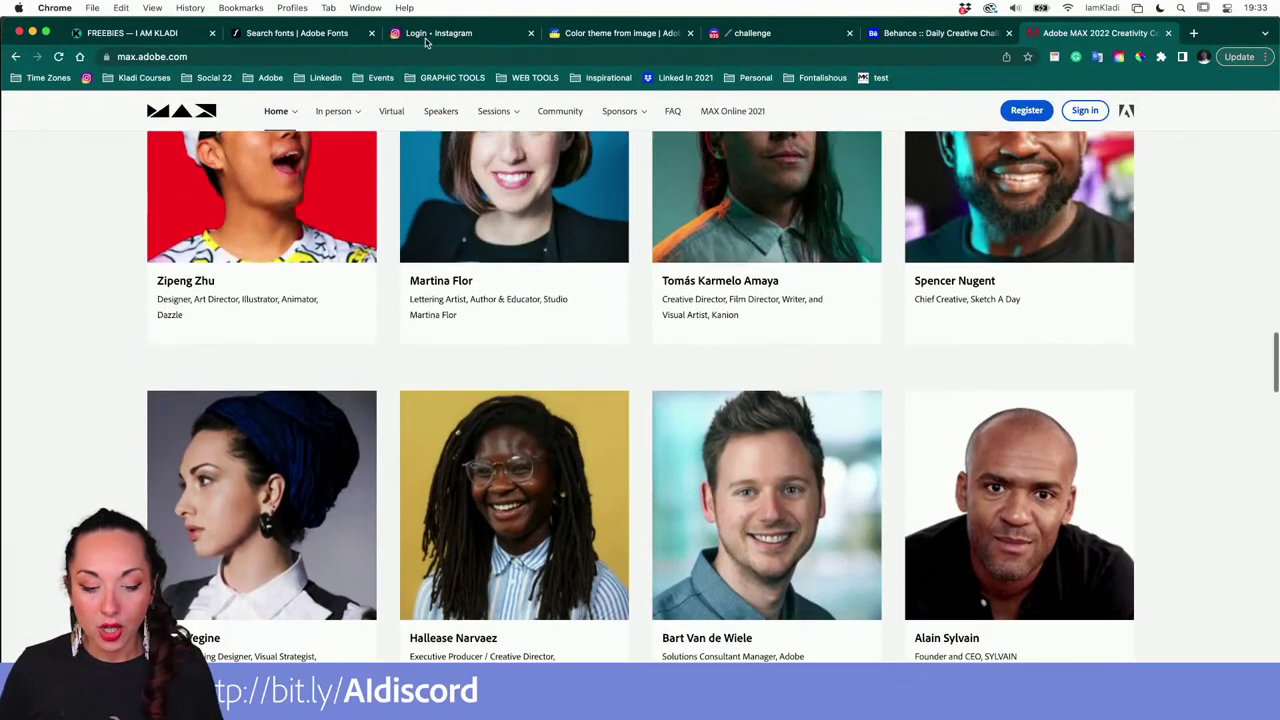
pyautogui.click(497, 118)
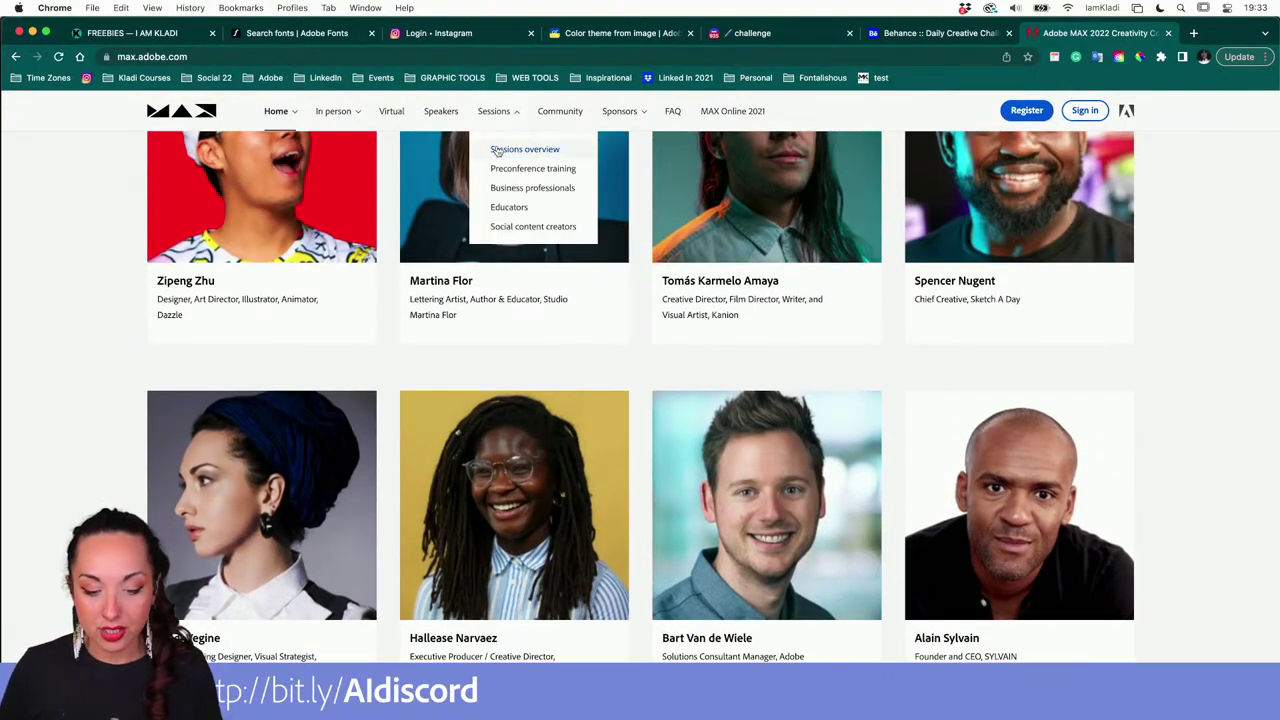
pyautogui.click(497, 149)
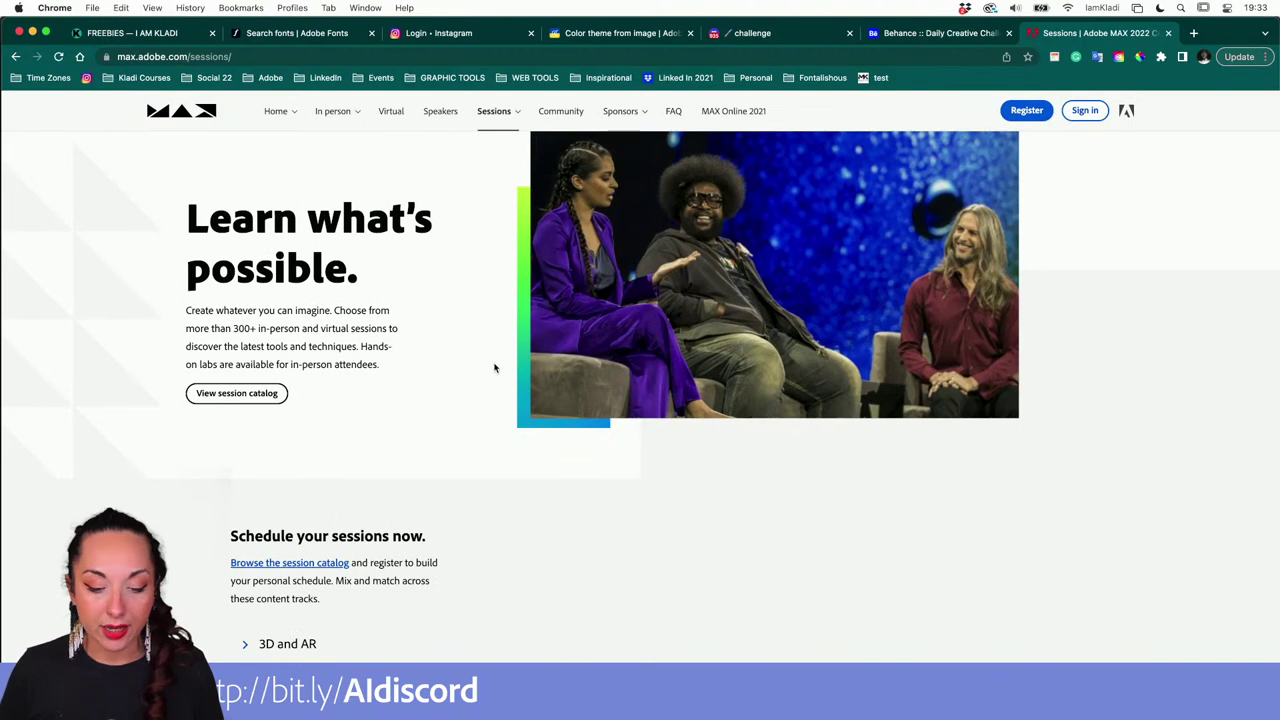
pyautogui.scroll(-5, 494, 368)
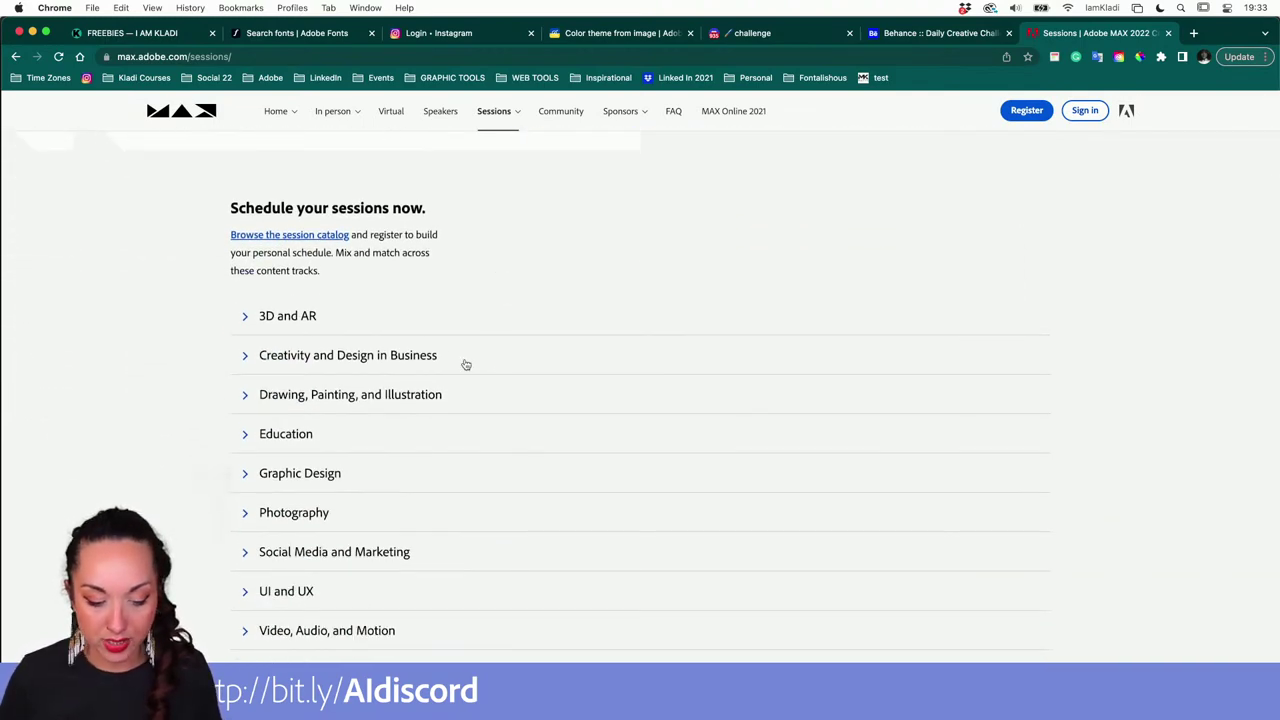
pyautogui.click(460, 363)
pyautogui.scroll(-10, 436, 502)
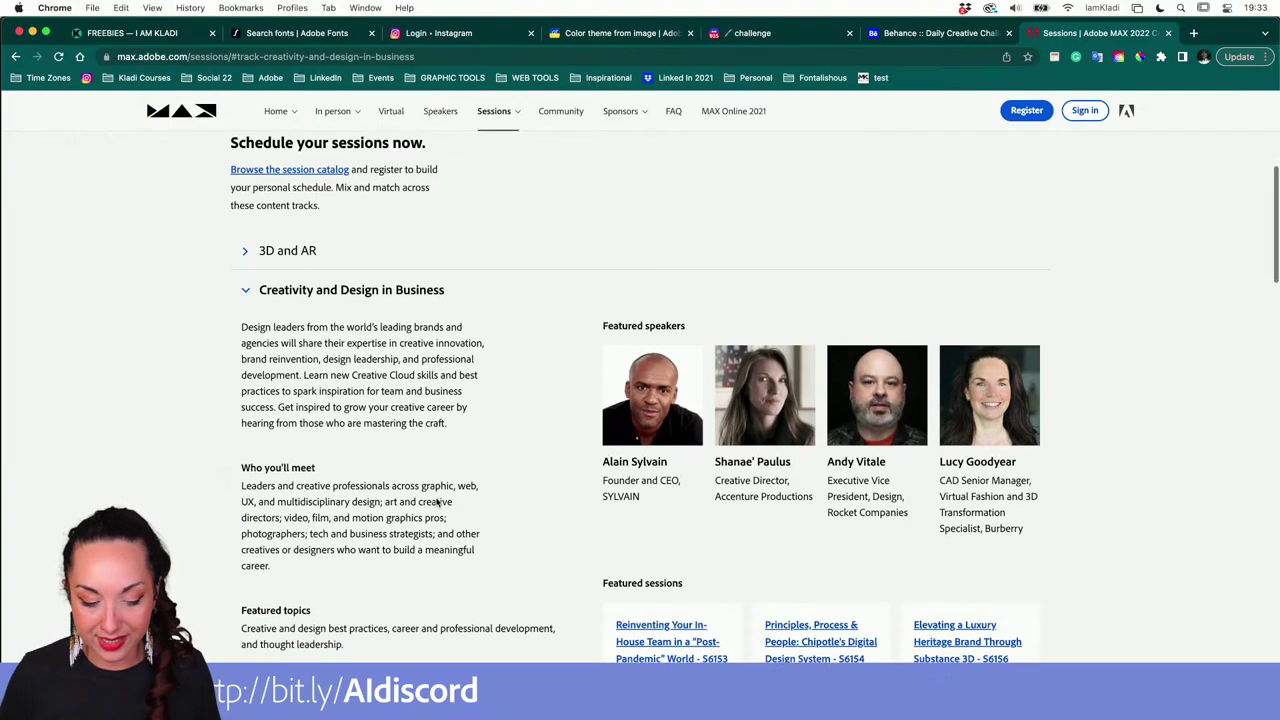
pyautogui.scroll(10, 436, 502)
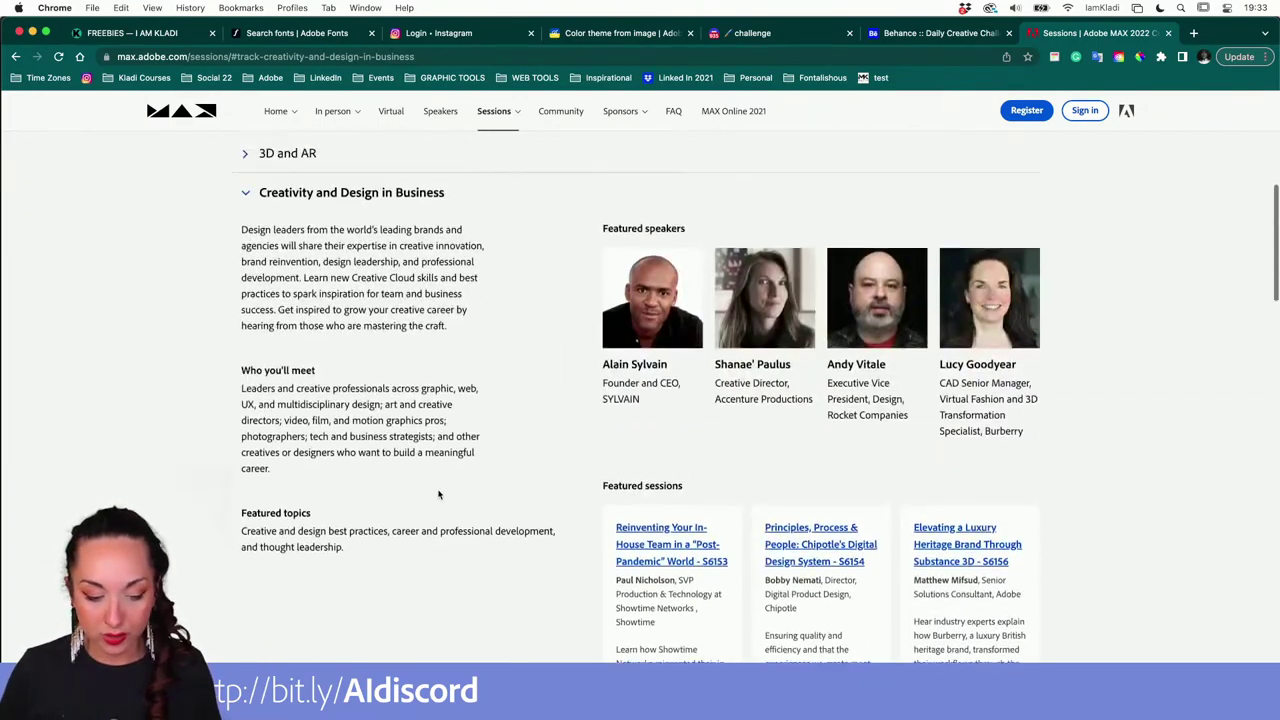
pyautogui.click(248, 304)
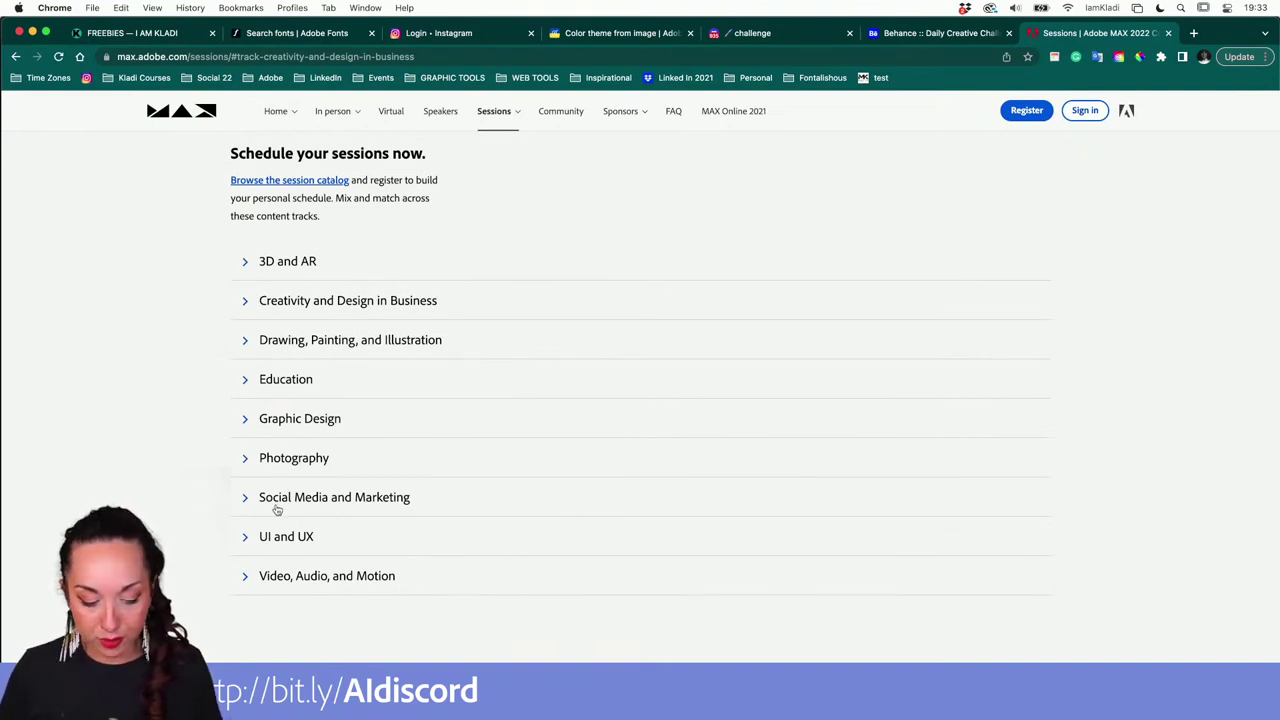
pyautogui.scroll(1, 286, 590)
pyautogui.scroll(5, 288, 590)
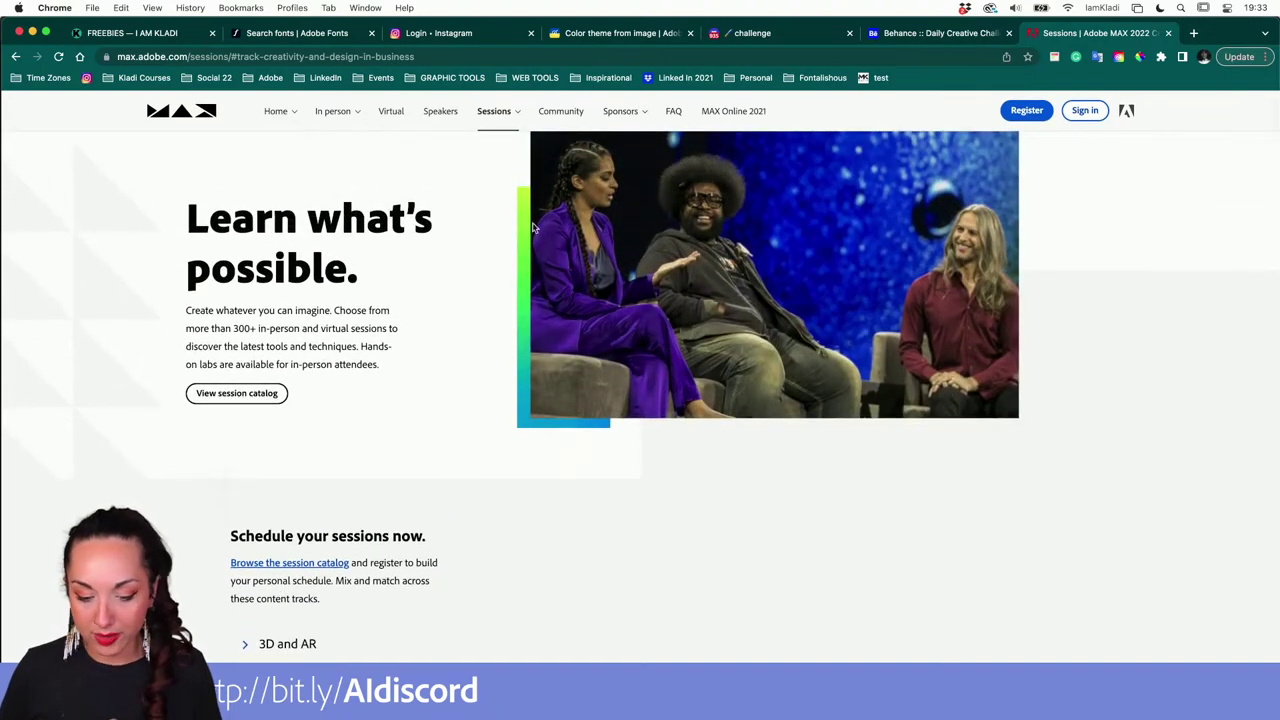
pyautogui.click(494, 116)
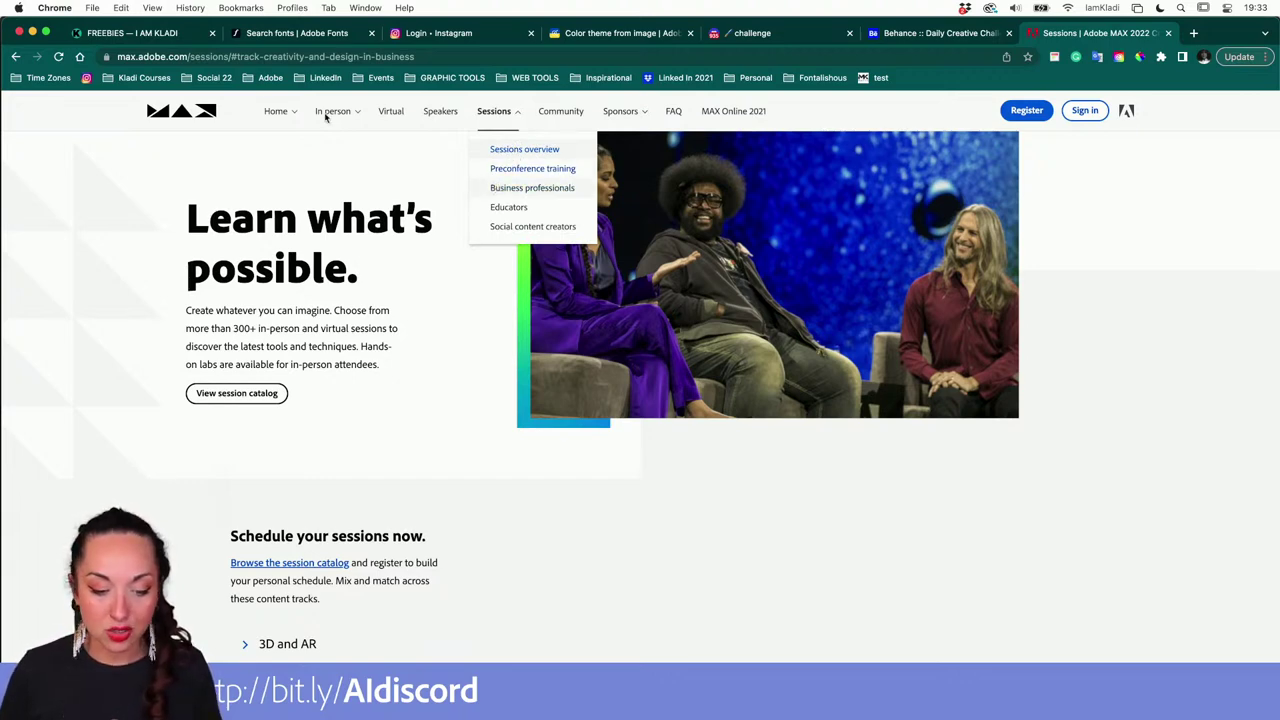
pyautogui.click(204, 123)
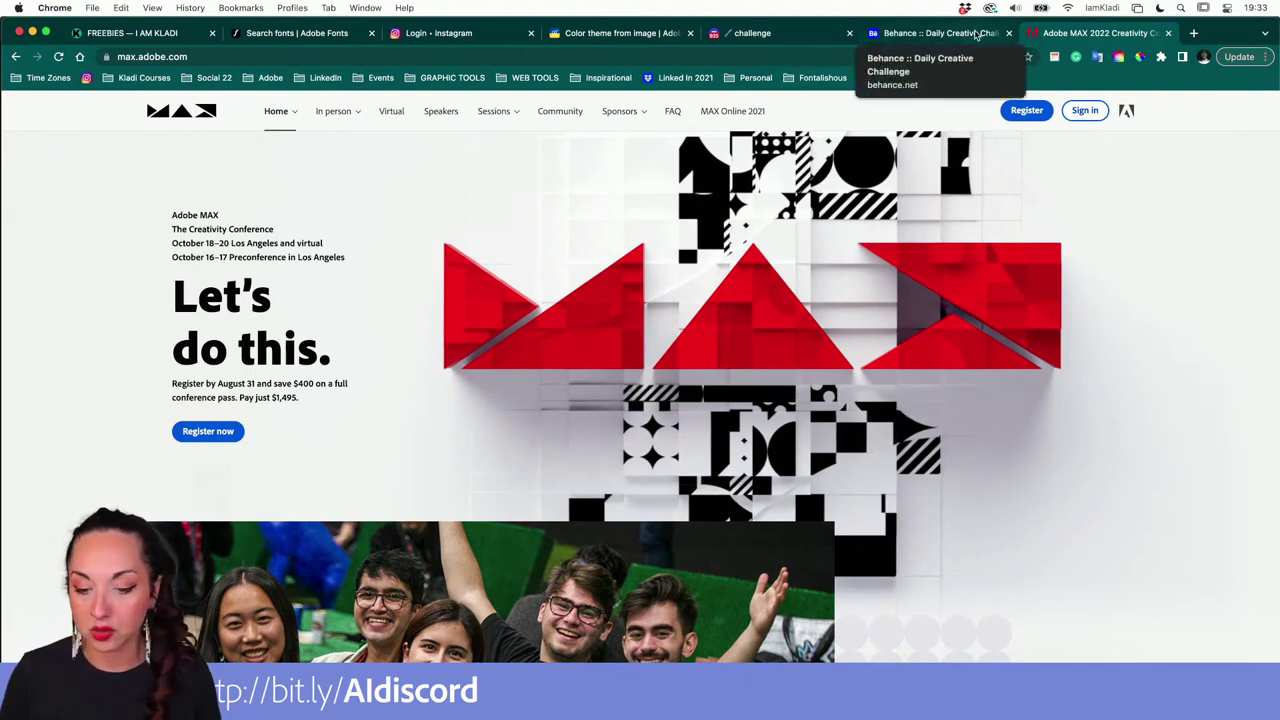
# Switch to Behance, scroll to Unlock The Challenges, and start the Design A Print-Ready Menu card.
pyautogui.click(913, 37)
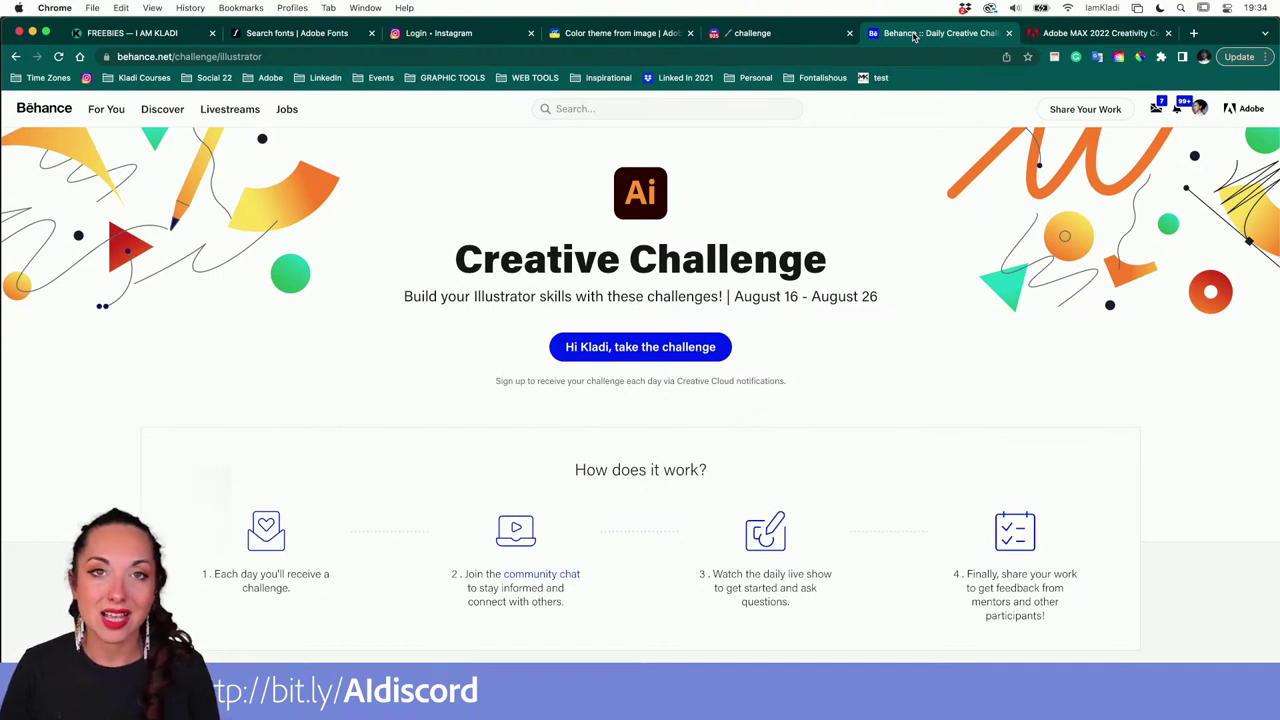
pyautogui.scroll(-3, 811, 147)
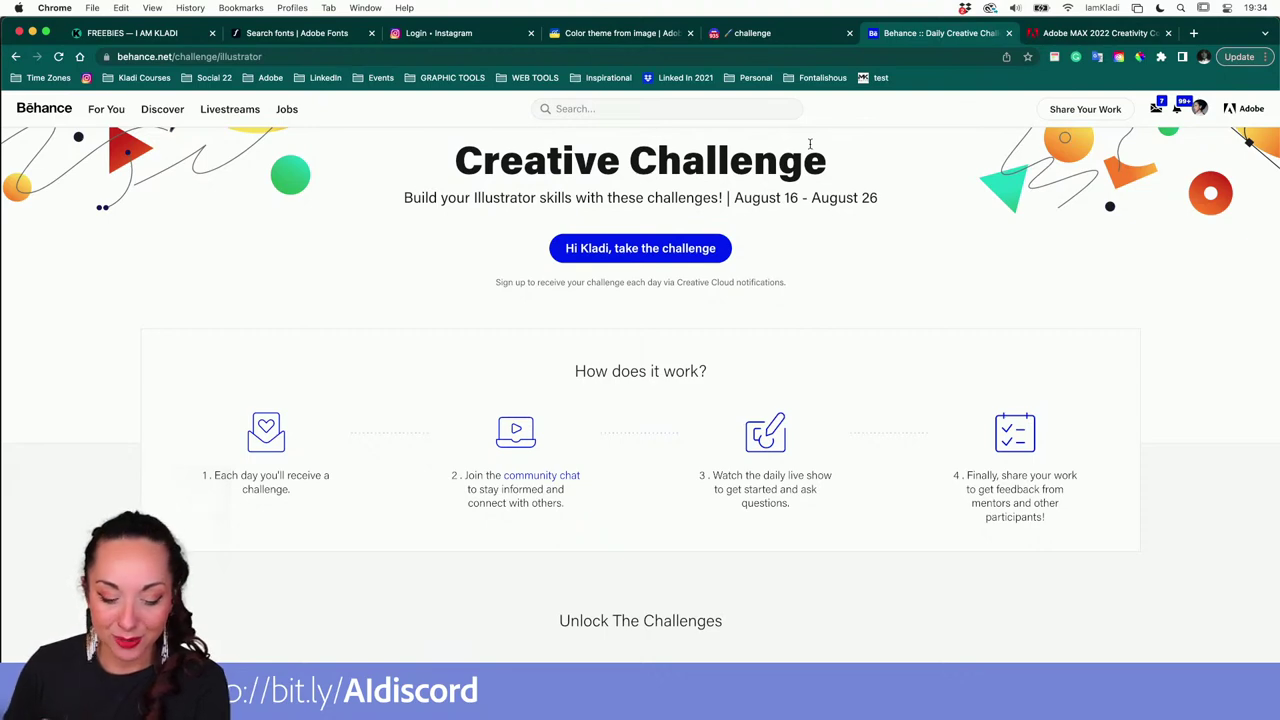
pyautogui.scroll(-8, 811, 146)
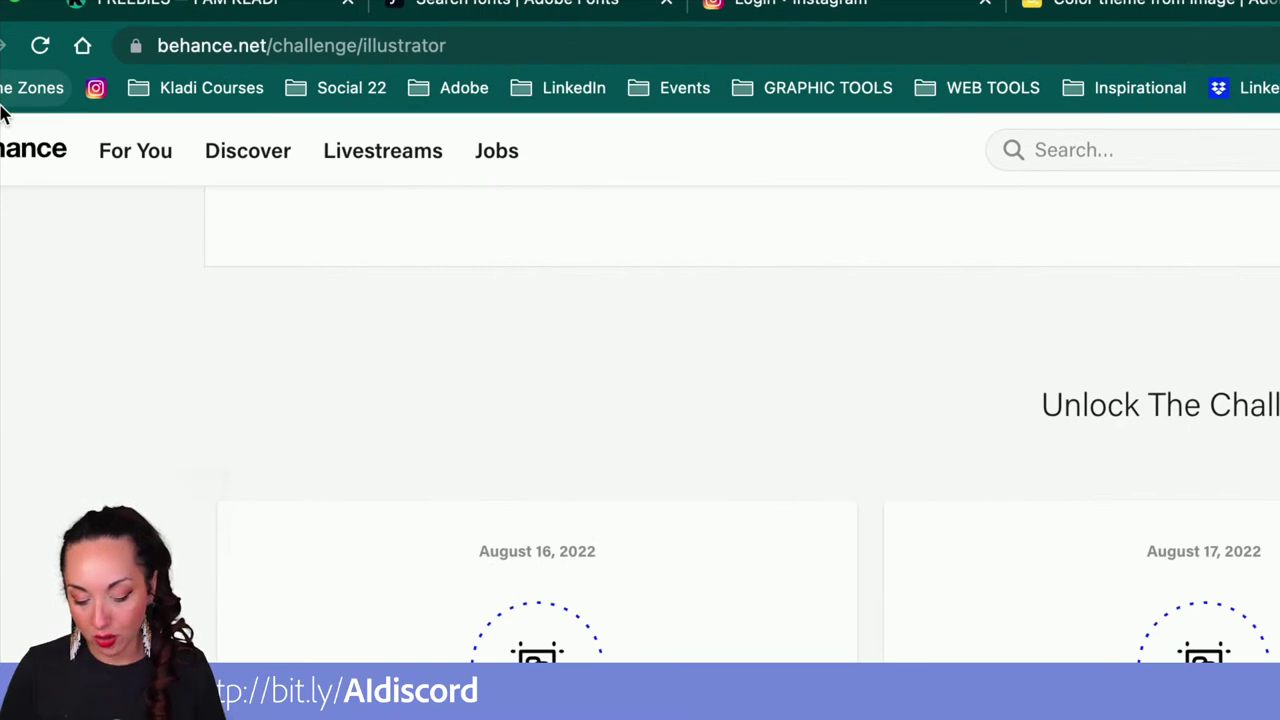
pyautogui.scroll(10, 1227, 252)
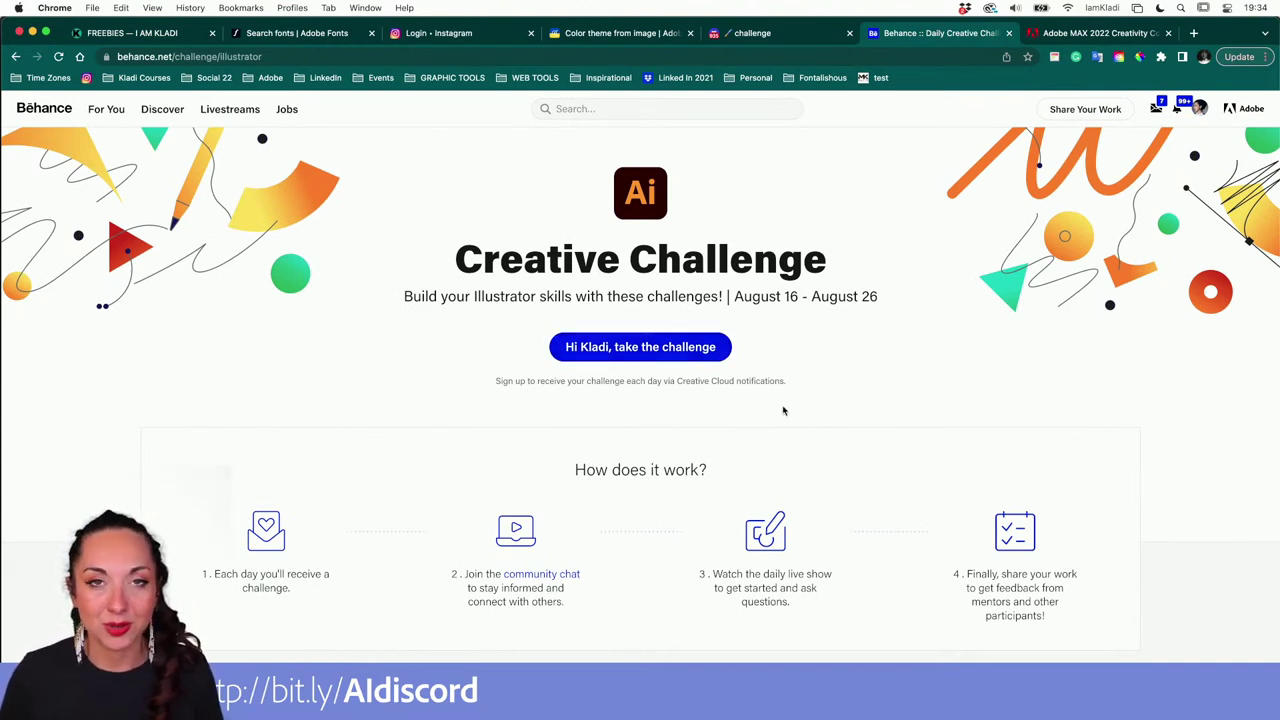
pyautogui.scroll(-5, 874, 495)
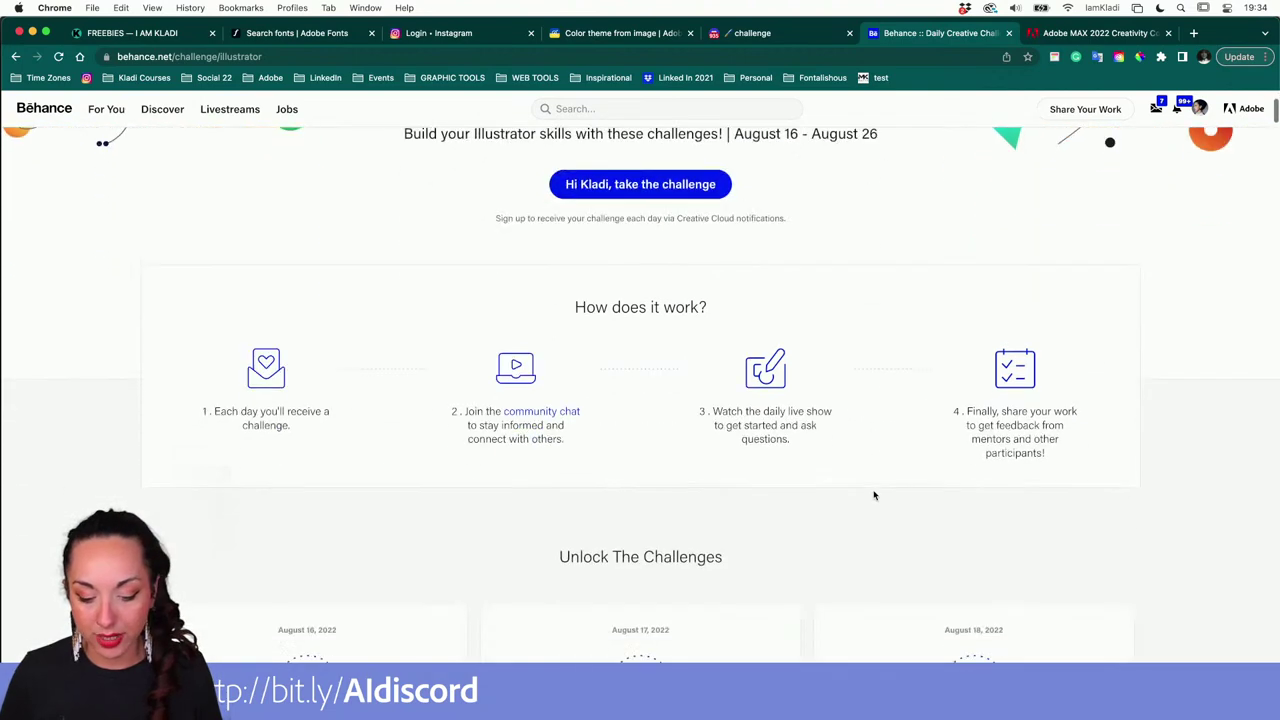
pyautogui.scroll(-3, 874, 495)
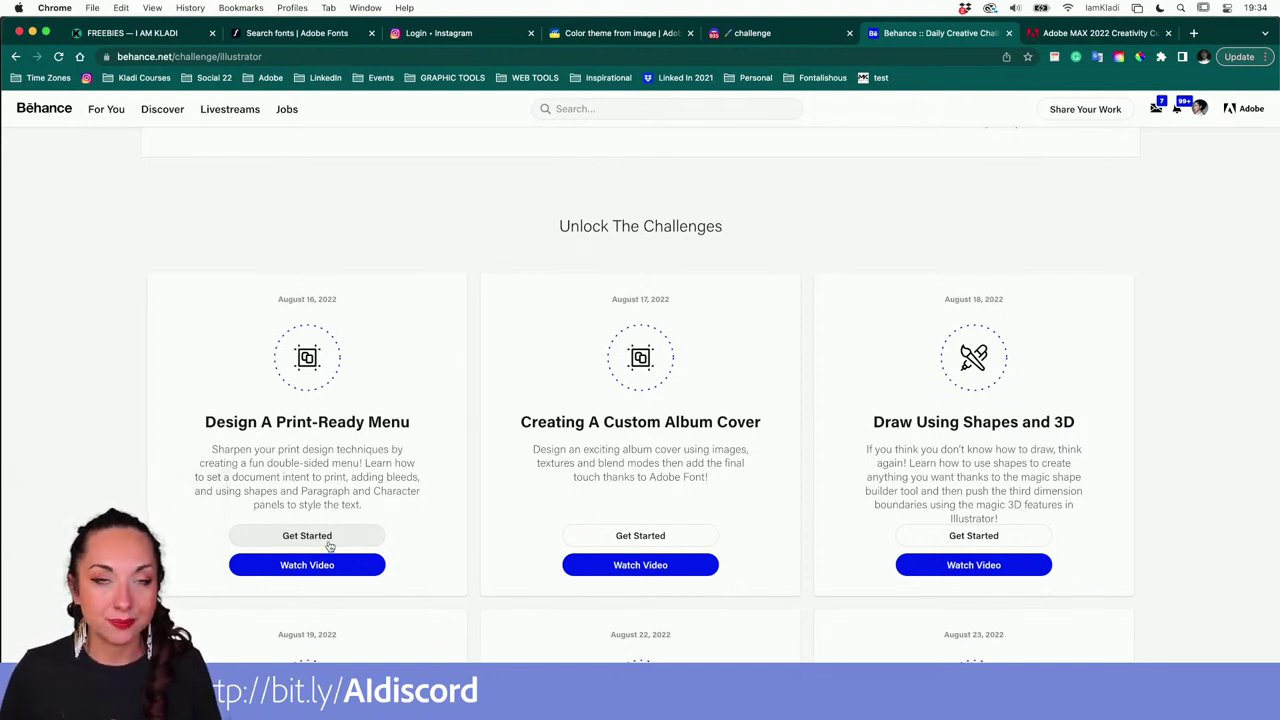
pyautogui.click(330, 540)
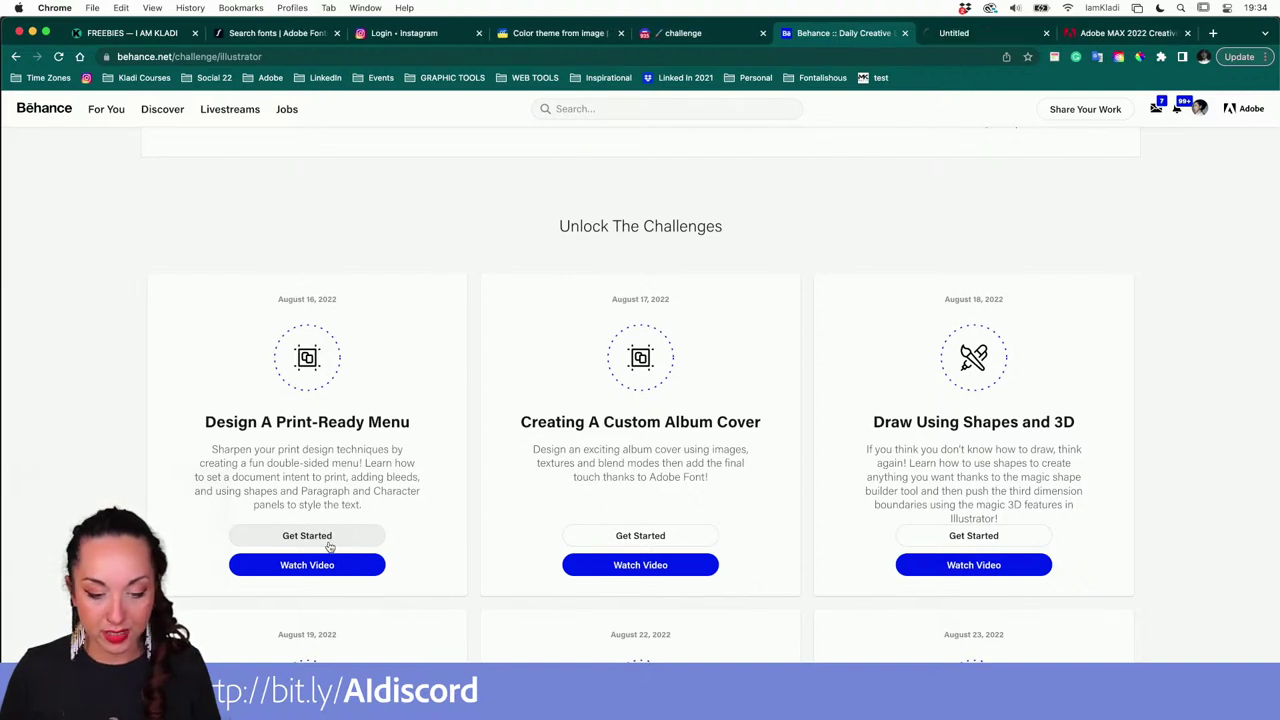
# Glance at the newly opened challenge files tab, then return to the Behance challenges page.
pyautogui.click(934, 34)
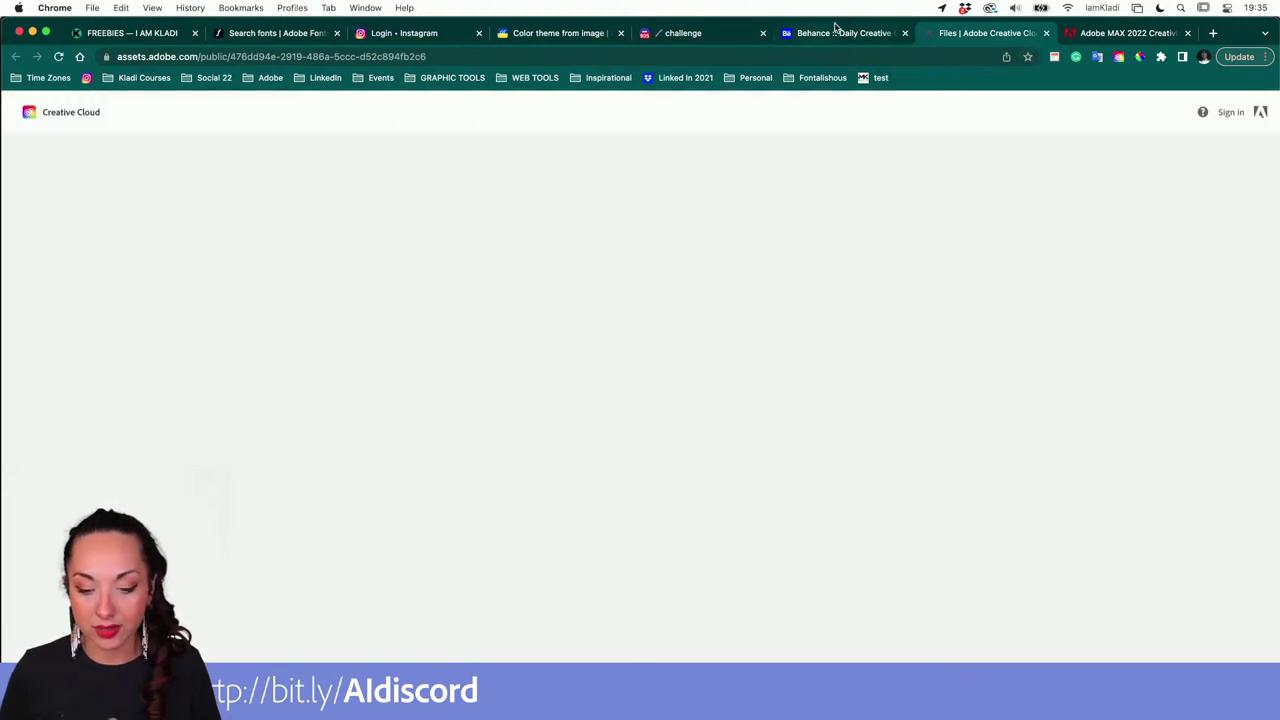
pyautogui.click(1068, 7)
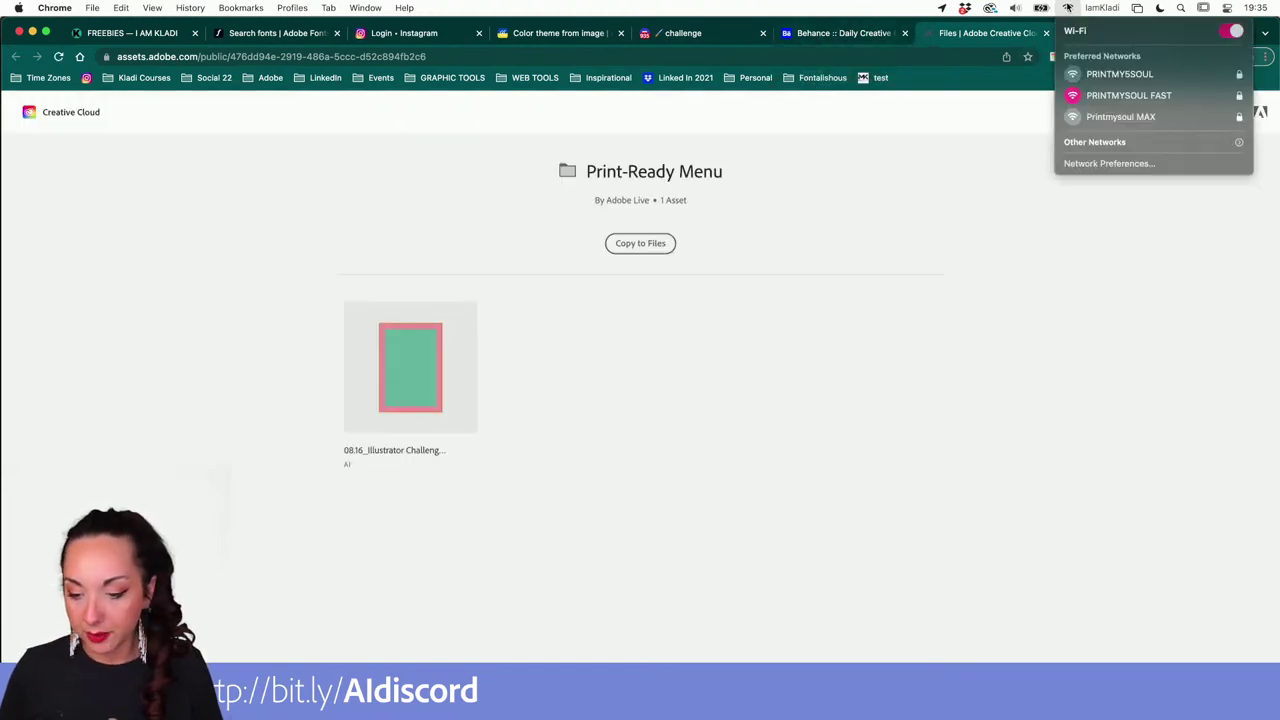
pyautogui.click(838, 34)
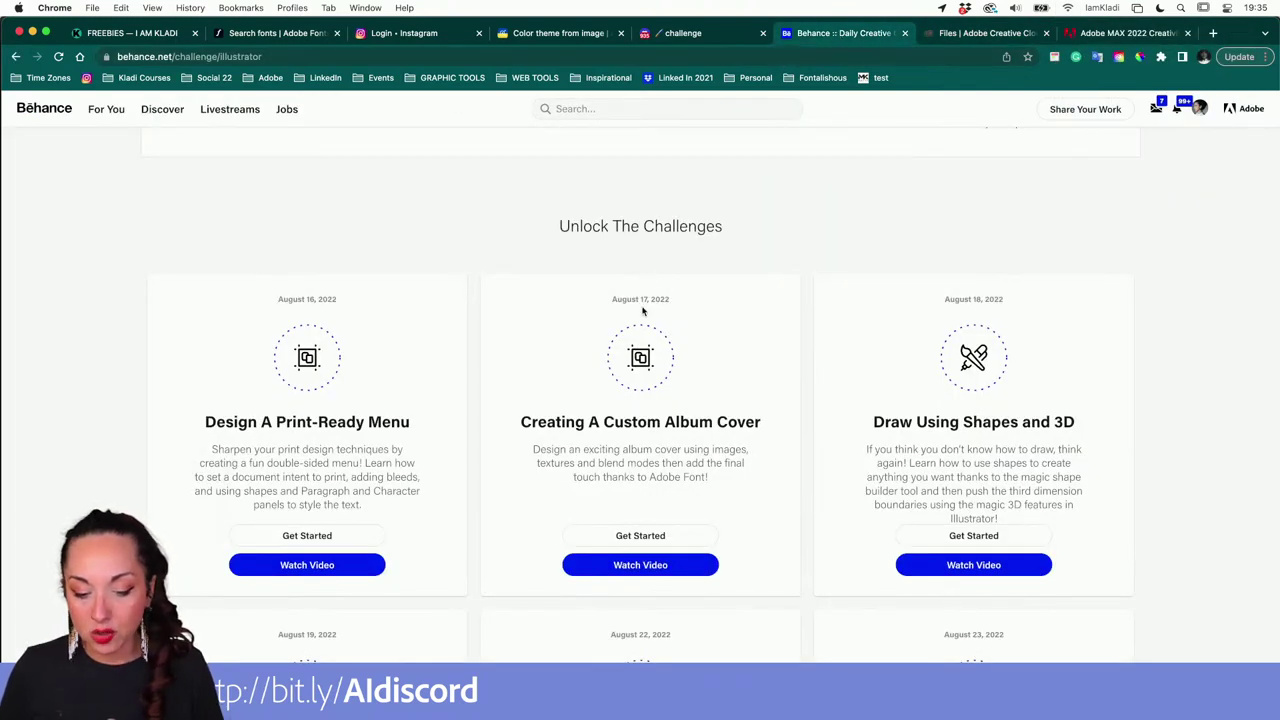
# Scroll through the Unlock The Challenges section listing the daily tasks.
pyautogui.scroll(-5, 643, 311)
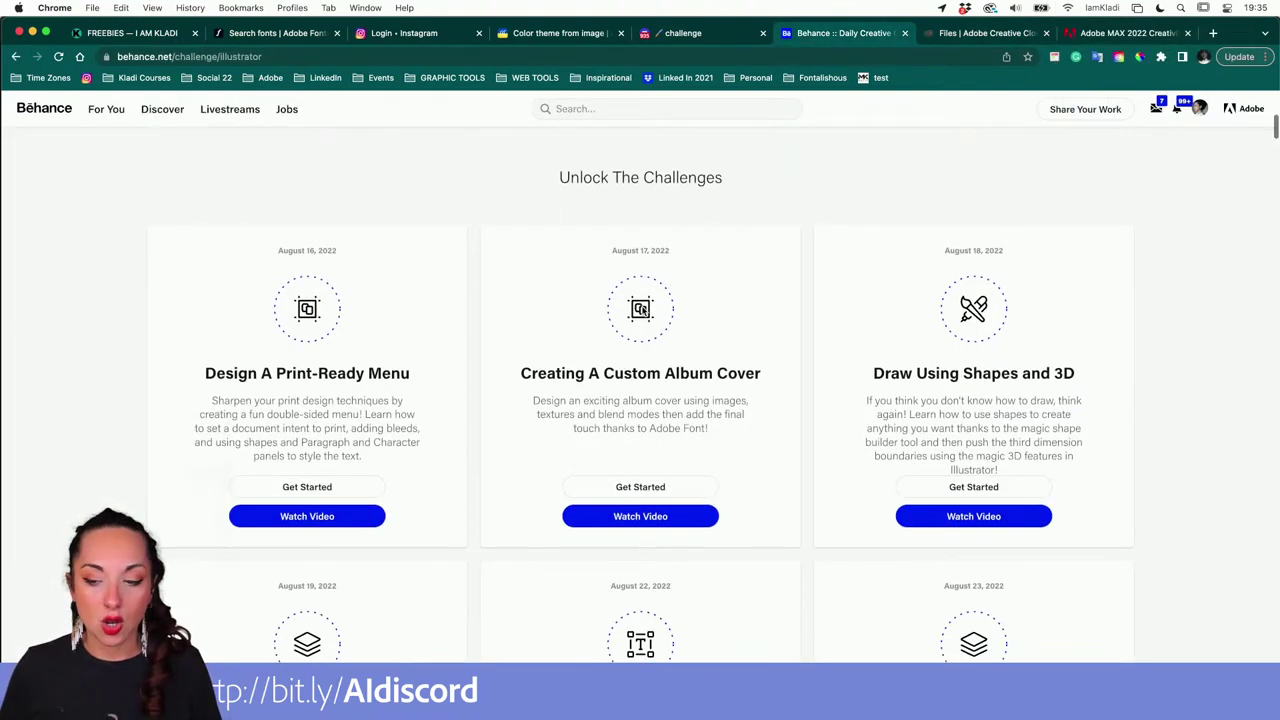
pyautogui.scroll(-7, 643, 312)
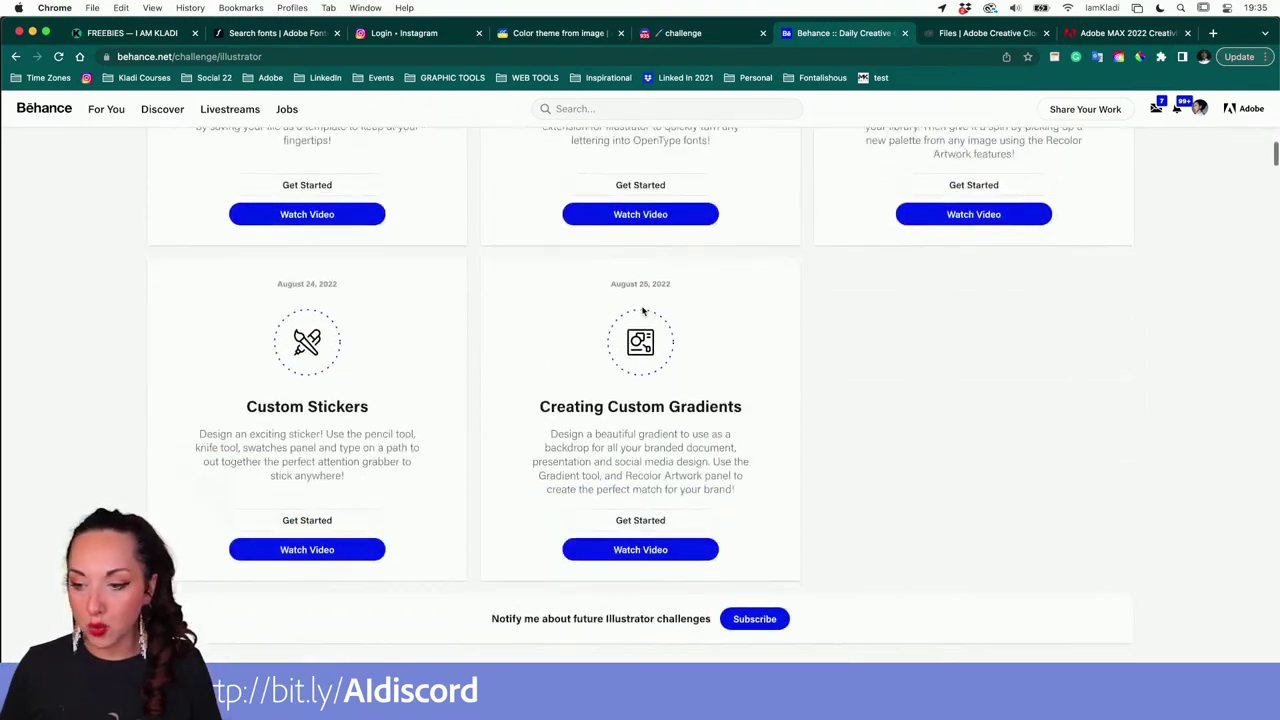
pyautogui.scroll(4, 643, 311)
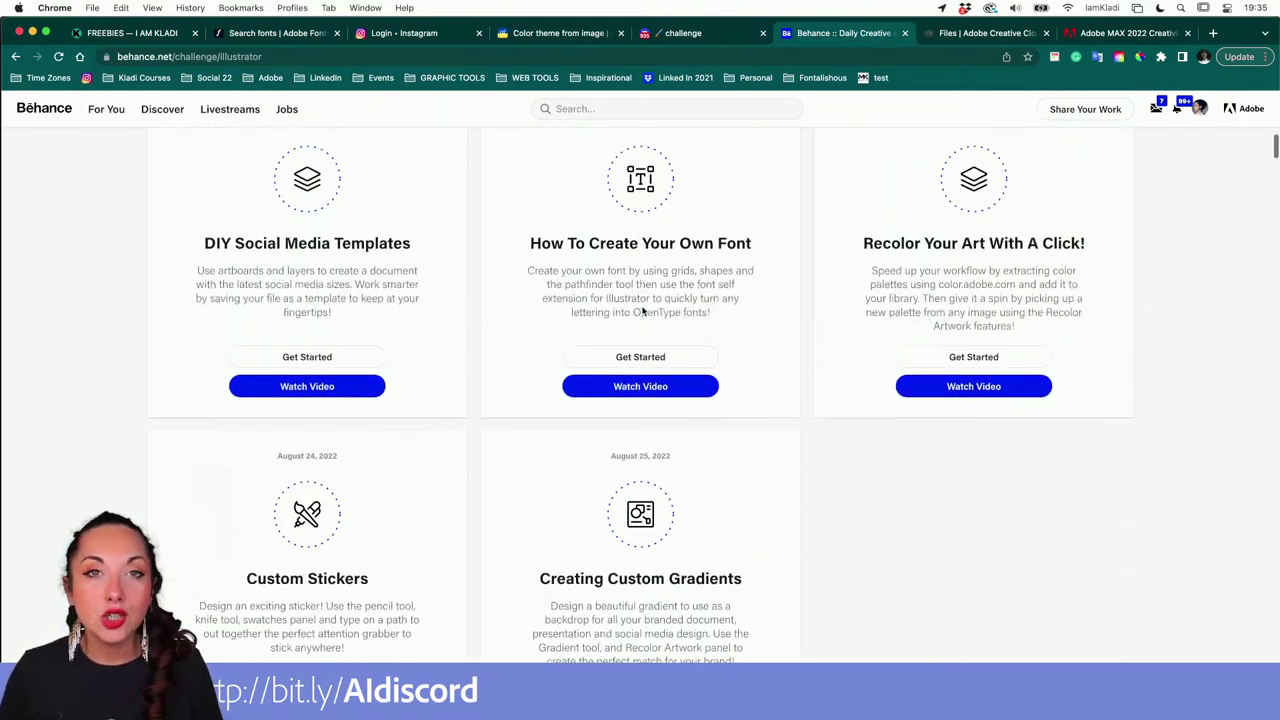
pyautogui.scroll(9, 641, 307)
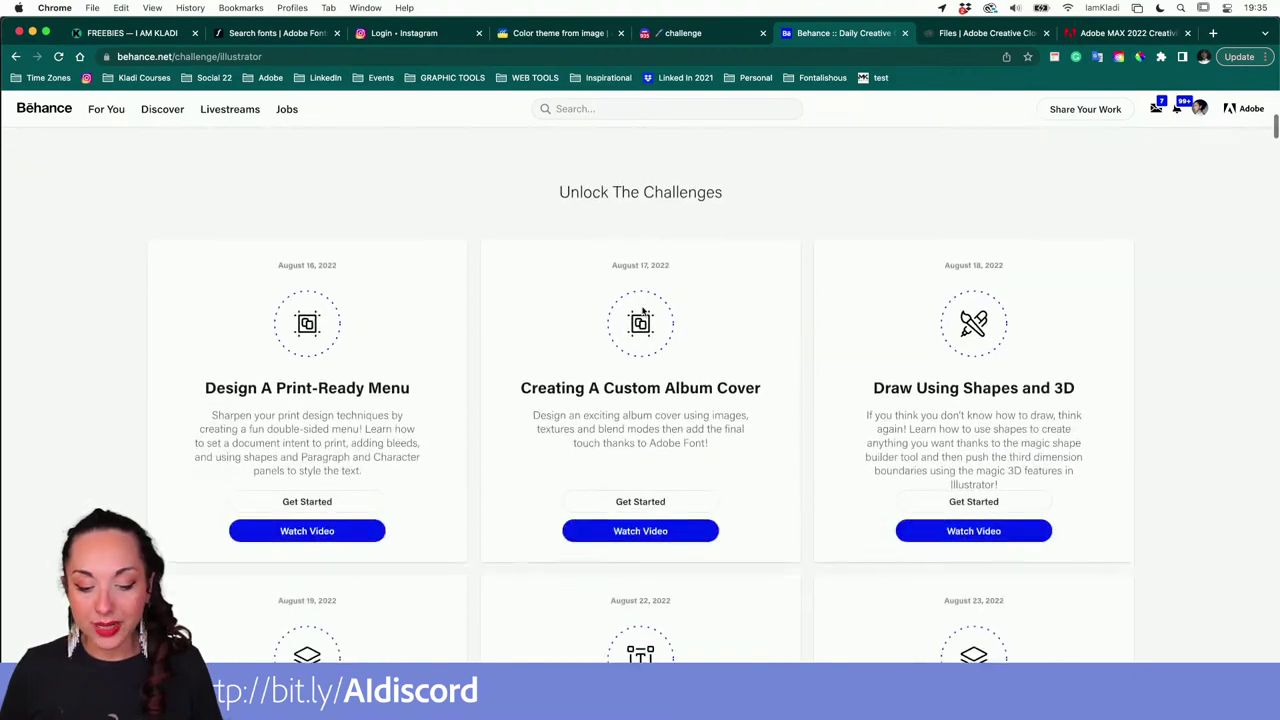
pyautogui.scroll(-4, 641, 307)
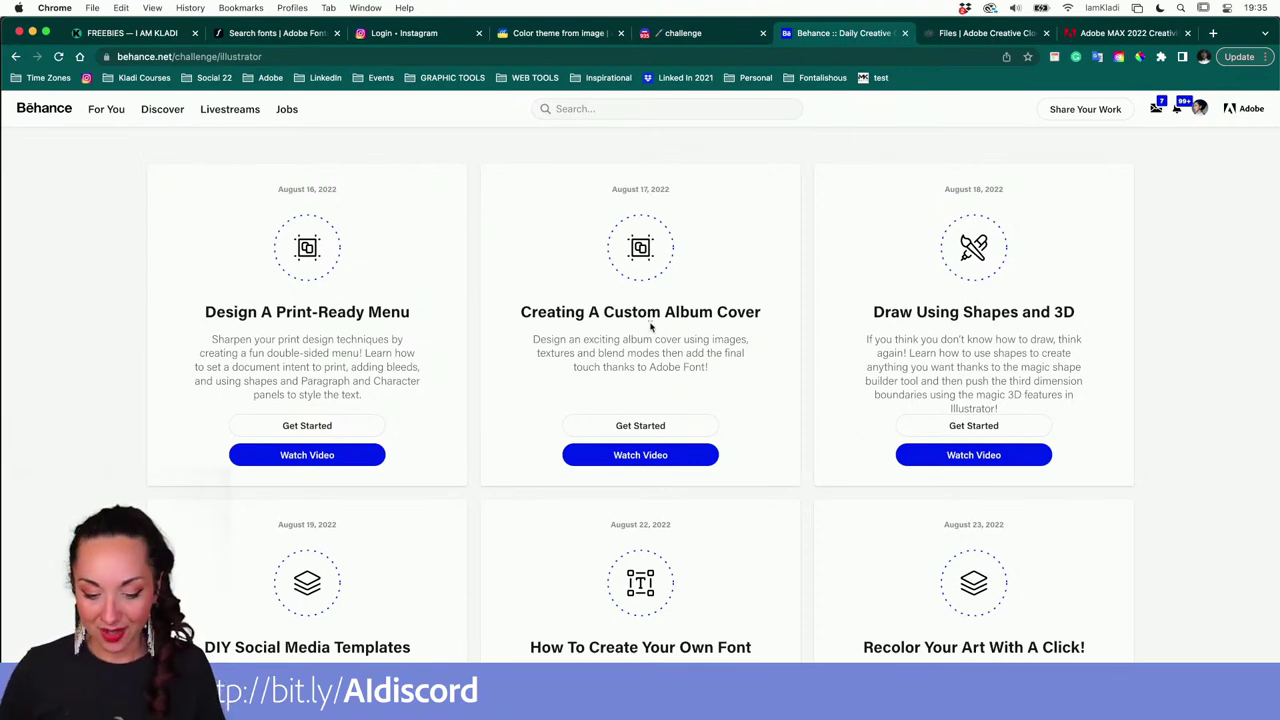
pyautogui.scroll(10, 650, 330)
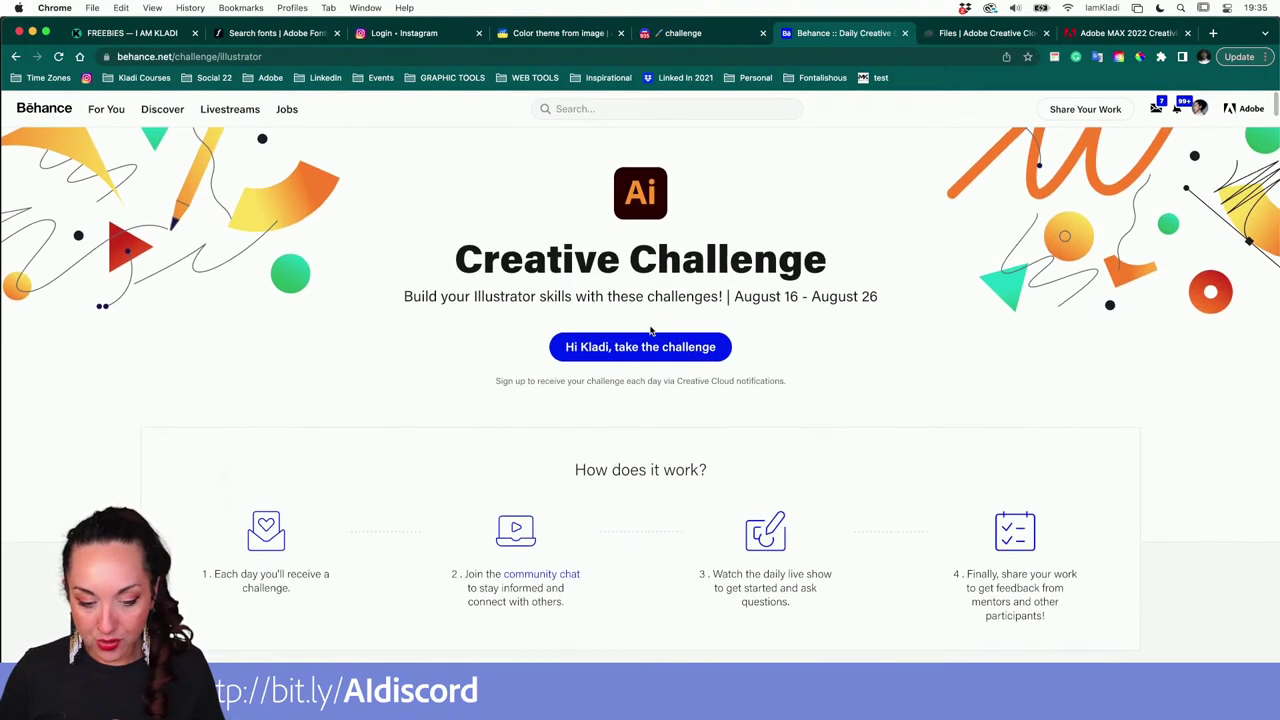
pyautogui.scroll(-5, 650, 330)
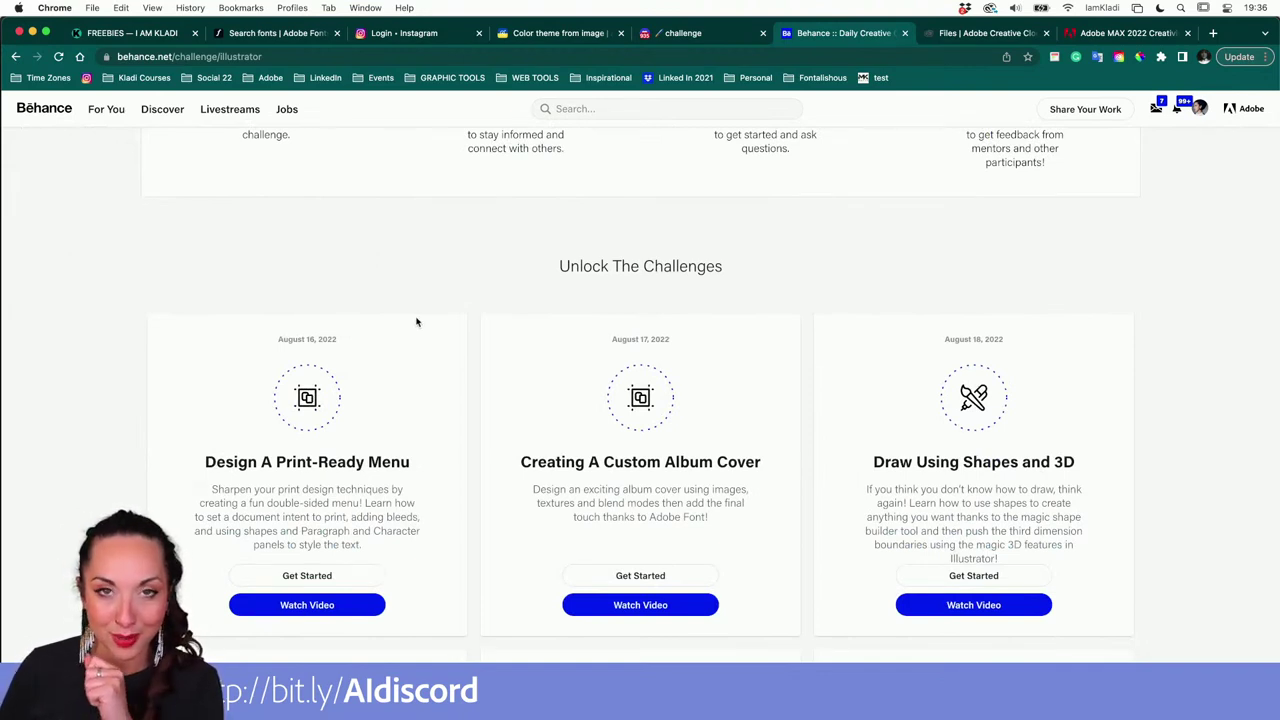
# Switch to Discord's challenge channel and view today's Citrus menu submission at full size.
pyautogui.click(697, 37)
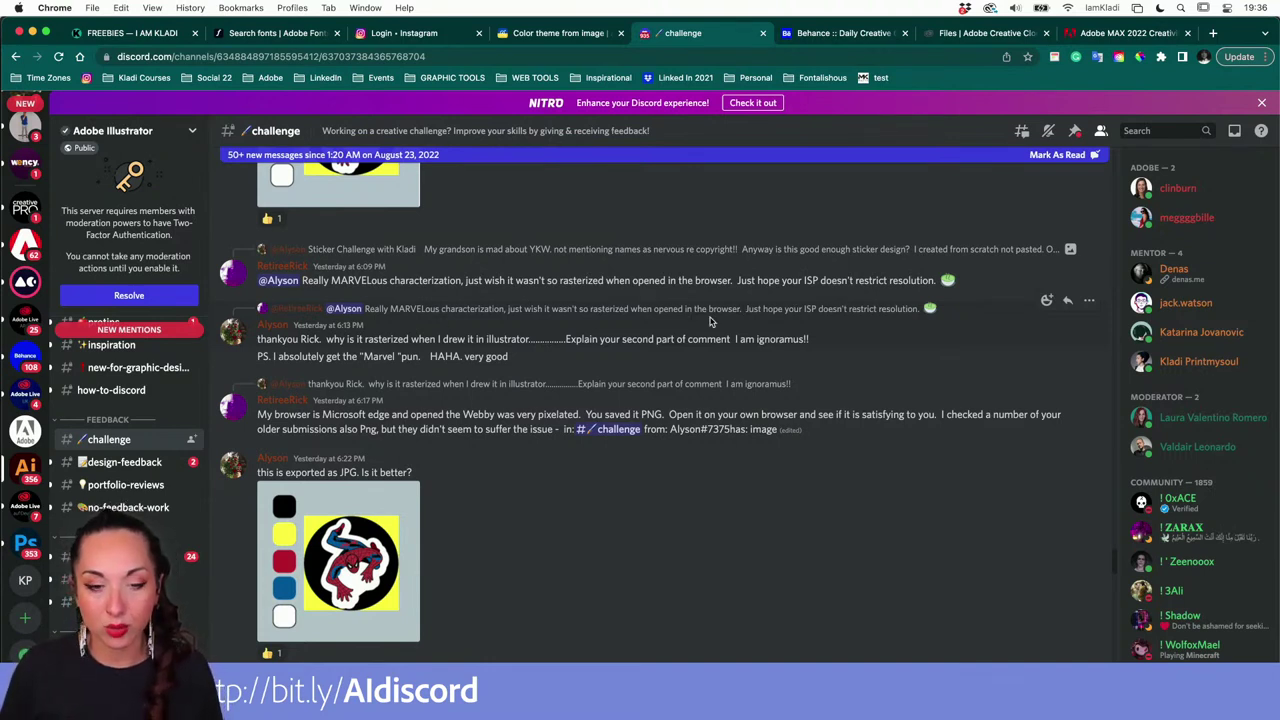
pyautogui.scroll(-10, 604, 523)
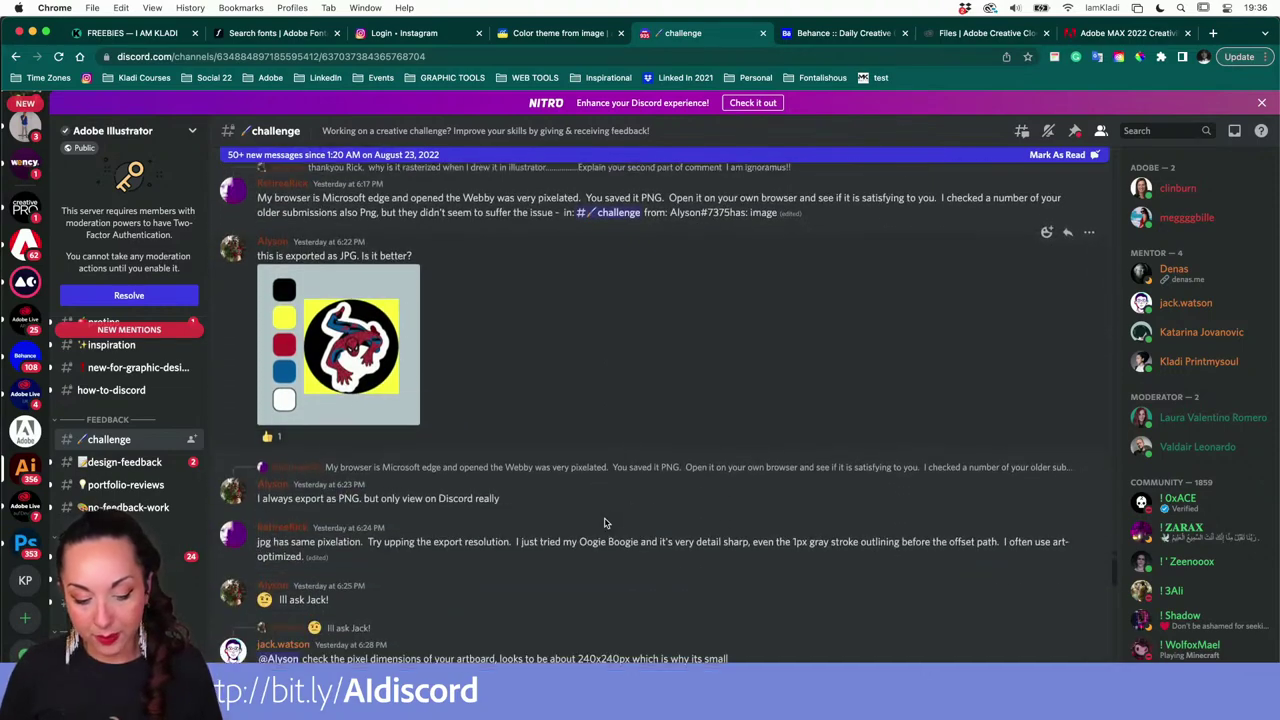
pyautogui.scroll(-12, 604, 523)
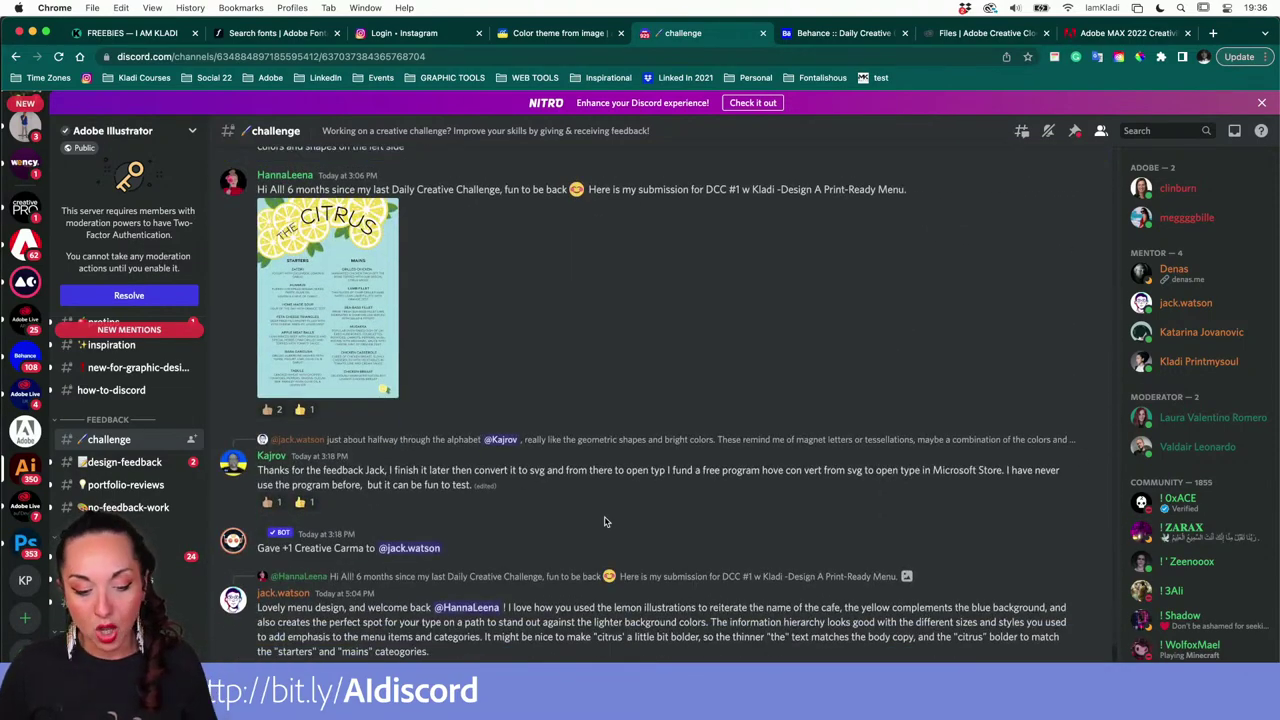
pyautogui.click(319, 290)
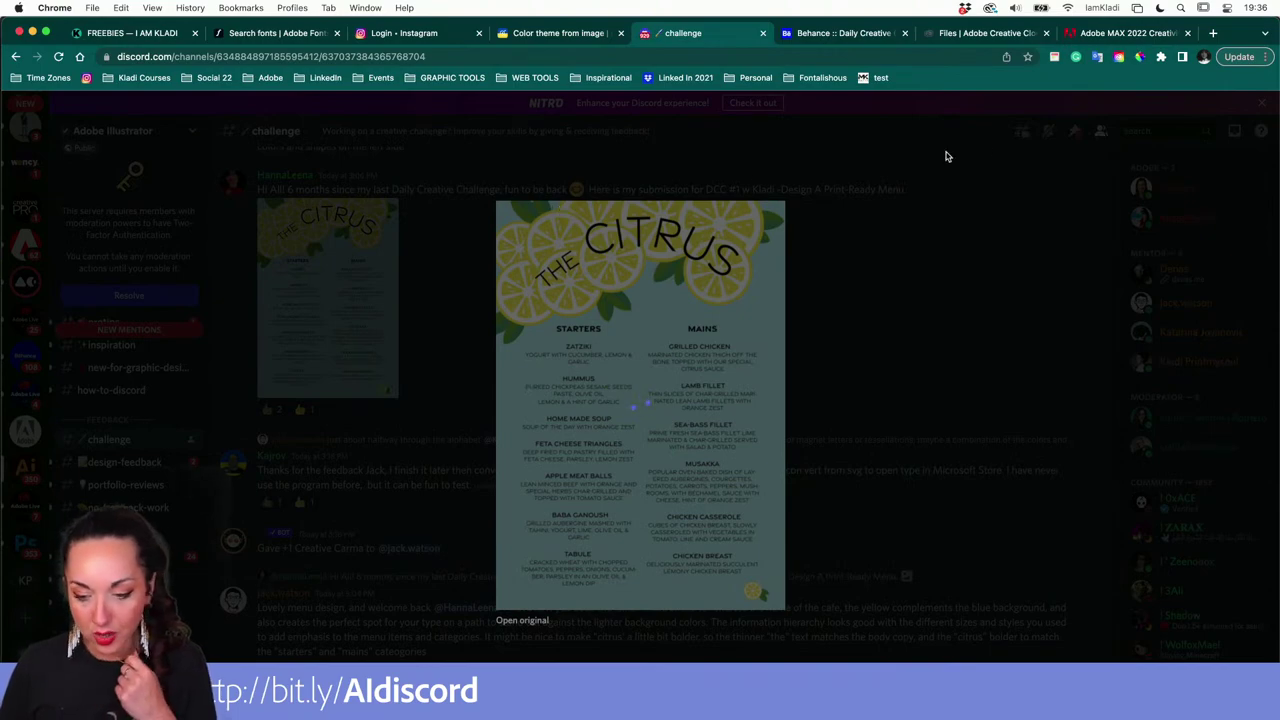
pyautogui.click(909, 174)
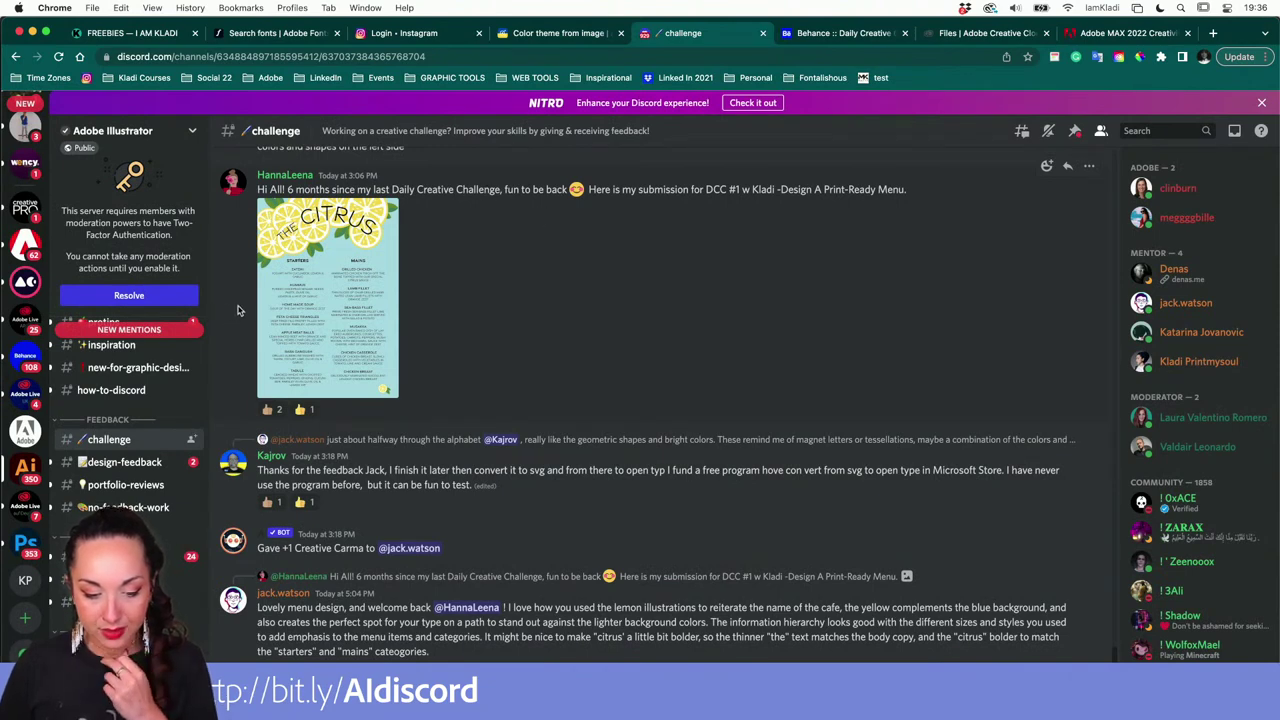
pyautogui.click(366, 285)
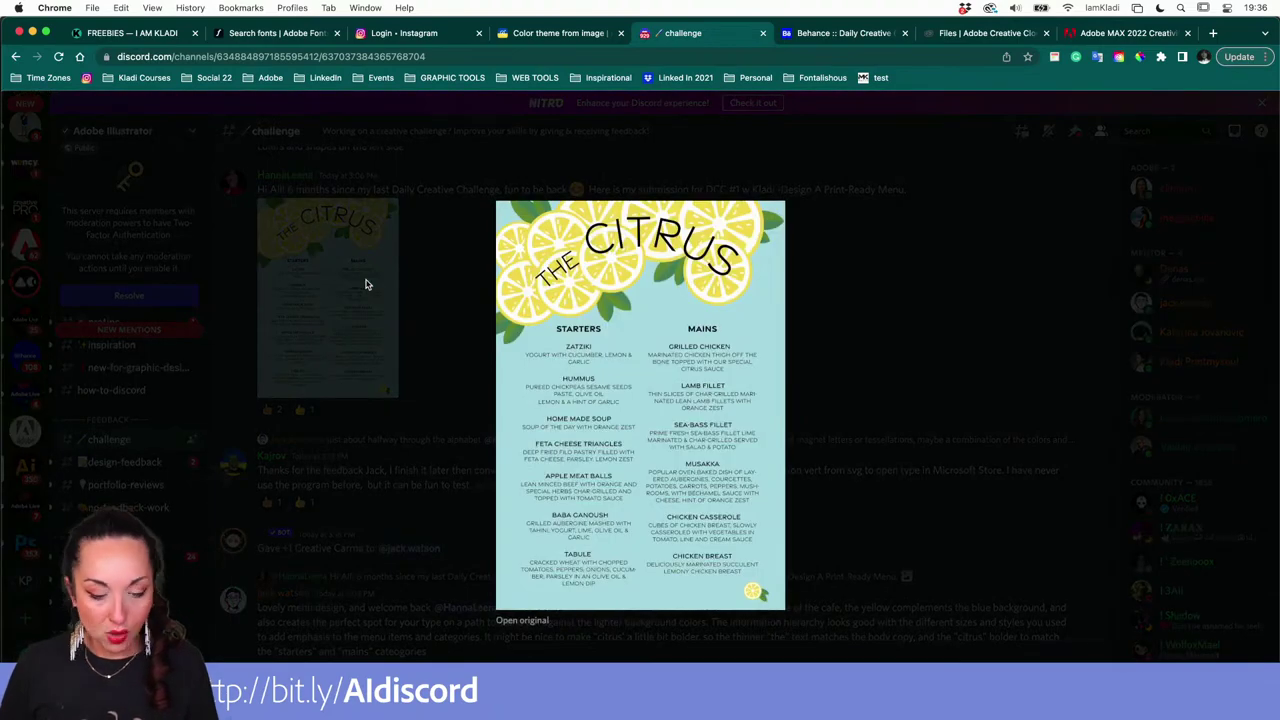
pyautogui.scroll(5, 706, 278)
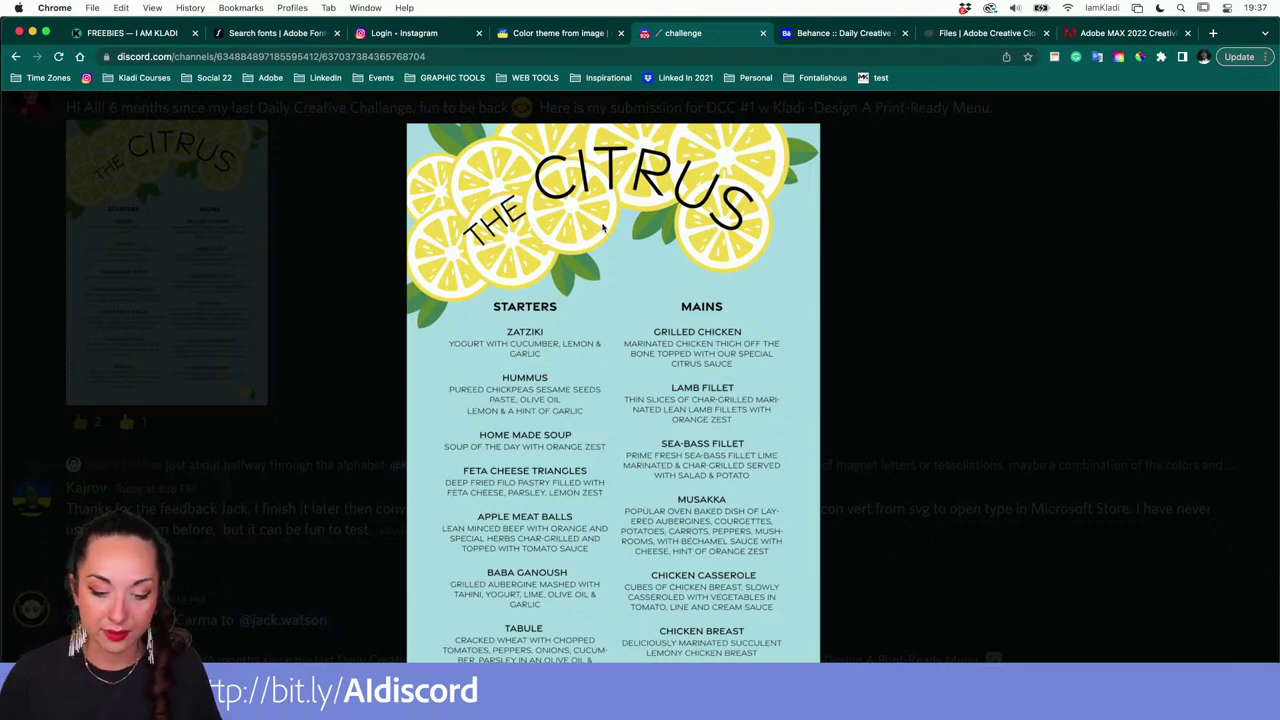
pyautogui.scroll(5, 547, 276)
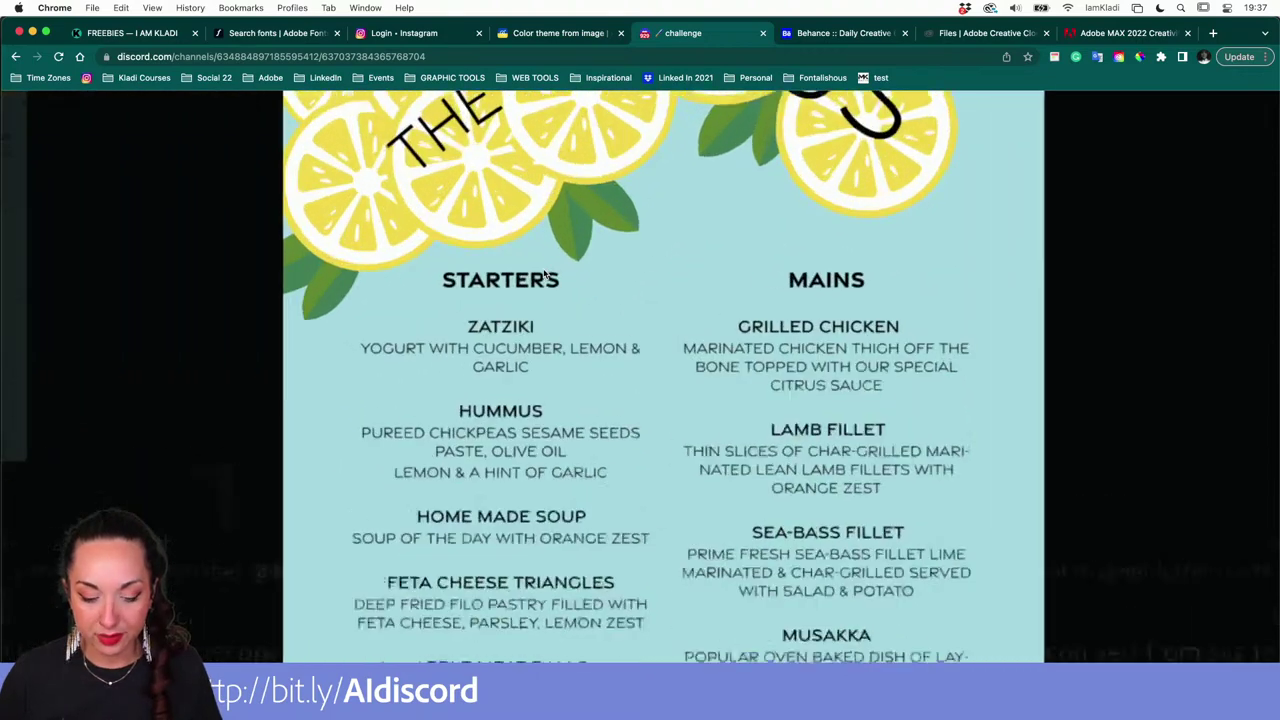
pyautogui.scroll(-2, 528, 277)
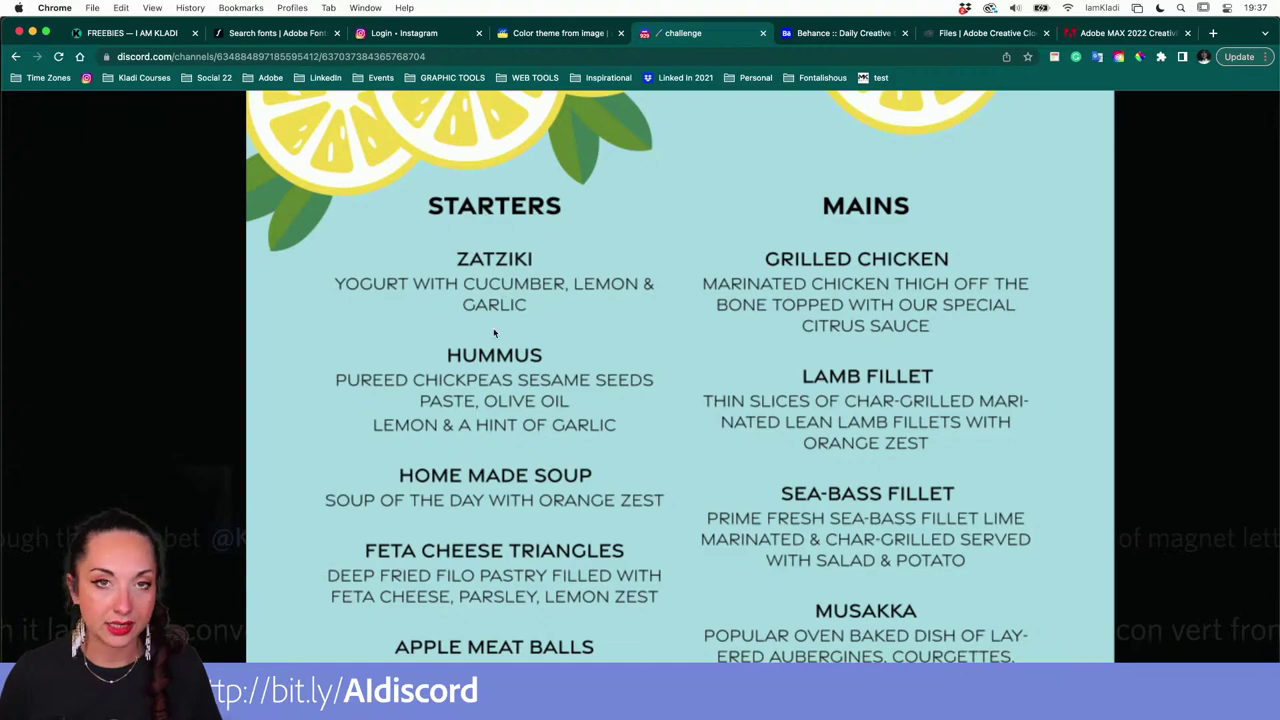
pyautogui.scroll(-5, 493, 332)
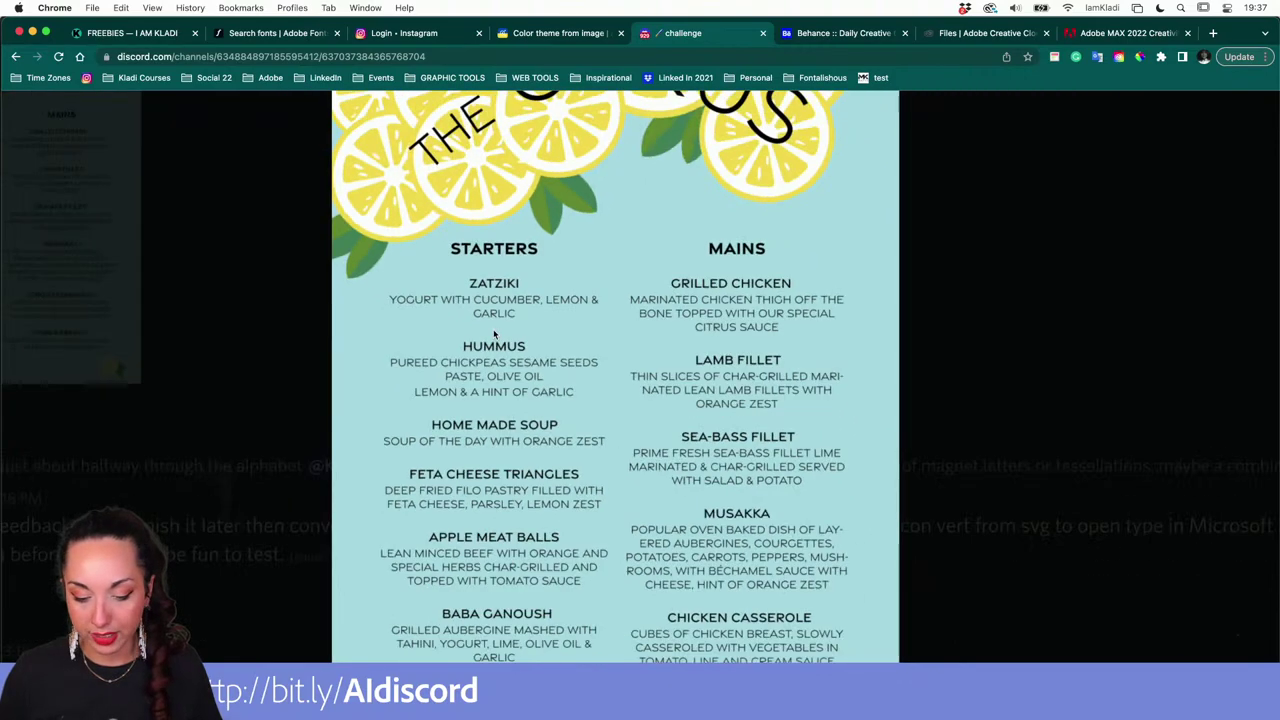
pyautogui.scroll(-3, 493, 332)
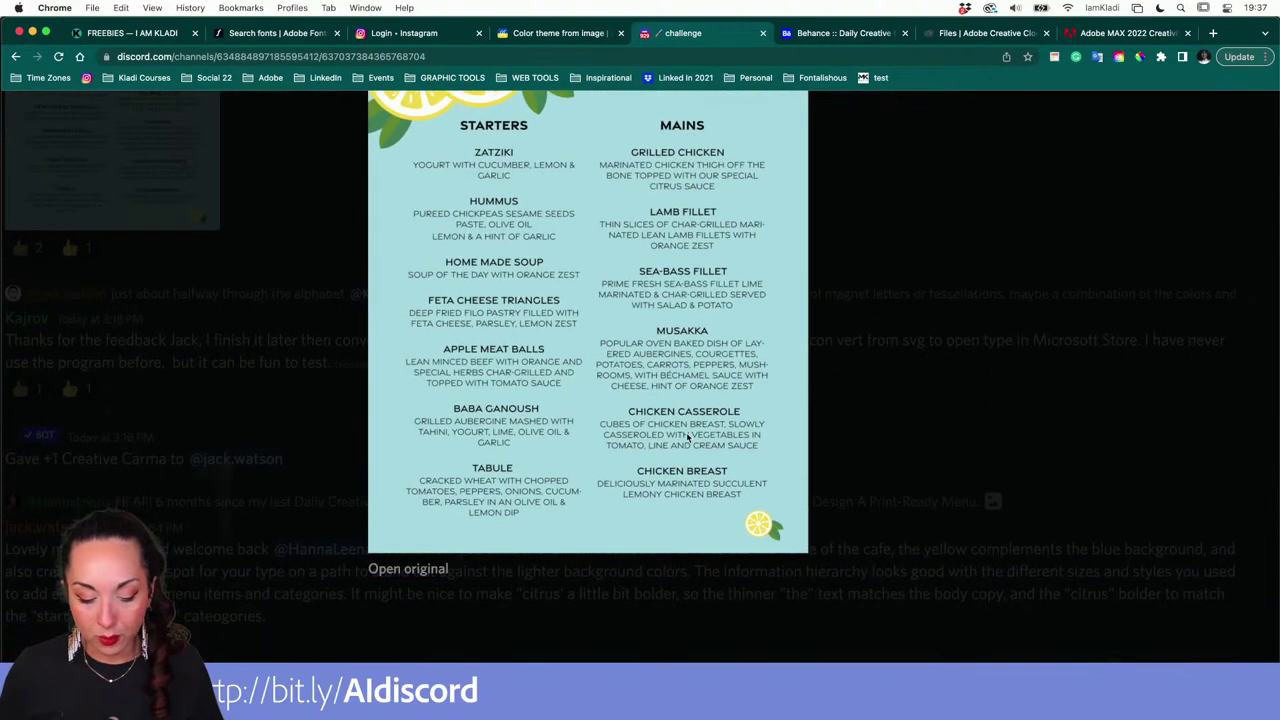
pyautogui.hscroll(1, 604, 537)
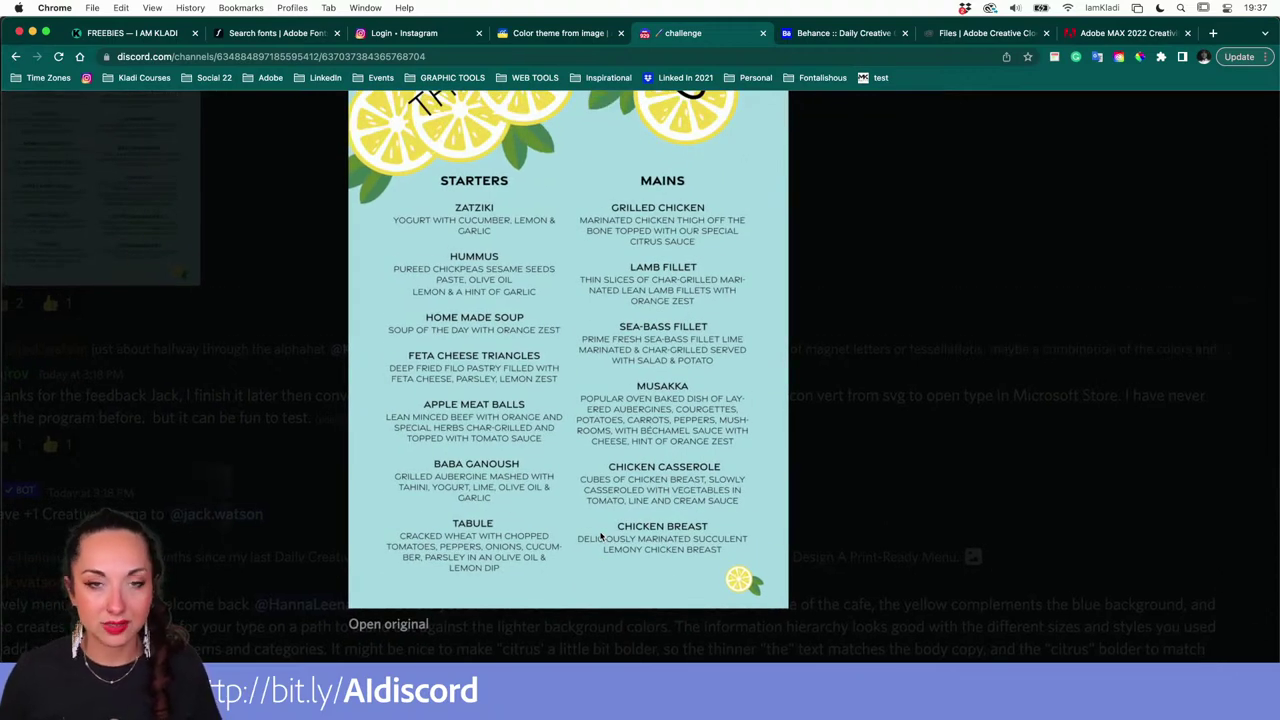
pyautogui.hscroll(1, 820, 538)
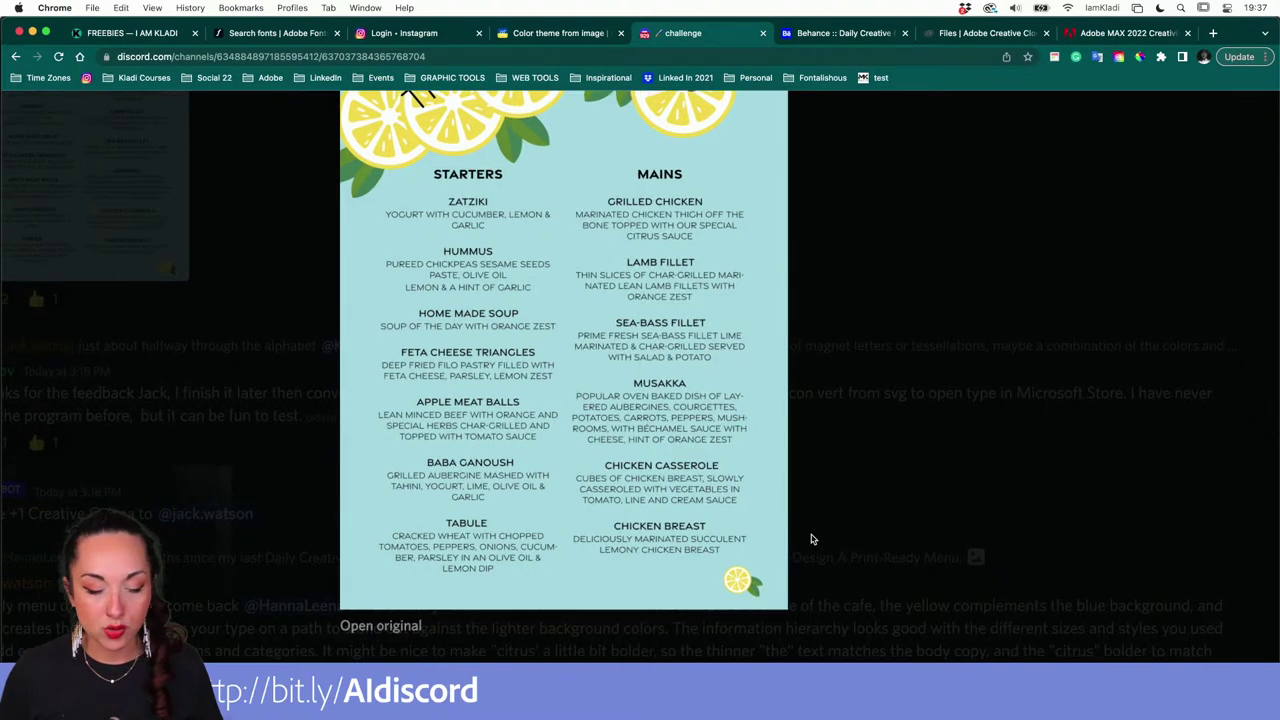
pyautogui.scroll(3, 806, 545)
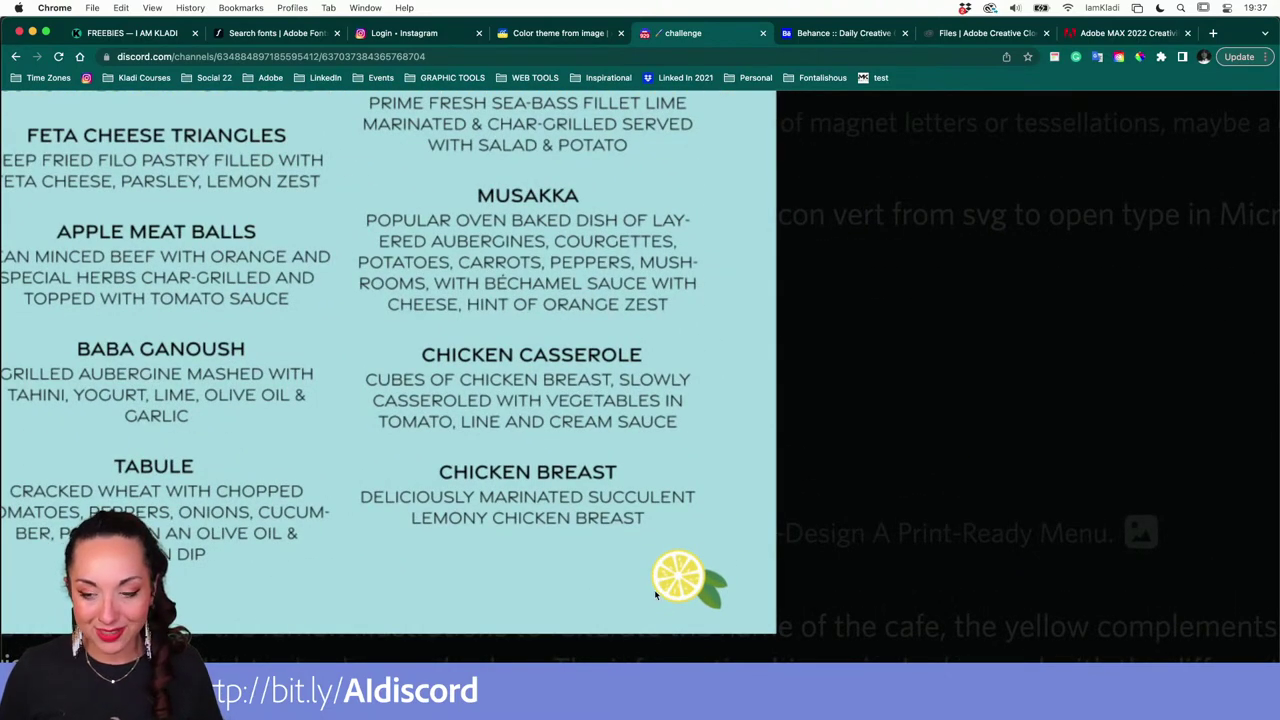
pyautogui.scroll(-1, 686, 570)
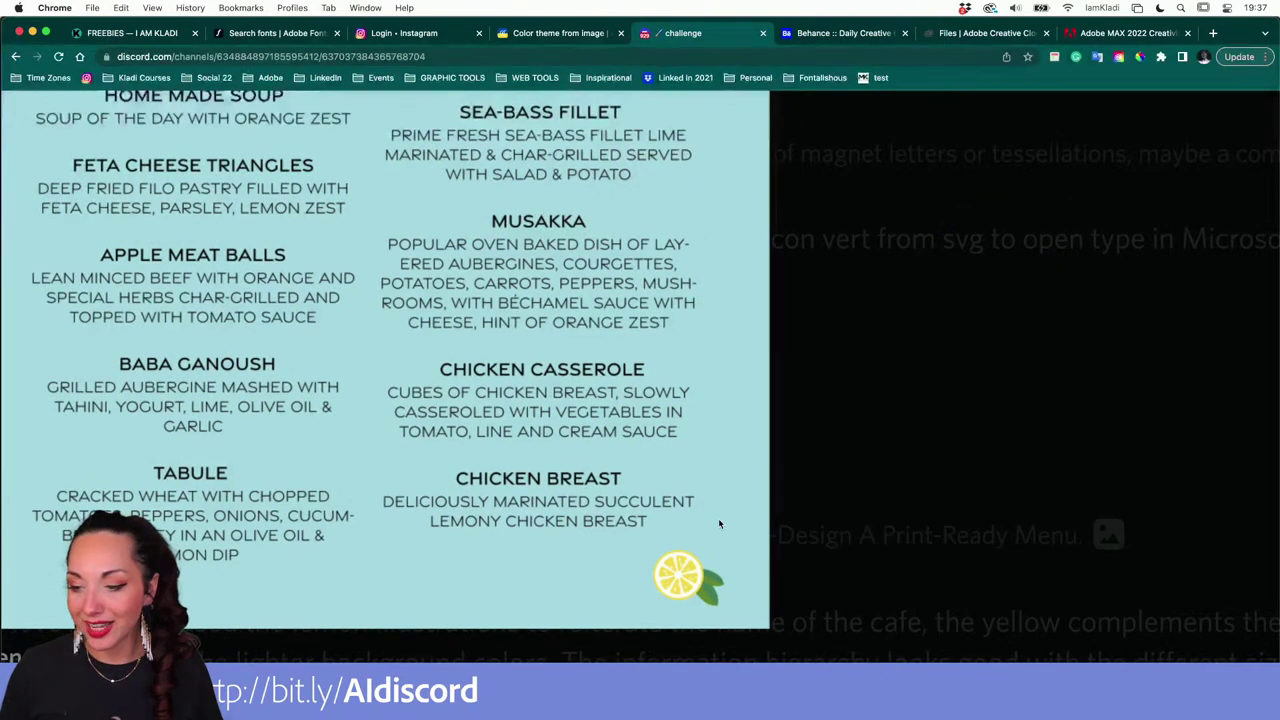
pyautogui.scroll(-3, 775, 451)
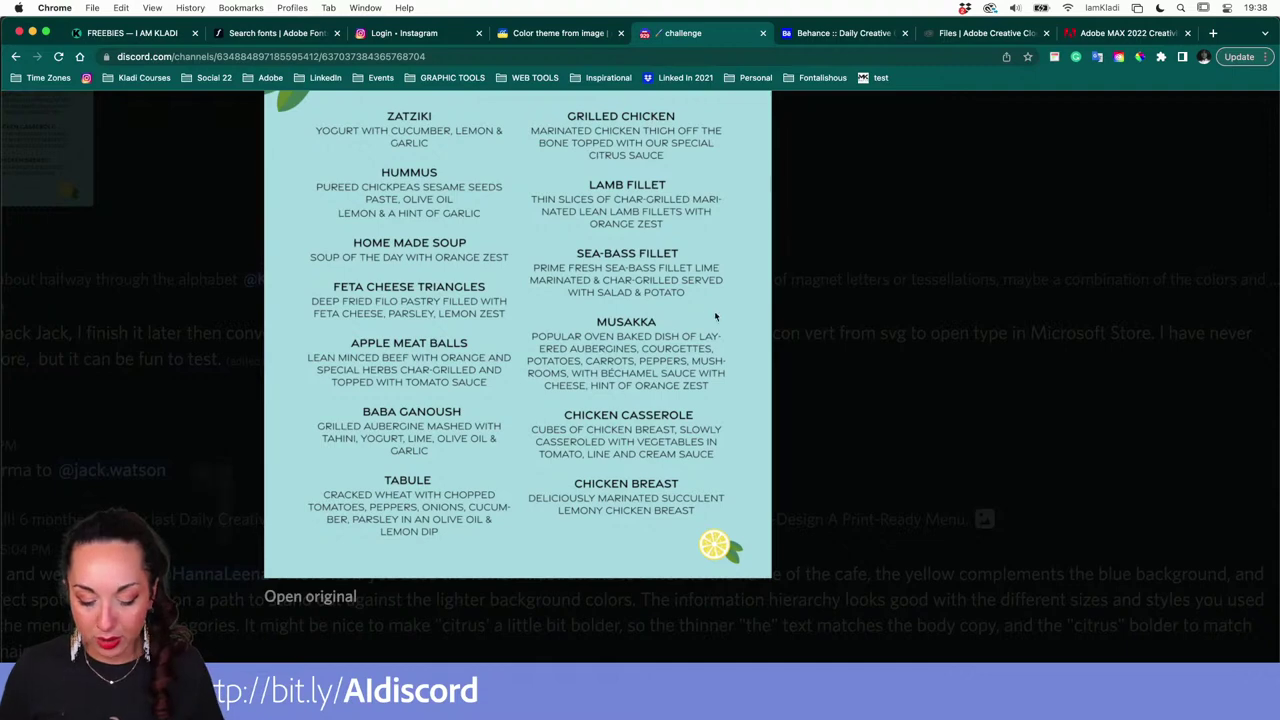
pyautogui.scroll(3, 720, 355)
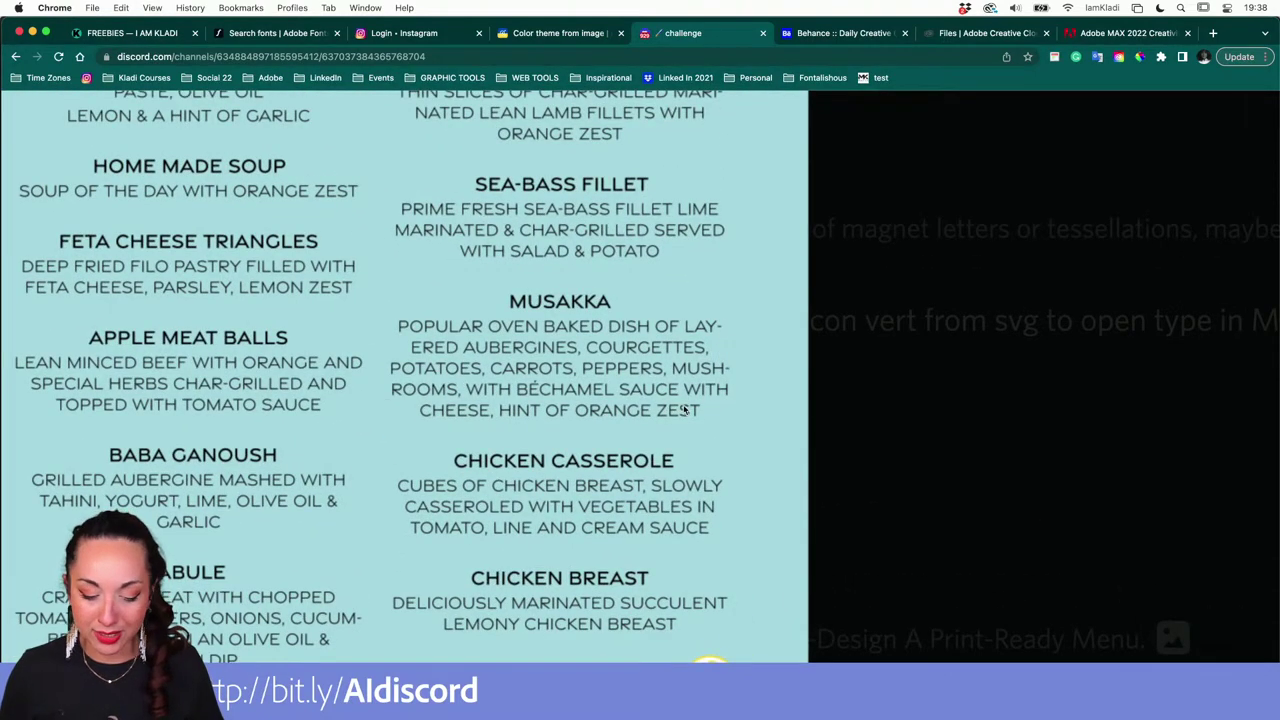
pyautogui.scroll(-5, 652, 532)
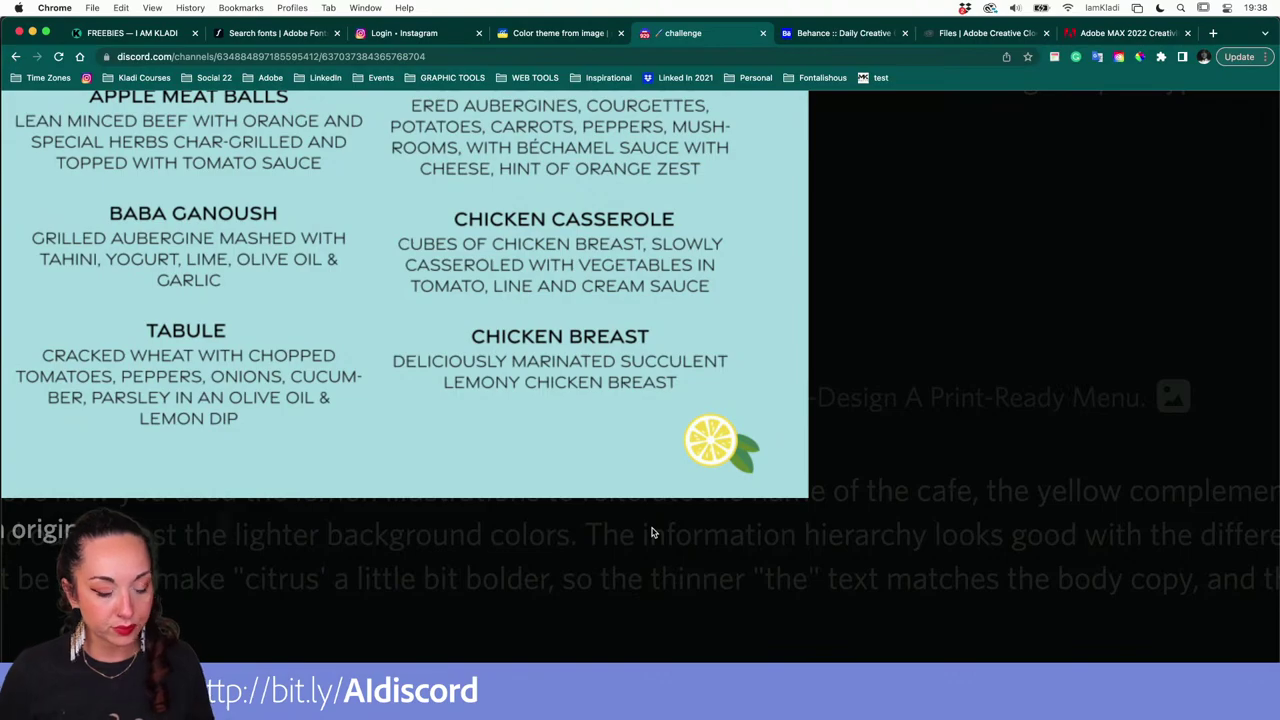
# Close the Citrus menu and enlarge the Seaside Lunch Cafe menu from the 08/23/2022 posts.
pyautogui.scroll(3, 851, 409)
pyautogui.click(851, 409)
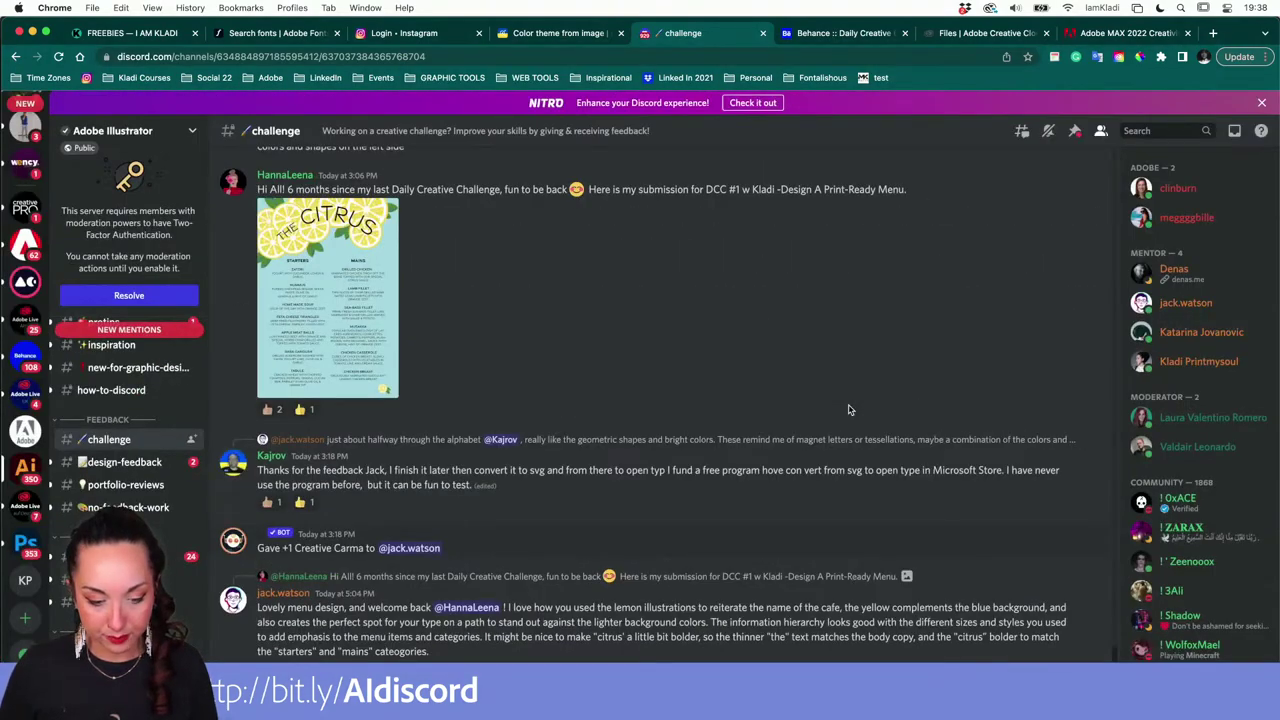
pyautogui.scroll(10, 848, 409)
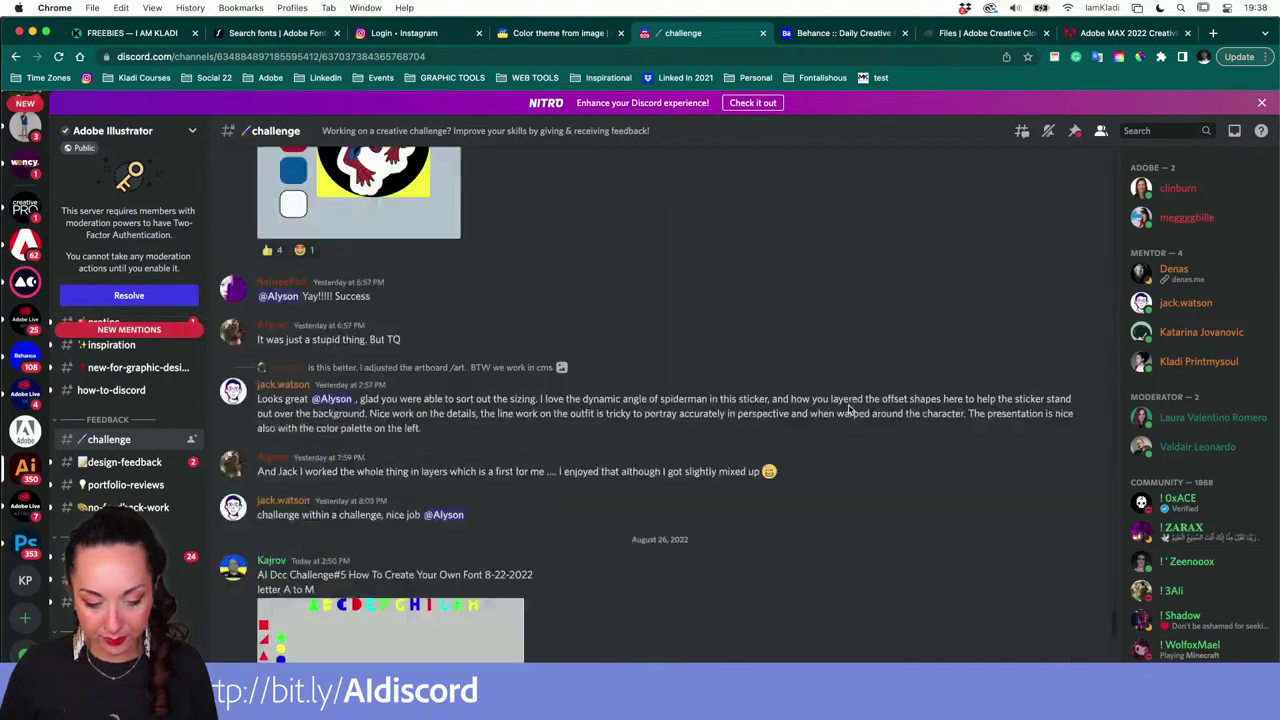
pyautogui.scroll(10, 848, 412)
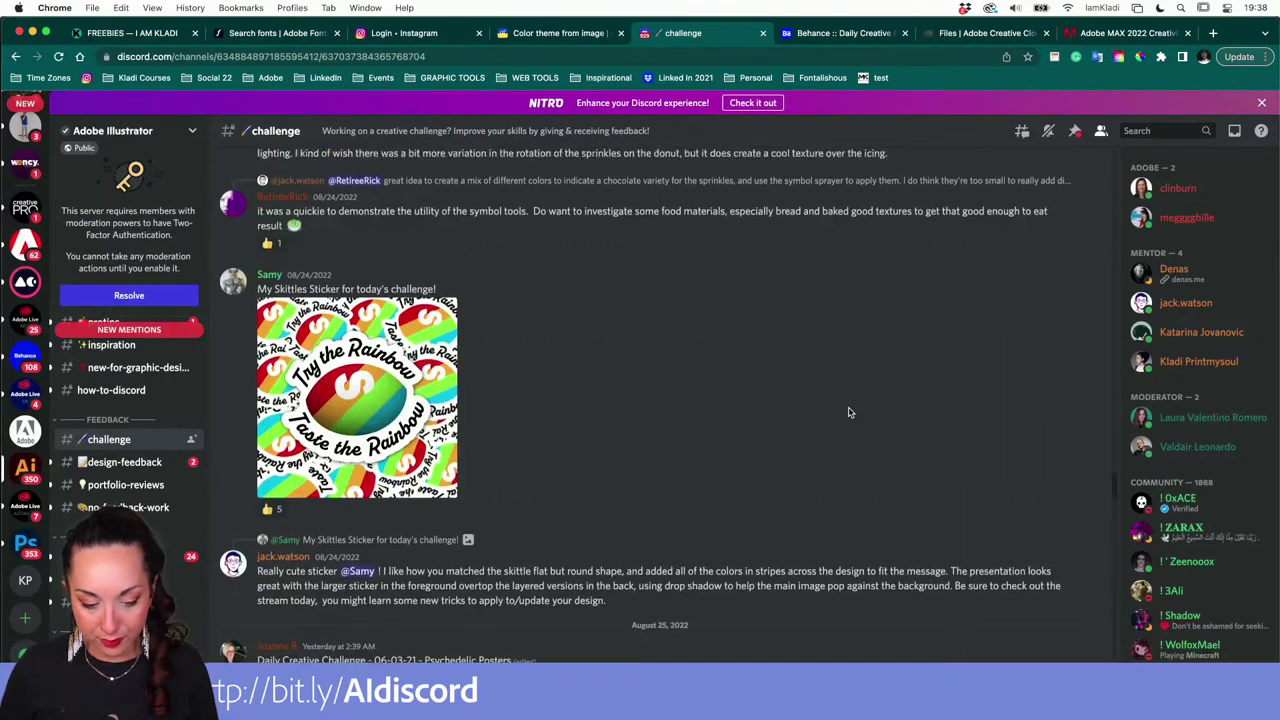
pyautogui.scroll(10, 848, 412)
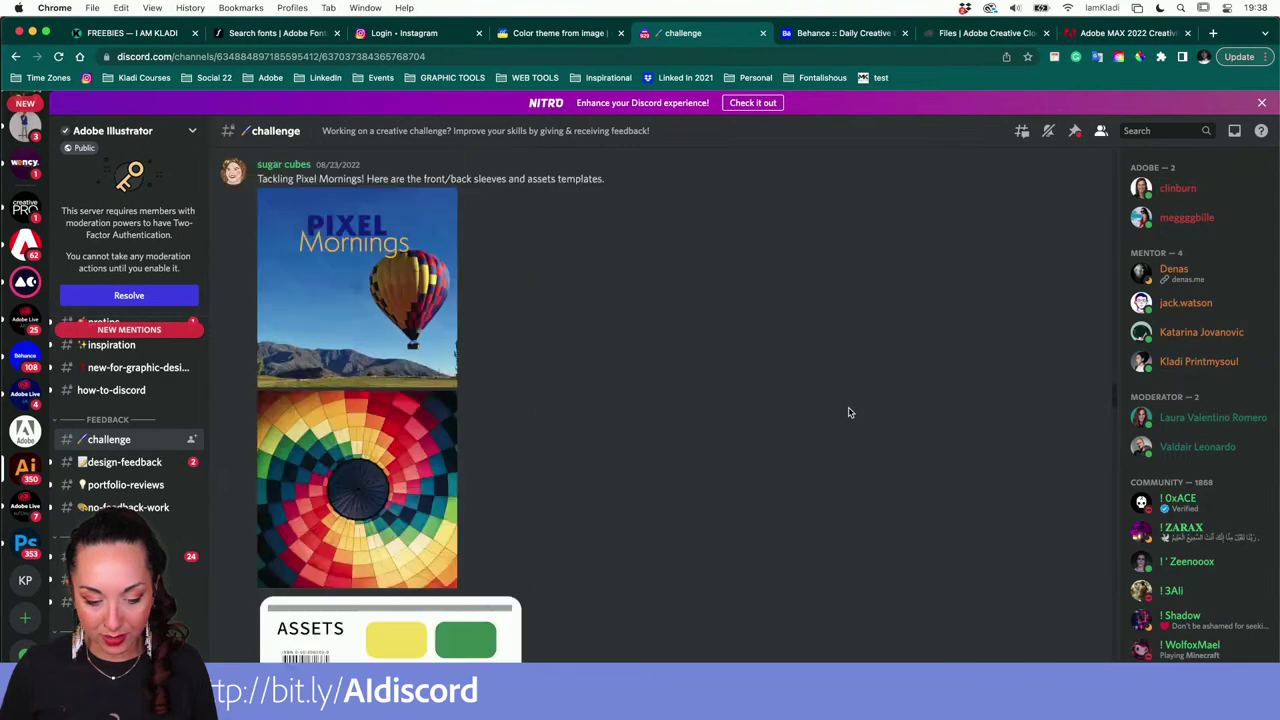
pyautogui.scroll(-5, 848, 412)
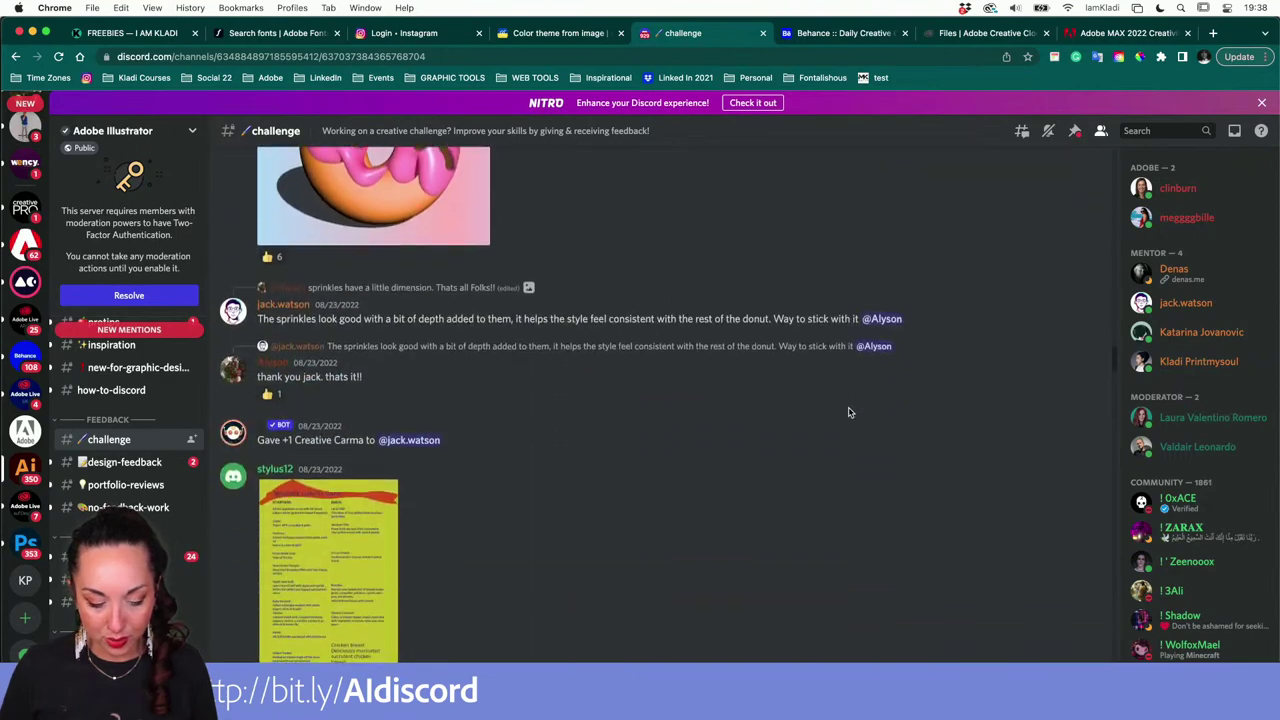
pyautogui.scroll(-1, 848, 412)
pyautogui.click(296, 530)
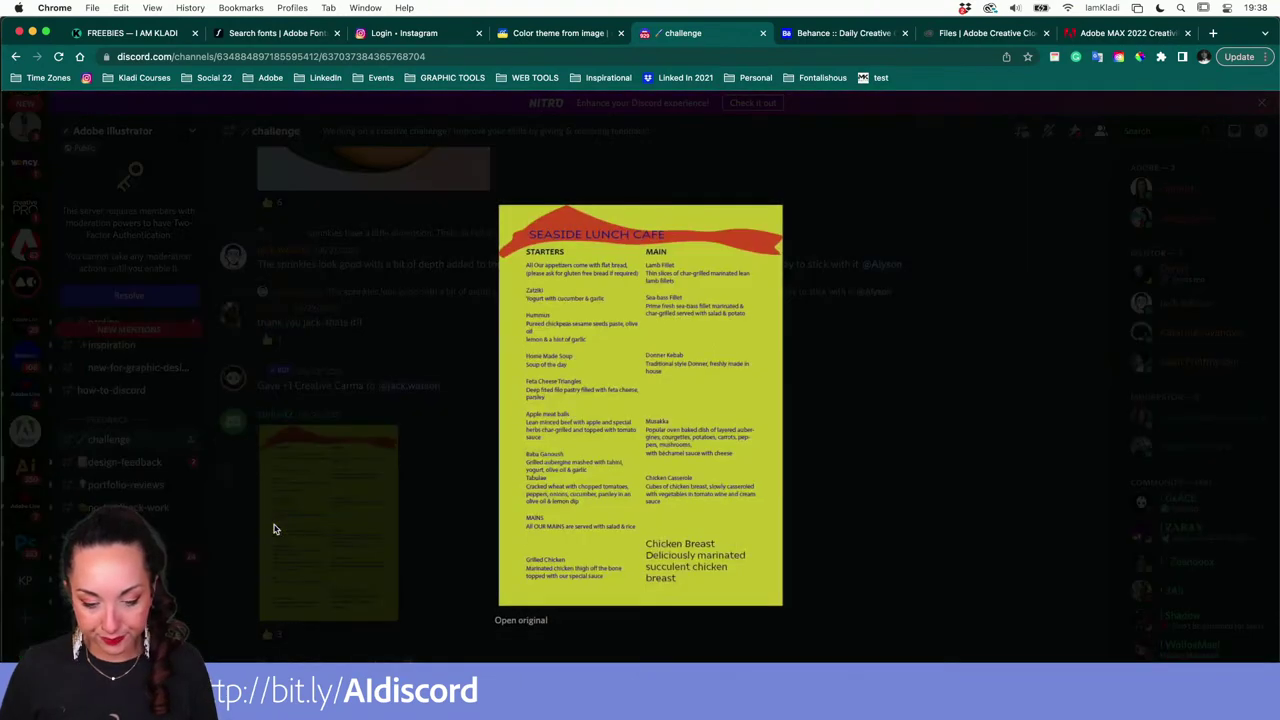
# Scroll around the enlarged Seaside Lunch Cafe menu to read its Starters and Mains.
pyautogui.scroll(5, 699, 358)
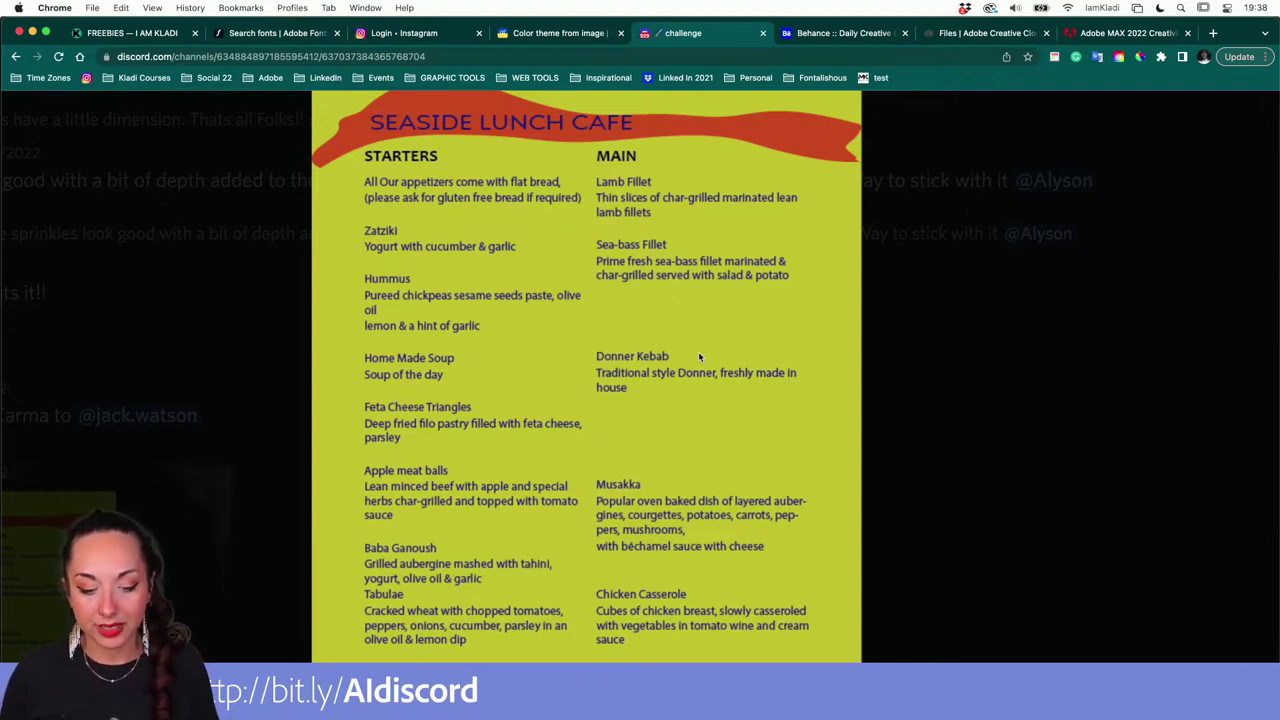
pyautogui.scroll(3, 405, 133)
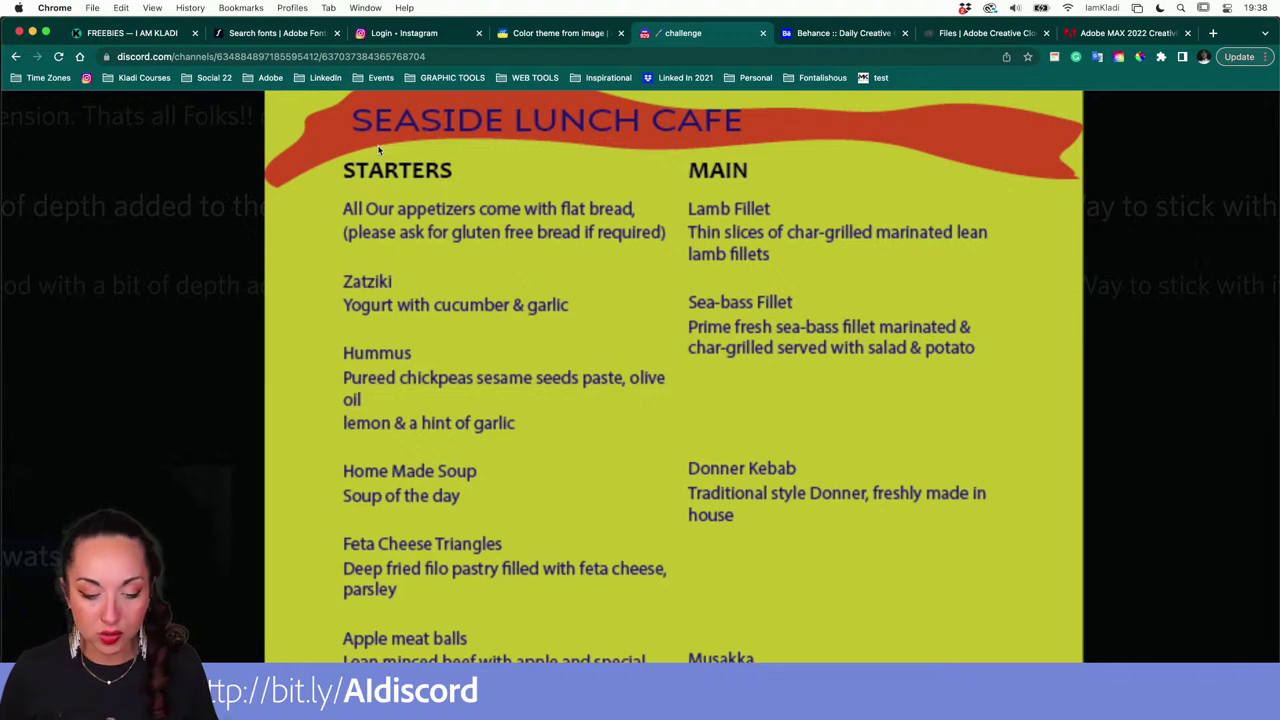
pyautogui.scroll(1, 376, 150)
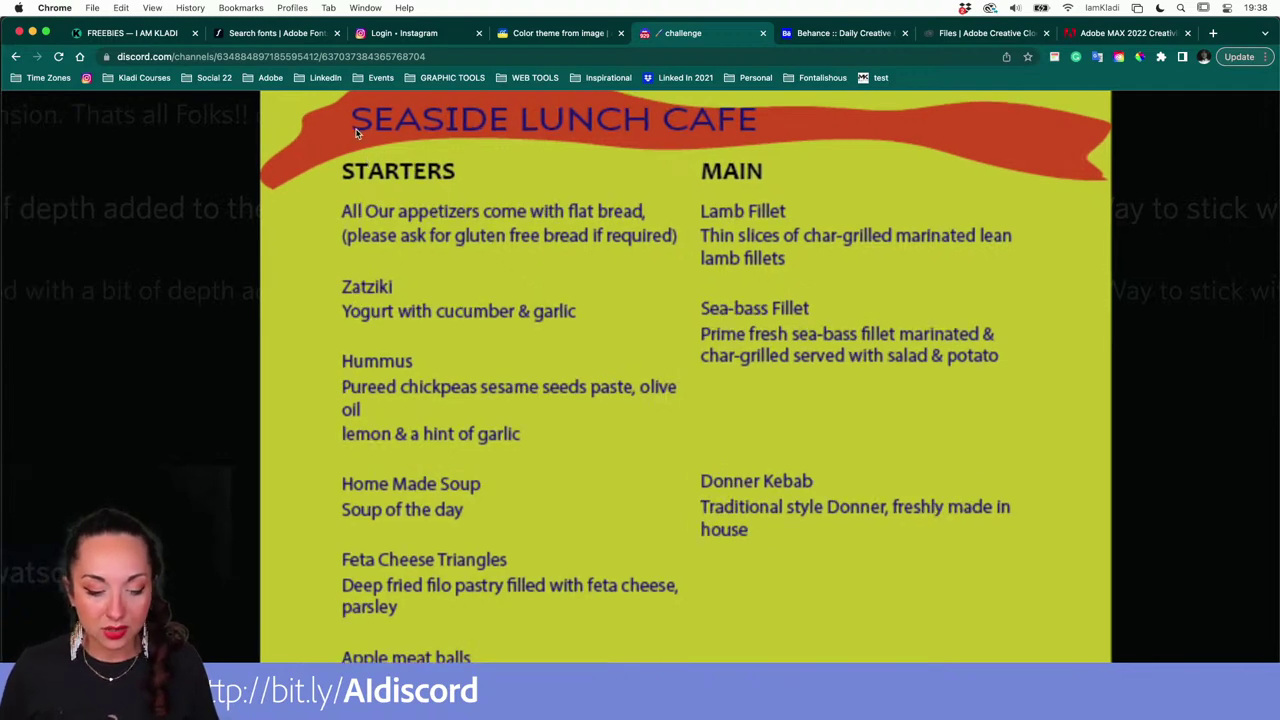
pyautogui.scroll(2, 353, 136)
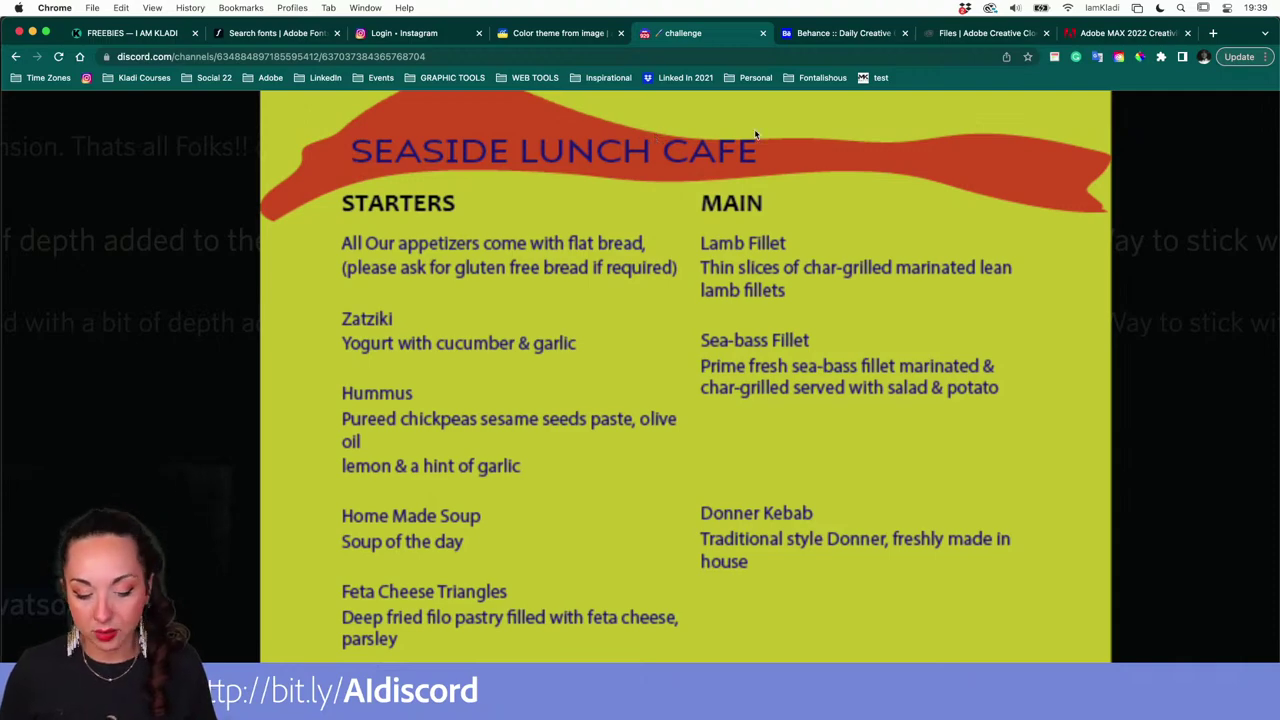
pyautogui.scroll(-5, 737, 436)
pyautogui.scroll(-2, 737, 436)
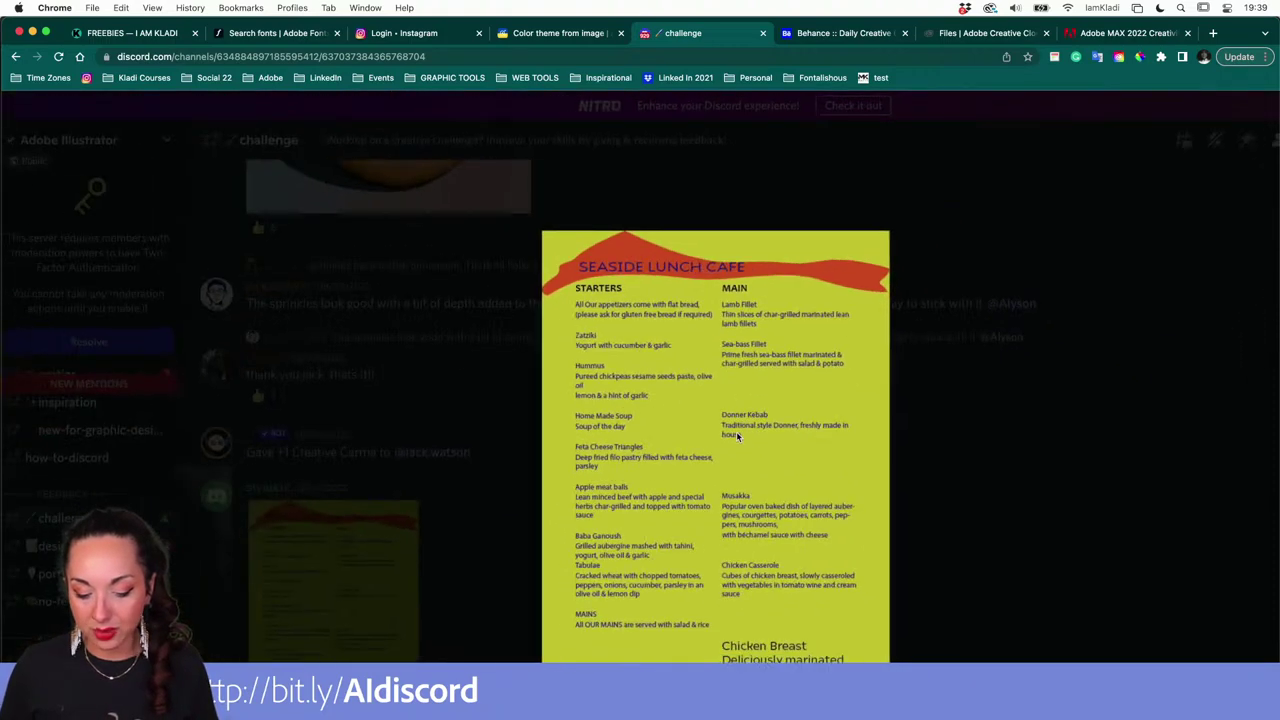
# Close the enlarged Seaside menu and scroll up through older #challenge submissions.
pyautogui.click(965, 460)
pyautogui.scroll(5, 965, 460)
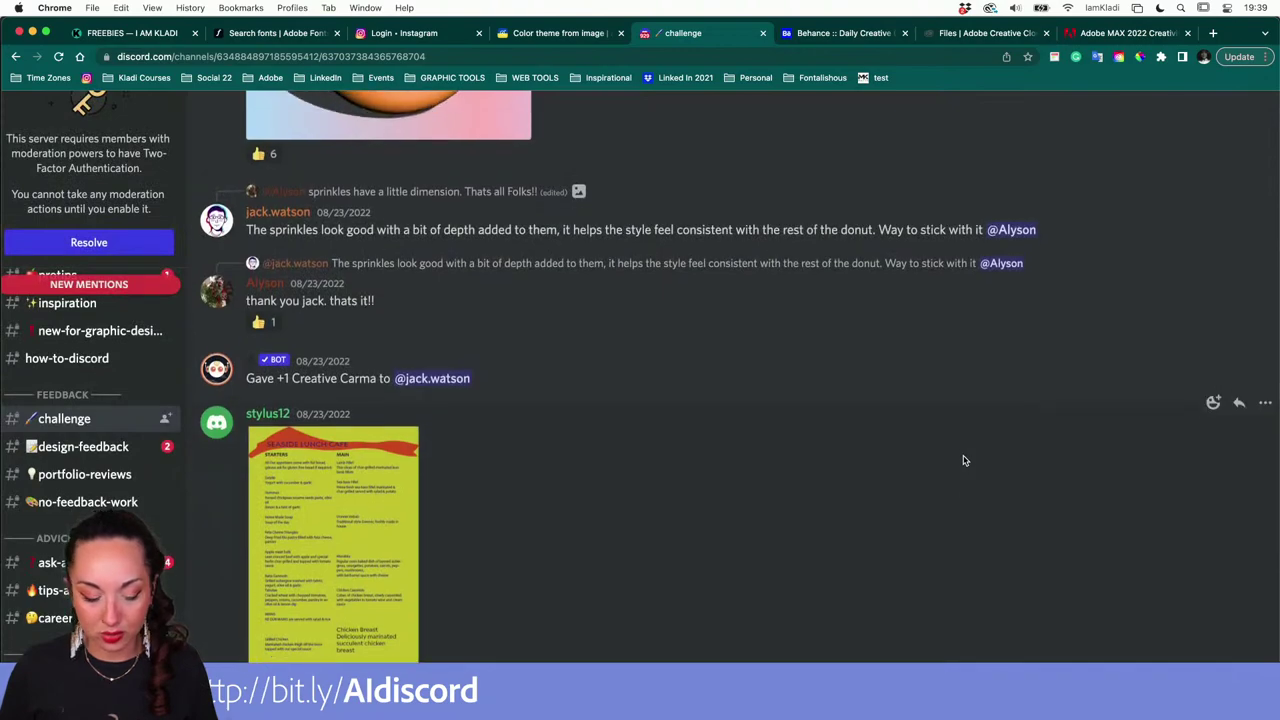
pyautogui.scroll(15, 965, 460)
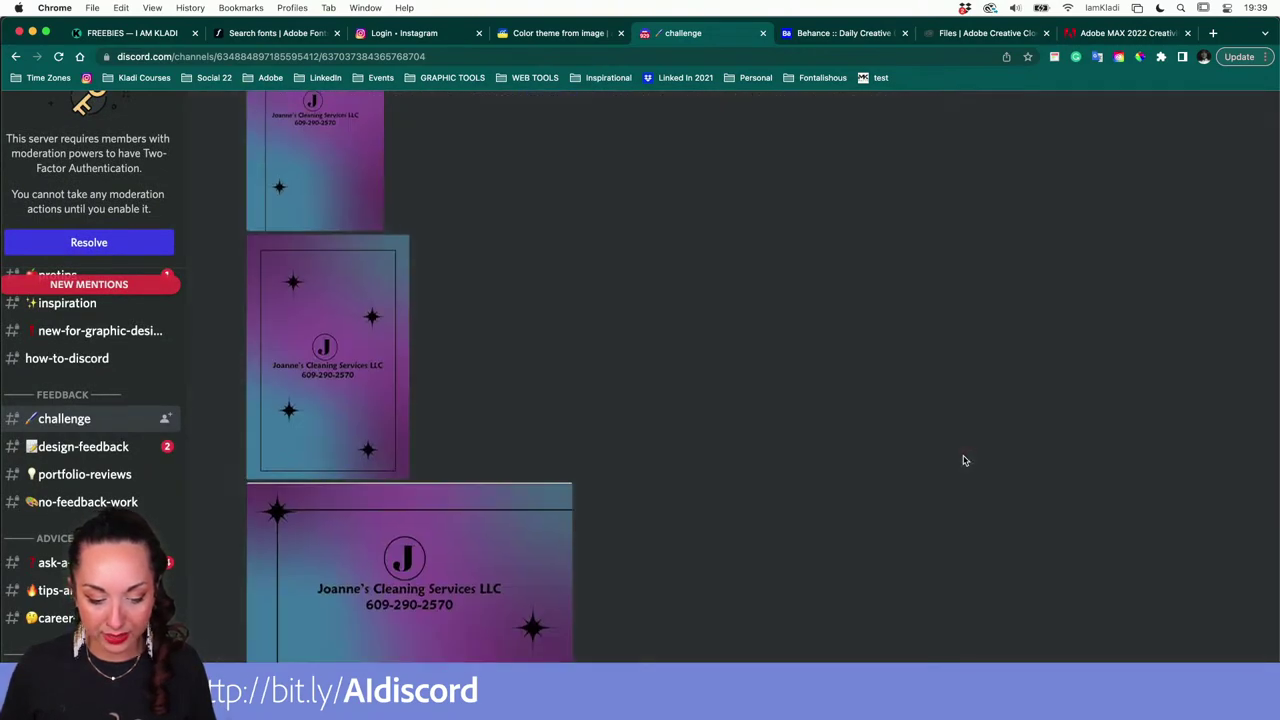
pyautogui.scroll(10, 965, 460)
pyautogui.scroll(15, 965, 460)
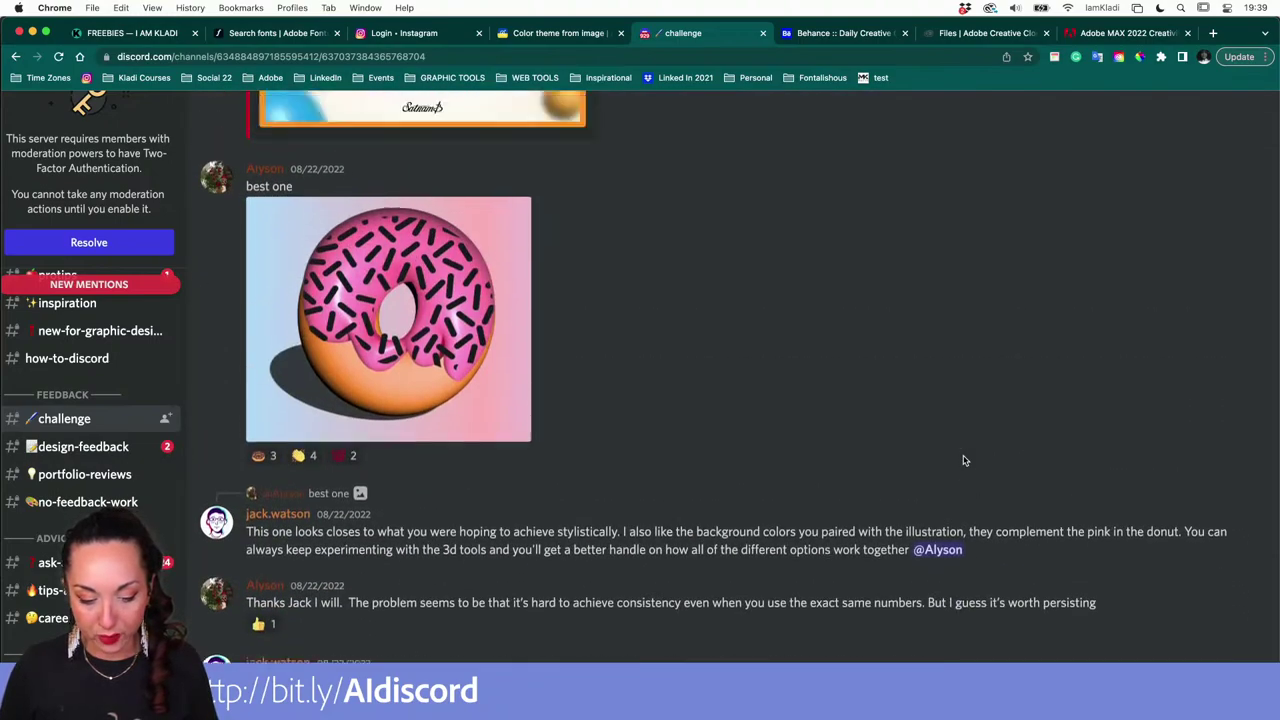
pyautogui.scroll(20, 965, 460)
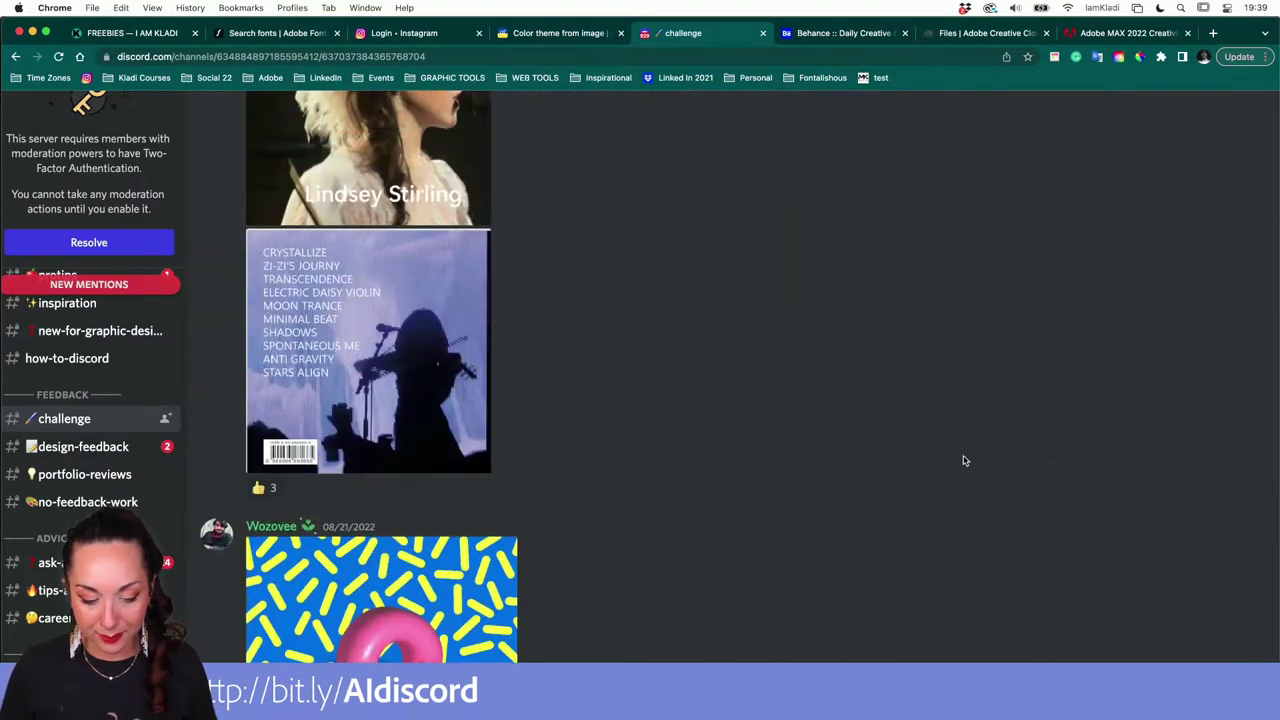
pyautogui.scroll(10, 965, 460)
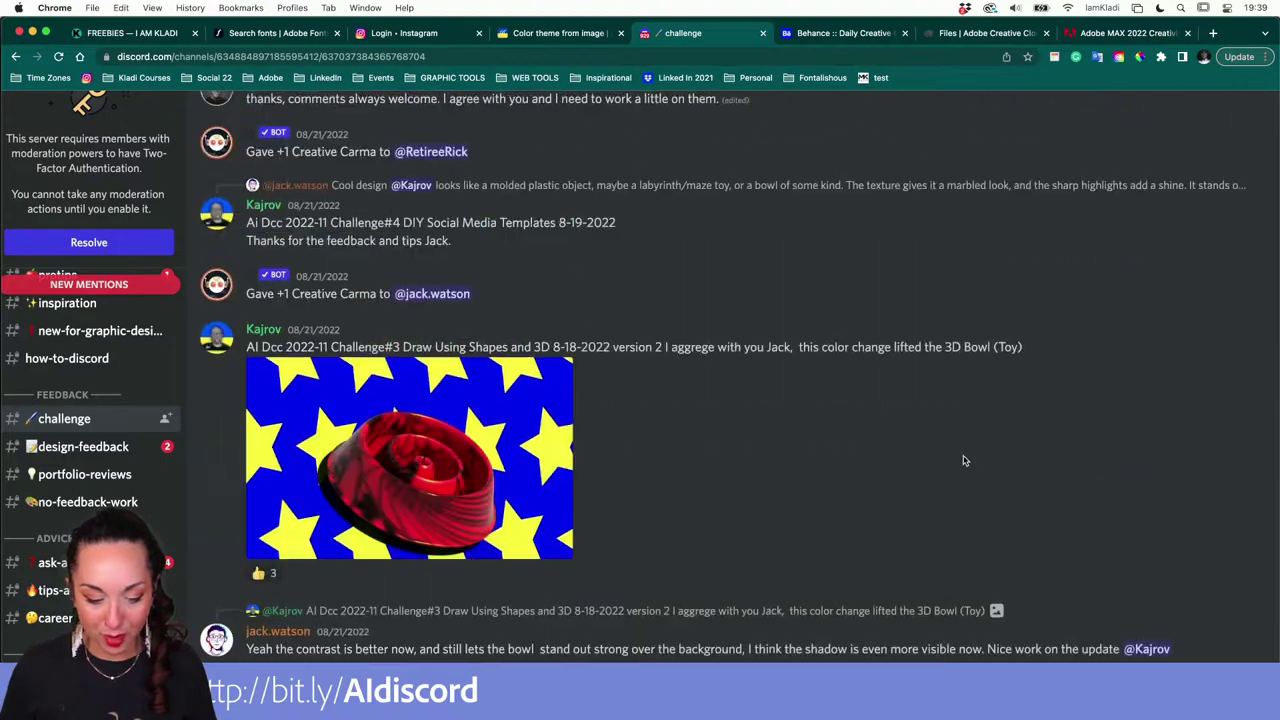
pyautogui.scroll(15, 1006, 366)
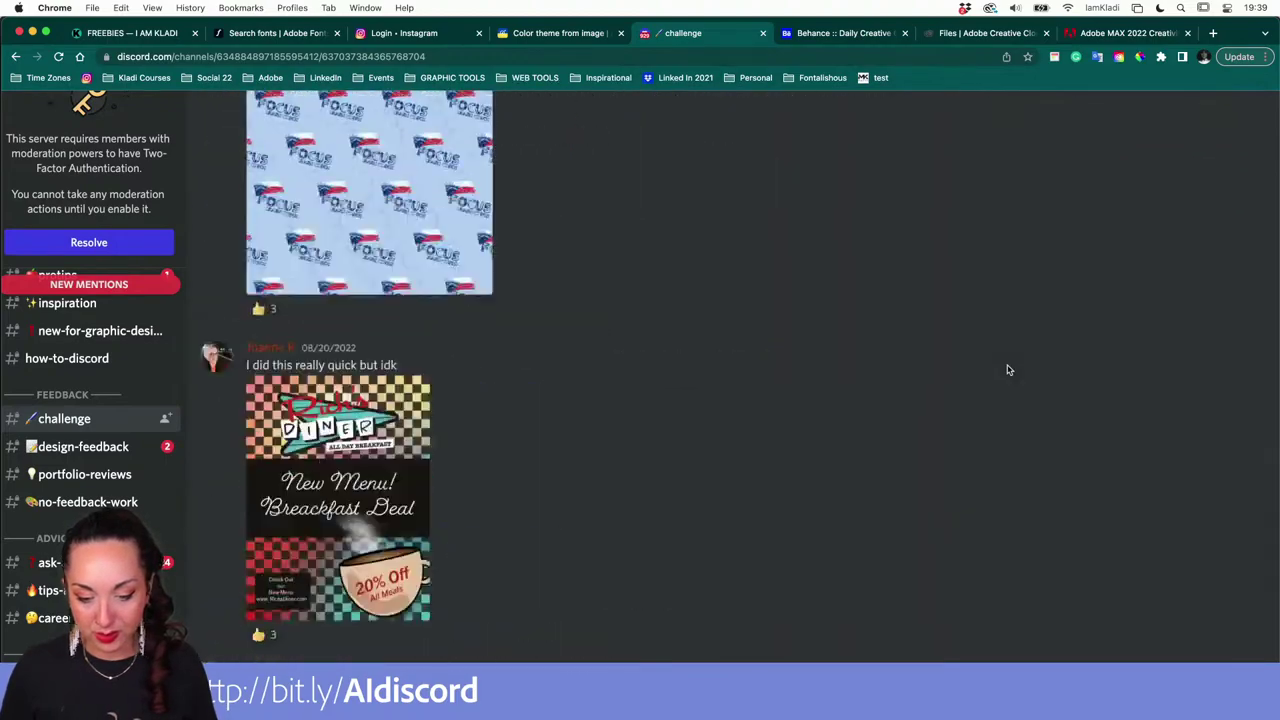
pyautogui.scroll(5, 1089, 413)
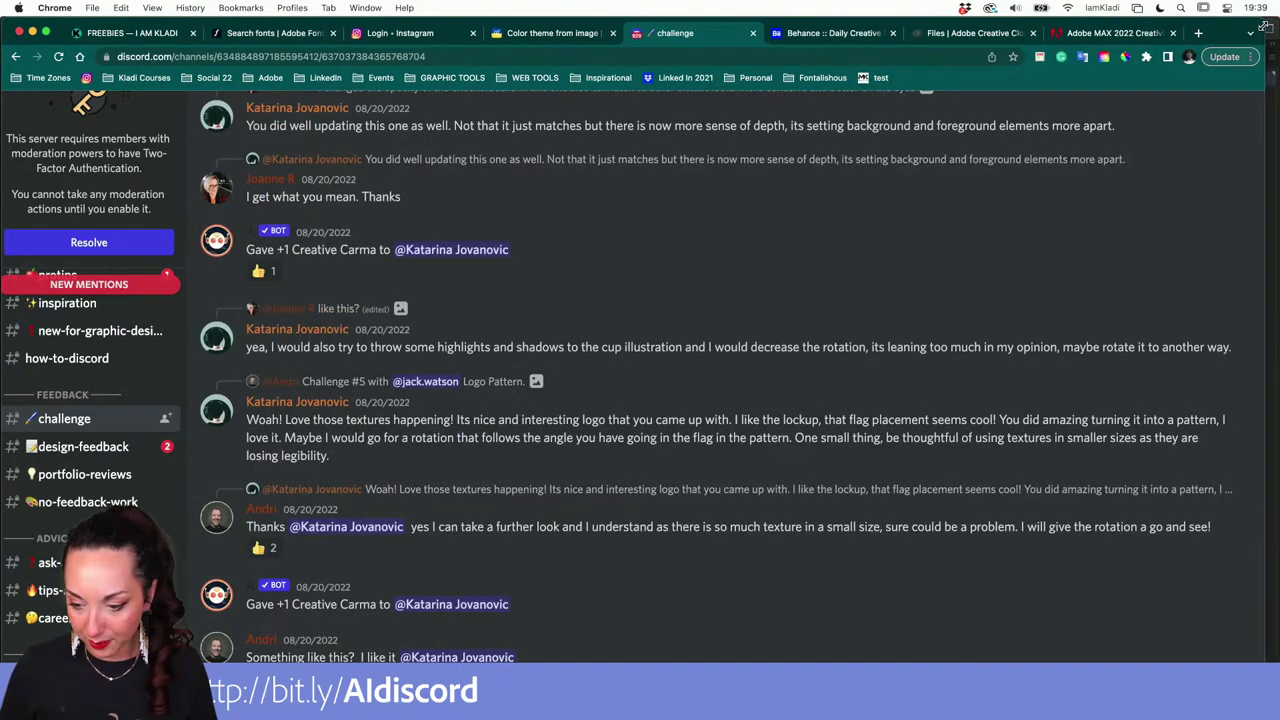
pyautogui.scroll(2, 1234, 164)
pyautogui.scroll(15, 1129, 346)
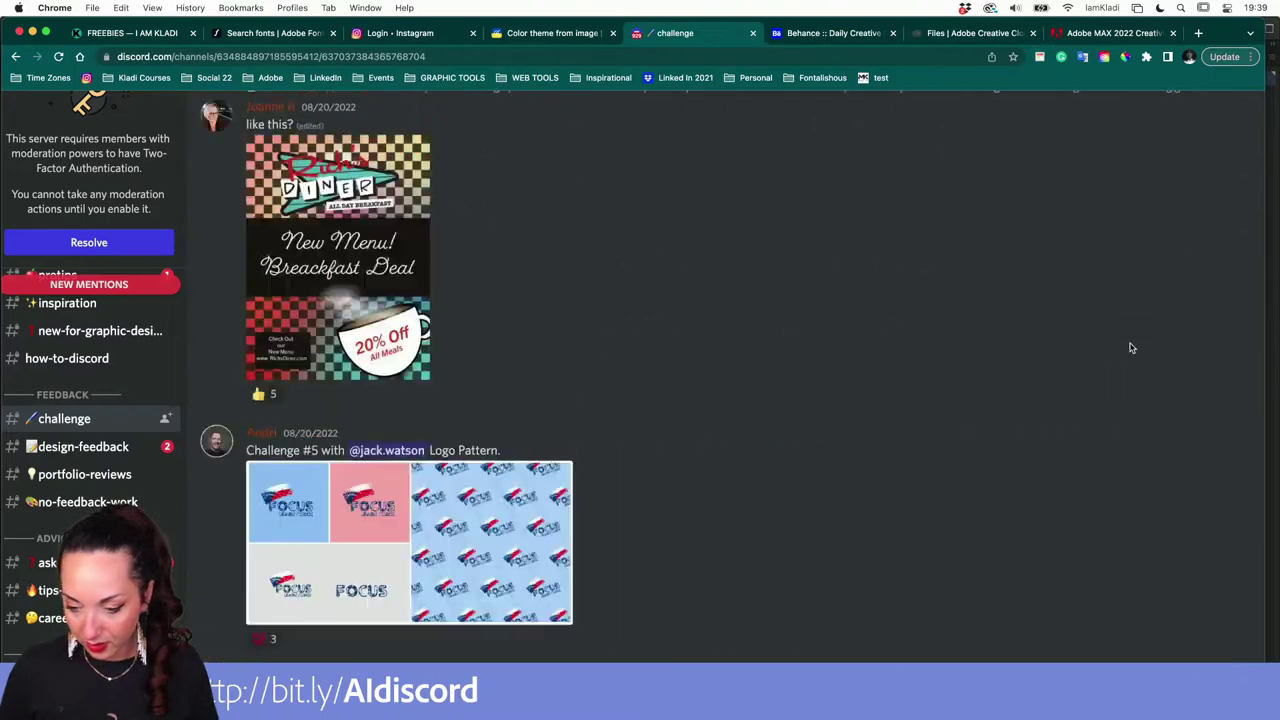
pyautogui.scroll(20, 1068, 322)
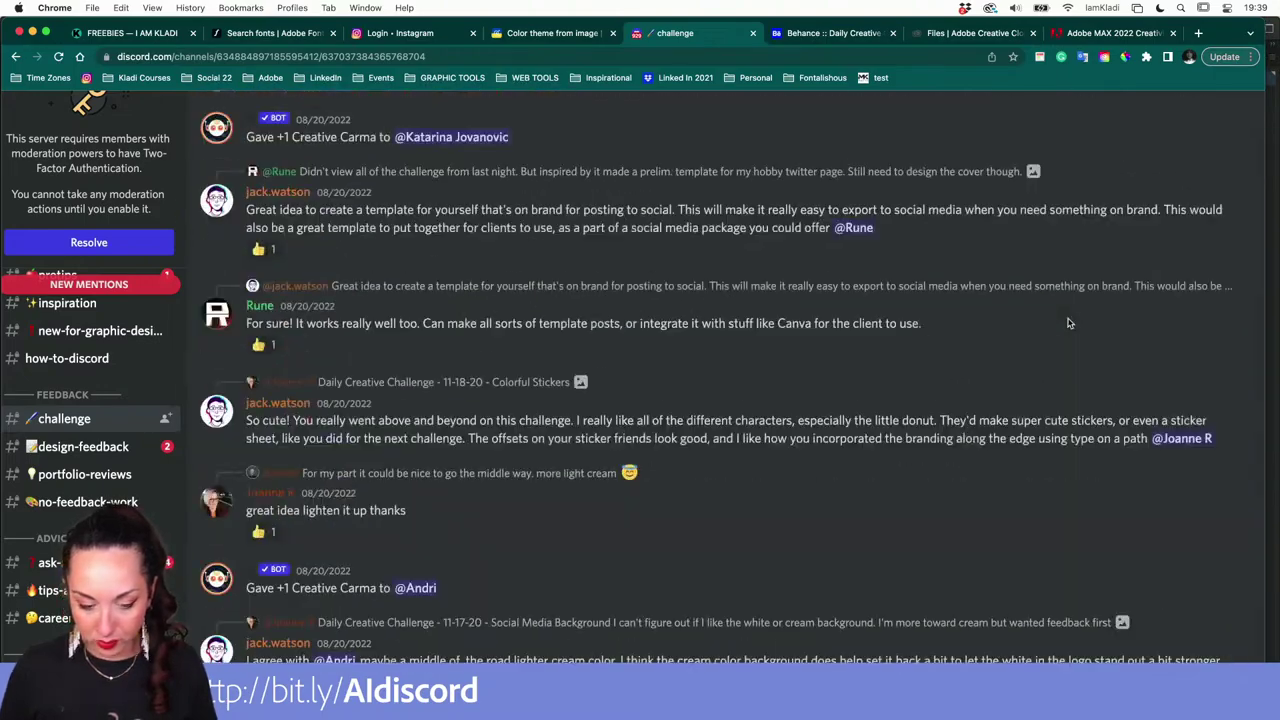
pyautogui.scroll(5, 1068, 322)
# Keep browsing the older feedback posts, then show all open windows in Mission Control.
pyautogui.rightClick(1074, 423)
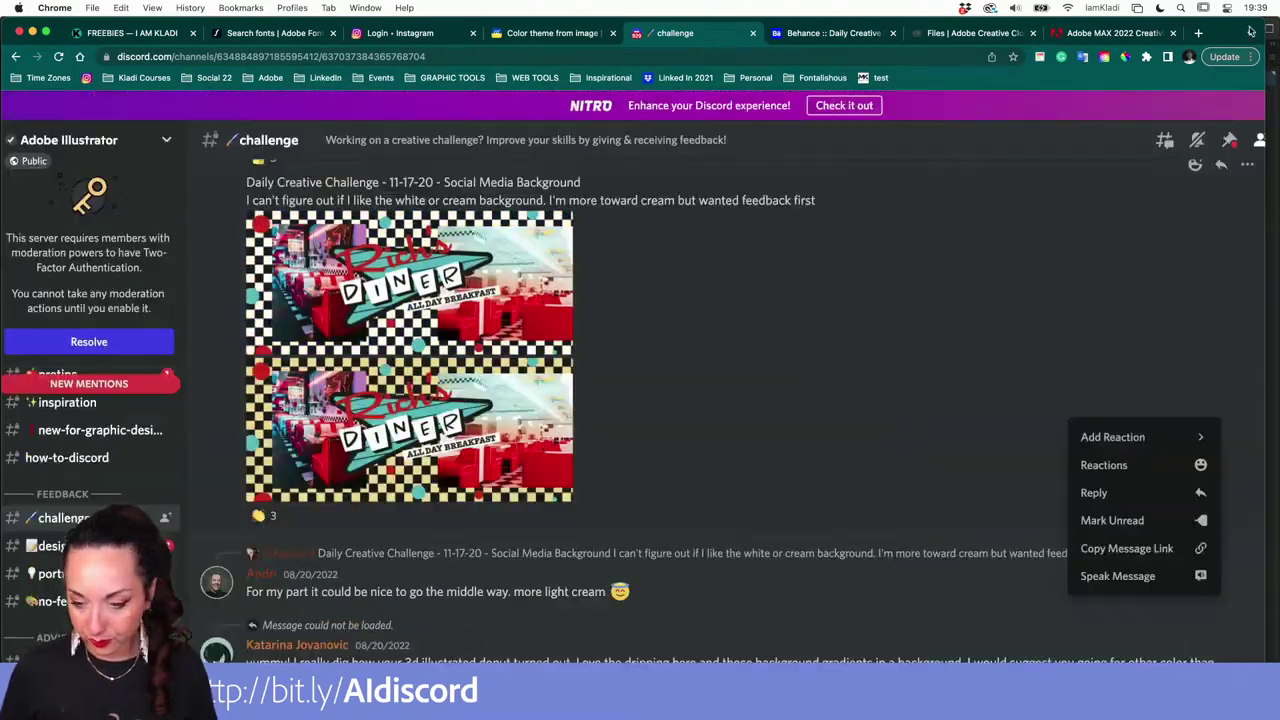
pyautogui.press('Escape')
pyautogui.scroll(10, 953, 277)
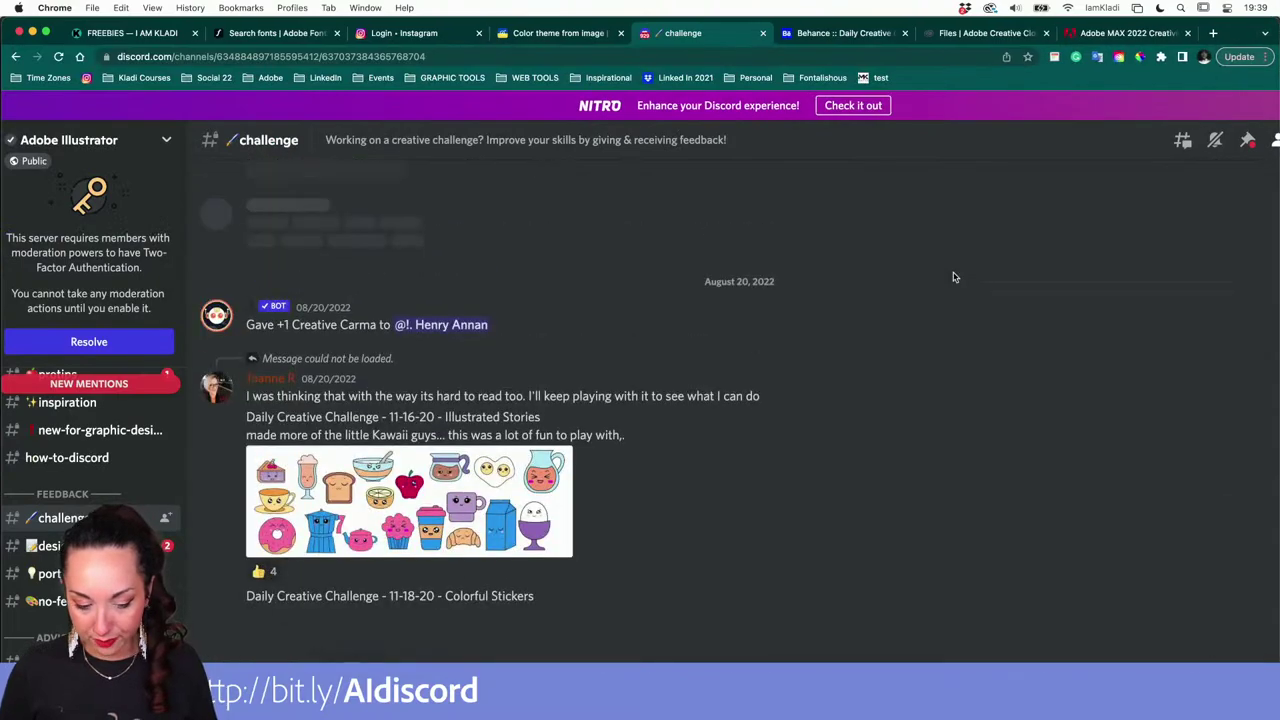
pyautogui.scroll(-15, 953, 277)
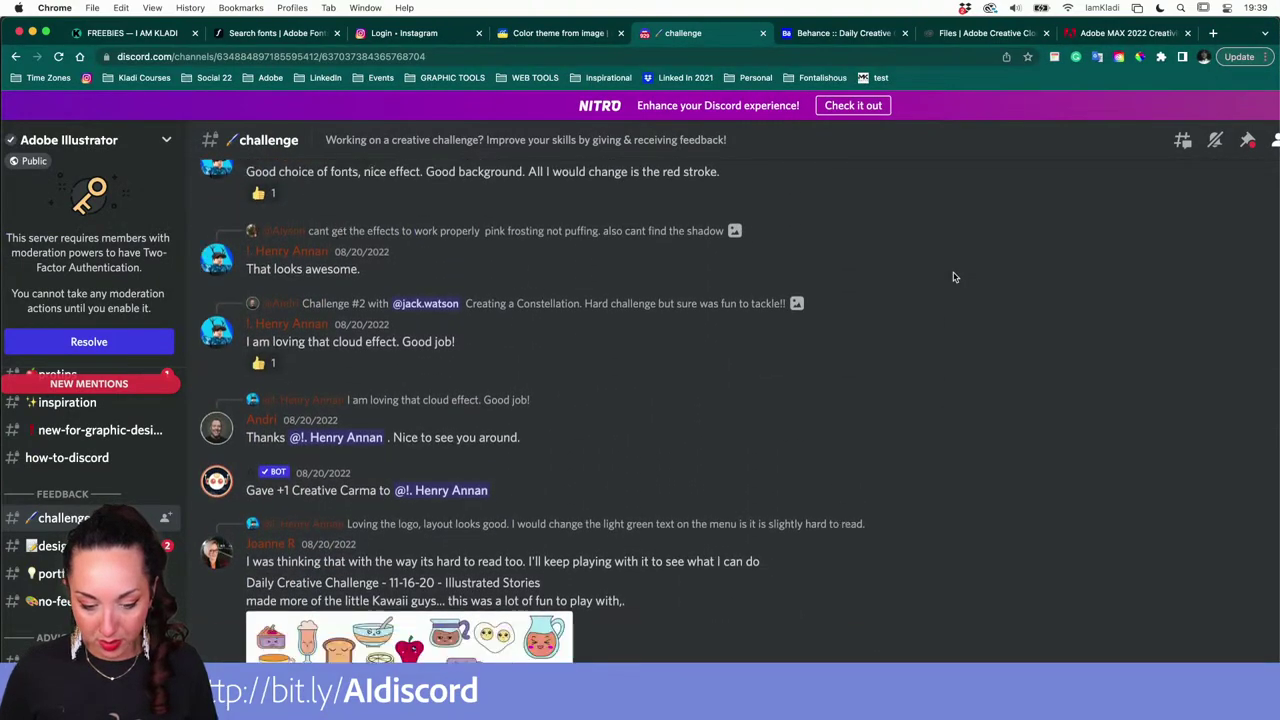
pyautogui.scroll(10, 953, 277)
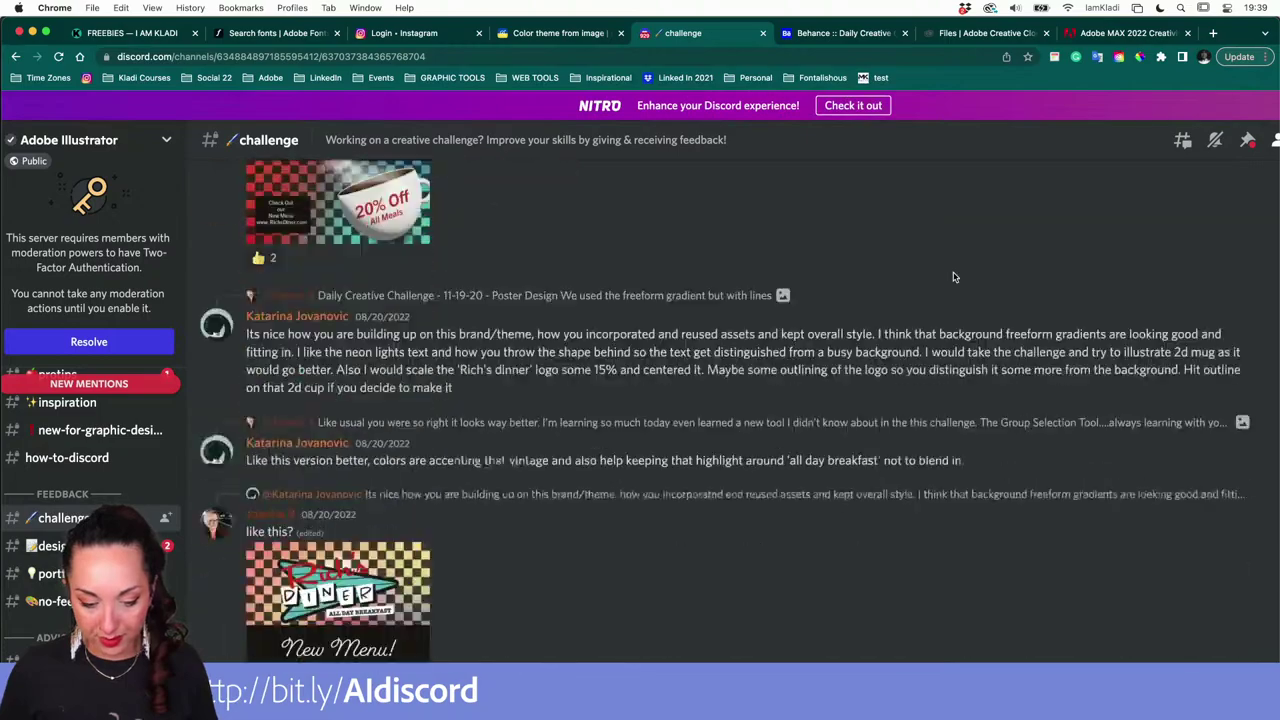
pyautogui.scroll(-15, 953, 277)
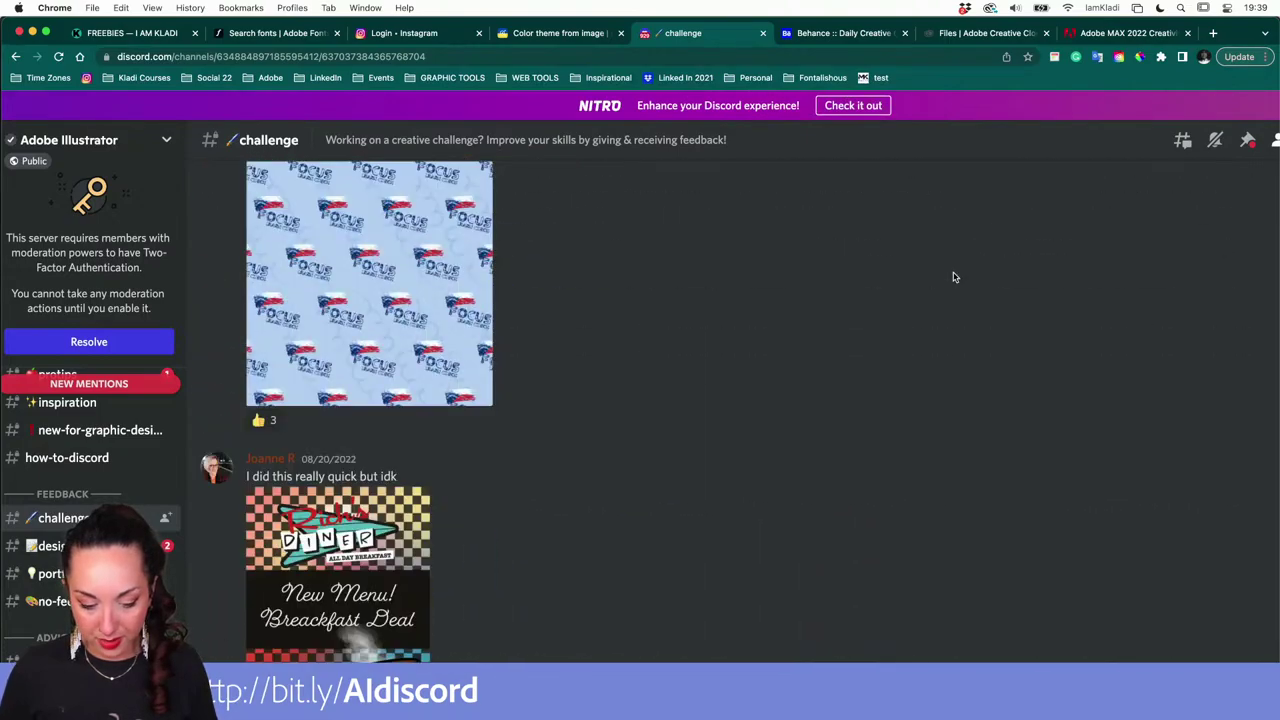
pyautogui.scroll(-15, 953, 277)
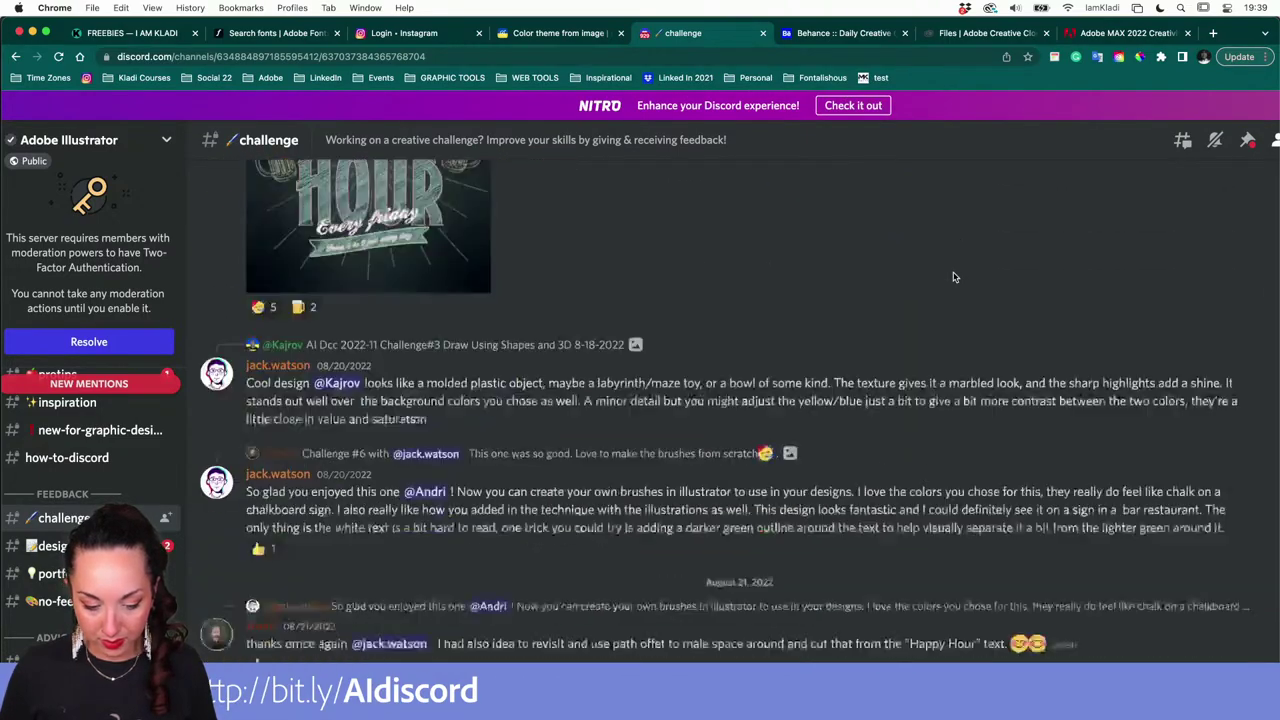
pyautogui.scroll(-5, 953, 277)
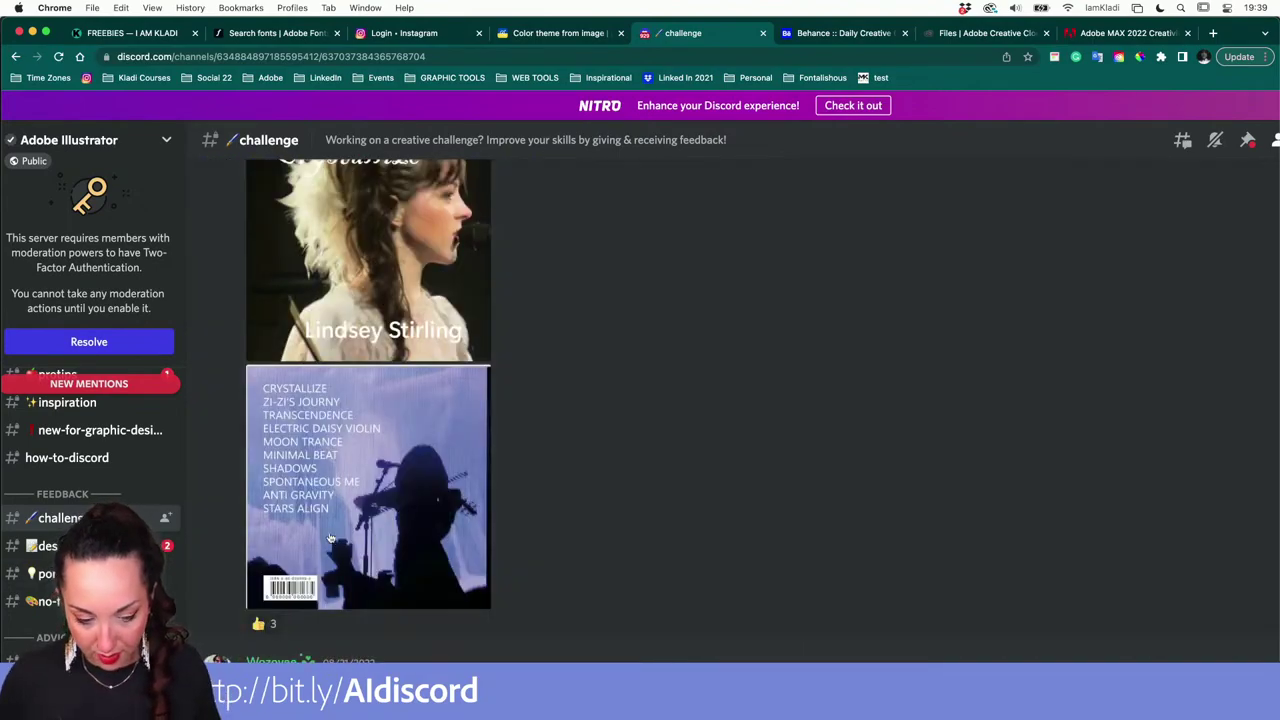
pyautogui.scroll(-10, 953, 277)
pyautogui.hotkey('ctrl', 'Up')
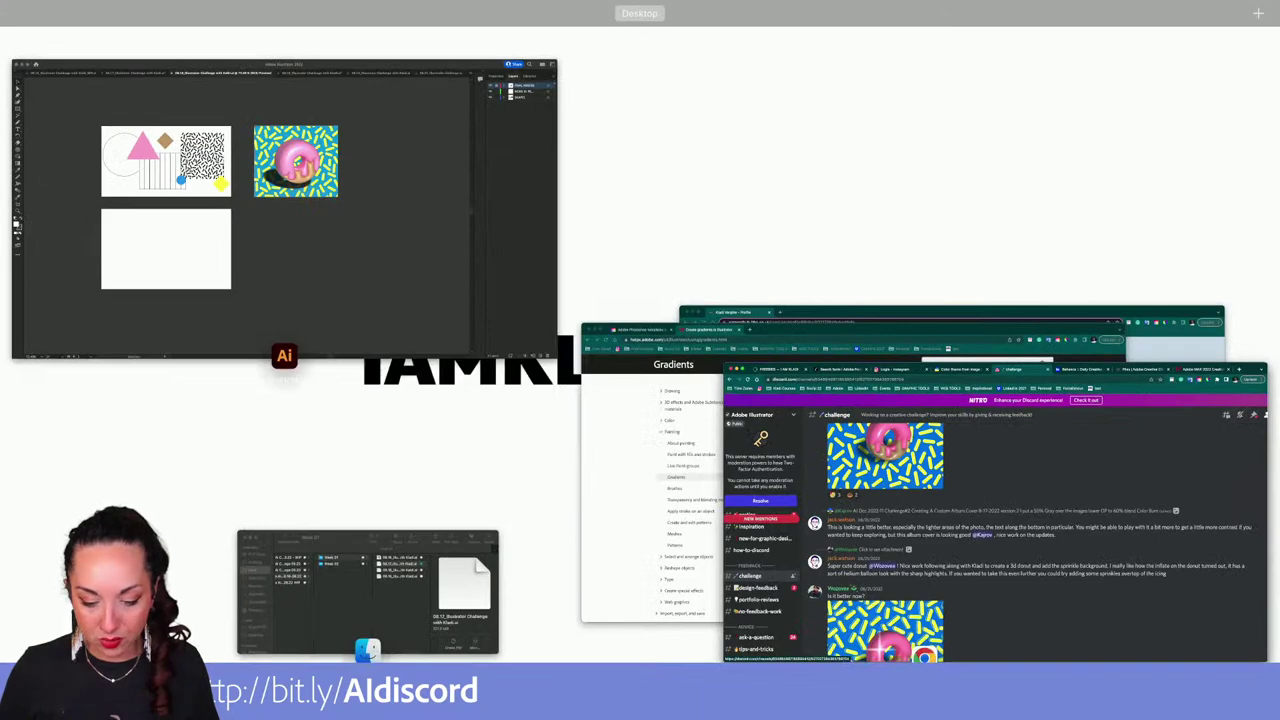
# Bring Illustrator forward on the 08.16 WIP file and zoom into the bleed legend.
pyautogui.click(510, 312)
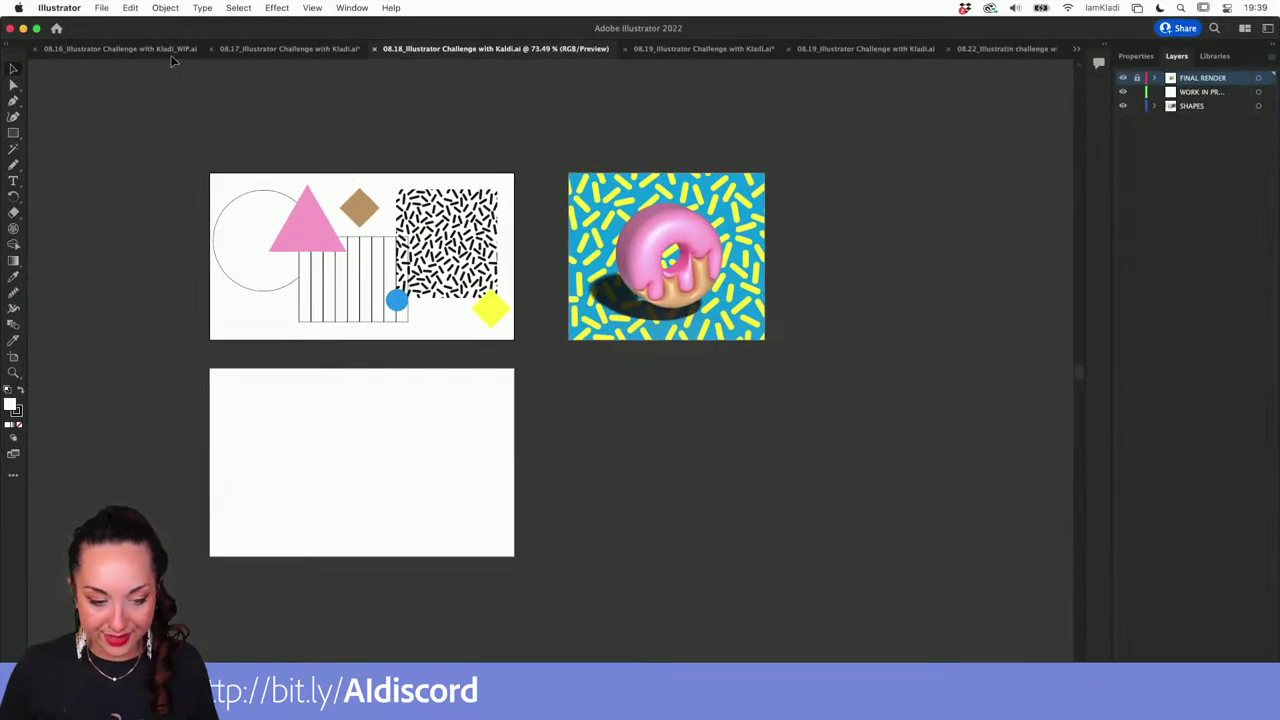
pyautogui.click(140, 50)
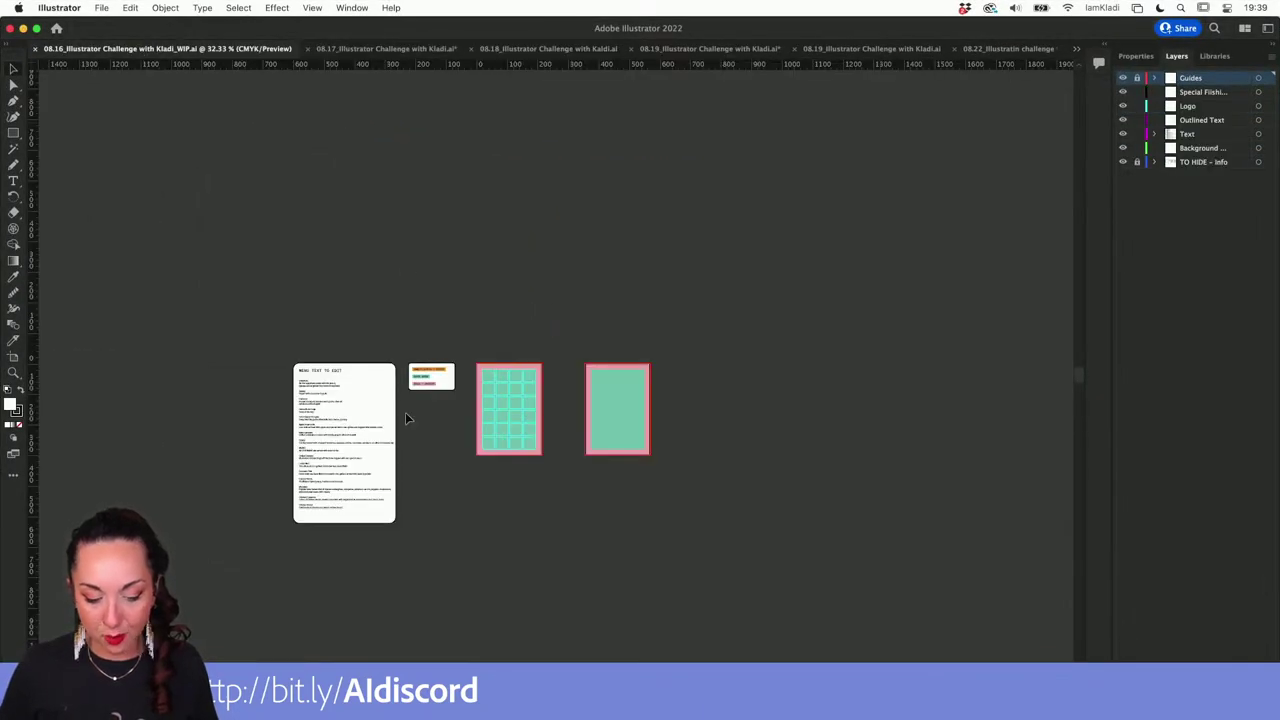
pyautogui.scroll(5, 405, 418)
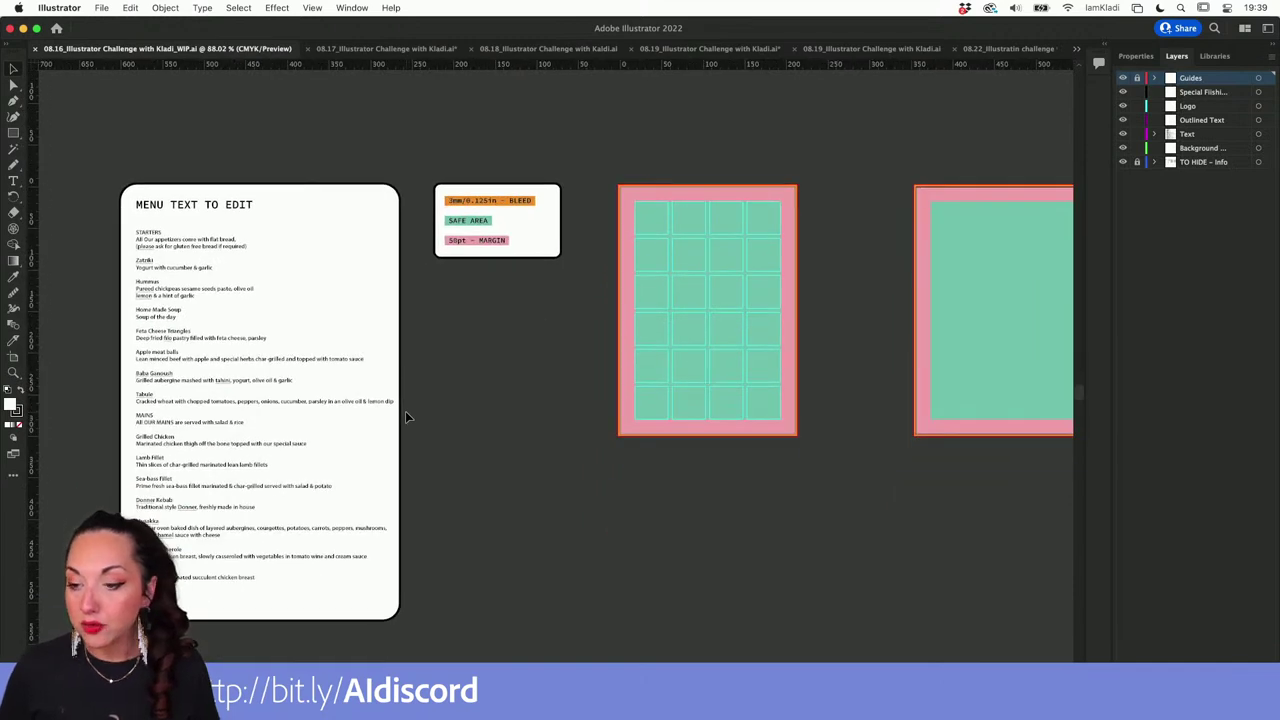
pyautogui.hscroll(3, 405, 417)
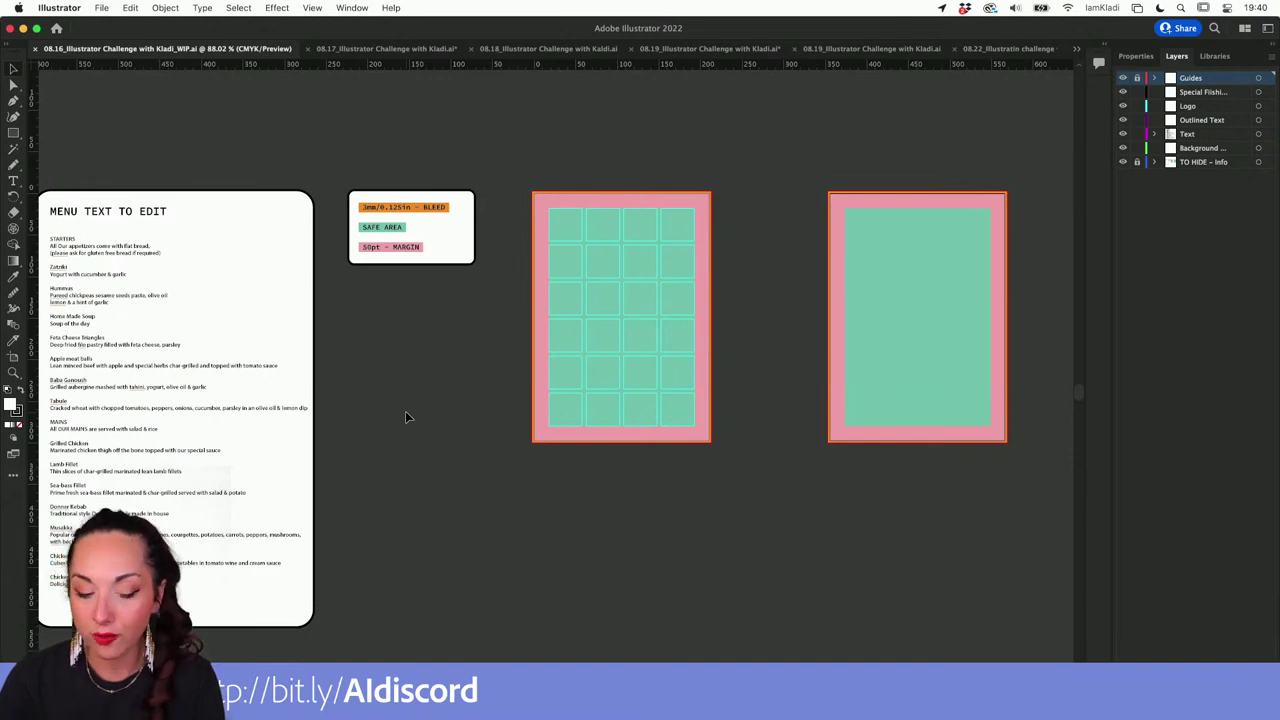
pyautogui.scroll(5, 489, 235)
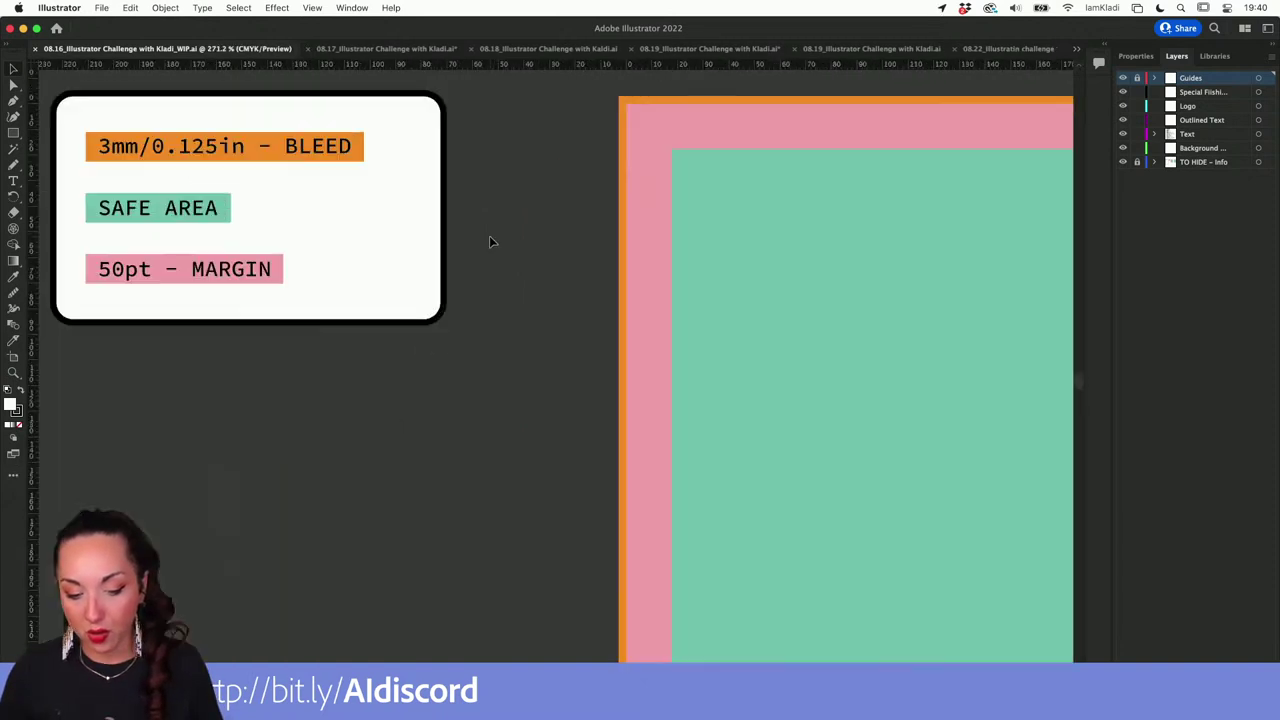
pyautogui.click(1122, 78)
pyautogui.click(1122, 78)
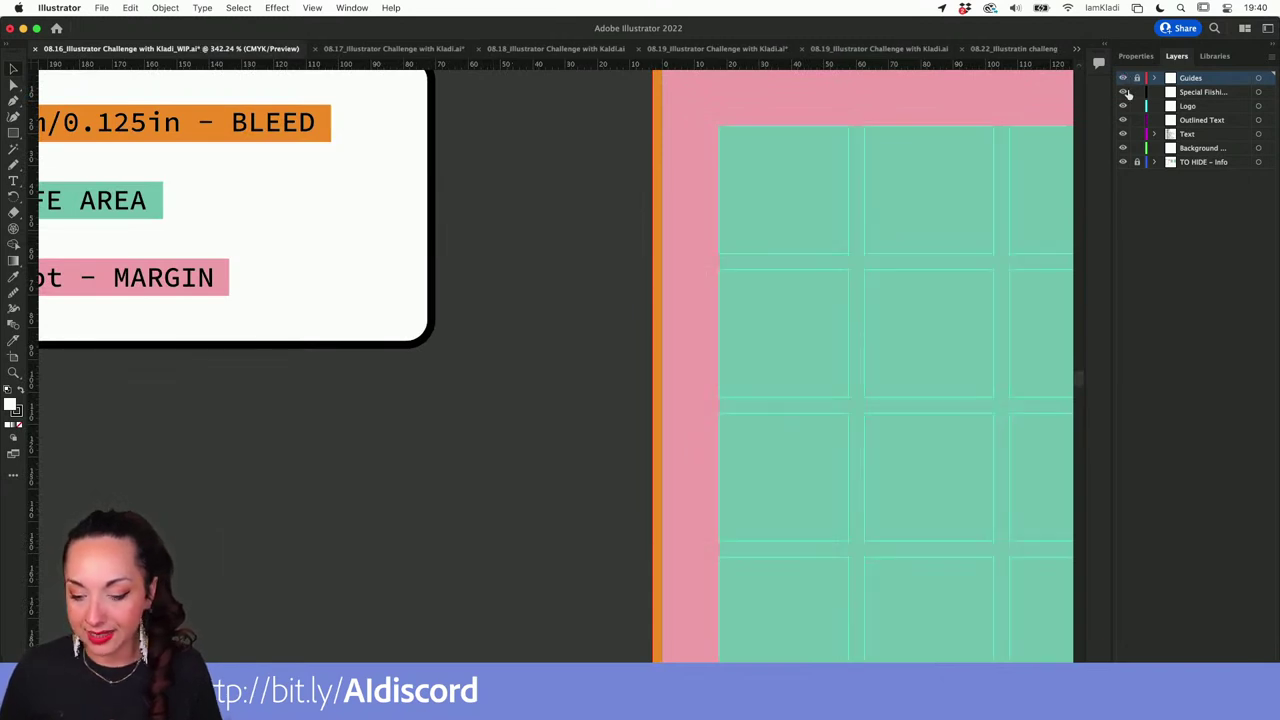
pyautogui.scroll(-3, 797, 243)
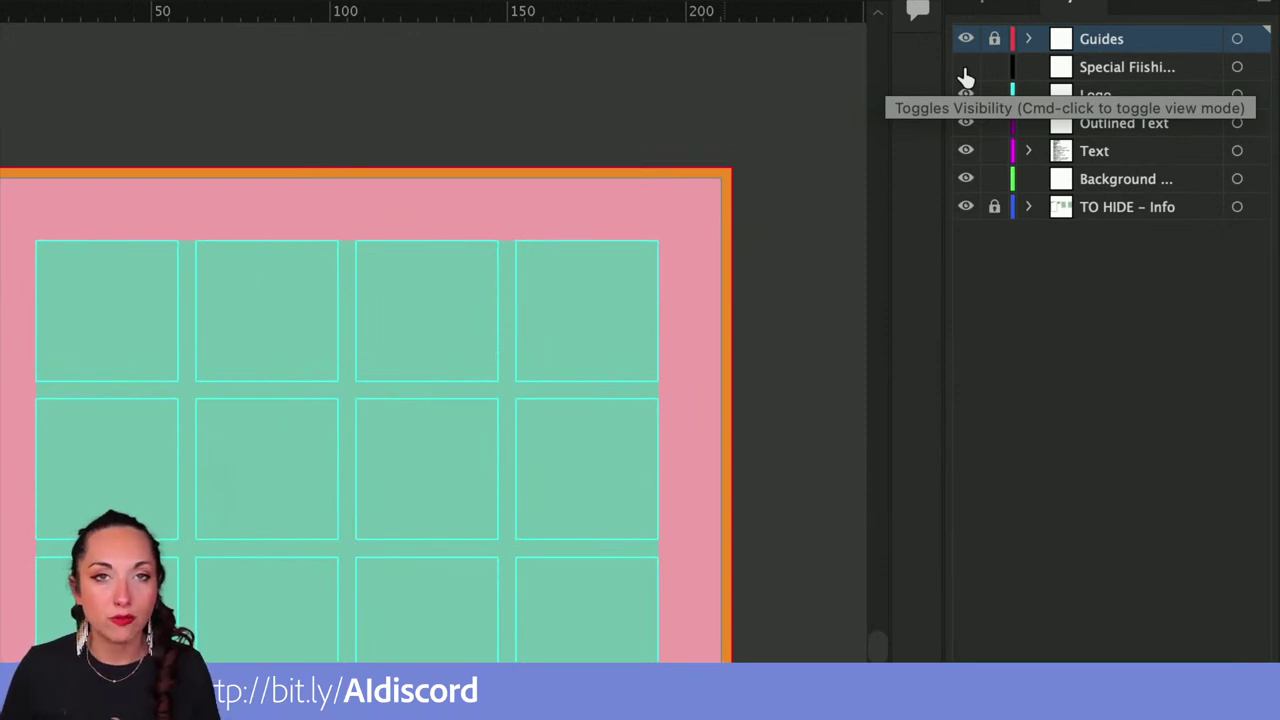
pyautogui.click(965, 70)
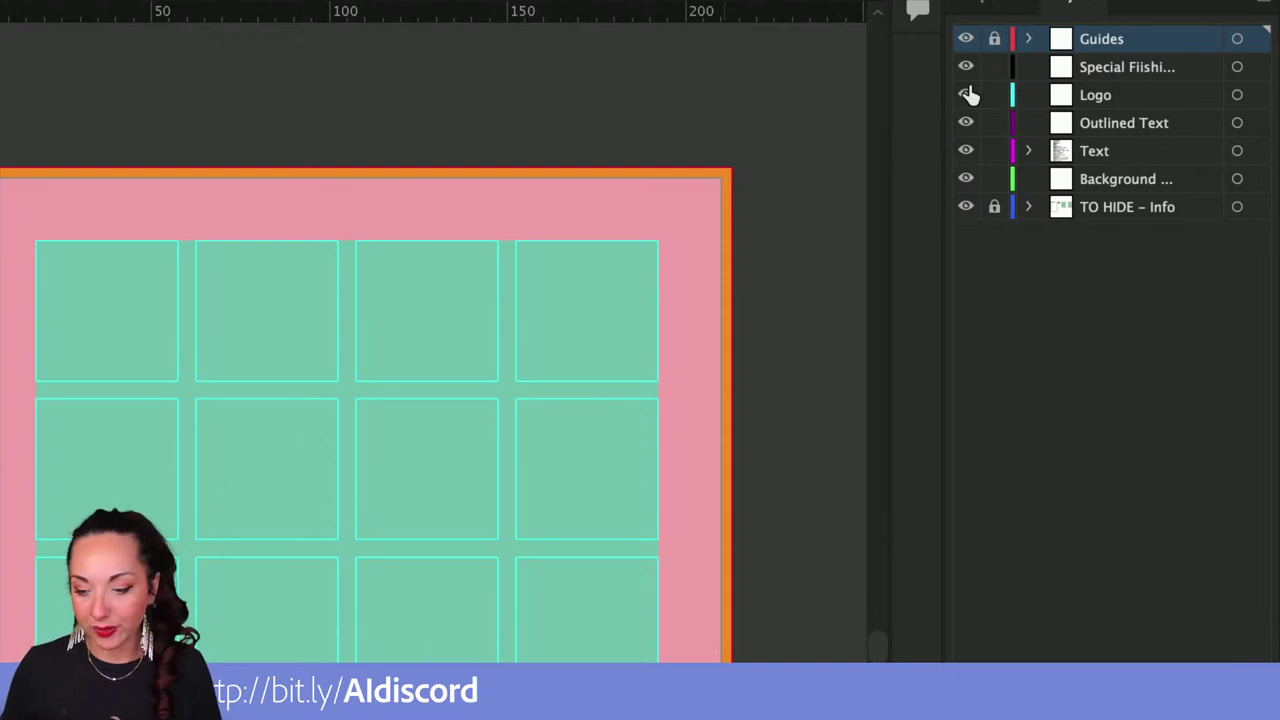
pyautogui.click(968, 122)
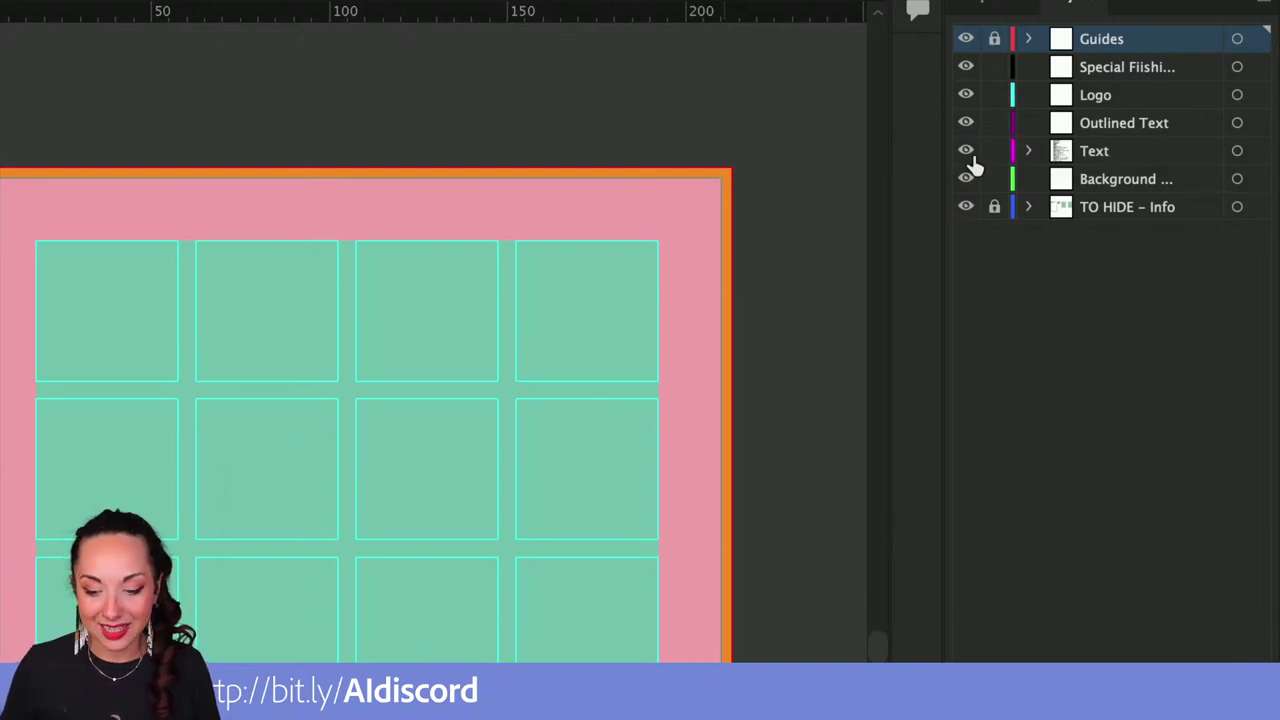
pyautogui.click(968, 180)
pyautogui.click(968, 180)
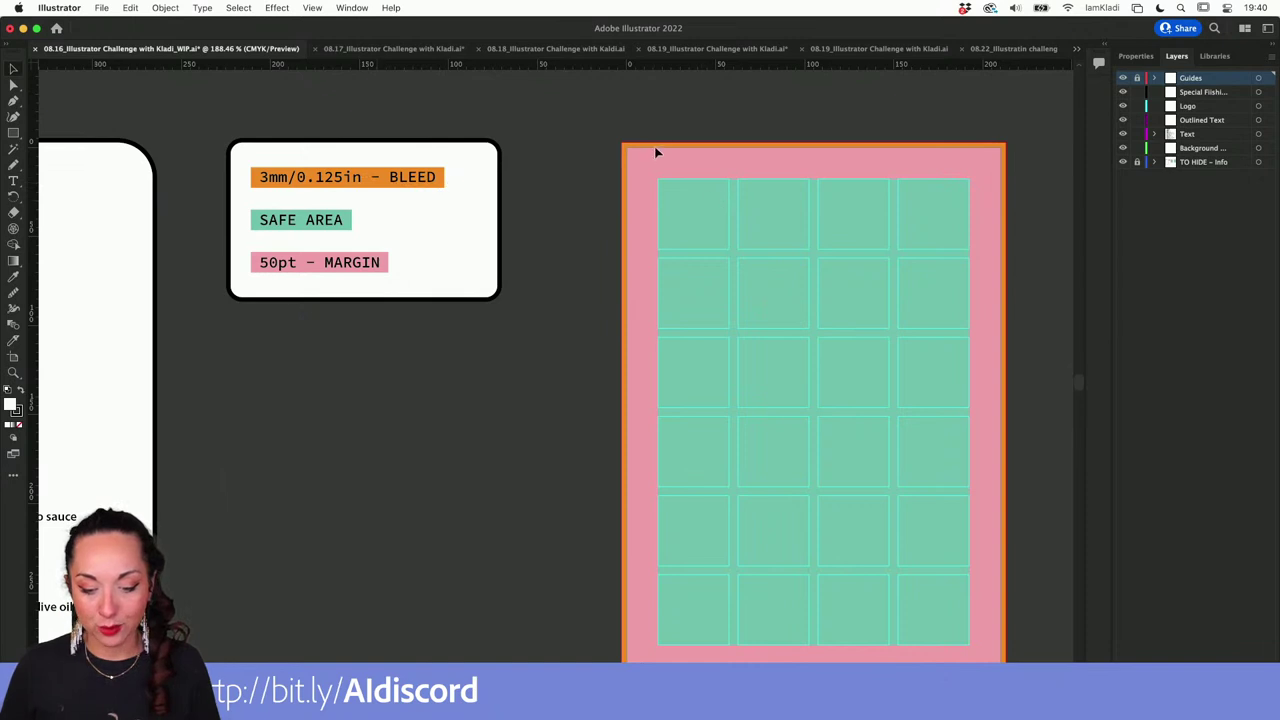
pyautogui.click(1123, 162)
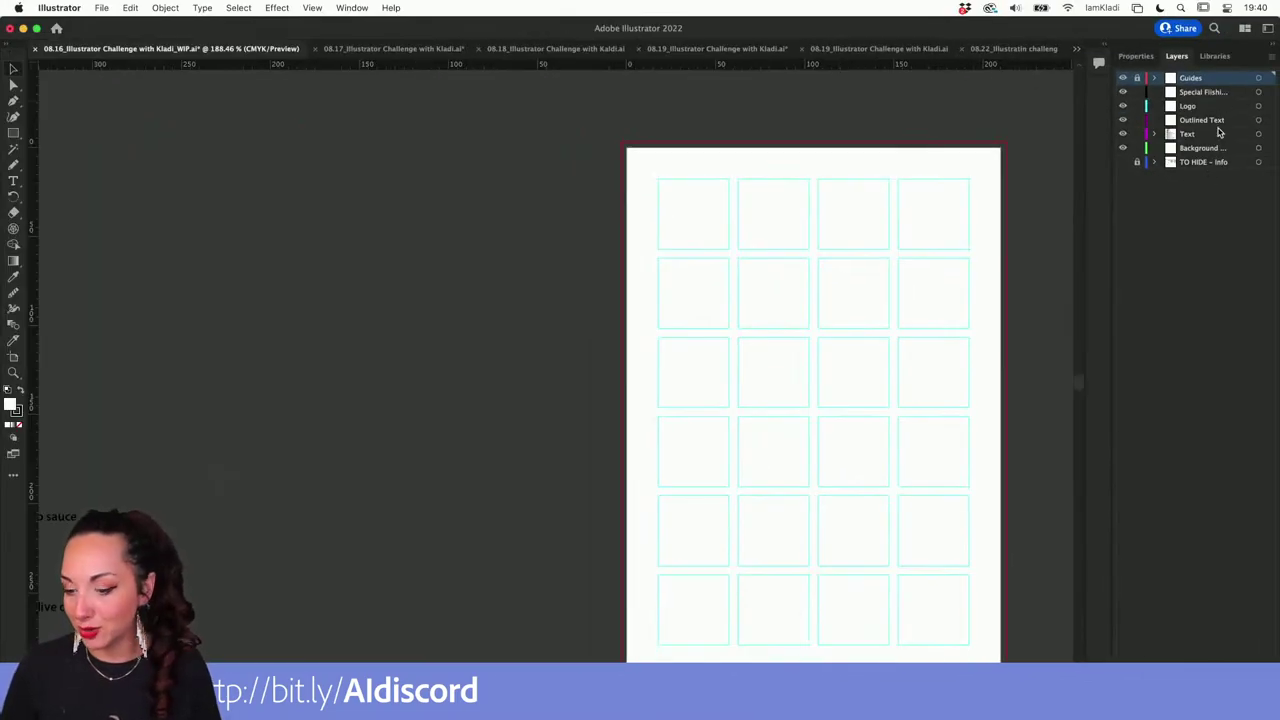
pyautogui.click(1123, 162)
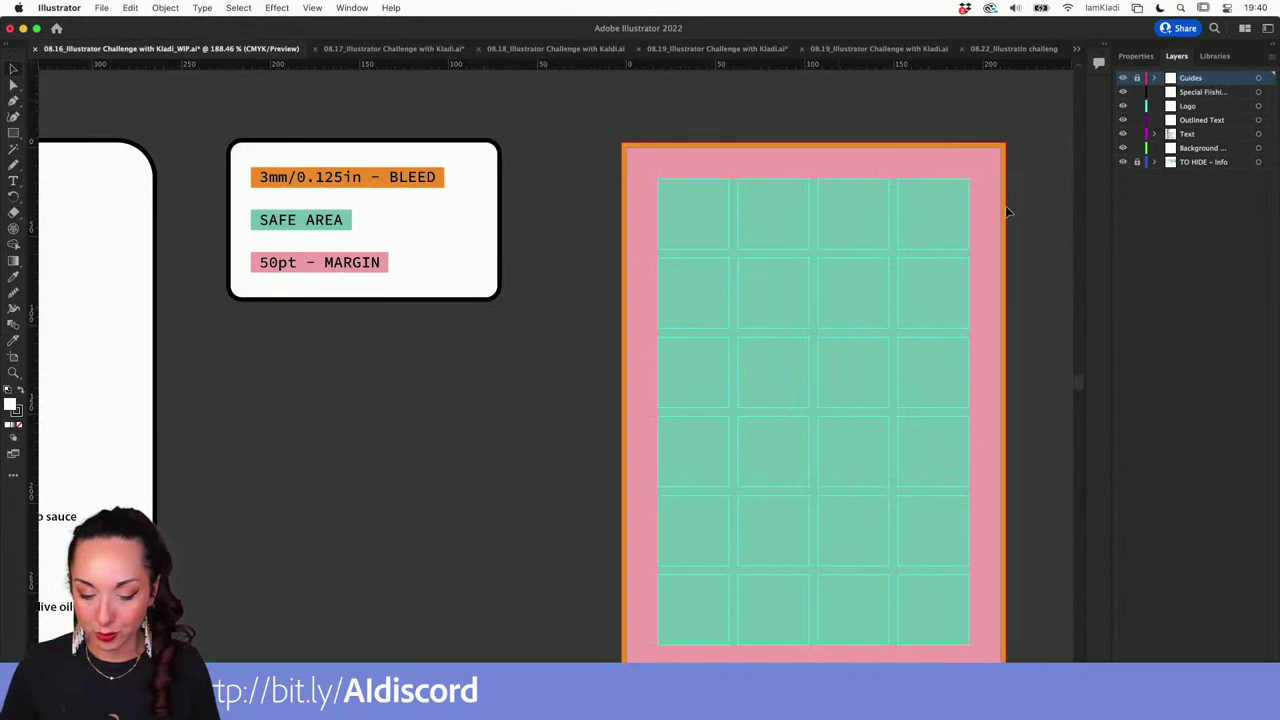
pyautogui.scroll(-2, 1008, 212)
pyautogui.scroll(-3, 1008, 212)
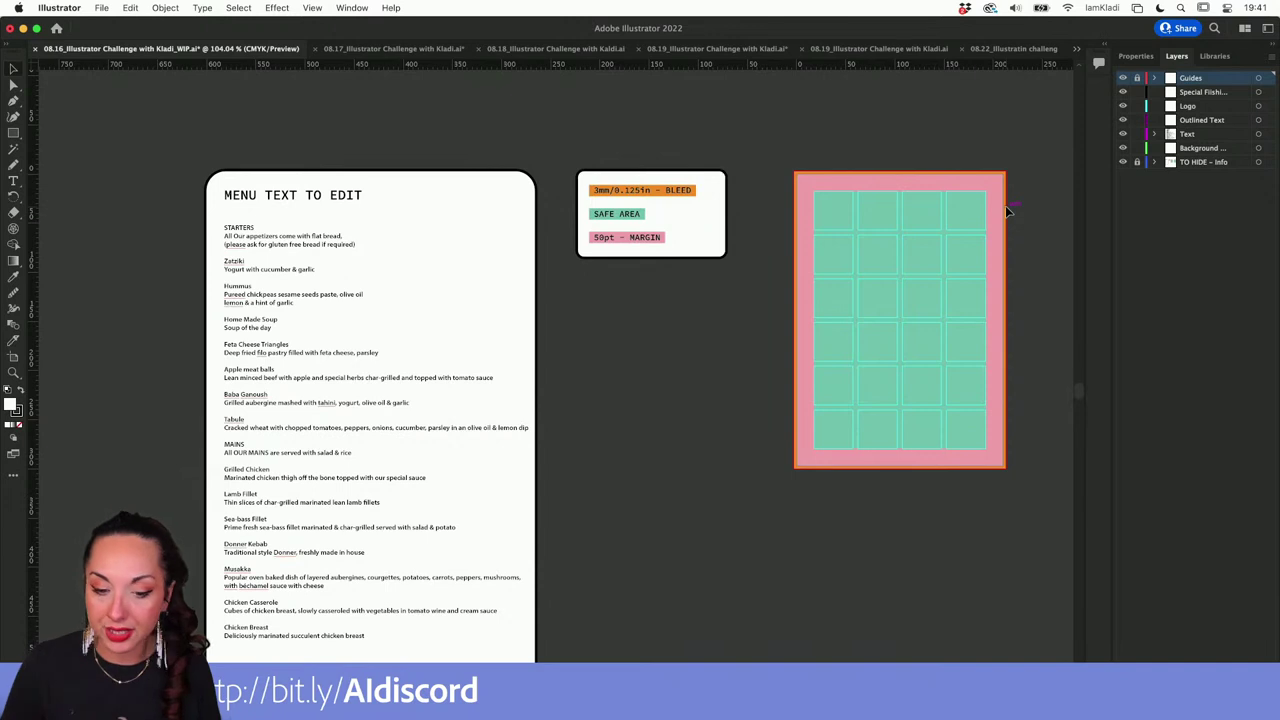
# Switch to the 08.17 Flowers album document and pan around the covers.
pyautogui.click(407, 51)
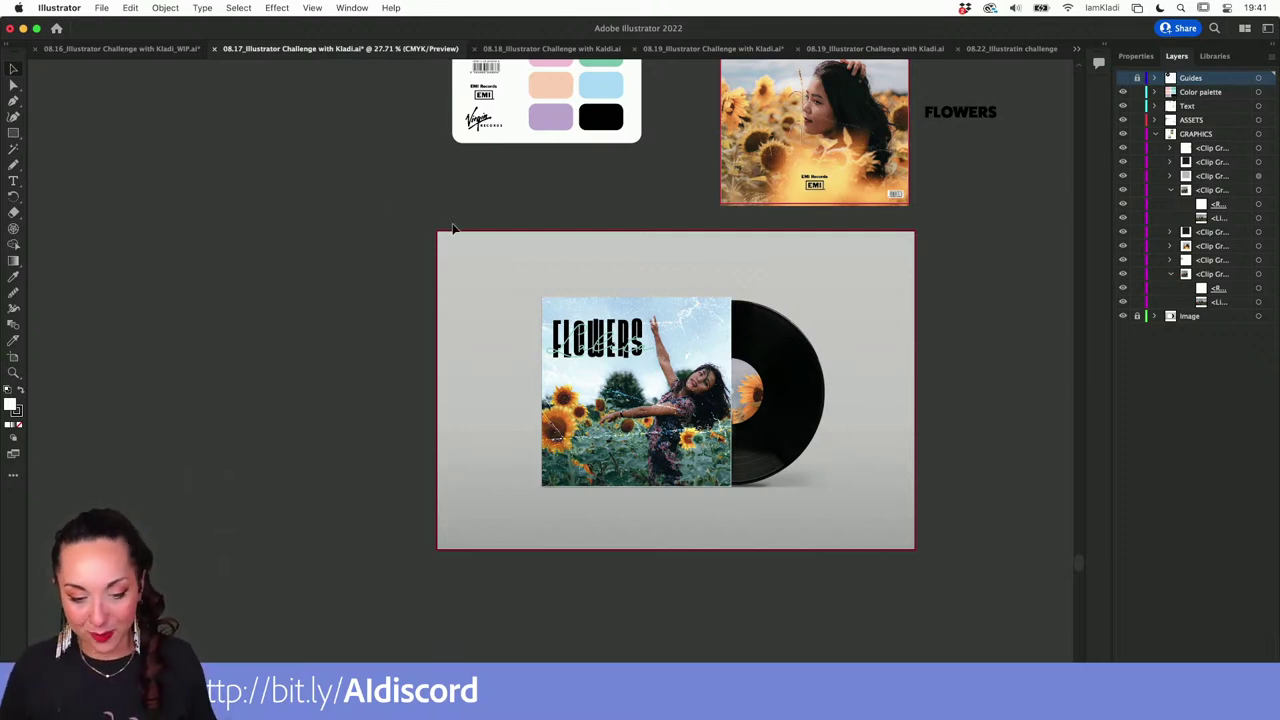
pyautogui.scroll(6, 452, 228)
pyautogui.hscroll(4, 452, 228)
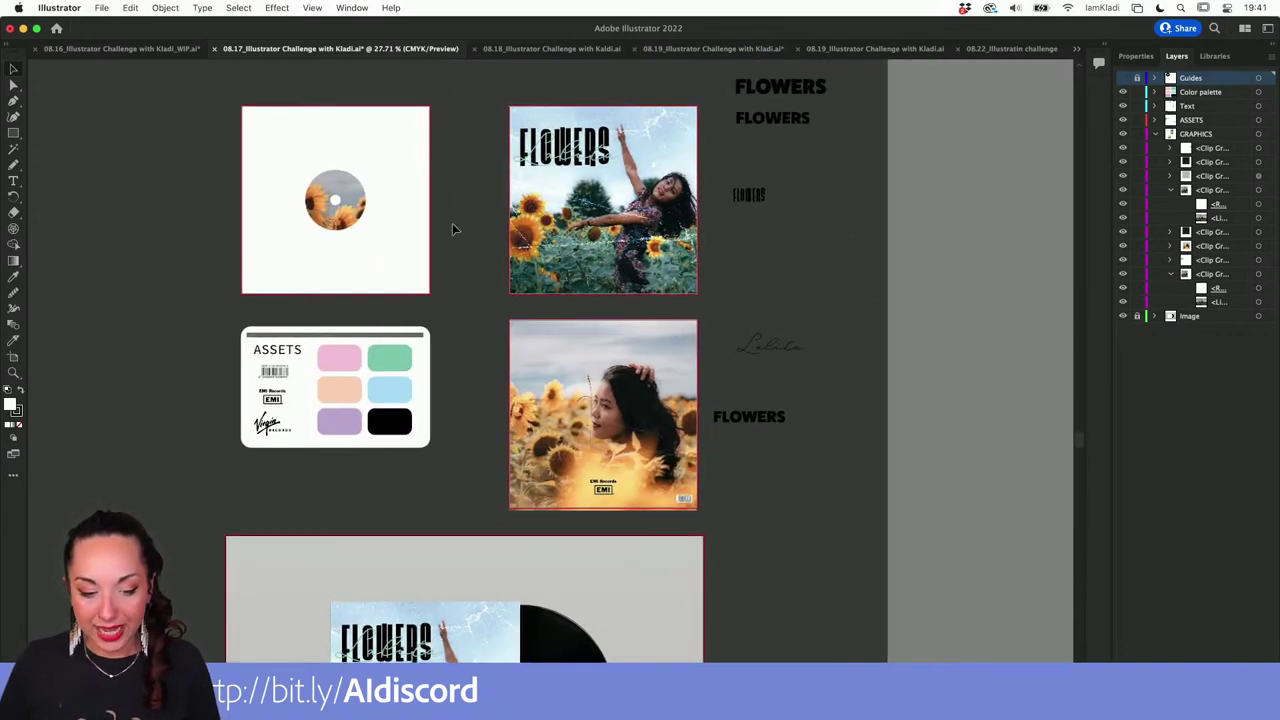
pyautogui.scroll(-2, 452, 228)
pyautogui.hscroll(-1, 452, 228)
pyautogui.scroll(-1, 452, 228)
pyautogui.hscroll(-1, 452, 228)
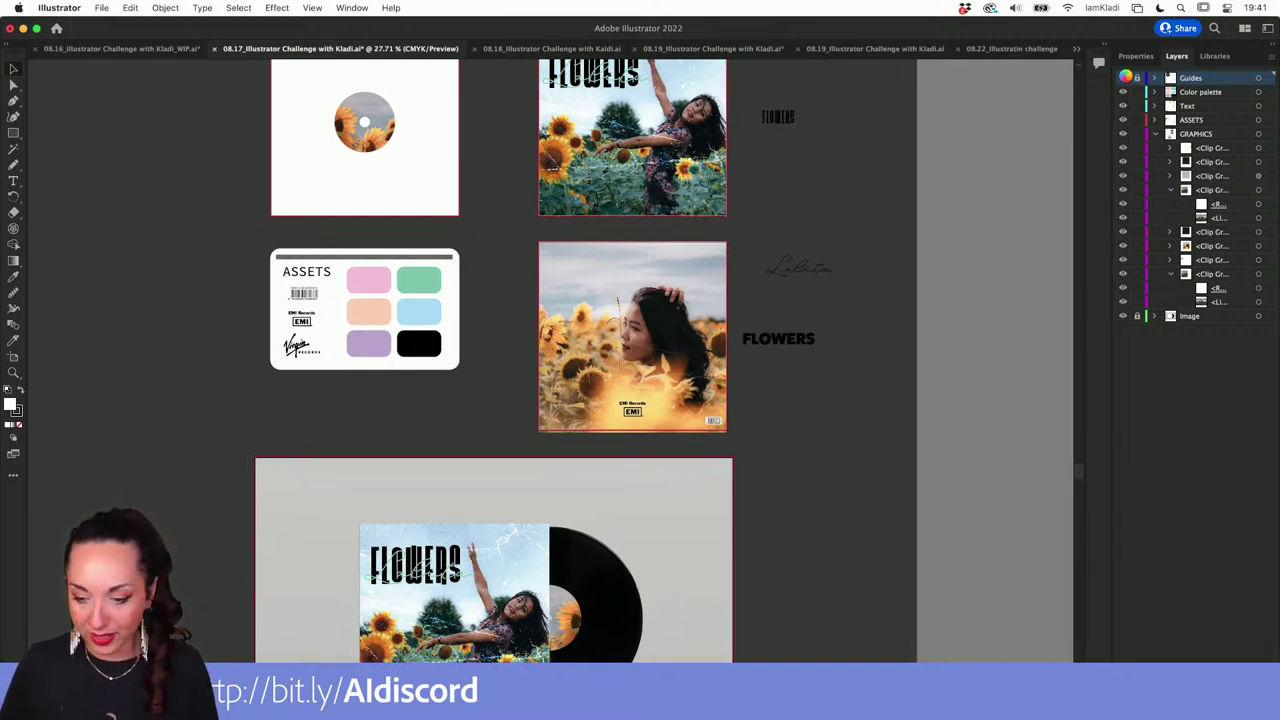
# Turn on the Guides layer to show the vinyl disc and guide rings.
pyautogui.click(1123, 78)
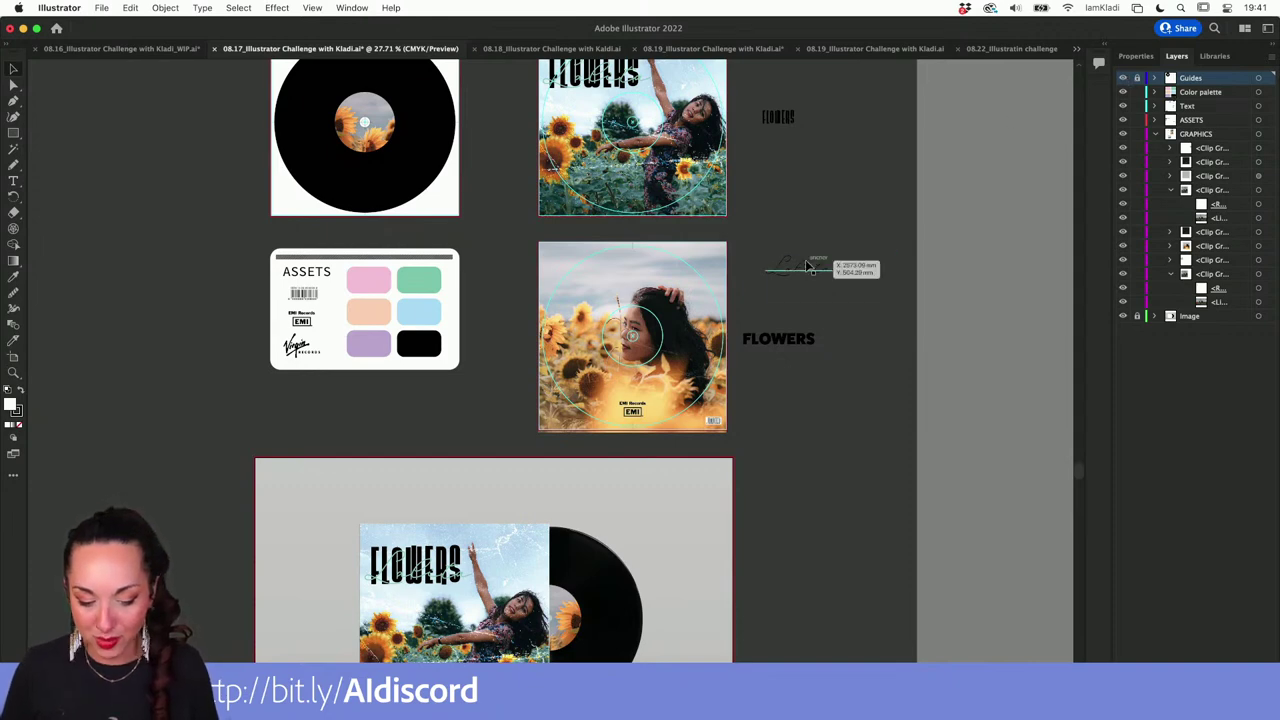
pyautogui.scroll(3, 490, 232)
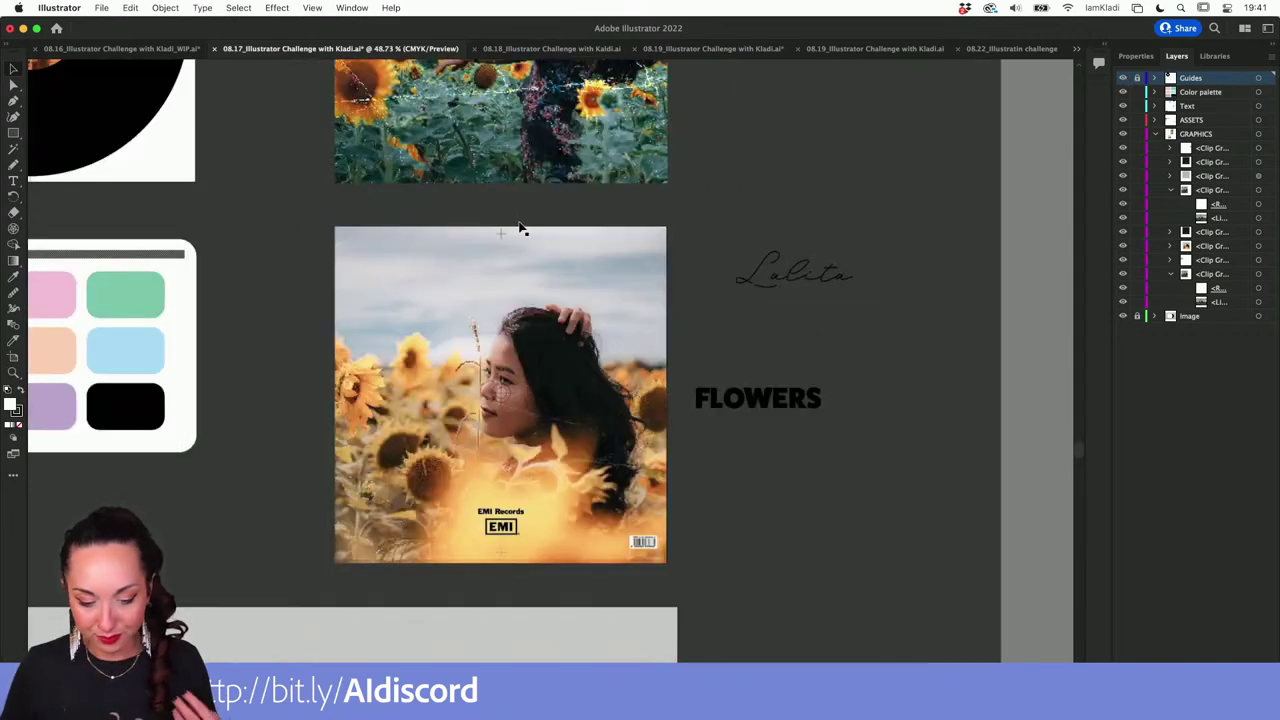
pyautogui.hscroll(-3, 228, 289)
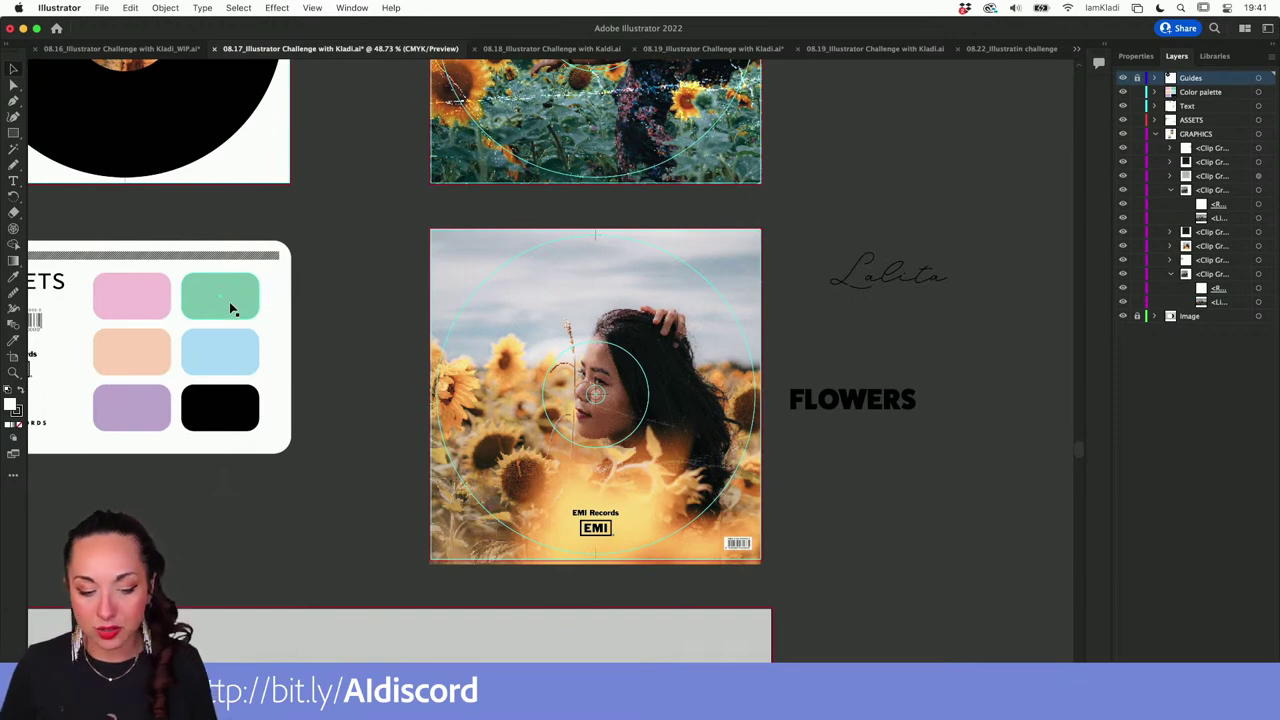
pyautogui.scroll(3, 230, 308)
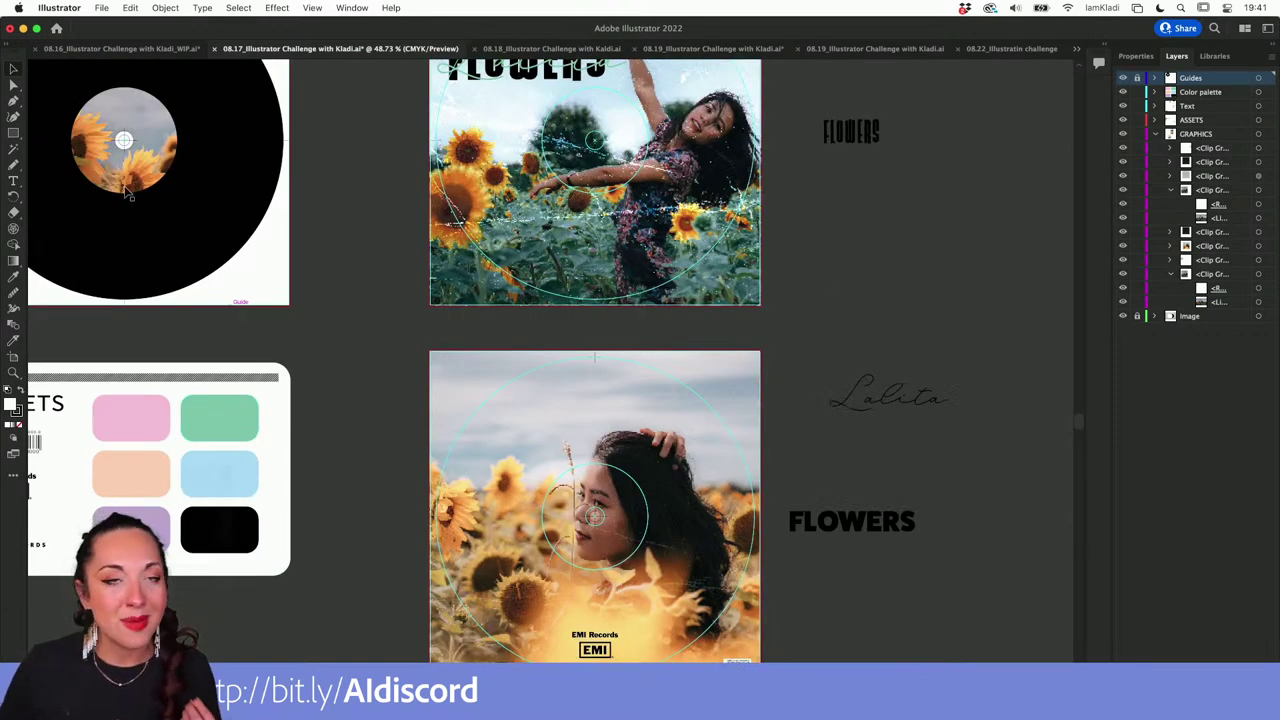
pyautogui.scroll(1, 128, 195)
pyautogui.scroll(3, 128, 195)
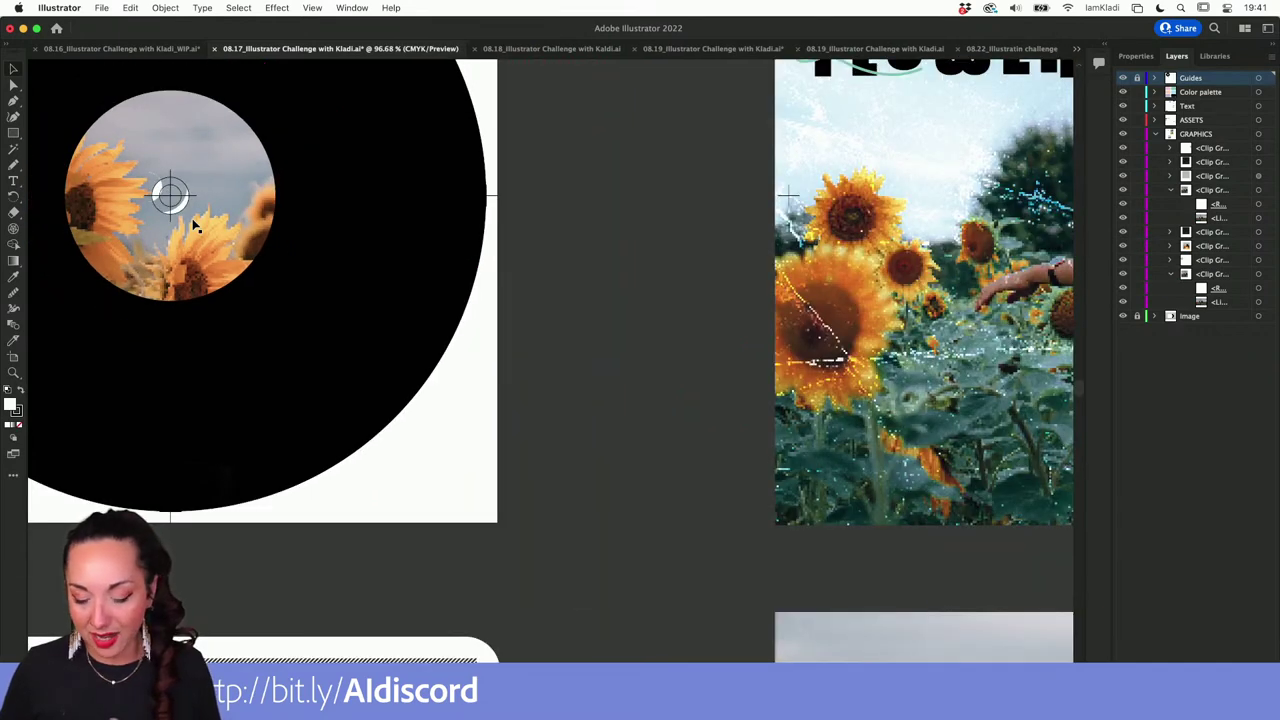
pyautogui.scroll(-3, 196, 226)
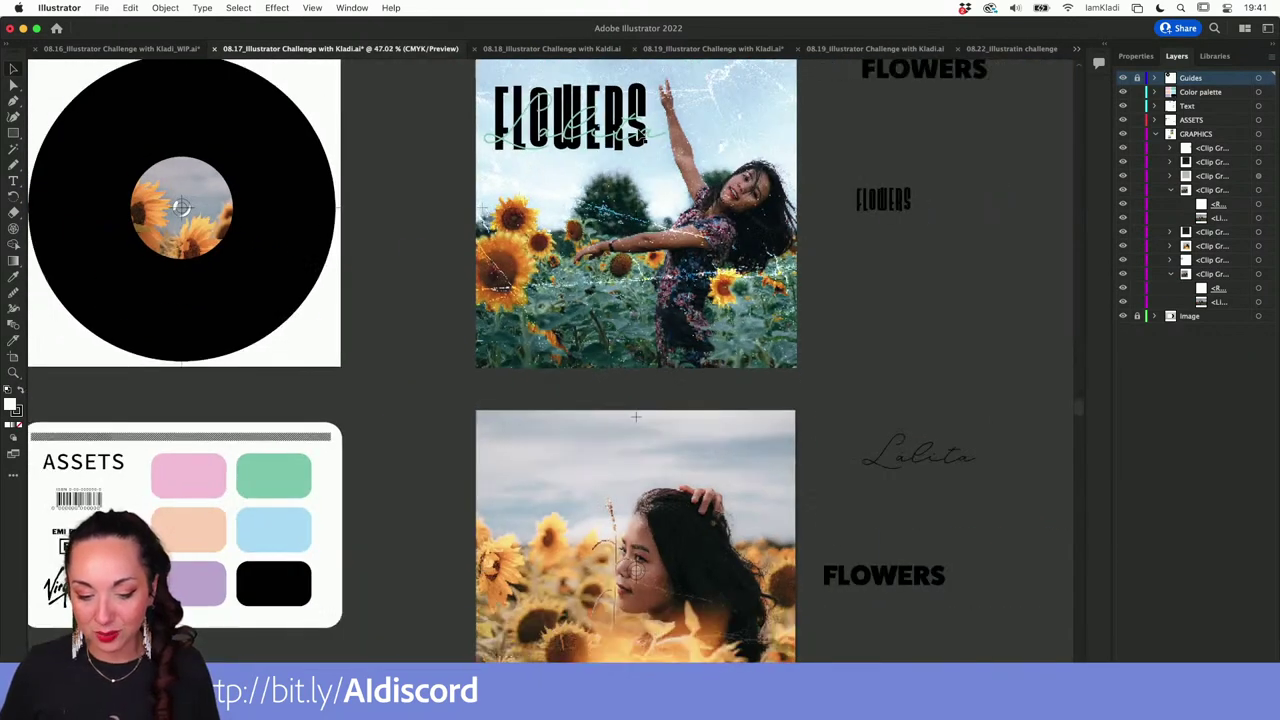
pyautogui.hscroll(2, 640, 135)
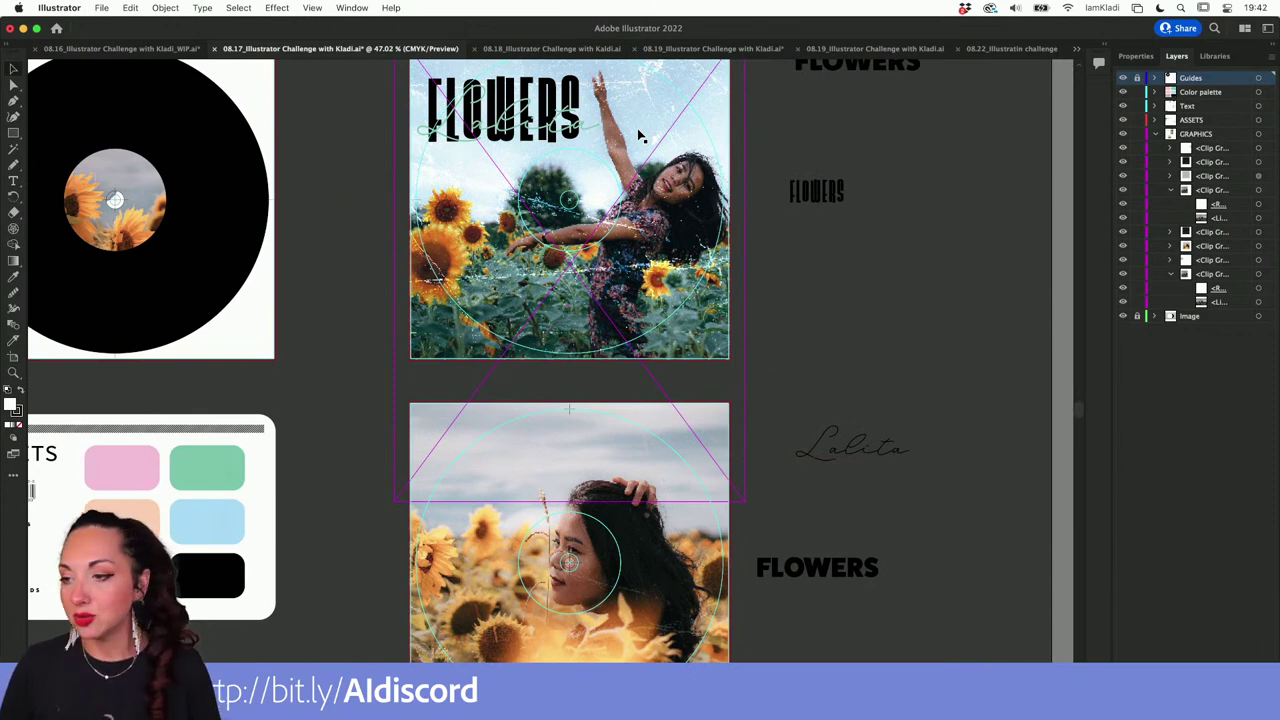
# Select the small FLOWERS text frame and pan across the album covers.
pyautogui.click(937, 206)
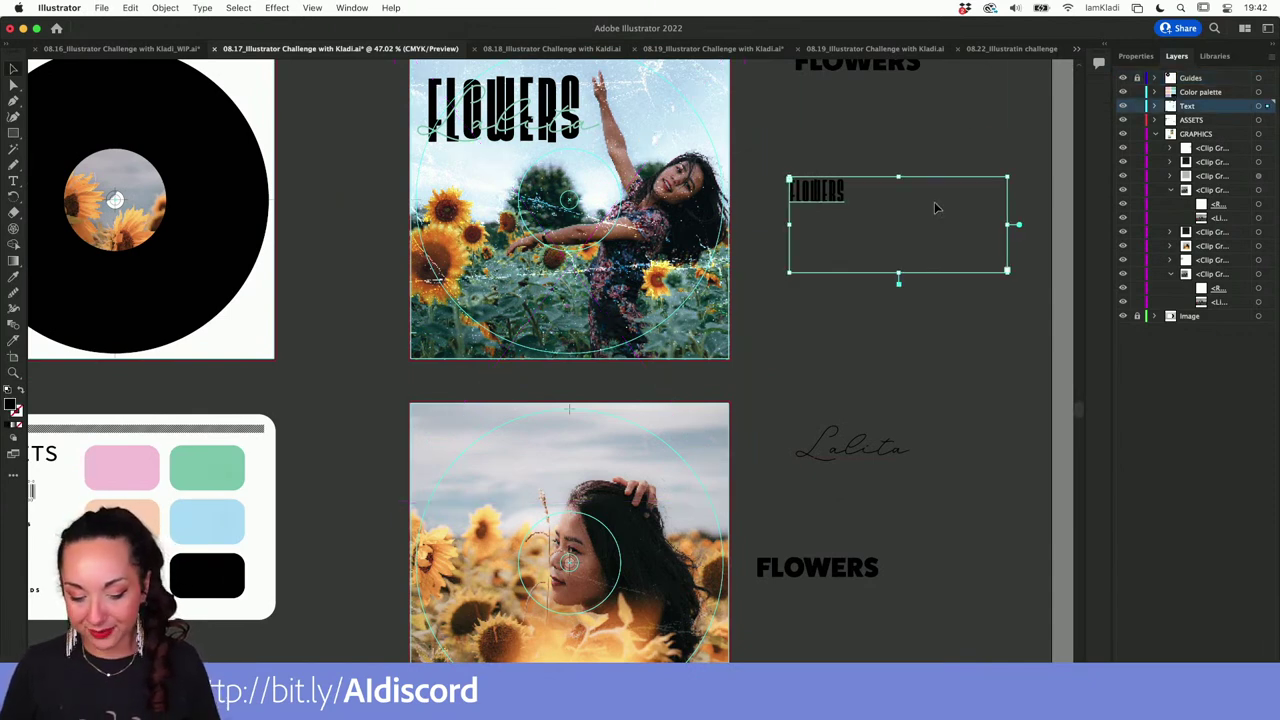
pyautogui.scroll(-3, 893, 333)
pyautogui.scroll(-3, 880, 368)
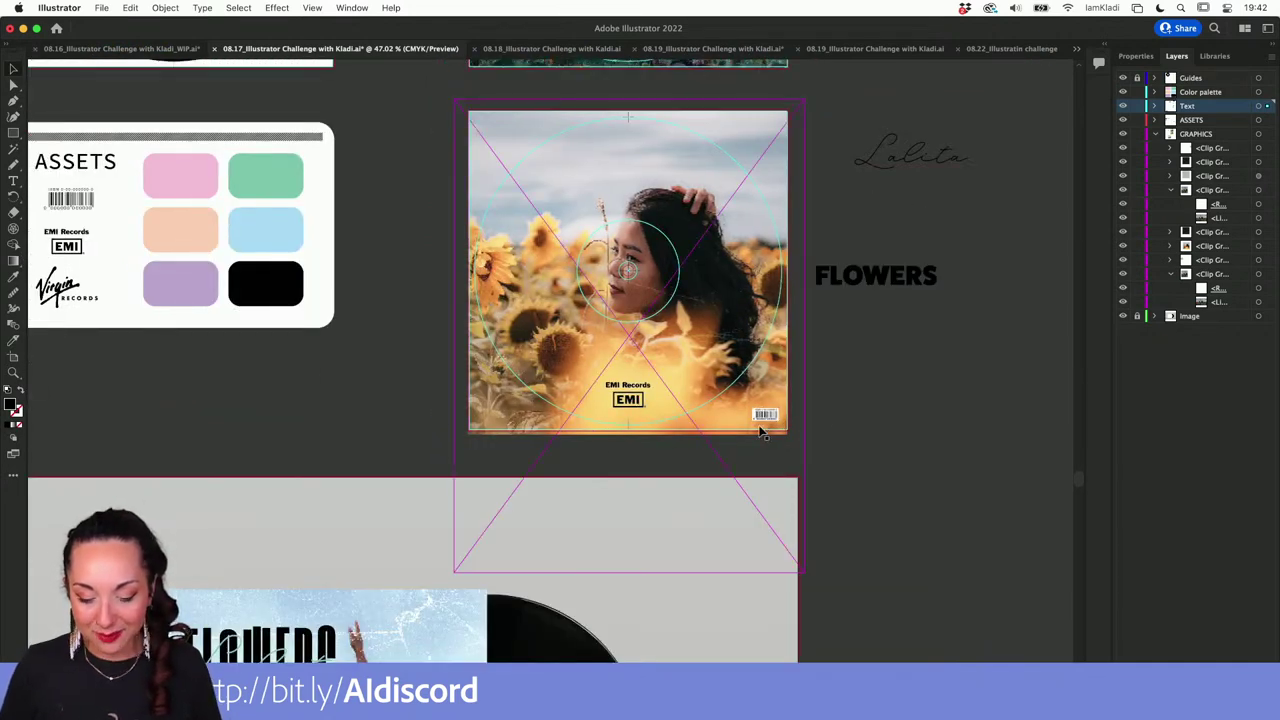
pyautogui.hscroll(-1, 761, 432)
pyautogui.scroll(-2, 761, 432)
pyautogui.hscroll(-1, 761, 432)
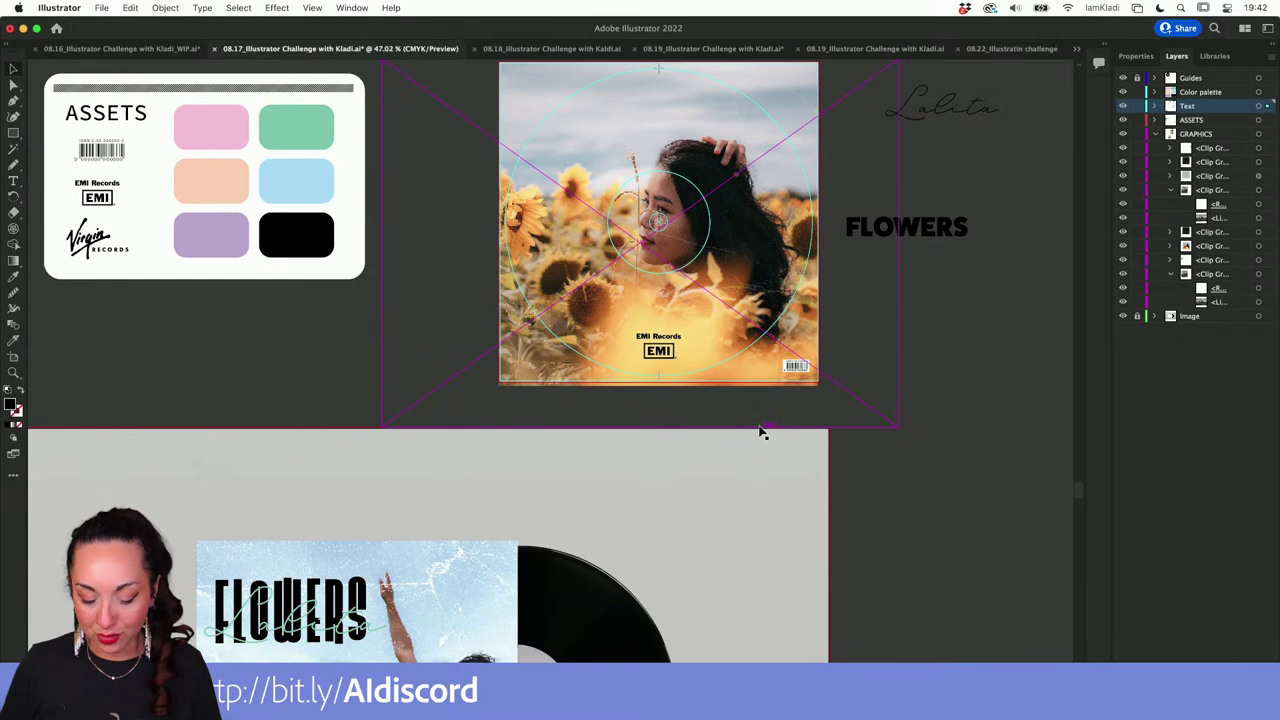
pyautogui.scroll(-8, 761, 432)
pyautogui.hscroll(-3, 761, 432)
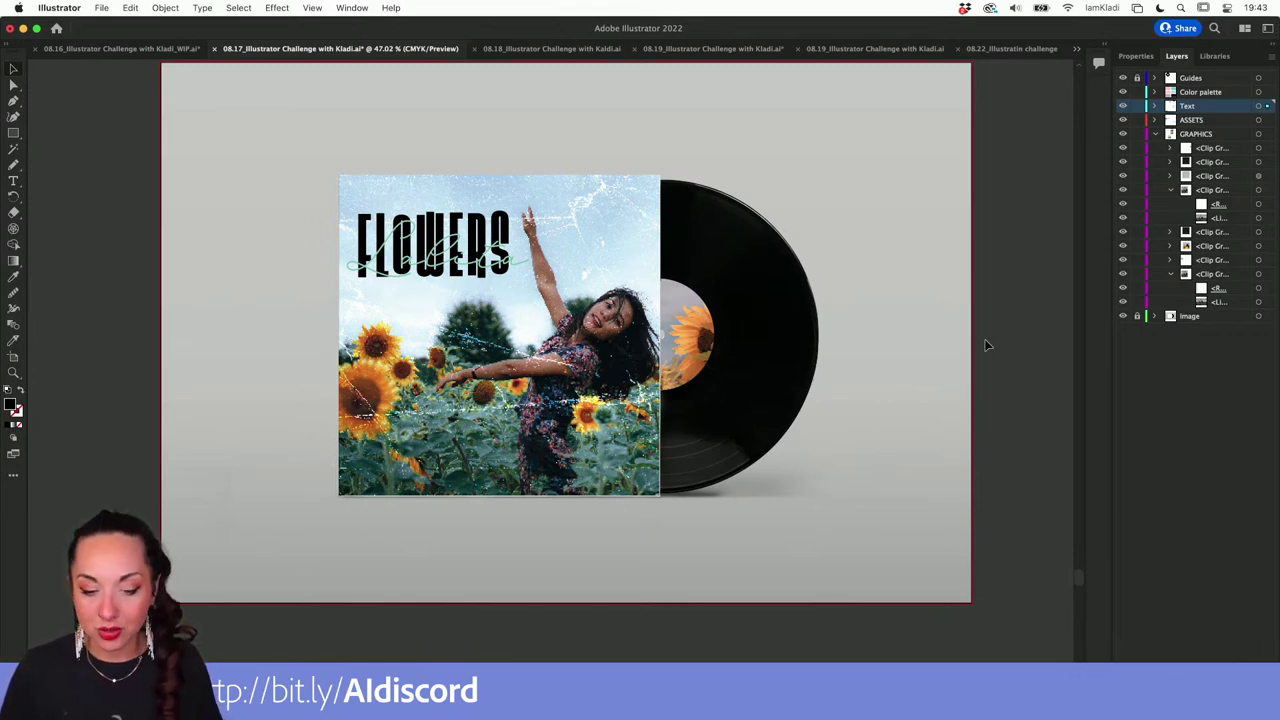
# Switch to Chrome via Mission Control and scroll the Behance challenge cards.
pyautogui.hotkey('ctrl', 'Up')
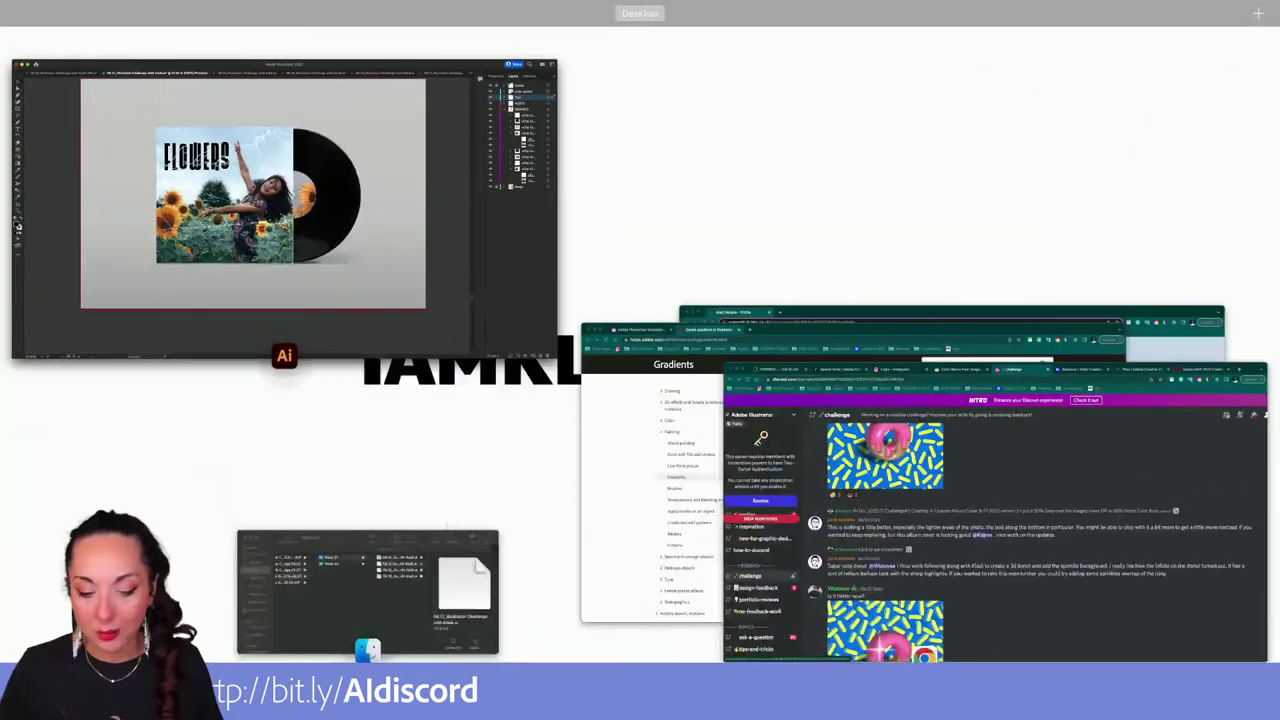
pyautogui.click(879, 395)
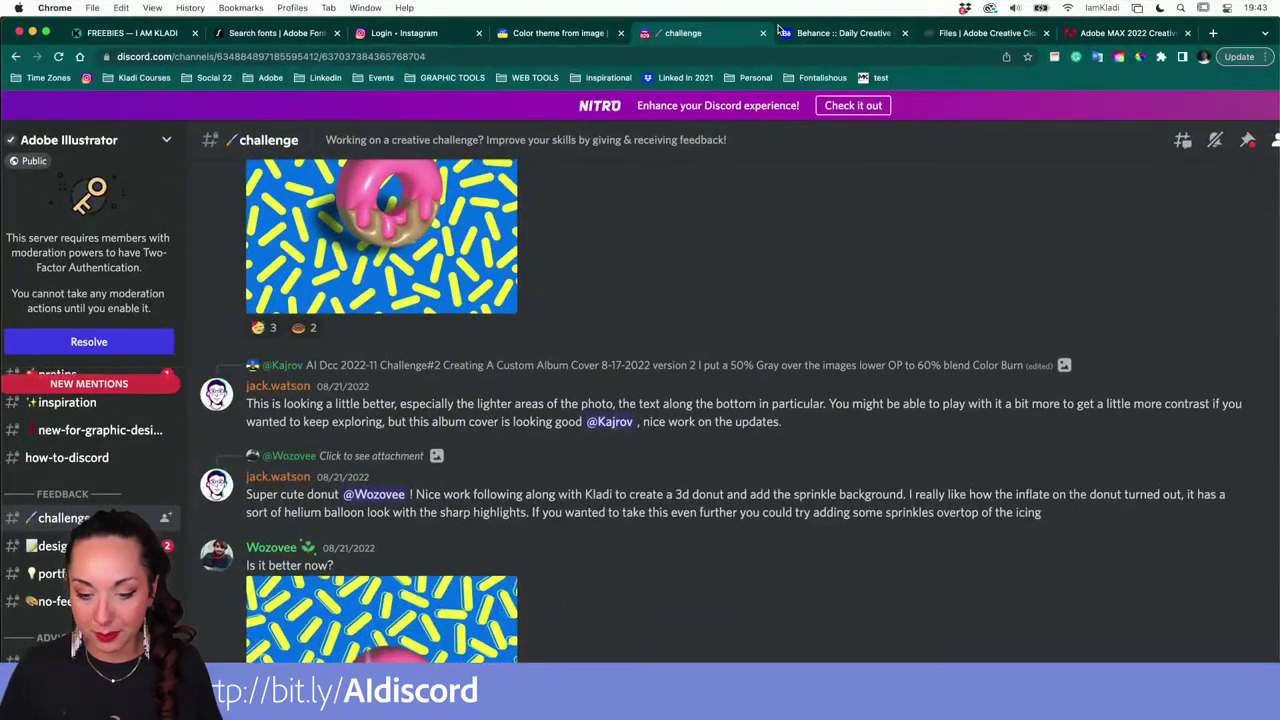
pyautogui.click(819, 35)
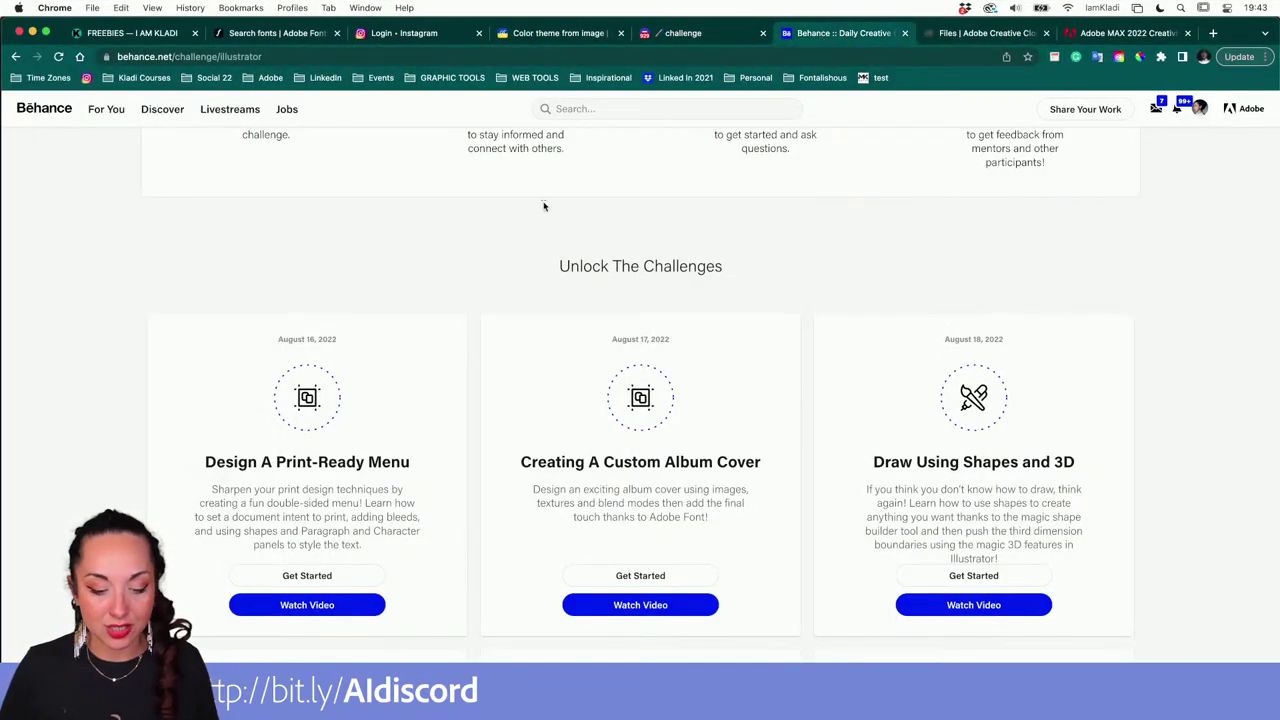
pyautogui.scroll(-3, 523, 317)
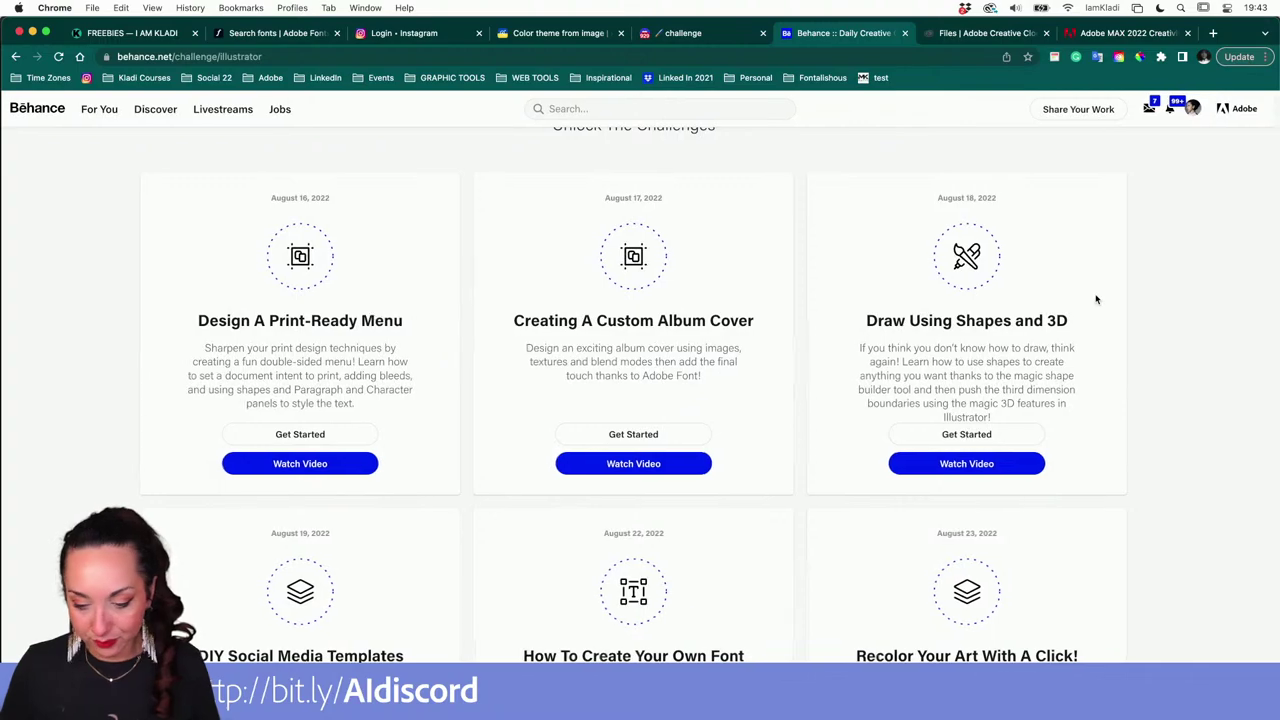
pyautogui.scroll(3, 1095, 298)
pyautogui.scroll(3, 1095, 298)
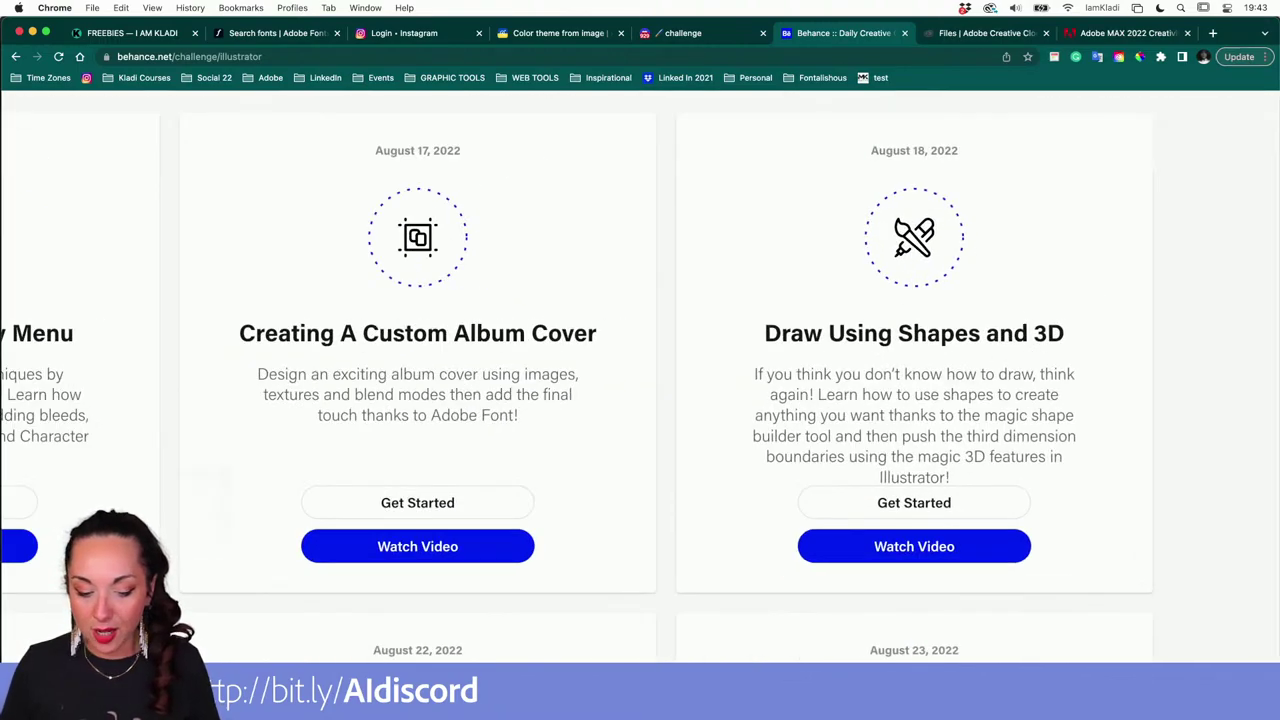
# Return to Illustrator via Mission Control and open the 08.18 shapes-and-donut document.
pyautogui.hotkey('ctrl', 'Up')
pyautogui.click(421, 229)
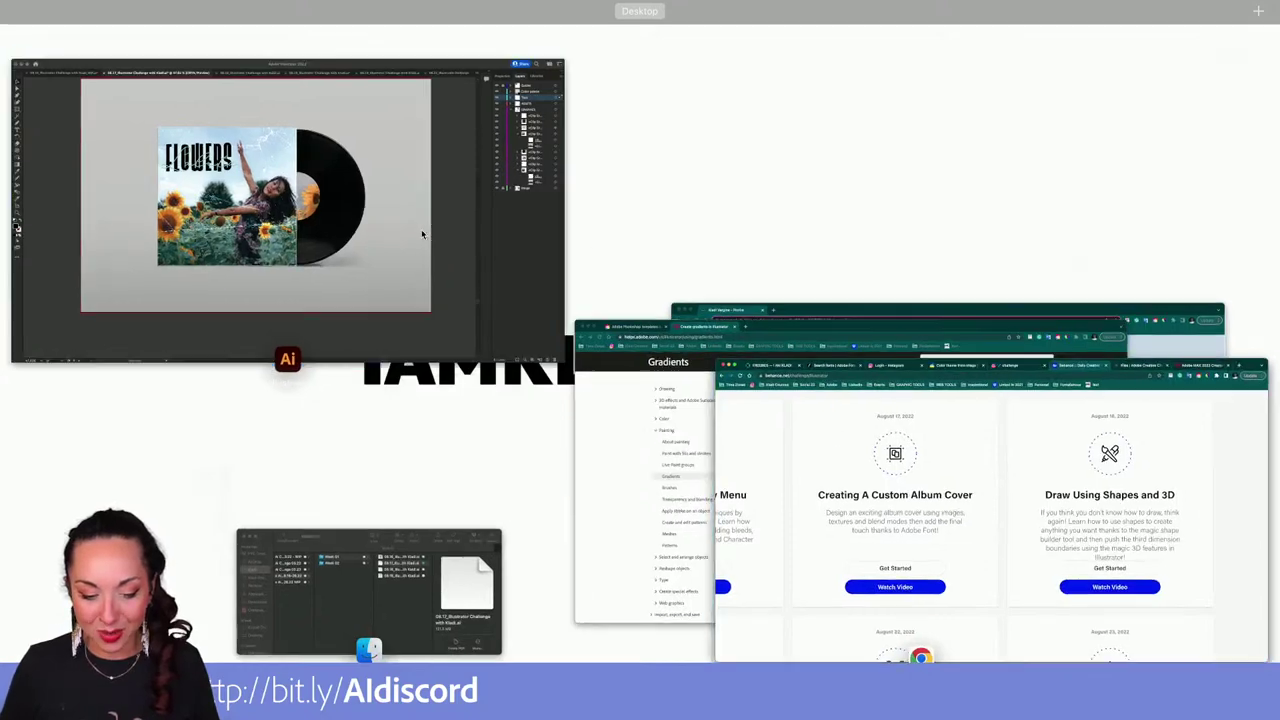
pyautogui.click(540, 48)
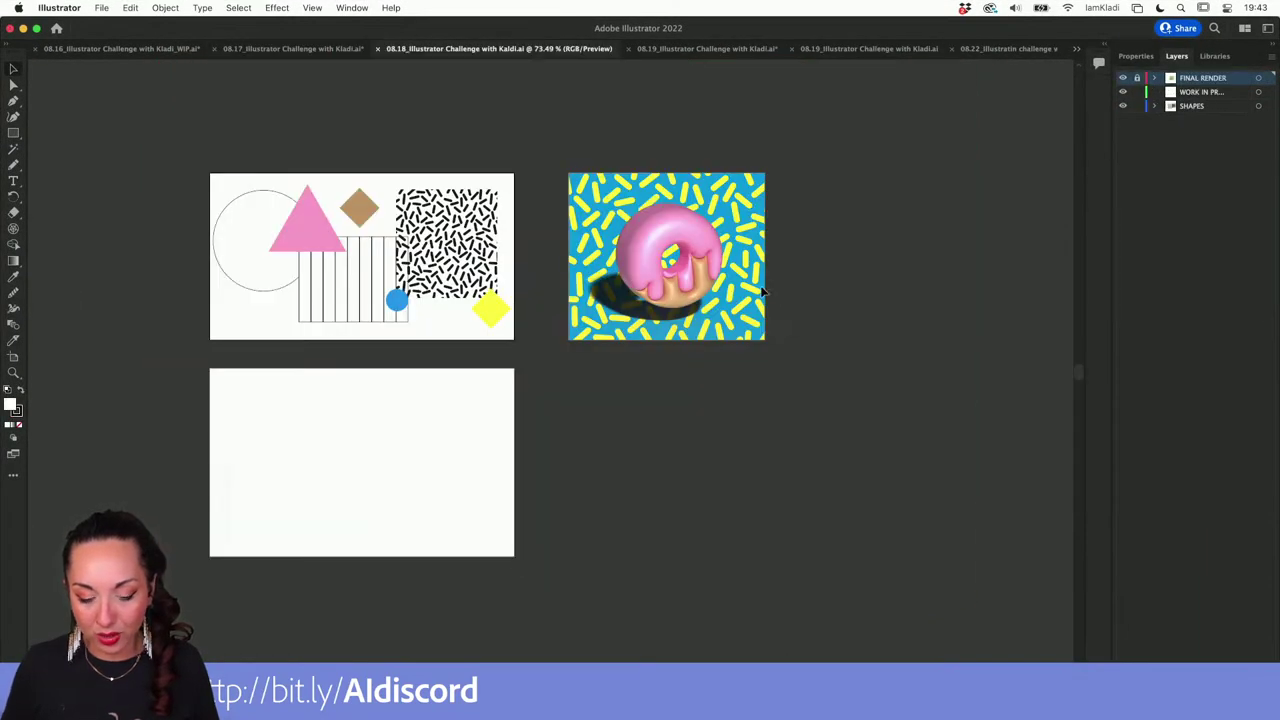
# Copy the outline circle onto the empty artboard and add a smaller concentric copy inside.
pyautogui.click(296, 232)
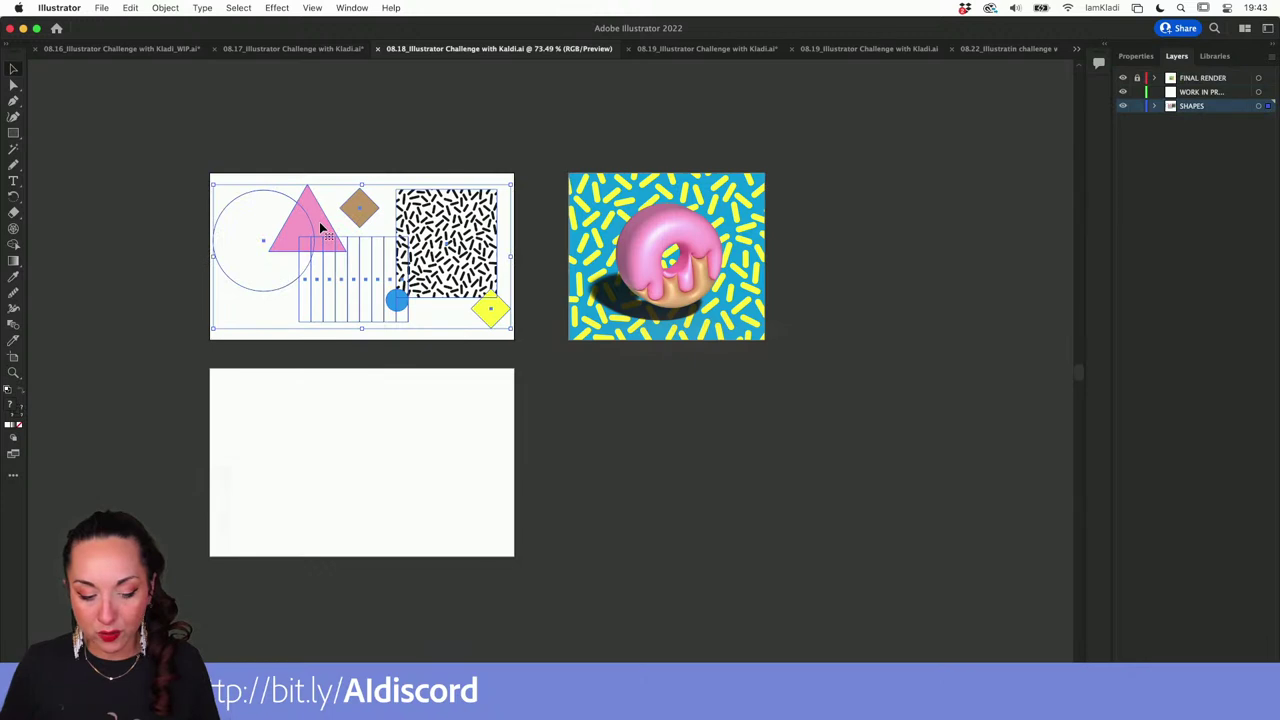
pyautogui.click(257, 336)
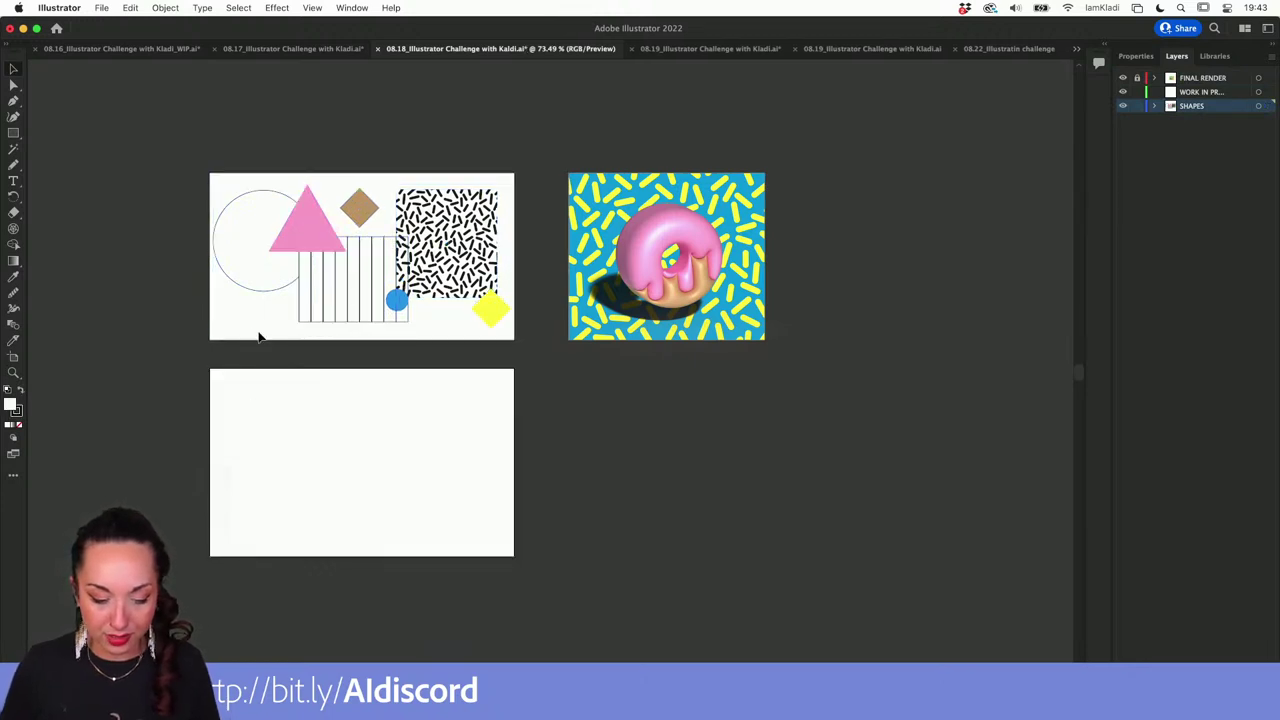
pyautogui.moveTo(267, 297); pyautogui.dragTo(311, 502)
pyautogui.press('super+z')
pyautogui.moveTo(279, 293); pyautogui.dragTo(343, 519)
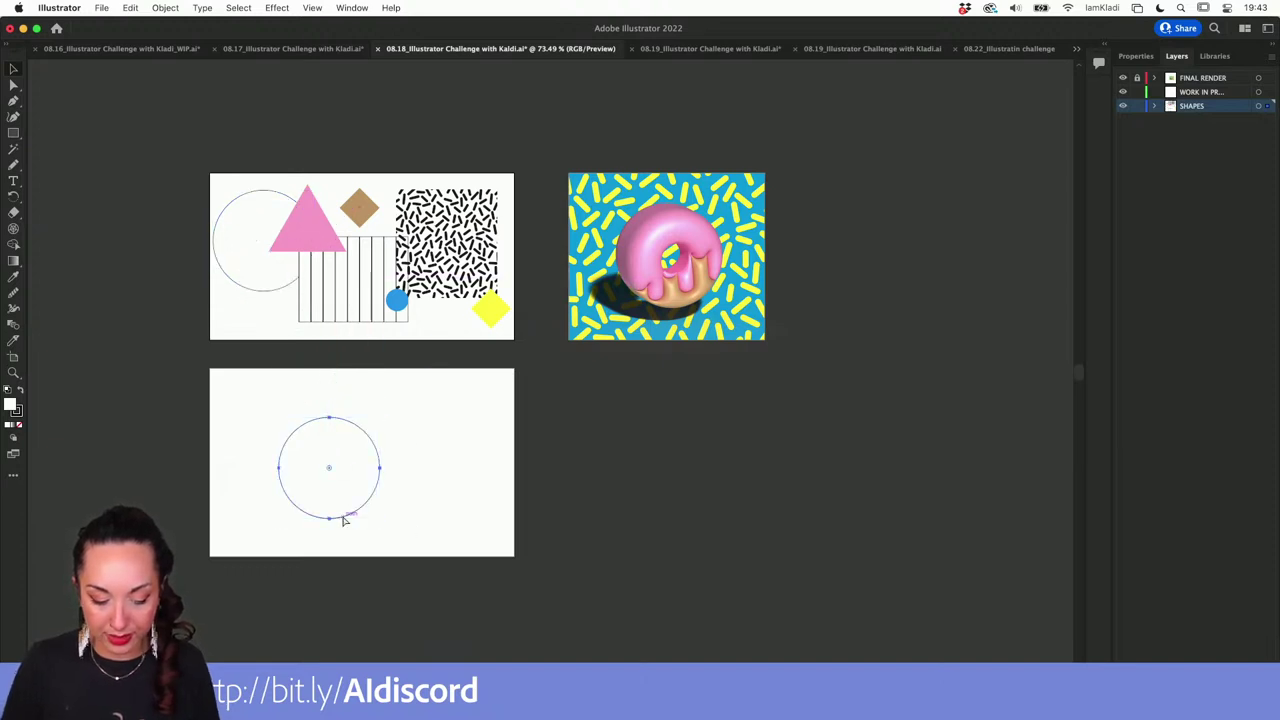
pyautogui.moveTo(381, 418); pyautogui.dragTo(338, 448)
pyautogui.click(341, 497)
pyautogui.click(341, 497)
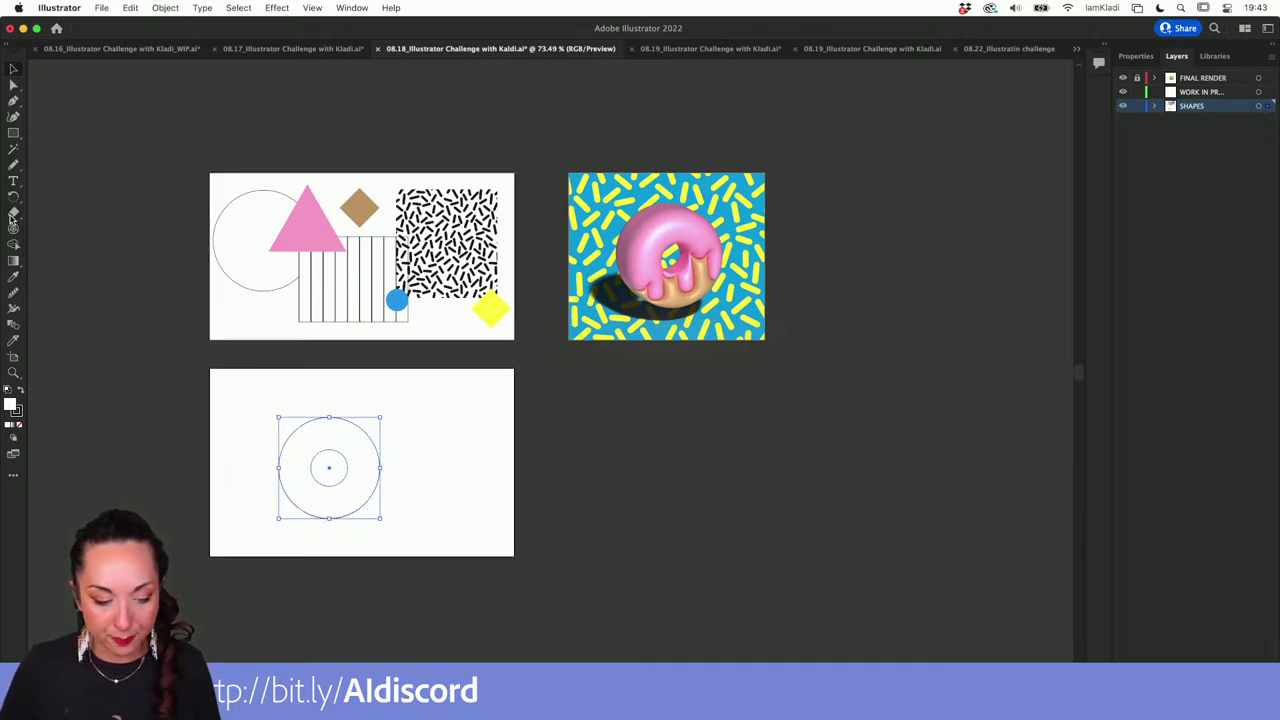
# Try Shape Builder on the ring, undo it, and draw a thin upright rectangle over its upper left.
pyautogui.click(13, 245)
pyautogui.click(322, 450)
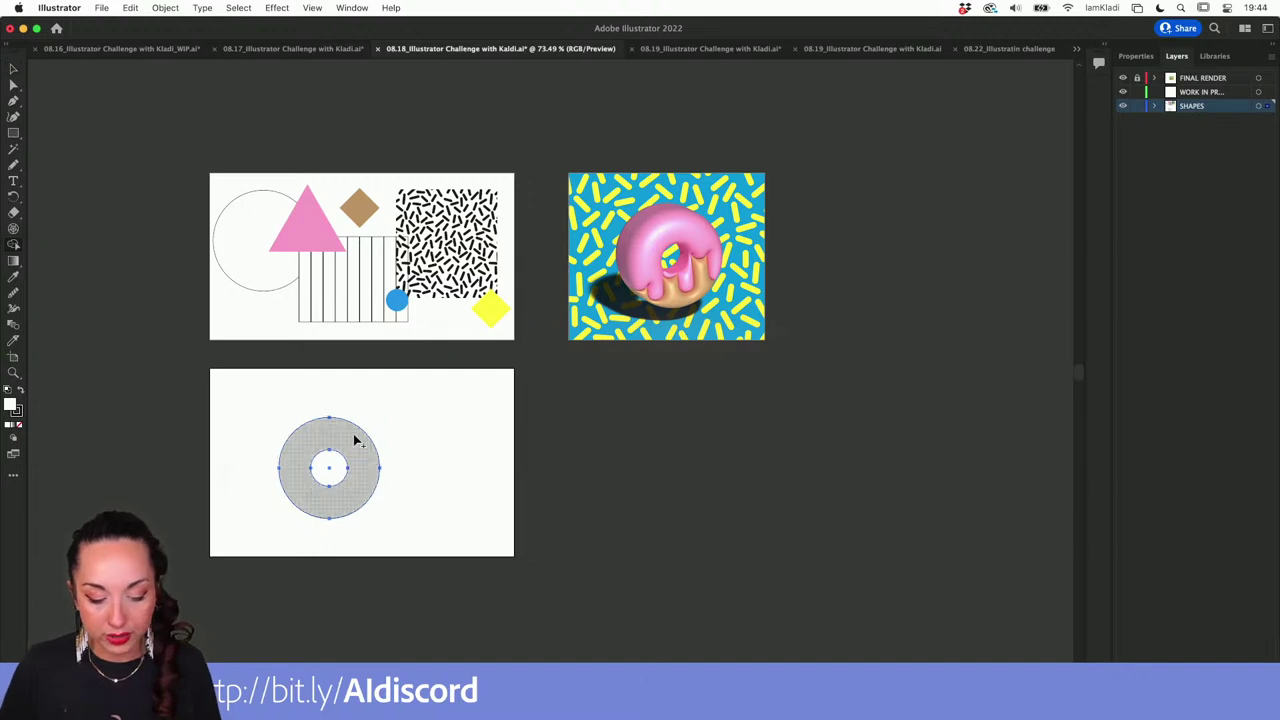
pyautogui.press('super+z')
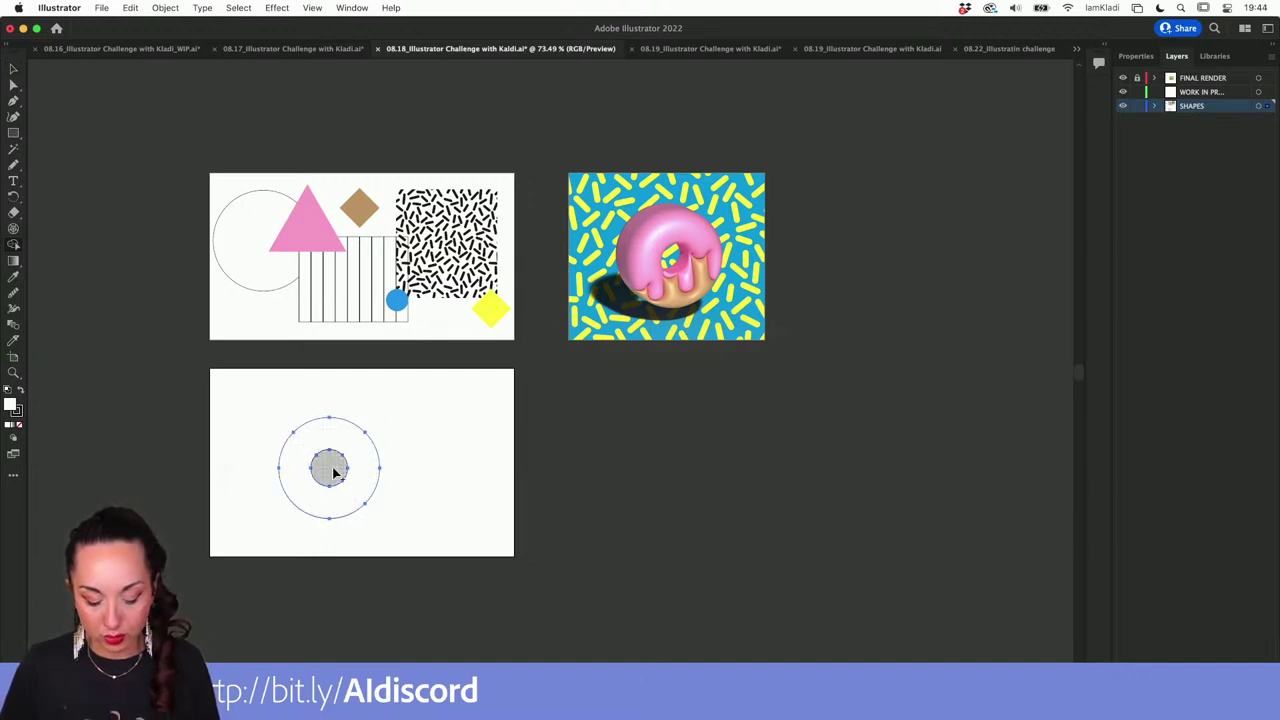
pyautogui.press('v')
pyautogui.press('m')
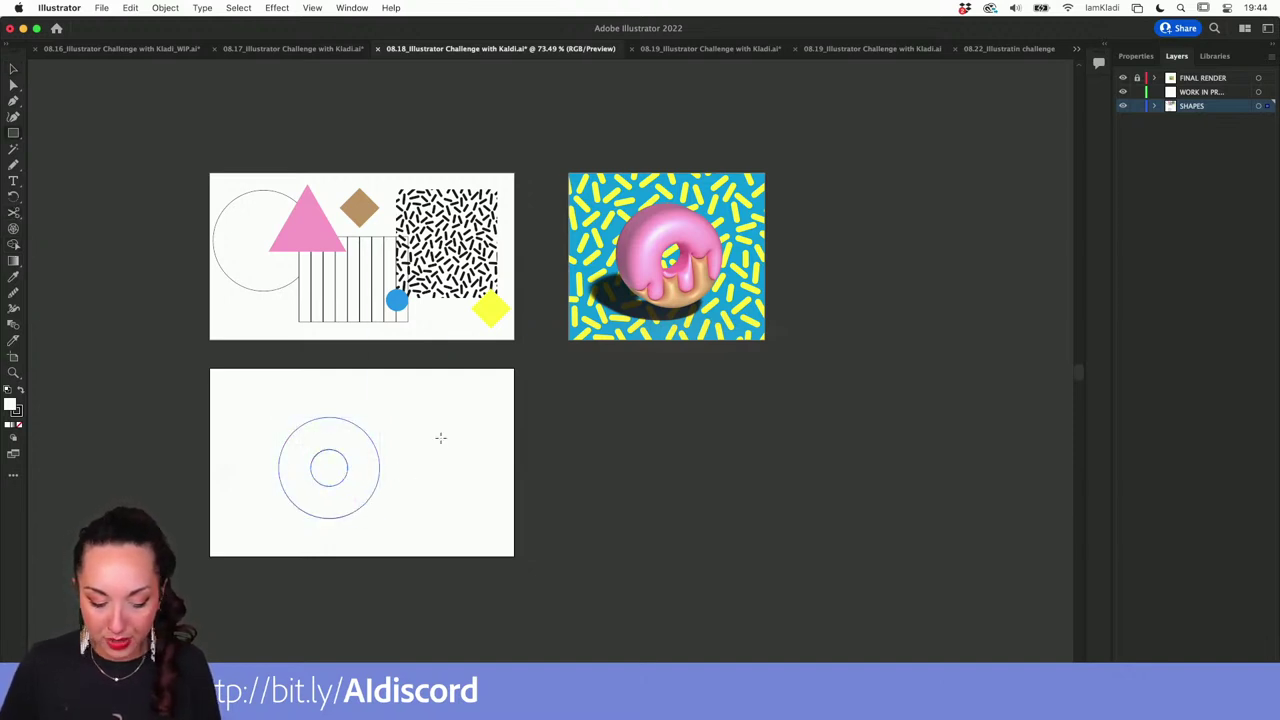
pyautogui.moveTo(300, 407); pyautogui.dragTo(313, 449)
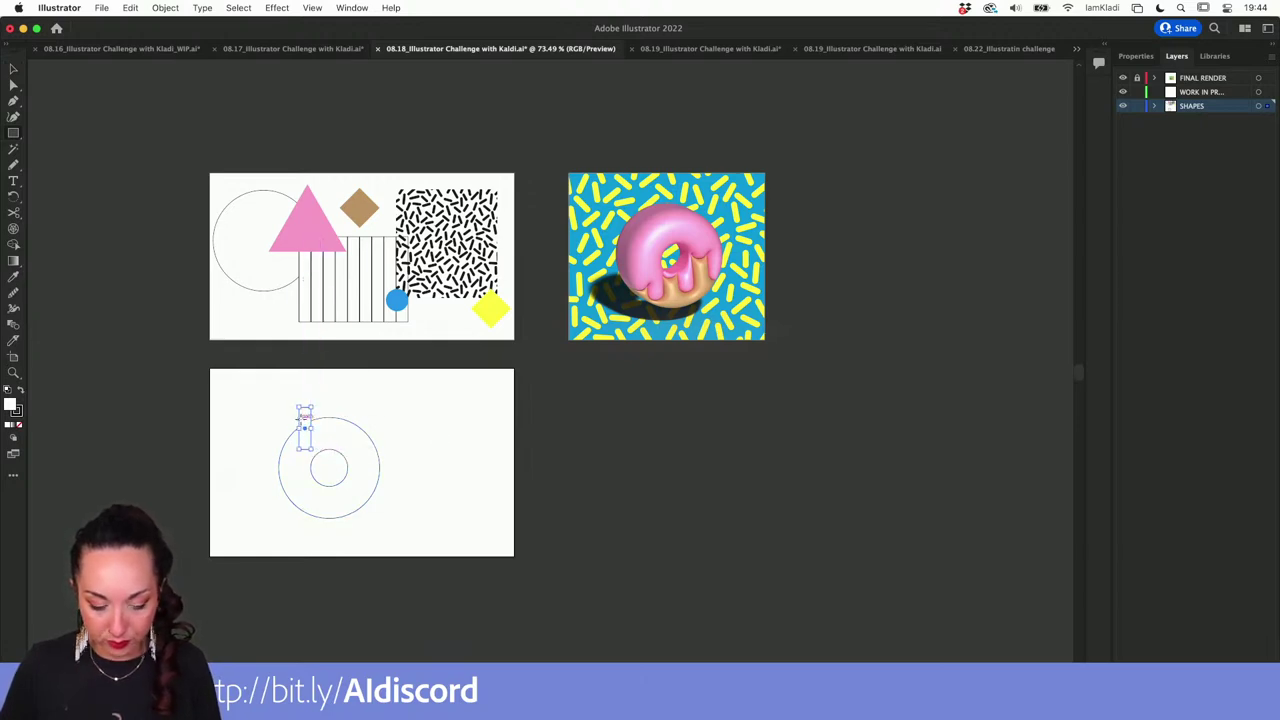
pyautogui.scroll(5, 304, 418)
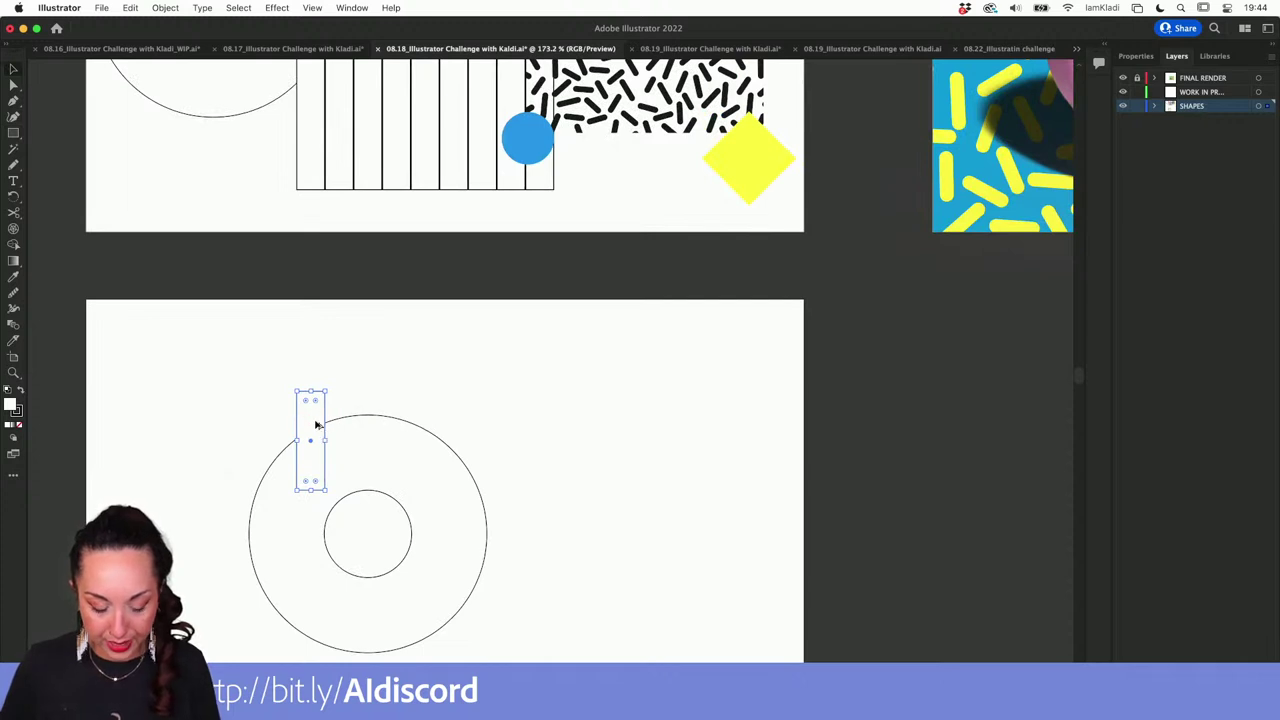
# Copy the thin rectangle across the ring and lengthen the outer stripes downward.
pyautogui.moveTo(316, 425); pyautogui.dragTo(442, 418)
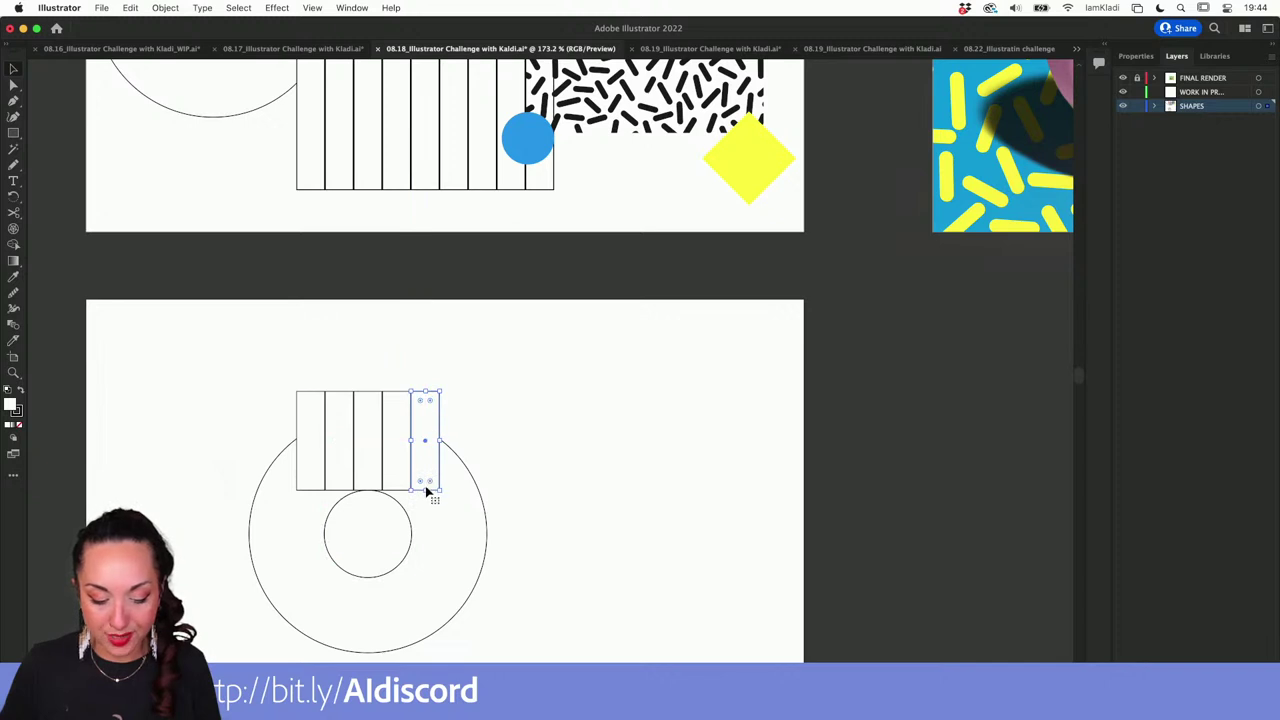
pyautogui.moveTo(427, 491); pyautogui.dragTo(428, 566)
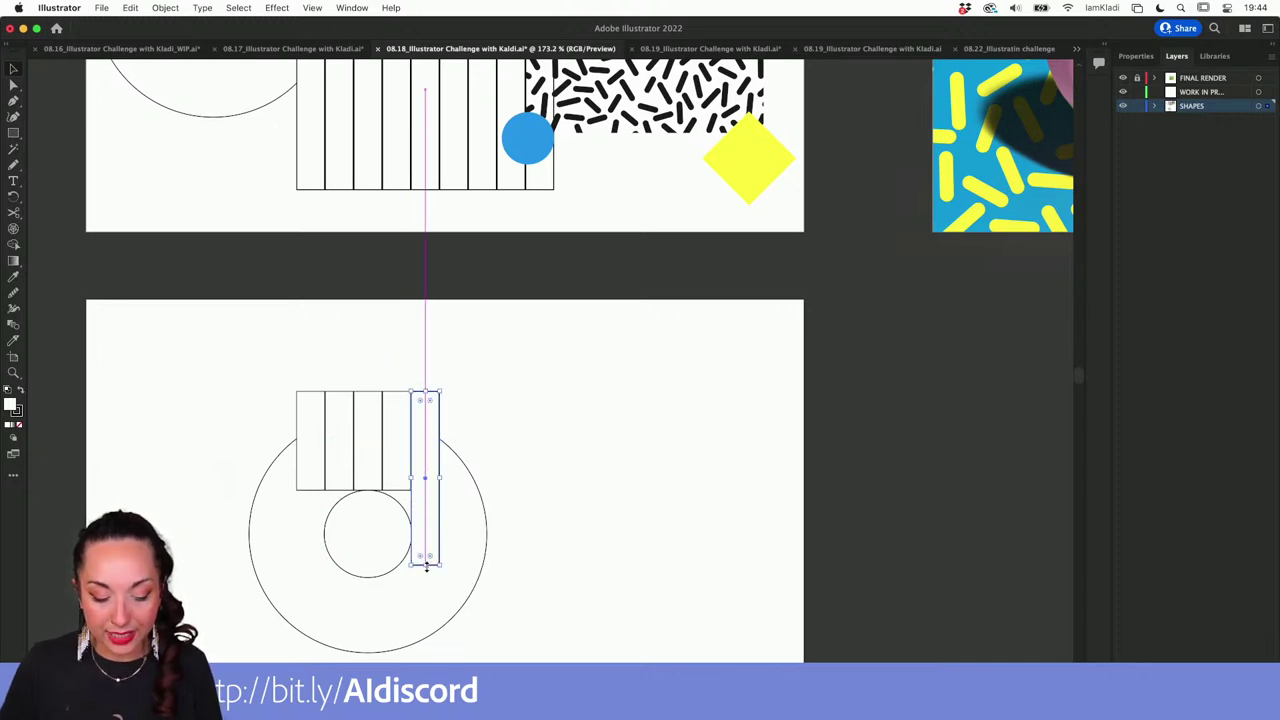
pyautogui.click(310, 490)
pyautogui.moveTo(312, 492); pyautogui.dragTo(313, 560)
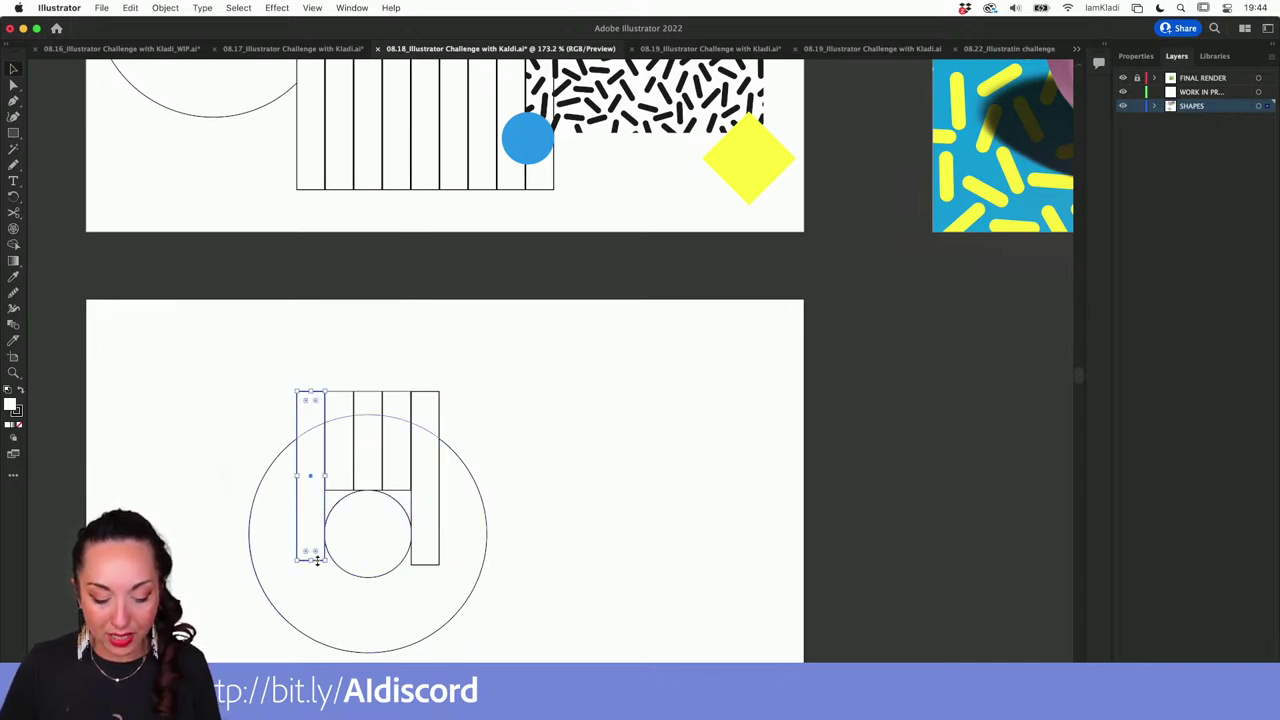
pyautogui.moveTo(300, 492); pyautogui.dragTo(267, 469)
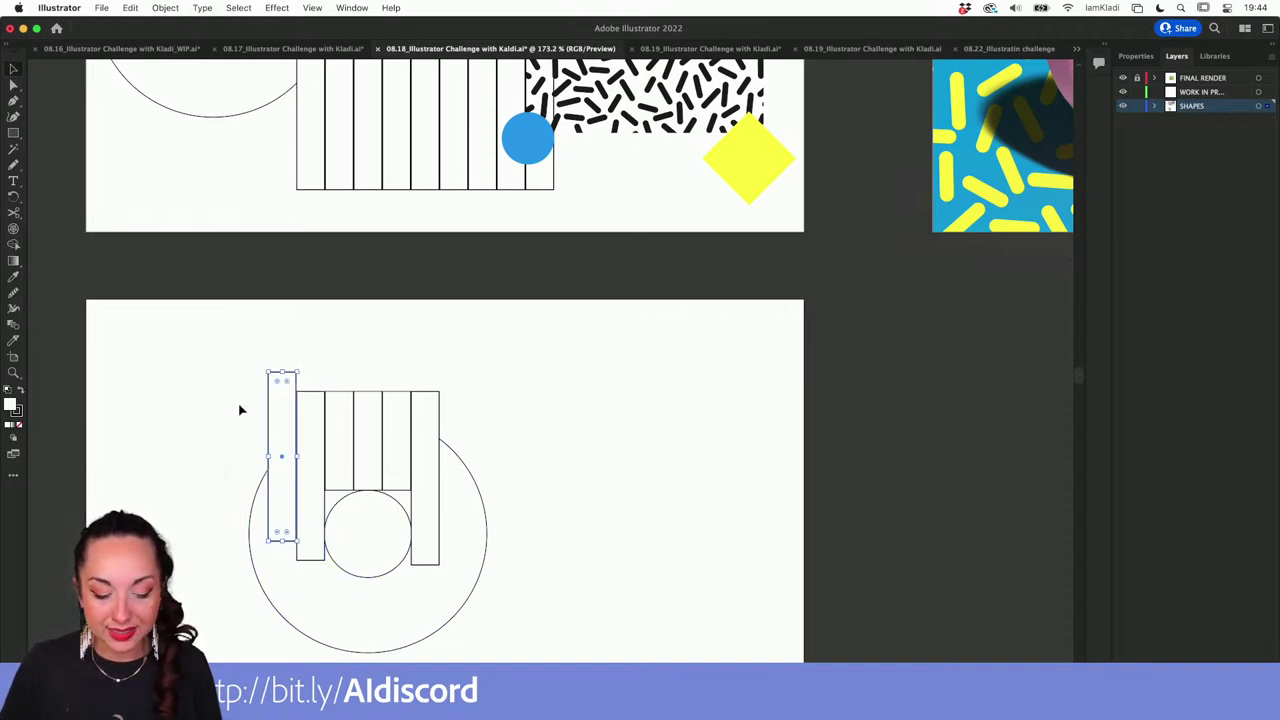
# Round the selected stripe rectangles into pill shapes with live corners.
pyautogui.moveTo(240, 410); pyautogui.dragTo(502, 404)
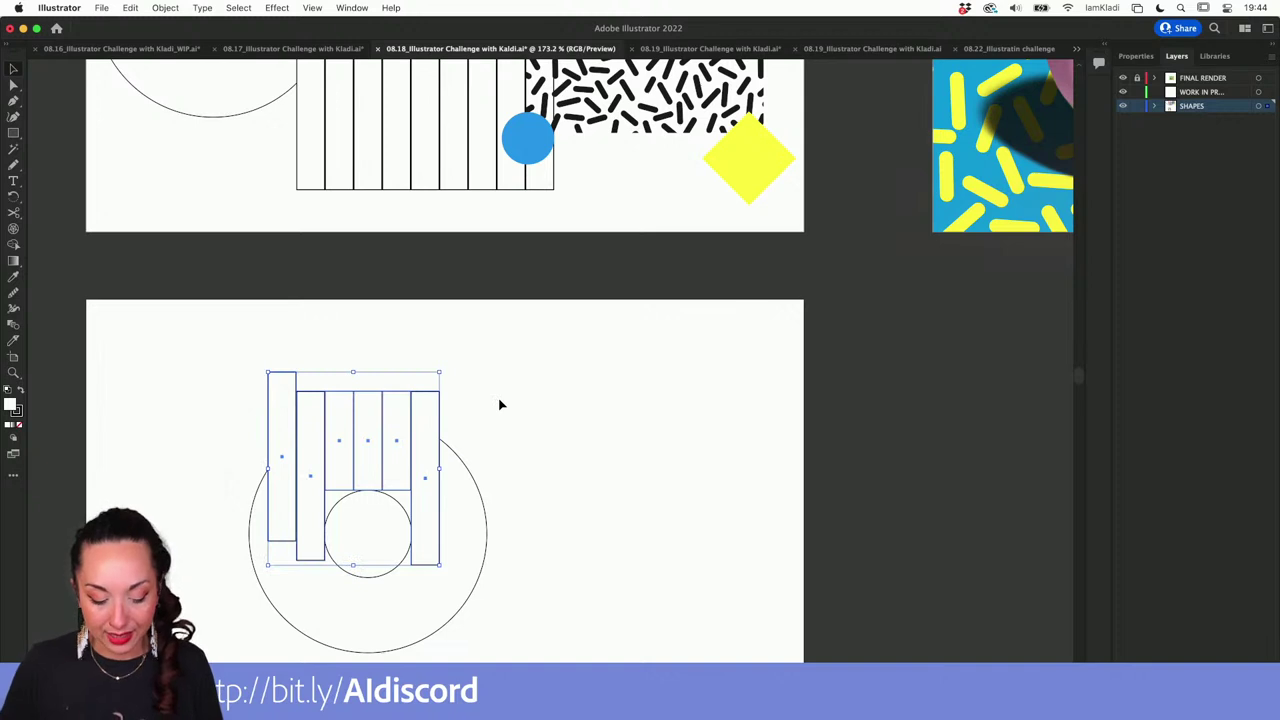
pyautogui.press('a')
pyautogui.moveTo(280, 537); pyautogui.dragTo(305, 512)
# Trim the pill tops sticking out beyond the large circle with Shape Builder.
pyautogui.press('v')
pyautogui.moveTo(236, 350); pyautogui.dragTo(491, 547)
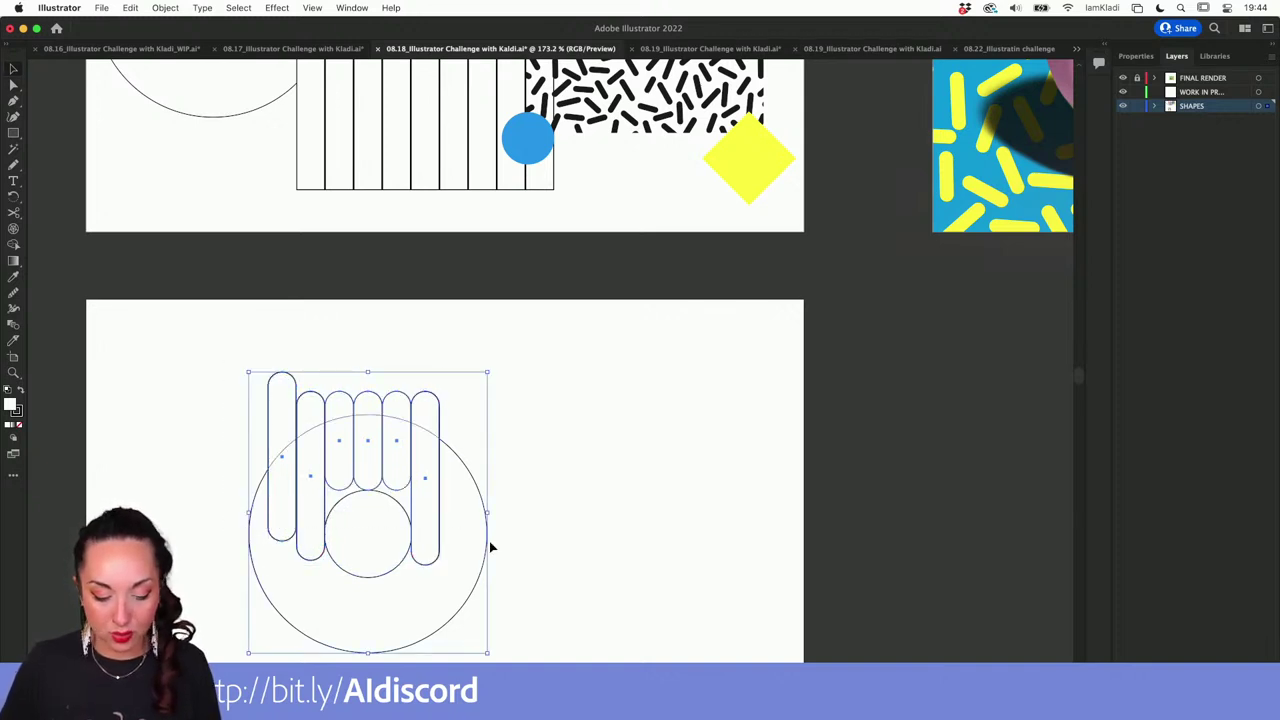
pyautogui.click(12, 236)
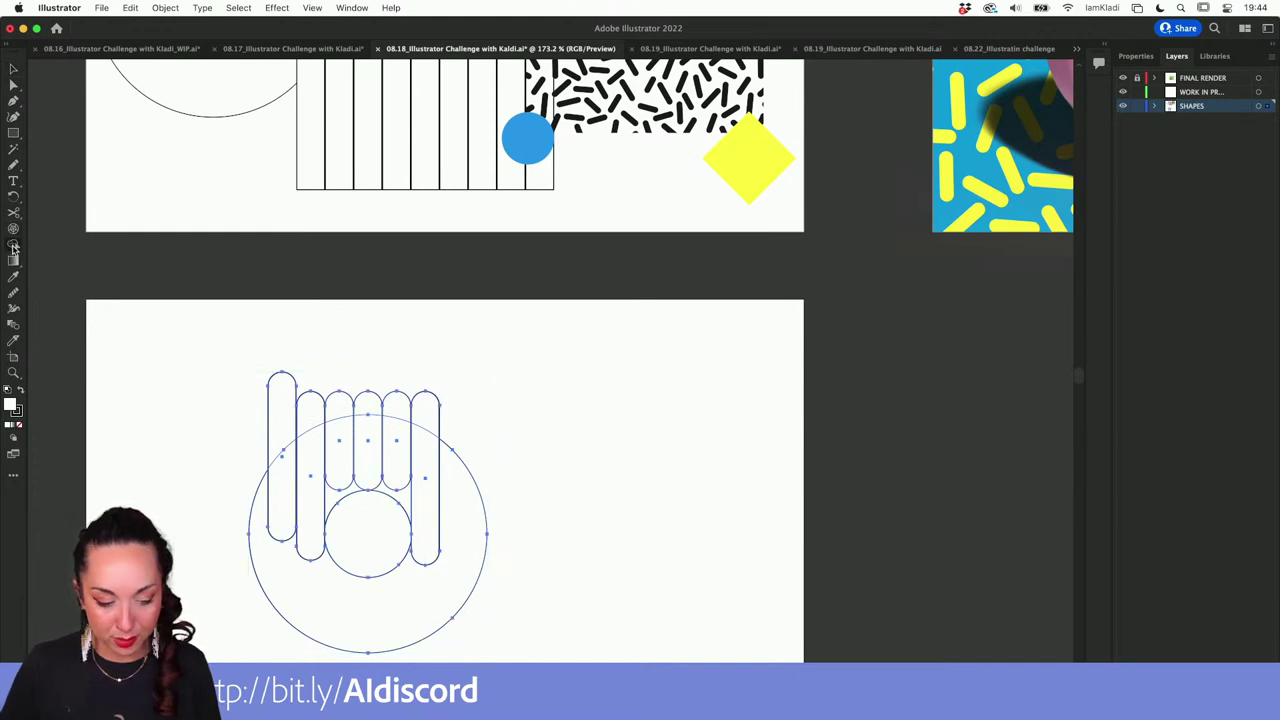
pyautogui.moveTo(274, 400)
pyautogui.mouseDown()
pyautogui.moveTo(345, 420)
pyautogui.moveTo(440, 424)
pyautogui.mouseUp()
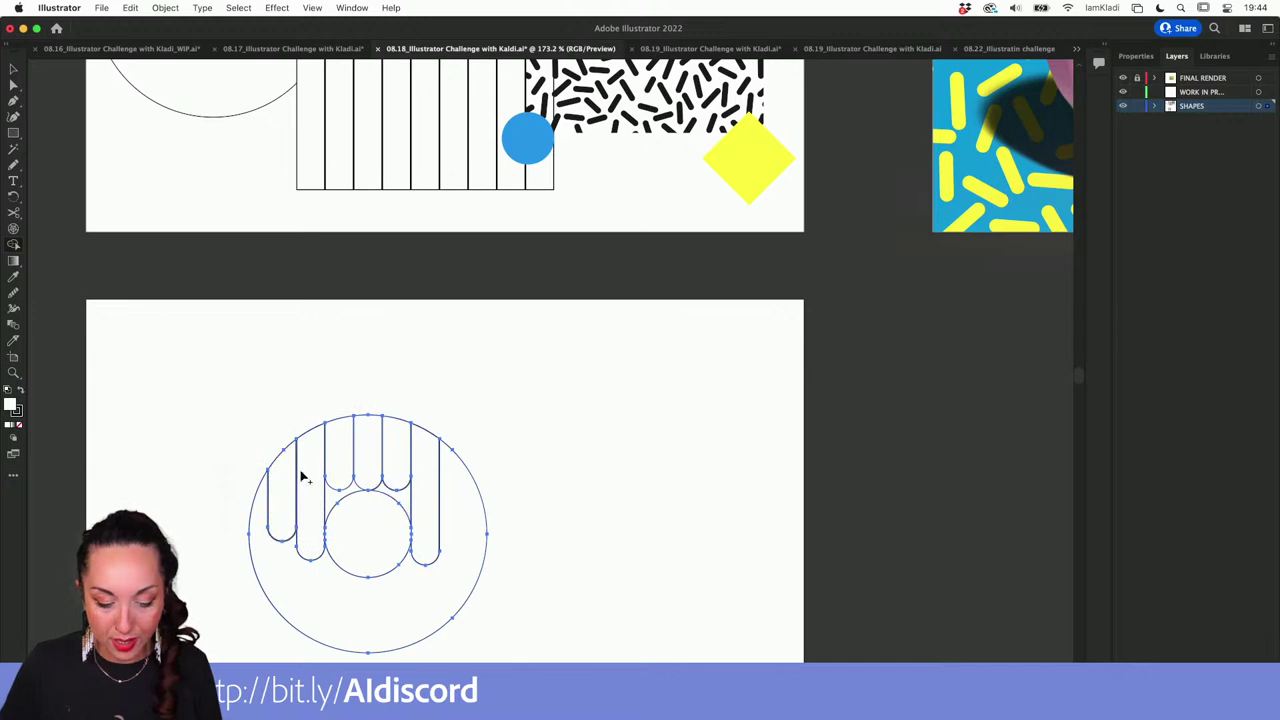
# Unite the trimmed pill shapes into one drip path and fill it magenta.
pyautogui.press('v')
pyautogui.doubleClick(430, 471)
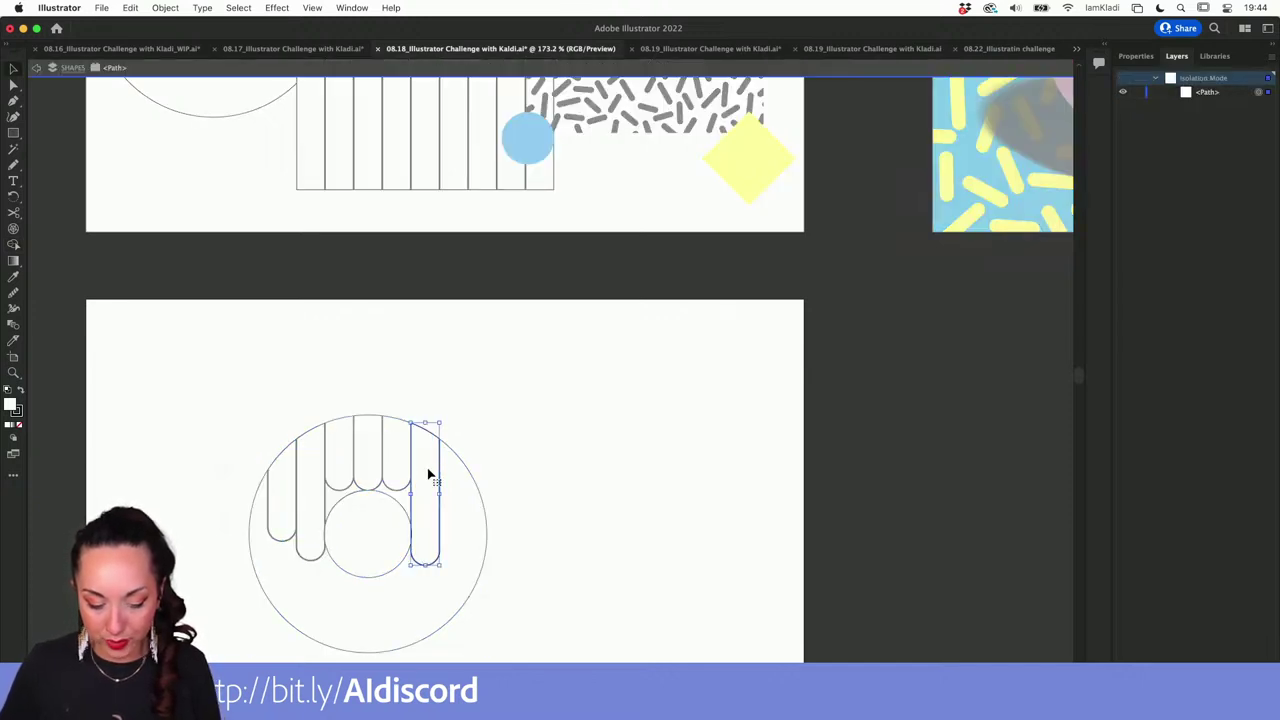
pyautogui.doubleClick(440, 411)
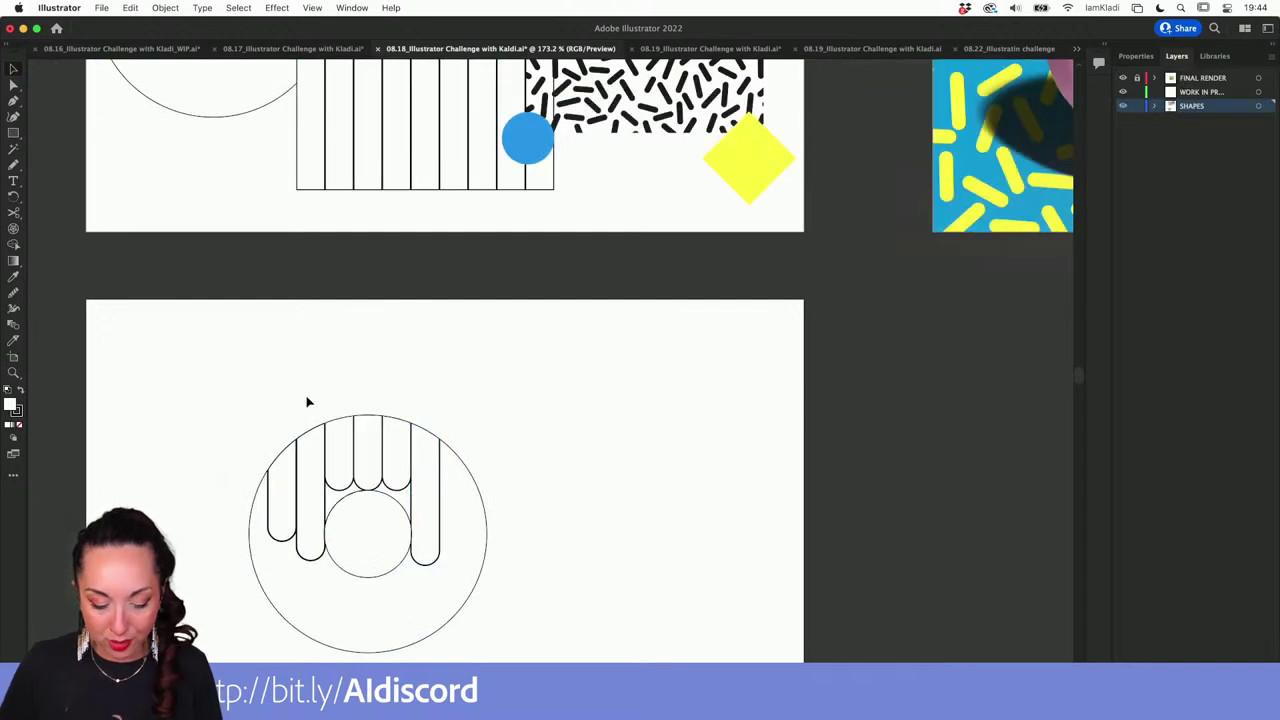
pyautogui.click(441, 486)
pyautogui.keyDown('shift'); pyautogui.click(460, 506); pyautogui.keyUp('shift')
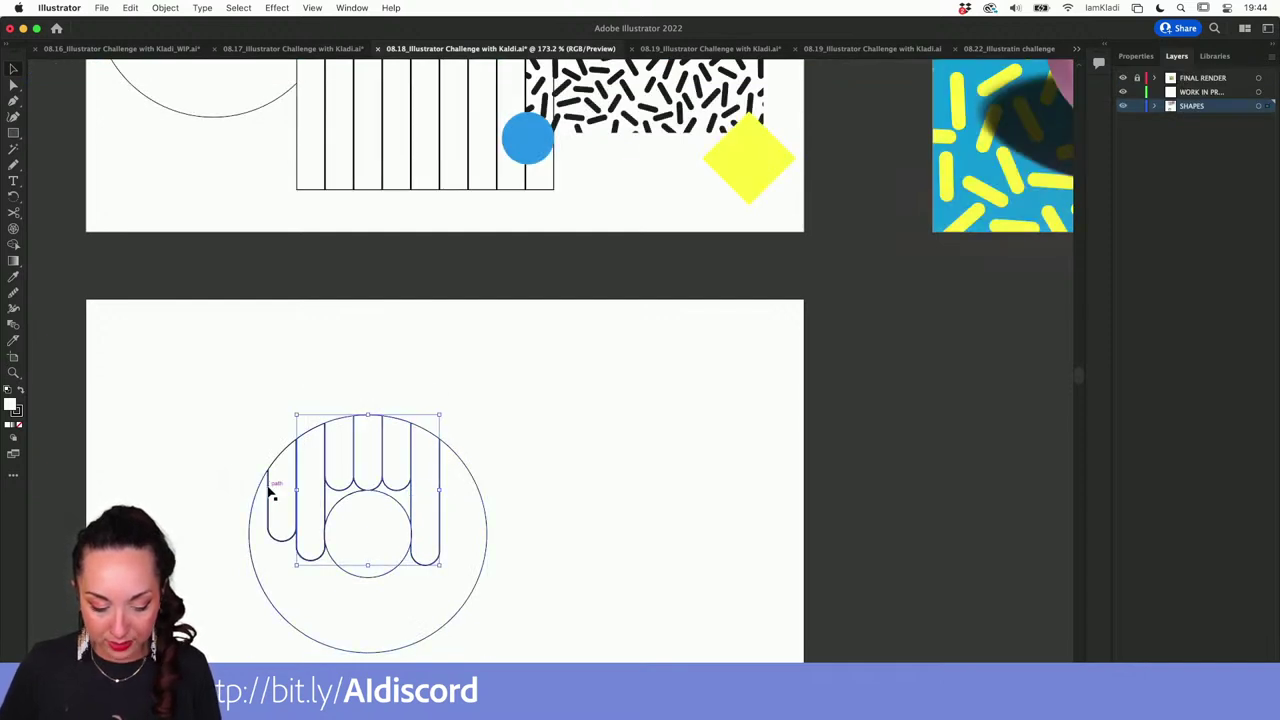
pyautogui.click(1135, 56)
pyautogui.click(1128, 373)
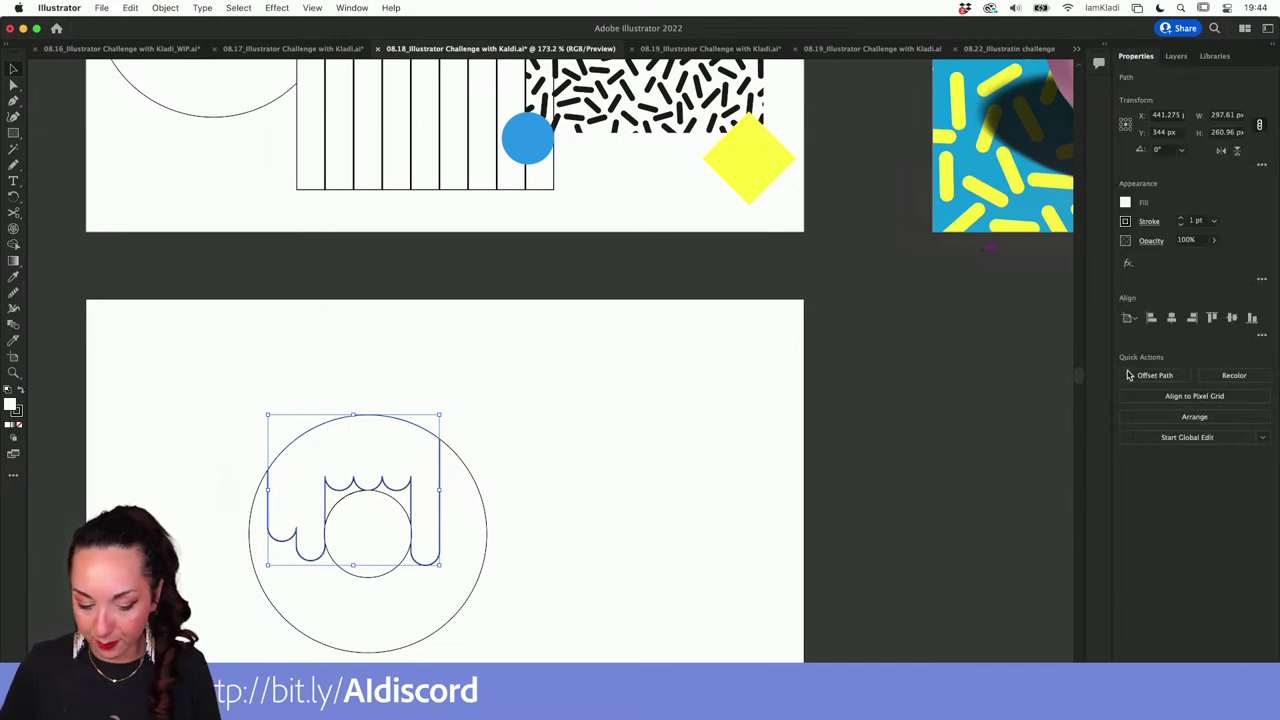
pyautogui.click(1125, 203)
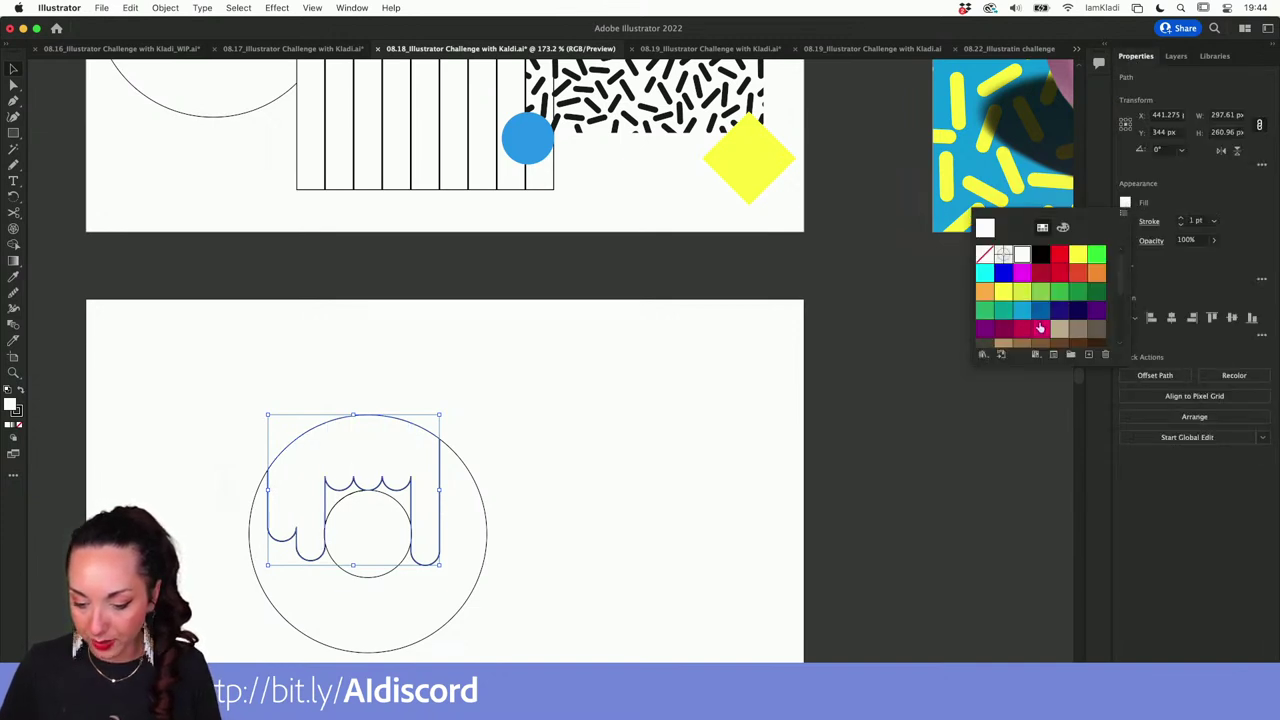
pyautogui.click(1040, 328)
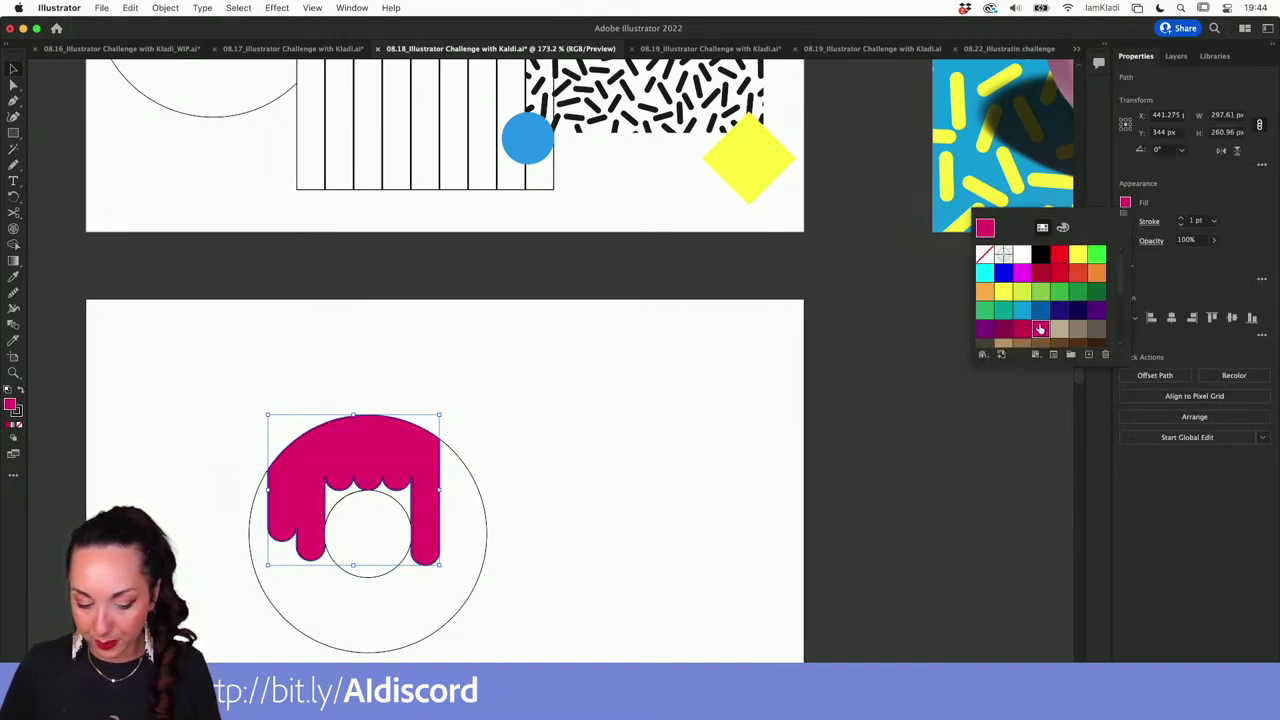
# Fill the outer donut ring a darker tan.
pyautogui.click(483, 500)
pyautogui.click(1125, 203)
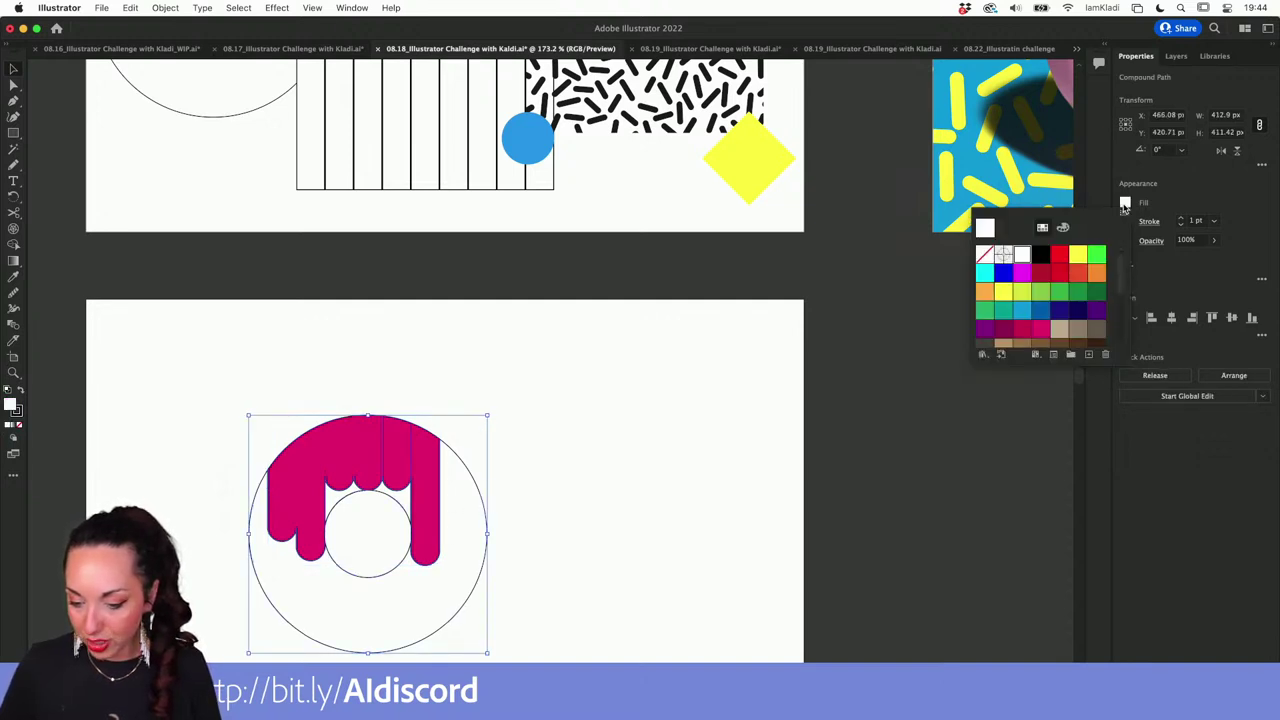
pyautogui.click(1058, 332)
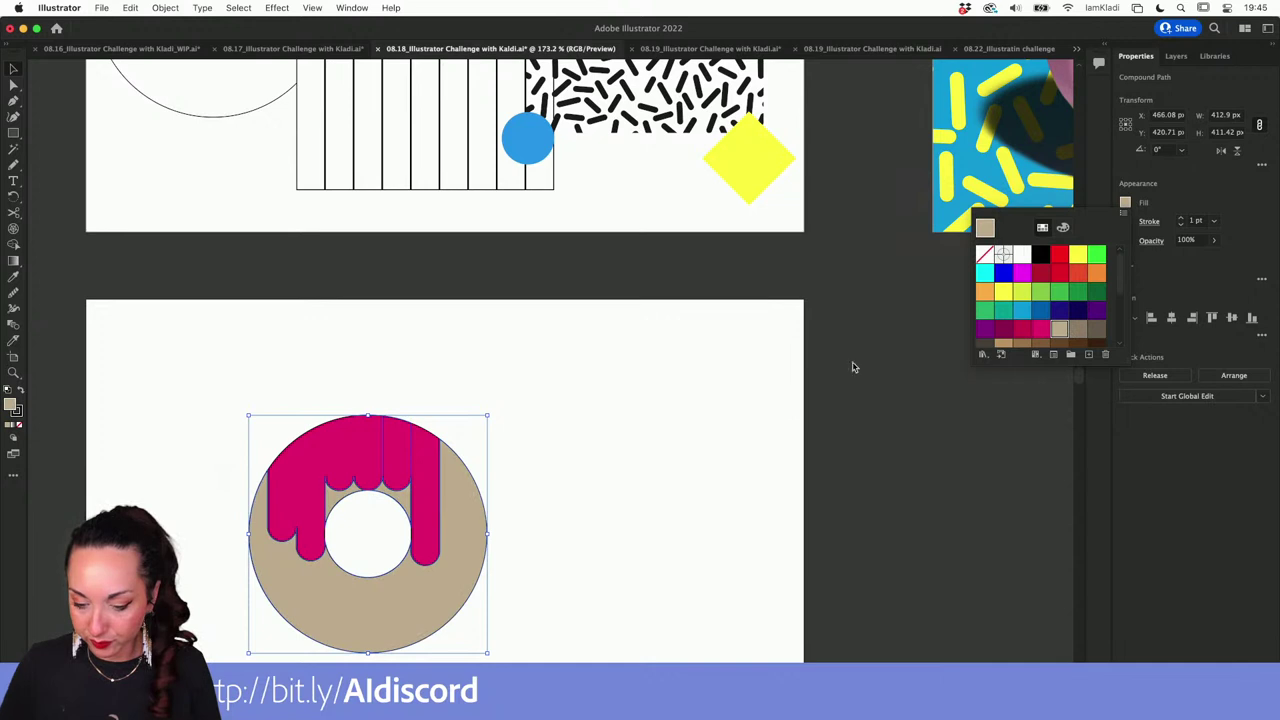
pyautogui.click(1003, 344)
pyautogui.press('Escape')
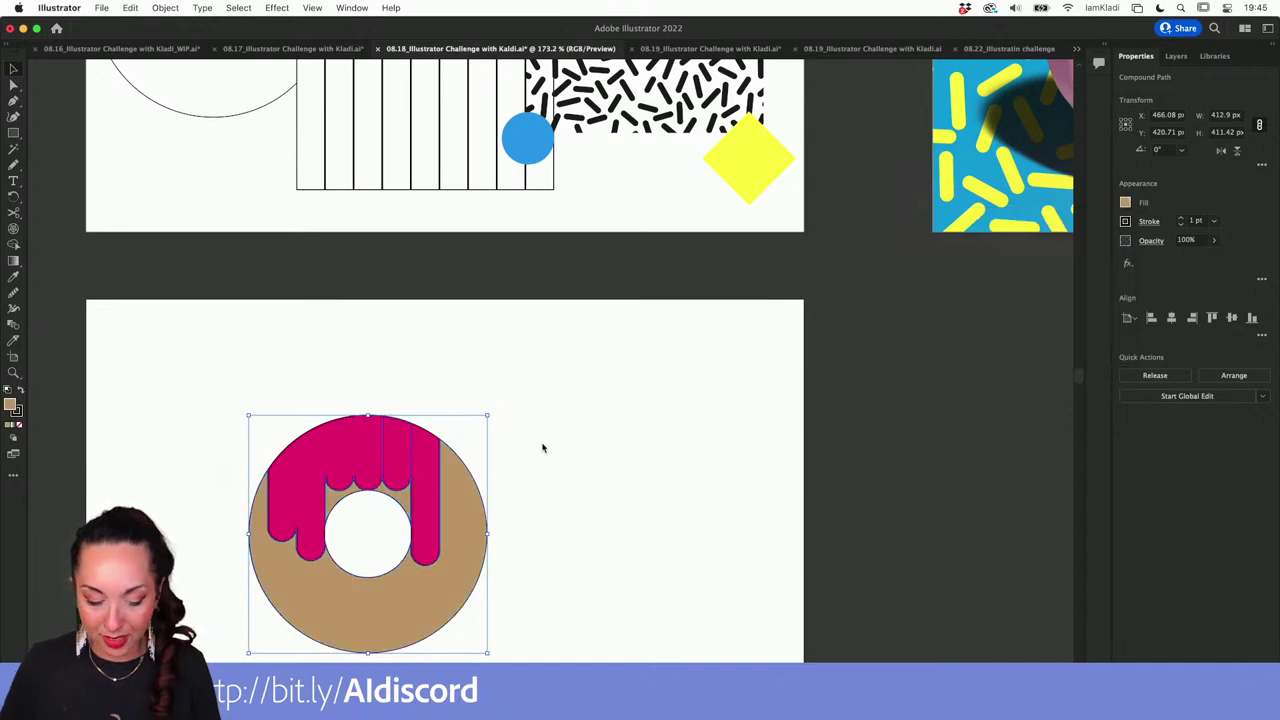
# Set the stroke to None on both the donut ring and the drip shape.
pyautogui.click(15, 408)
pyautogui.click(18, 428)
pyautogui.click(146, 390)
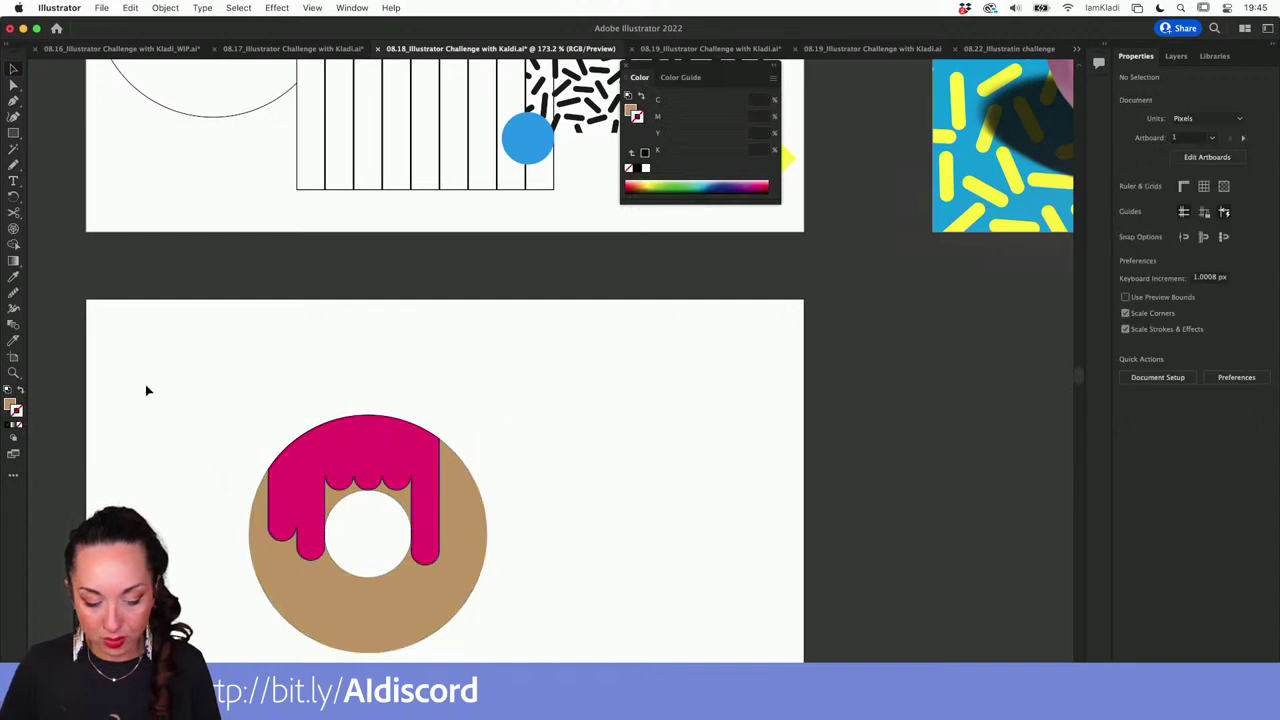
pyautogui.click(315, 455)
pyautogui.click(18, 428)
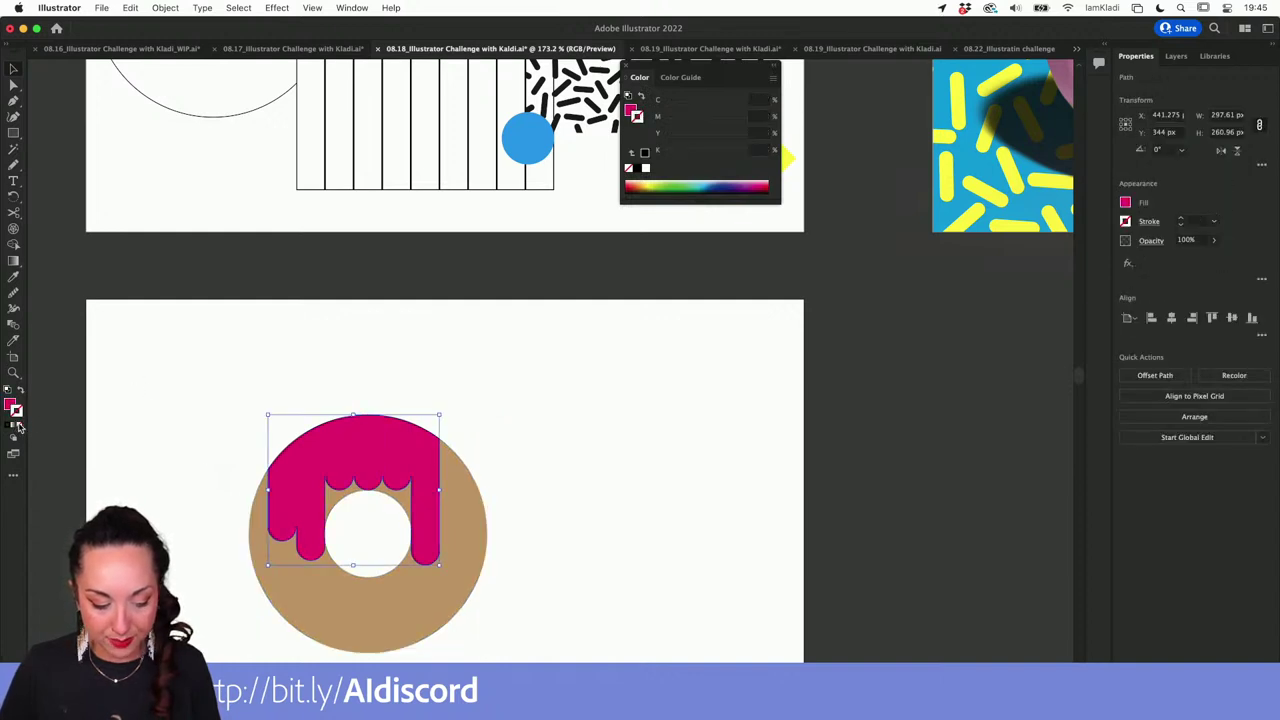
pyautogui.moveTo(297, 406); pyautogui.dragTo(526, 626)
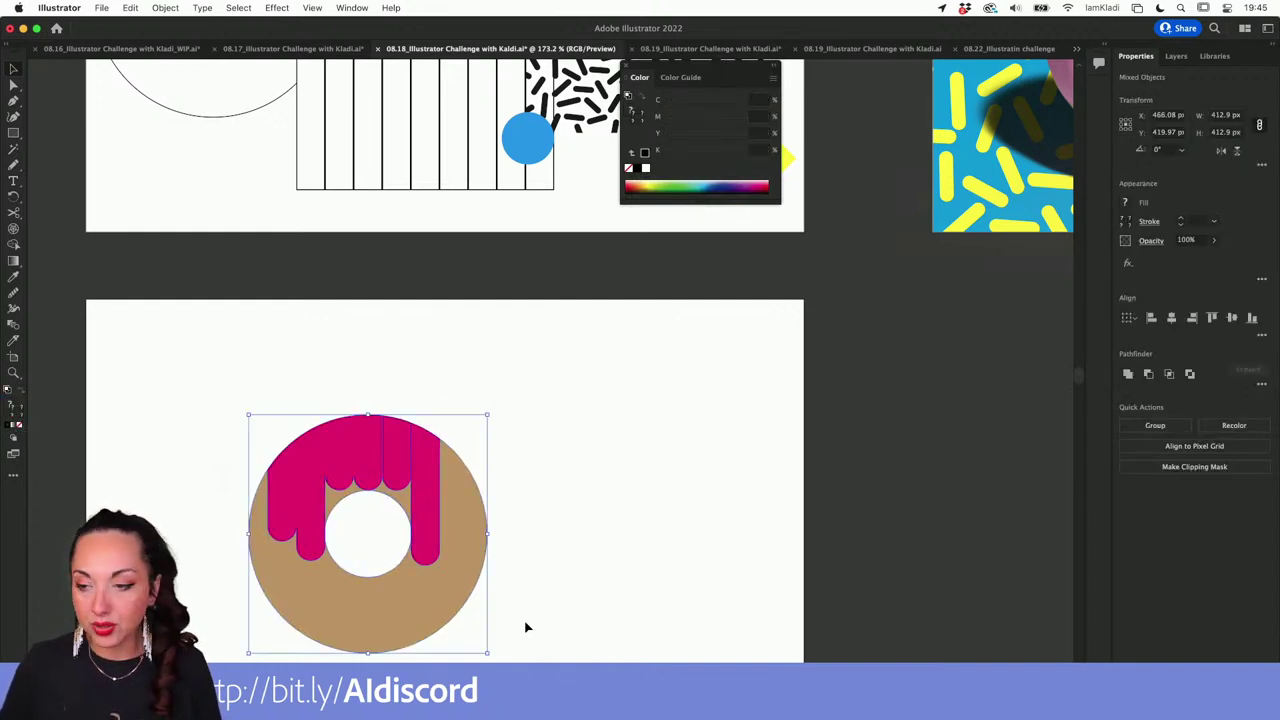
pyautogui.click(352, 8)
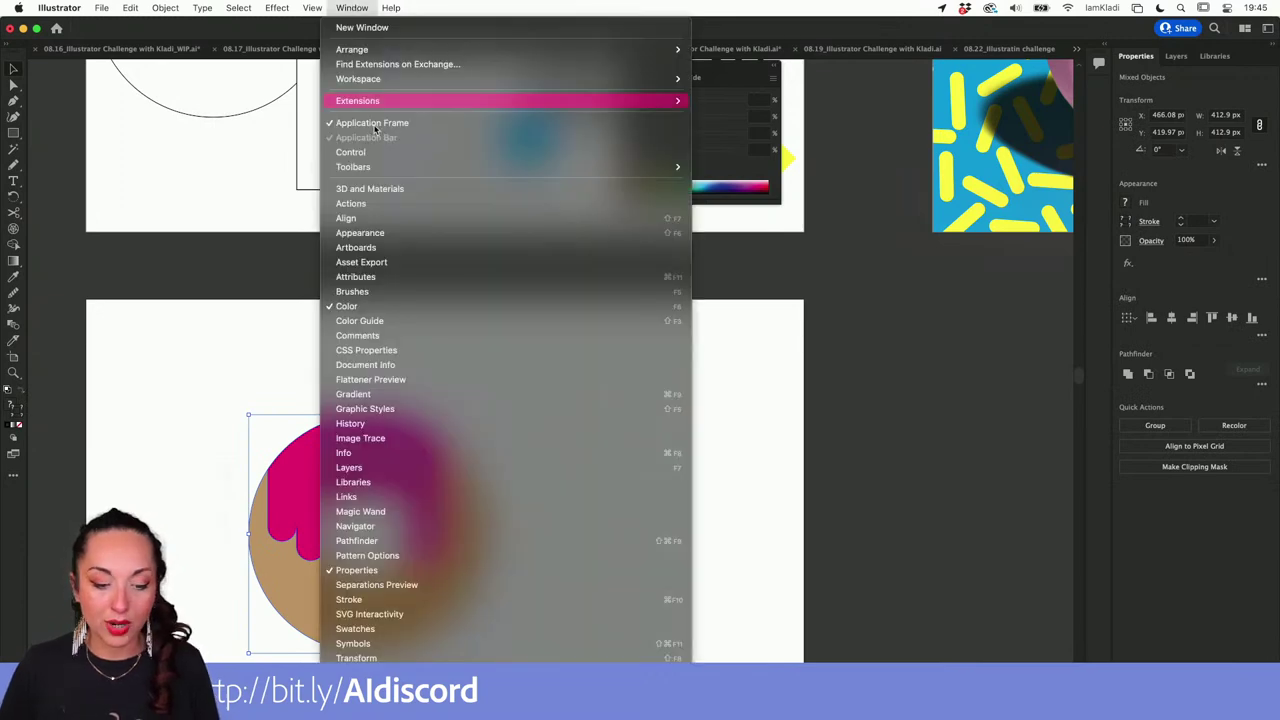
# Group the magenta drip with the tan ring and apply the Inflate 3D type in 3D and Materials.
pyautogui.click(388, 190)
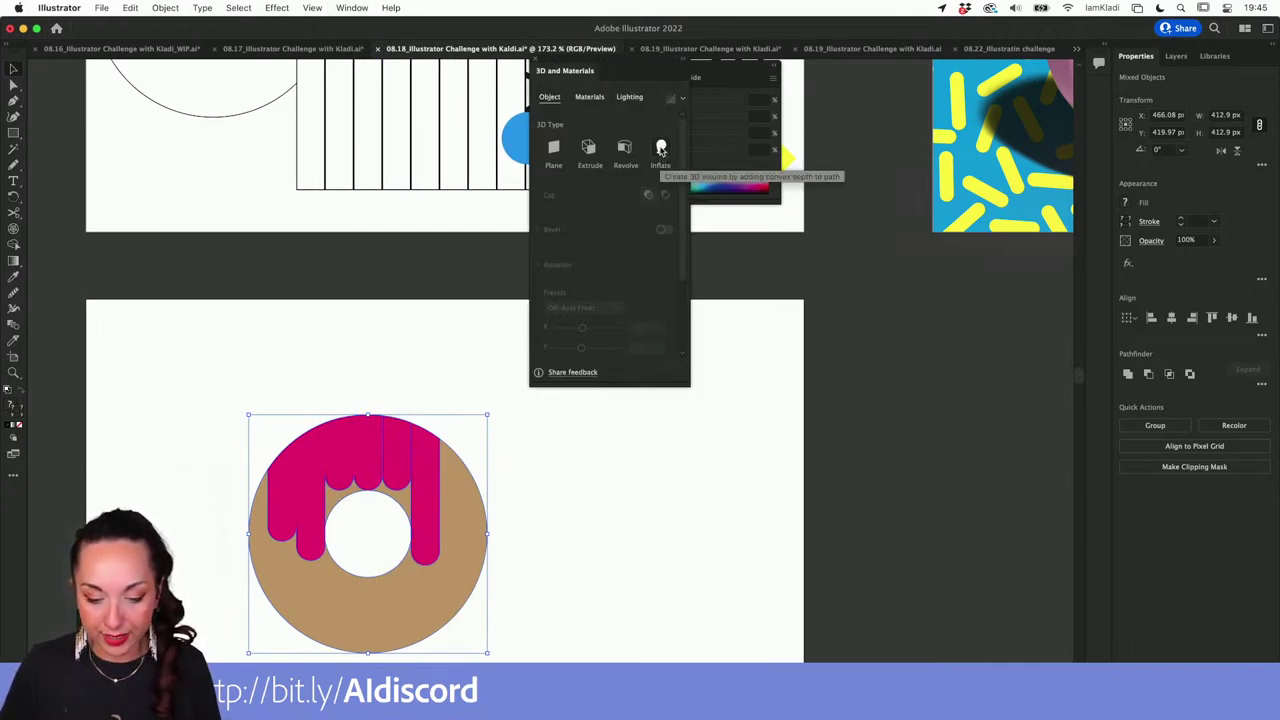
pyautogui.moveTo(440, 352); pyautogui.dragTo(407, 613)
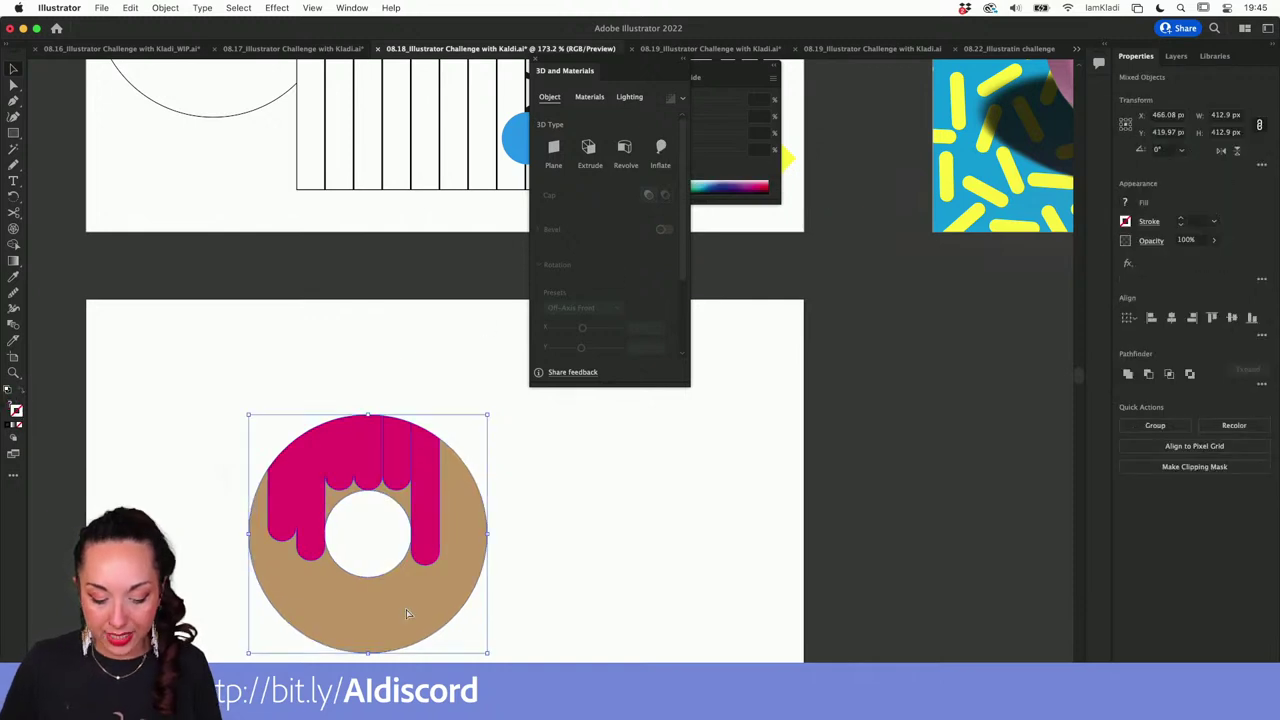
pyautogui.press('super+g')
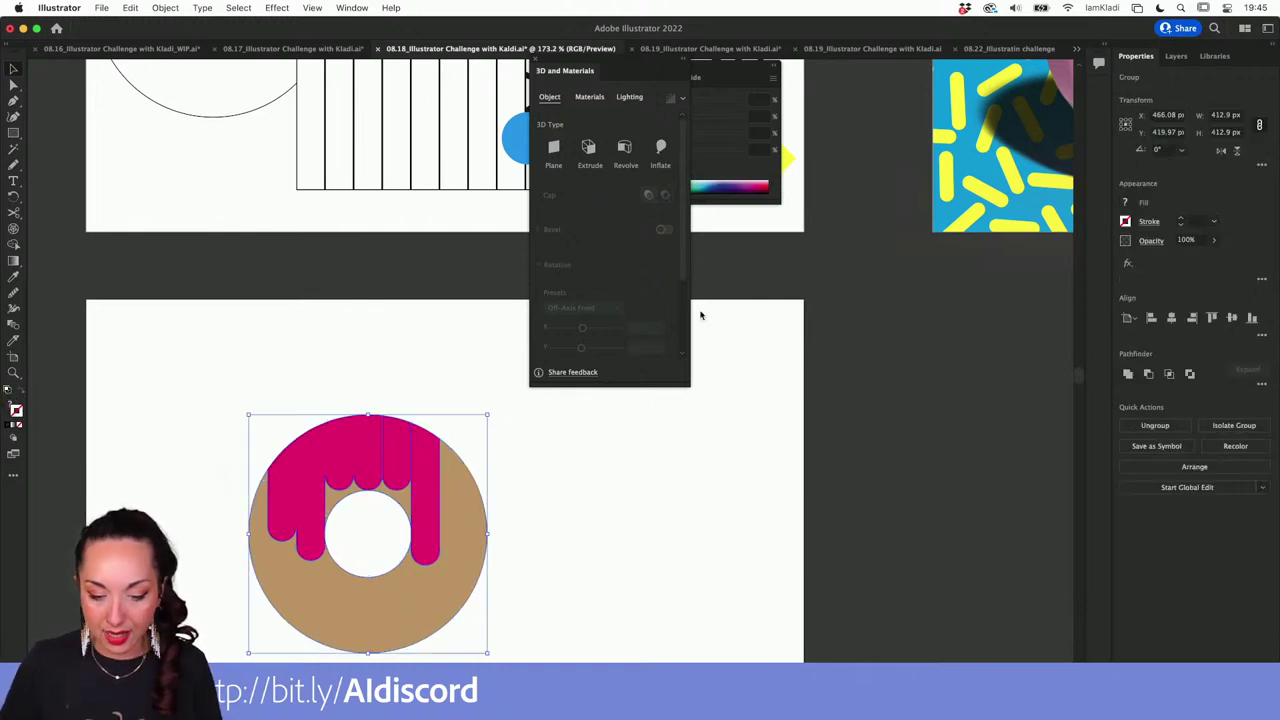
pyautogui.click(660, 148)
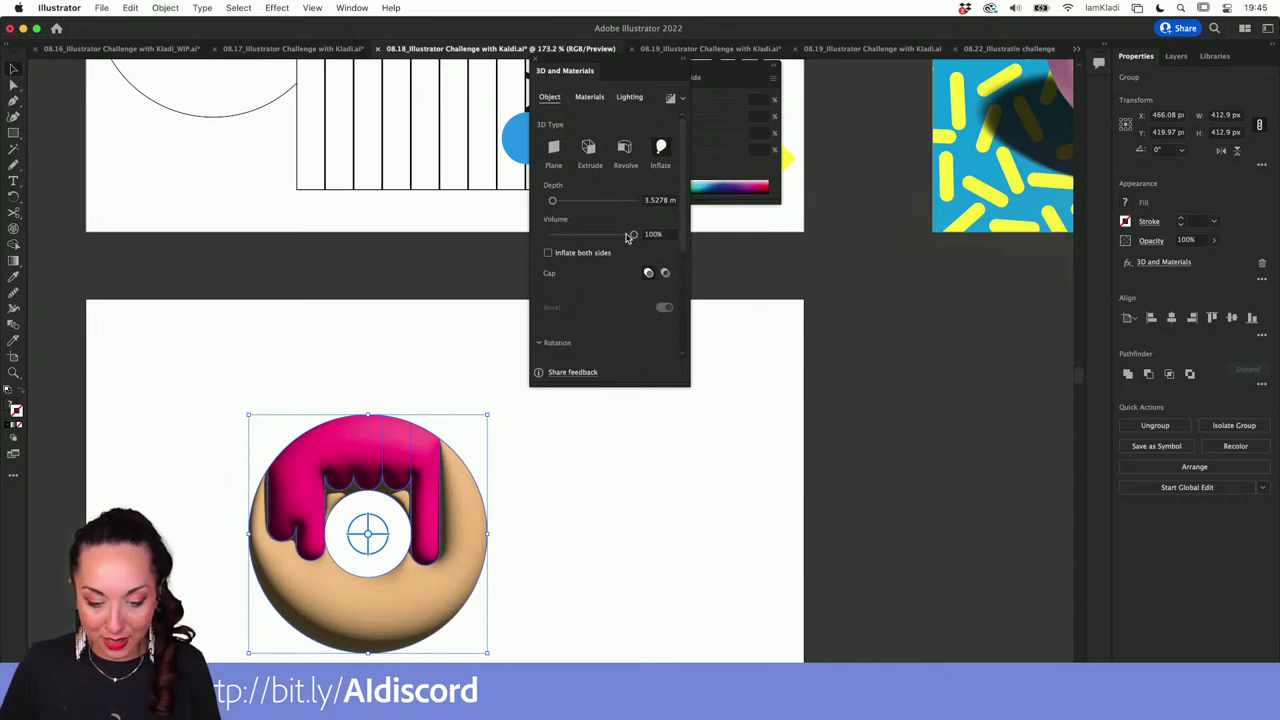
pyautogui.scroll(-4, 566, 342)
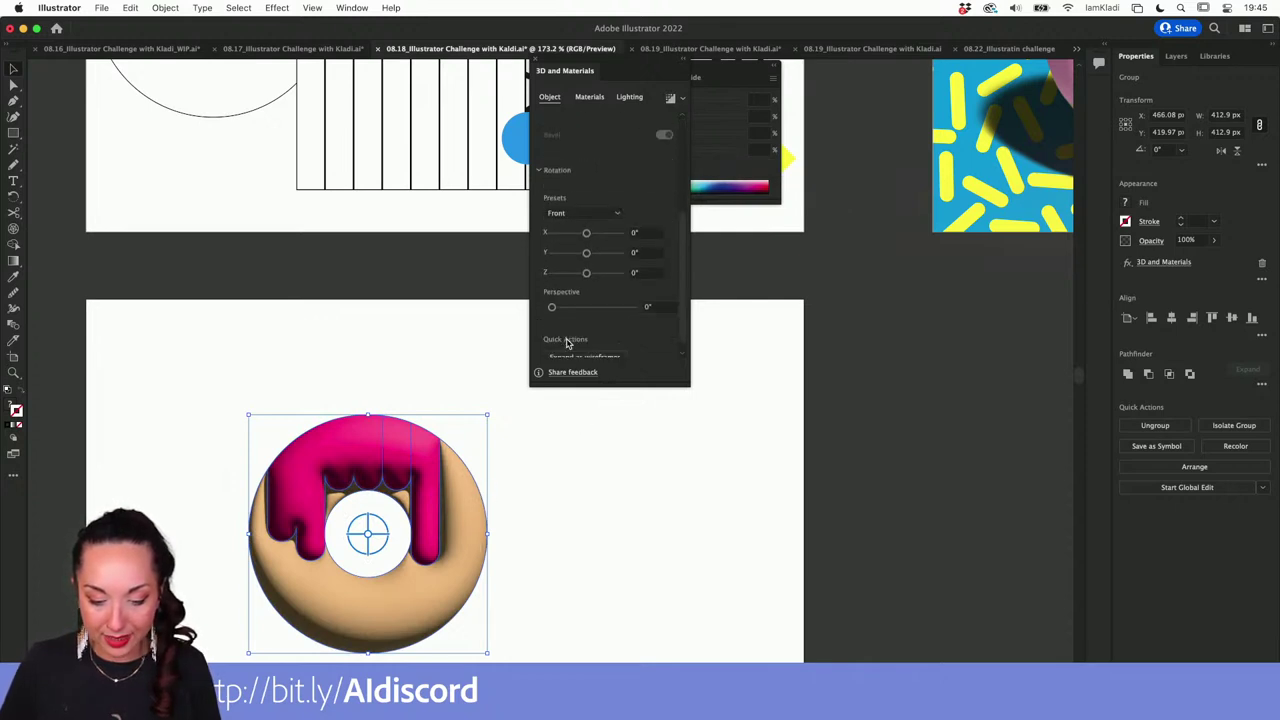
# Rotate the donut to the Off-Axis Front preset and inflate it on both sides.
pyautogui.click(583, 213)
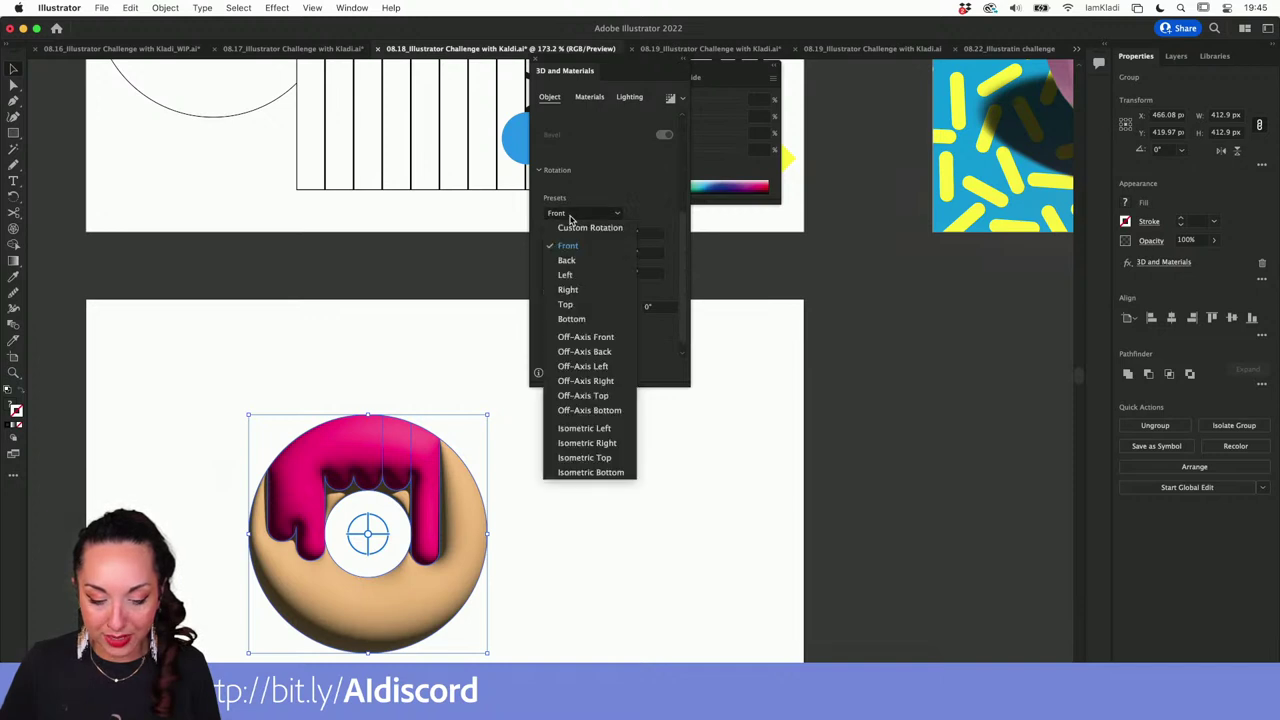
pyautogui.click(586, 338)
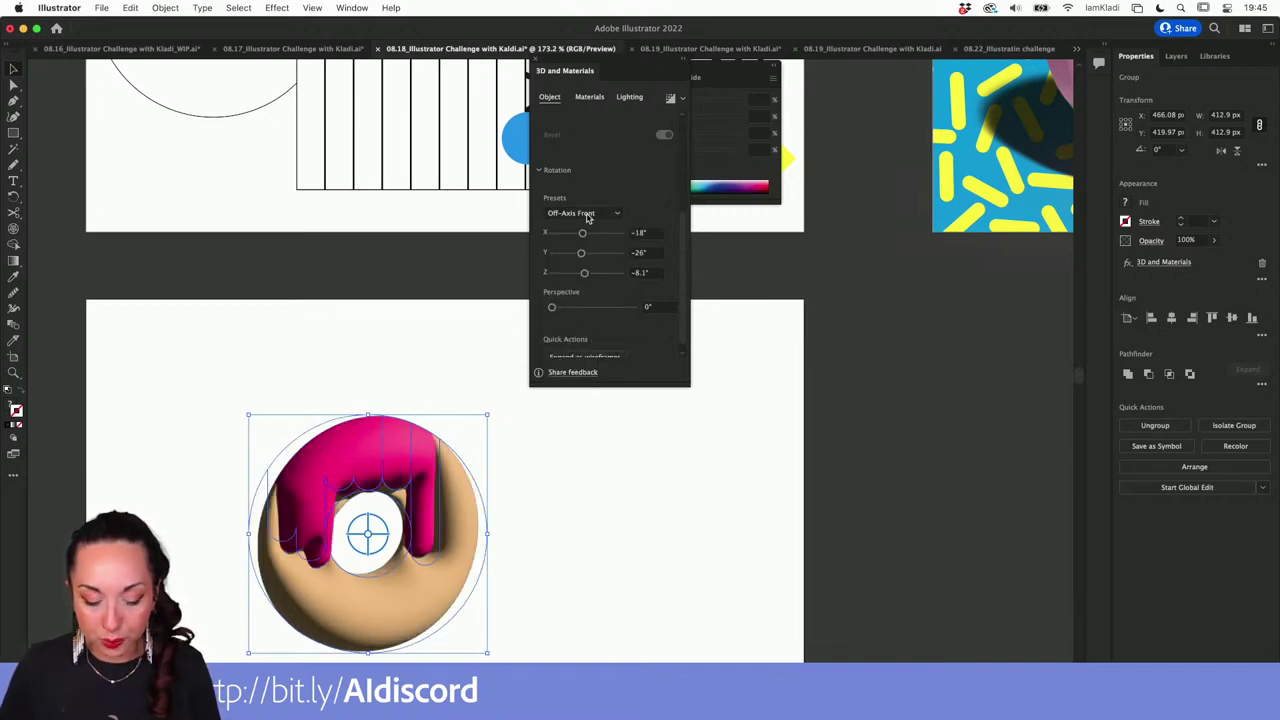
pyautogui.scroll(5, 595, 188)
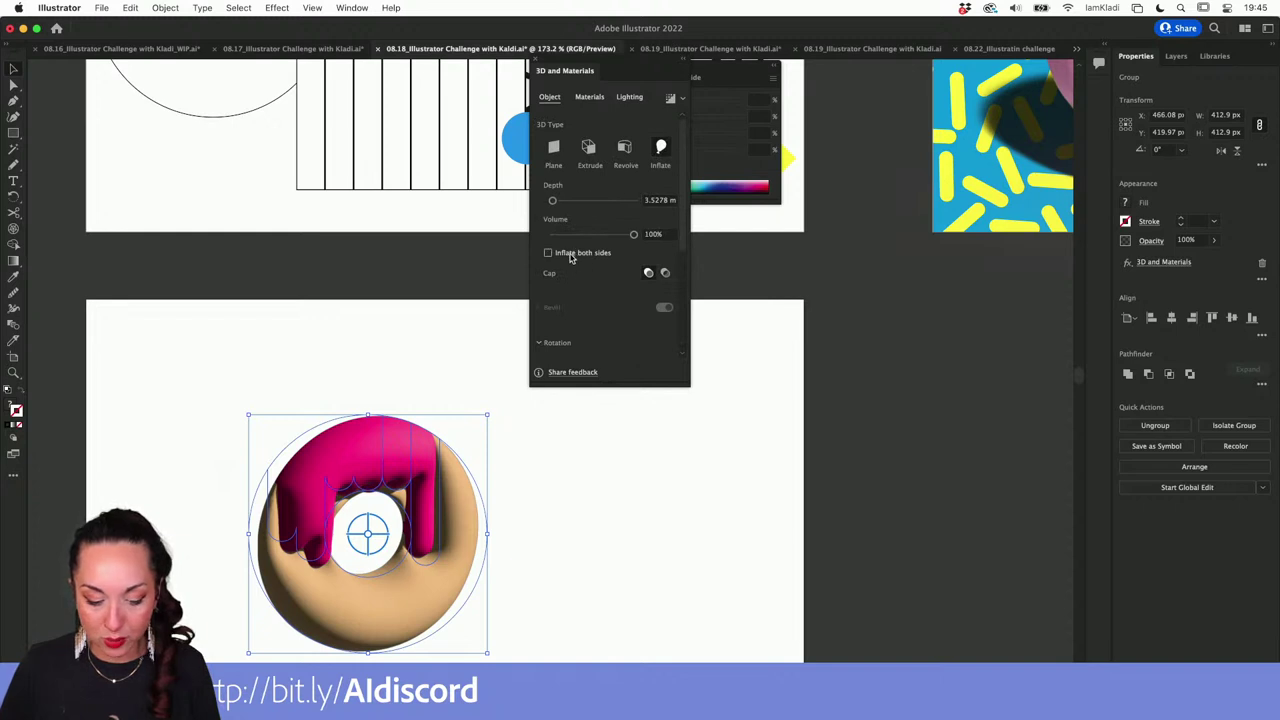
pyautogui.click(571, 256)
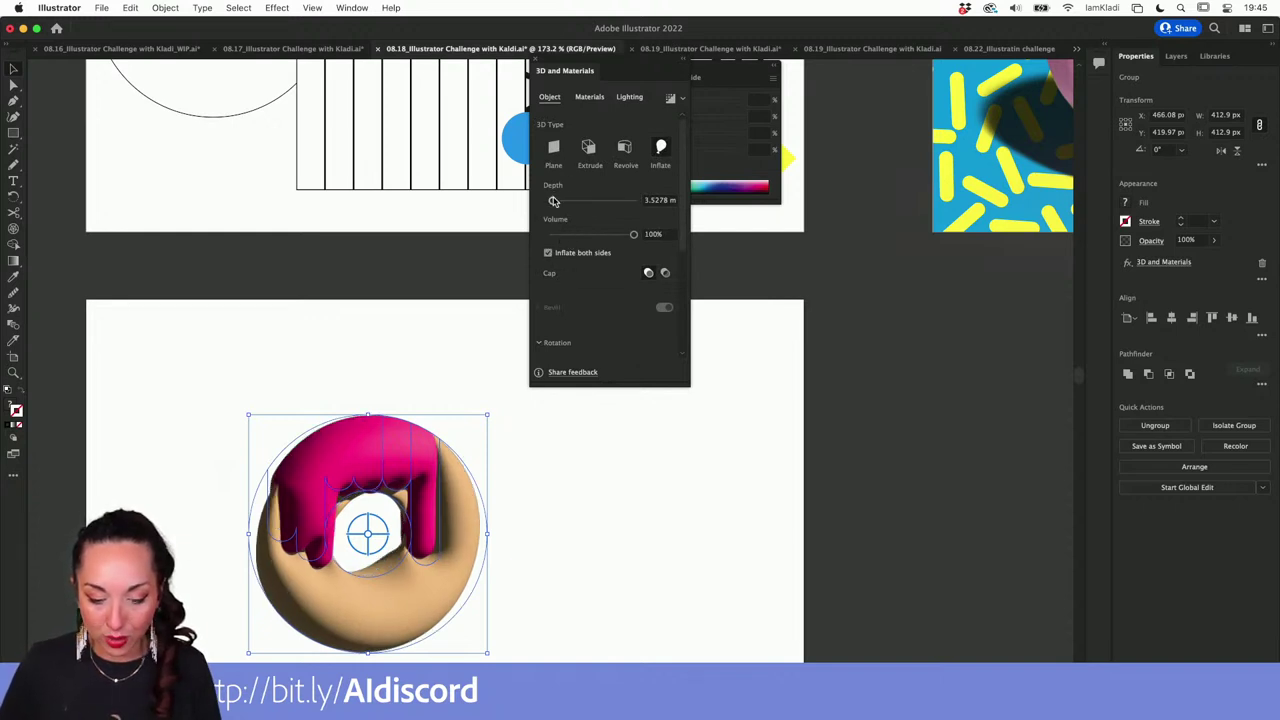
# Set the 3D depth to about 41.63 and lower the volume to 61%.
pyautogui.moveTo(553, 200); pyautogui.dragTo(574, 203)
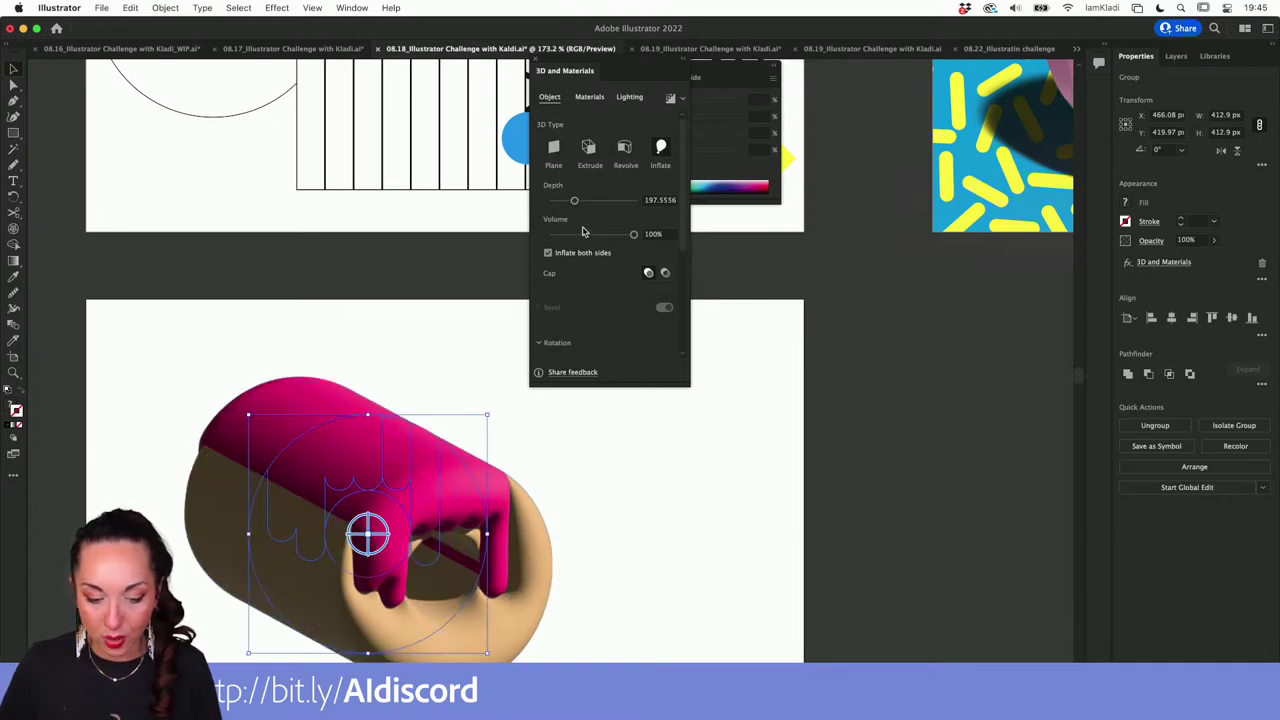
pyautogui.moveTo(574, 201); pyautogui.dragTo(565, 204)
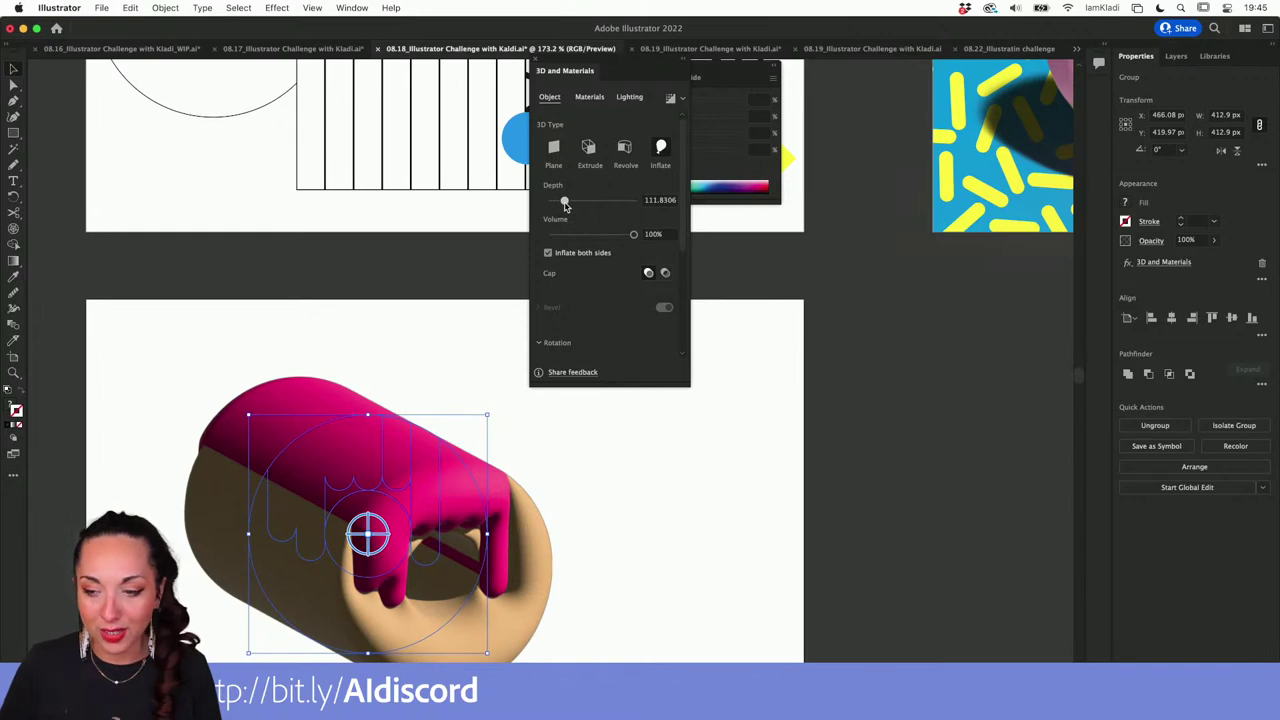
pyautogui.moveTo(565, 204); pyautogui.dragTo(557, 205)
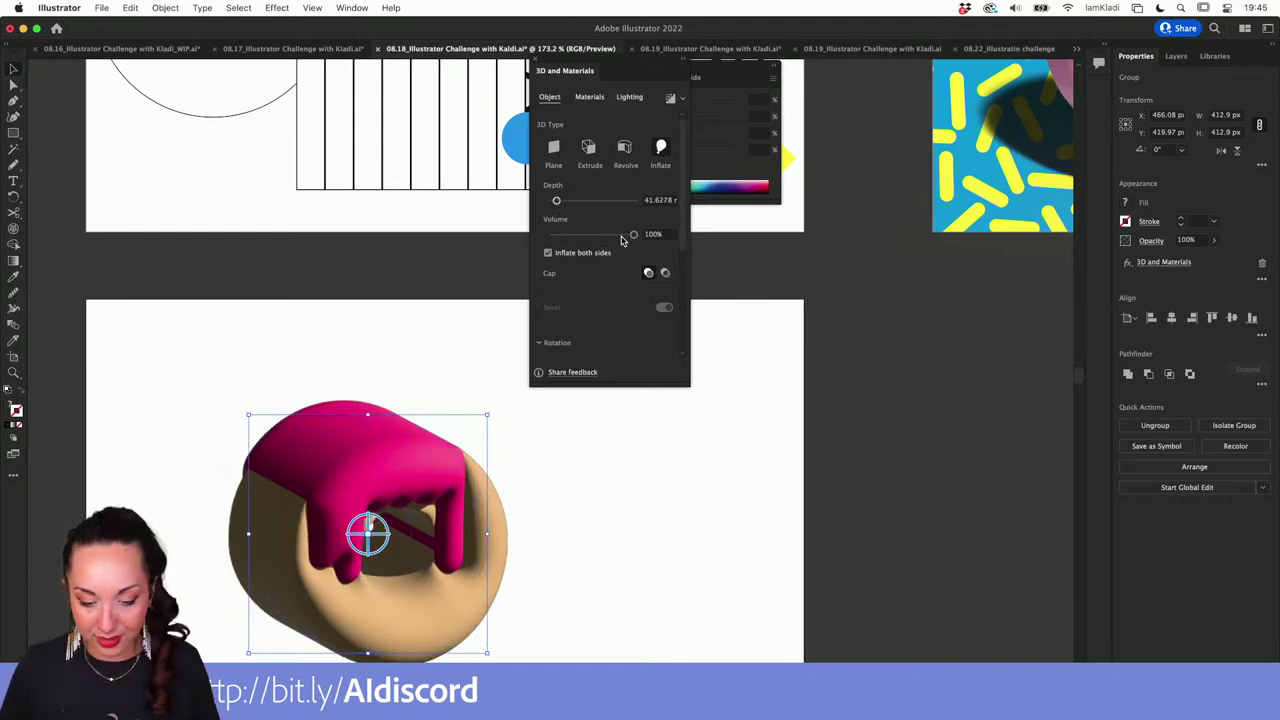
pyautogui.moveTo(617, 239)
pyautogui.mouseDown()
pyautogui.moveTo(578, 235)
pyautogui.moveTo(602, 236)
pyautogui.mouseUp()
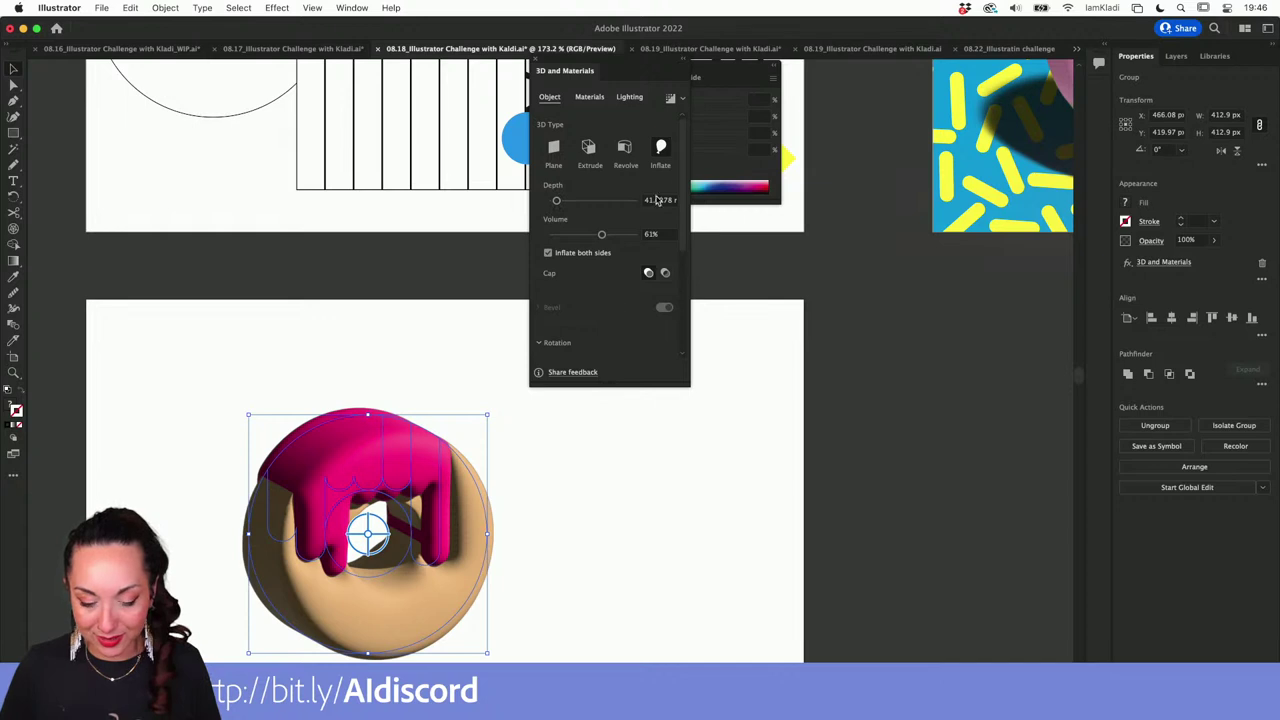
# Apply the Diffuse lighting preset and brighten the light while changing its direction.
pyautogui.click(629, 97)
pyautogui.click(589, 148)
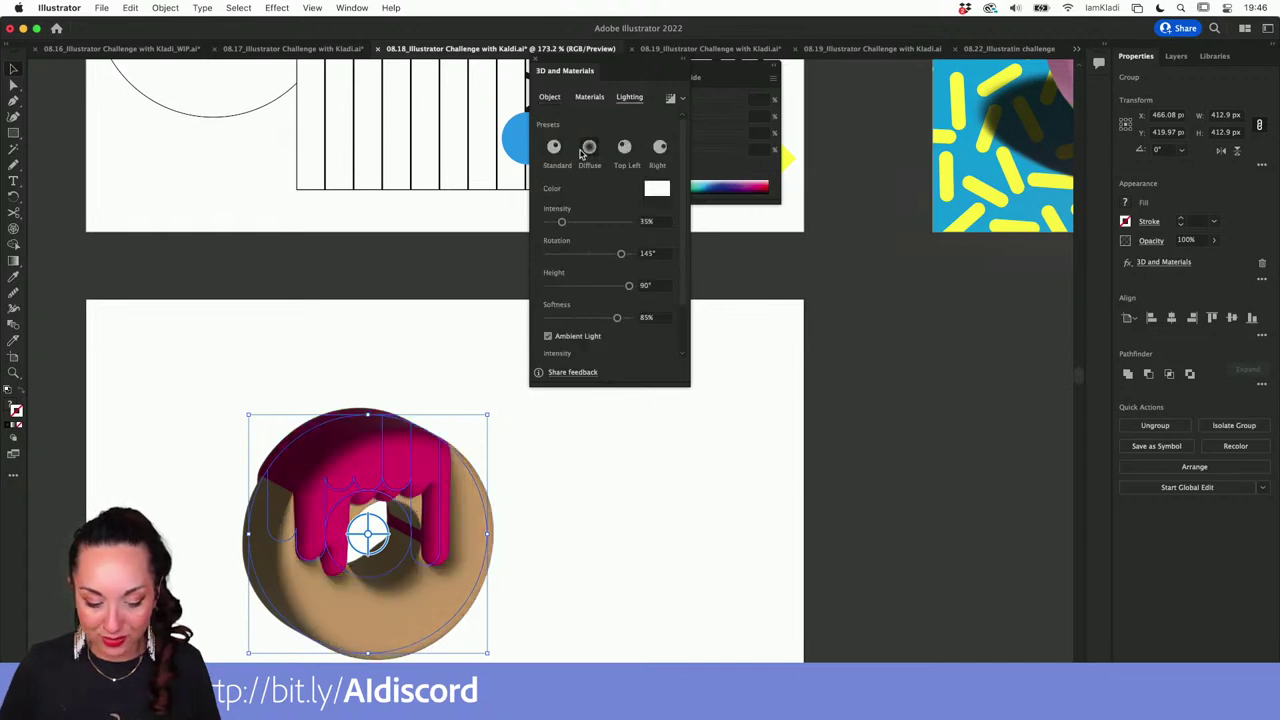
pyautogui.moveTo(571, 223); pyautogui.dragTo(599, 257)
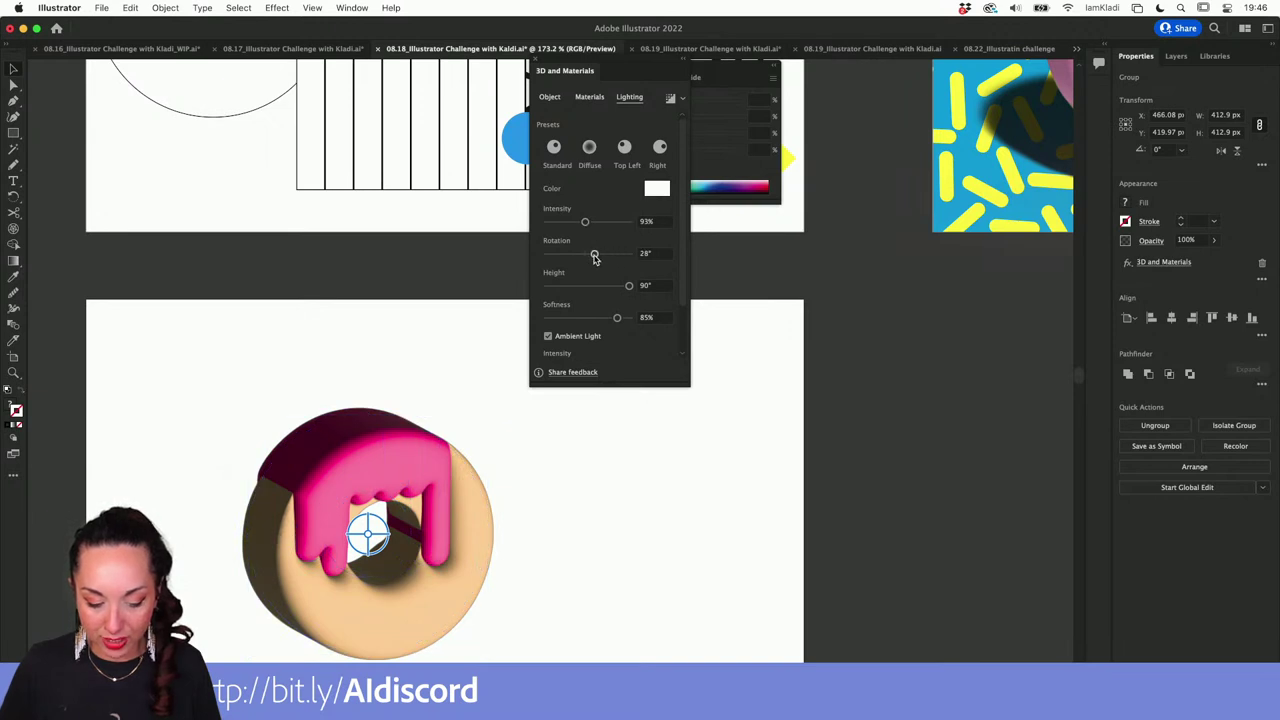
pyautogui.scroll(-3, 602, 333)
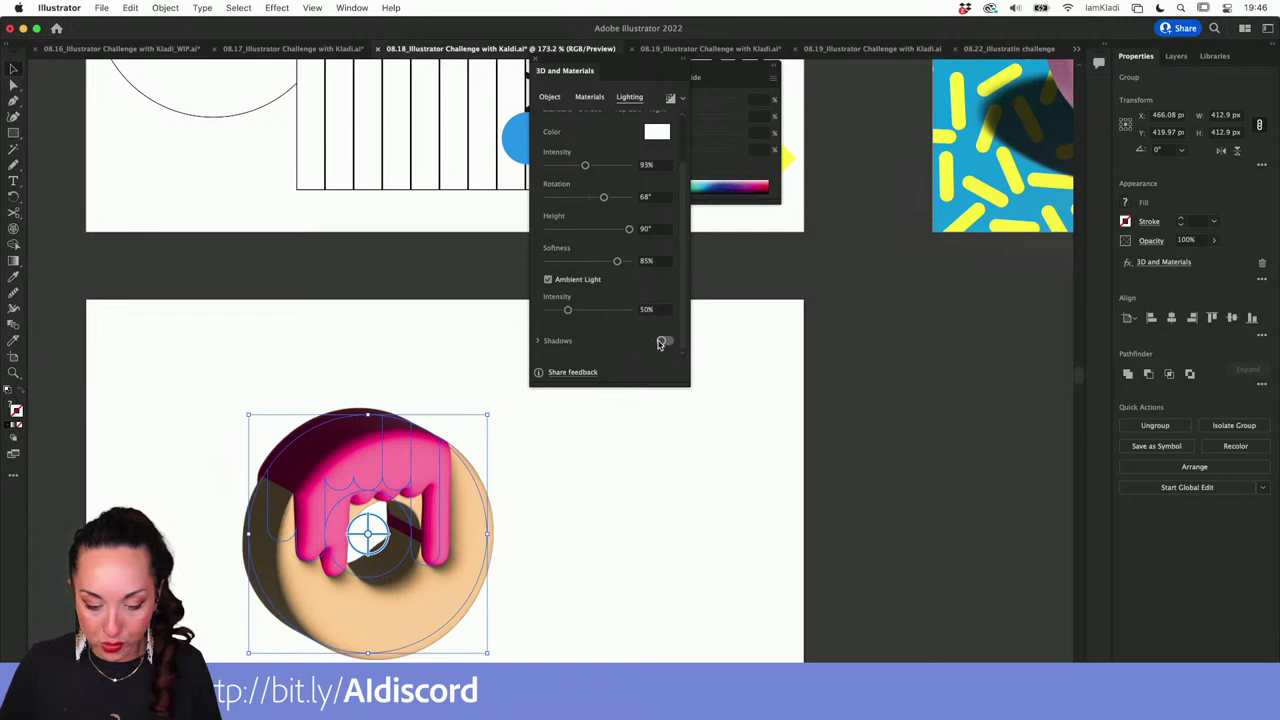
# Enable a shadow placed below the donut, pushed away with wider bounds.
pyautogui.click(663, 342)
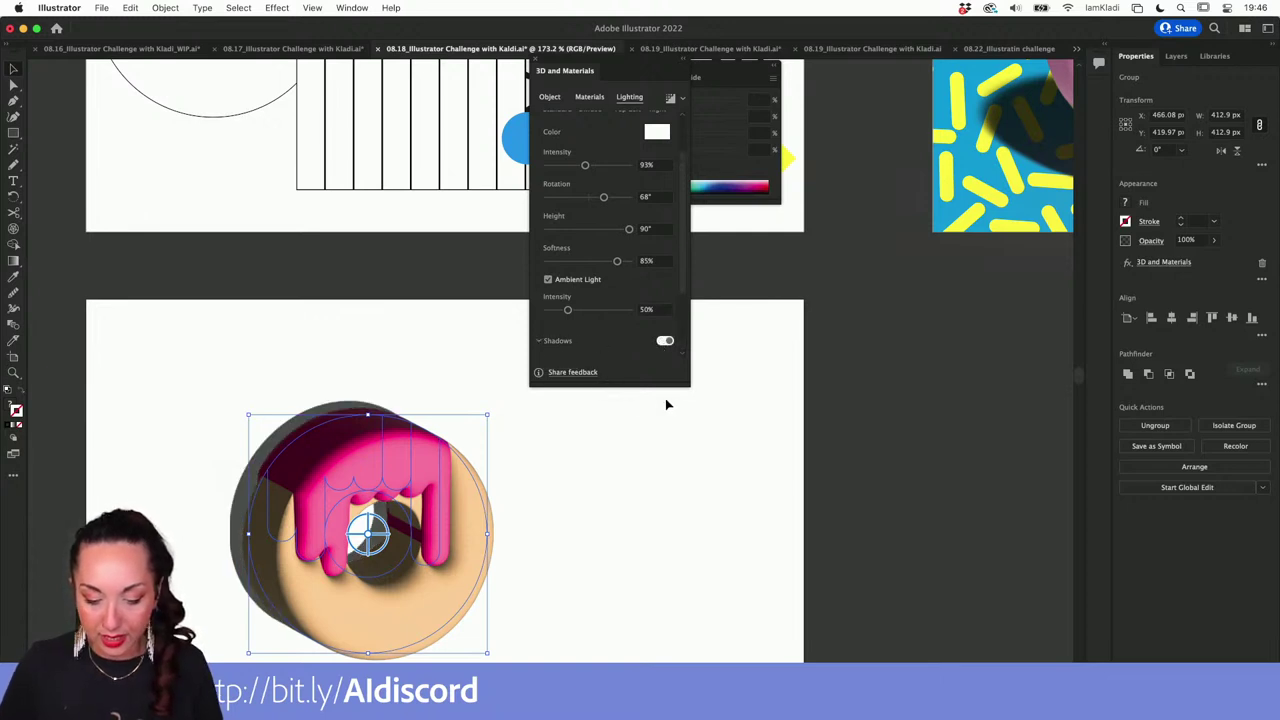
pyautogui.moveTo(660, 382); pyautogui.dragTo(660, 524)
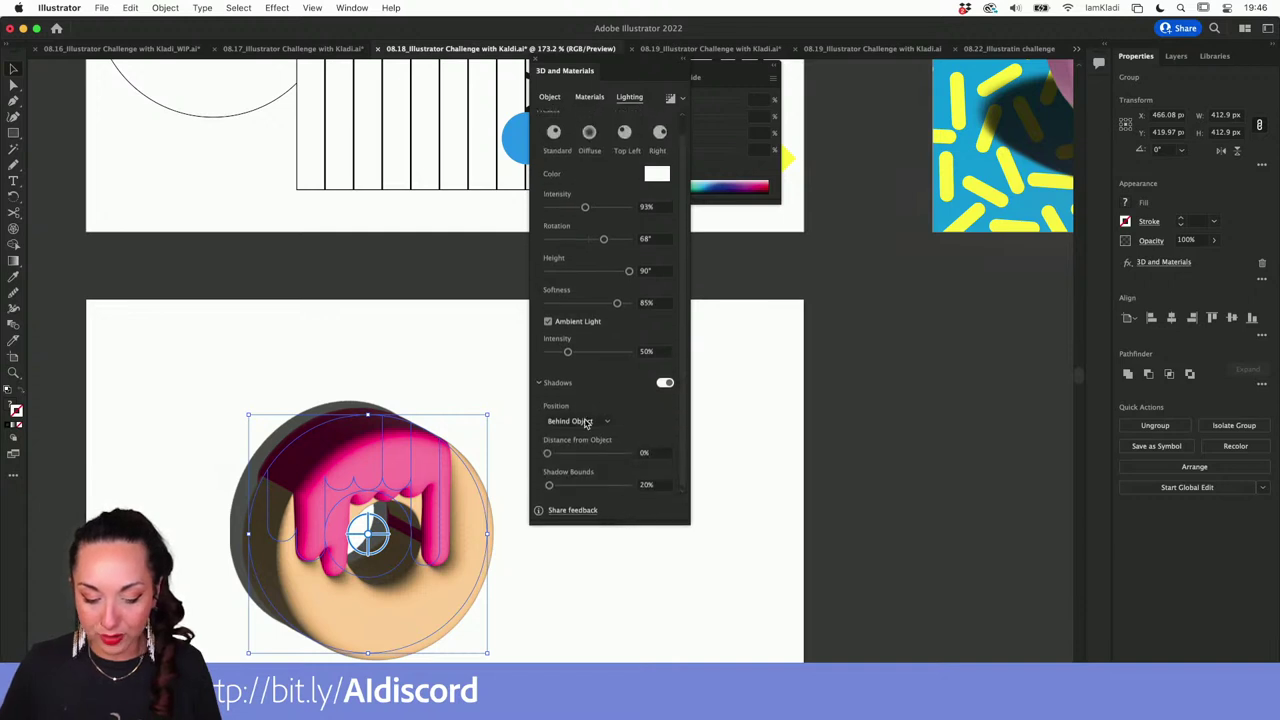
pyautogui.click(586, 421)
pyautogui.click(584, 450)
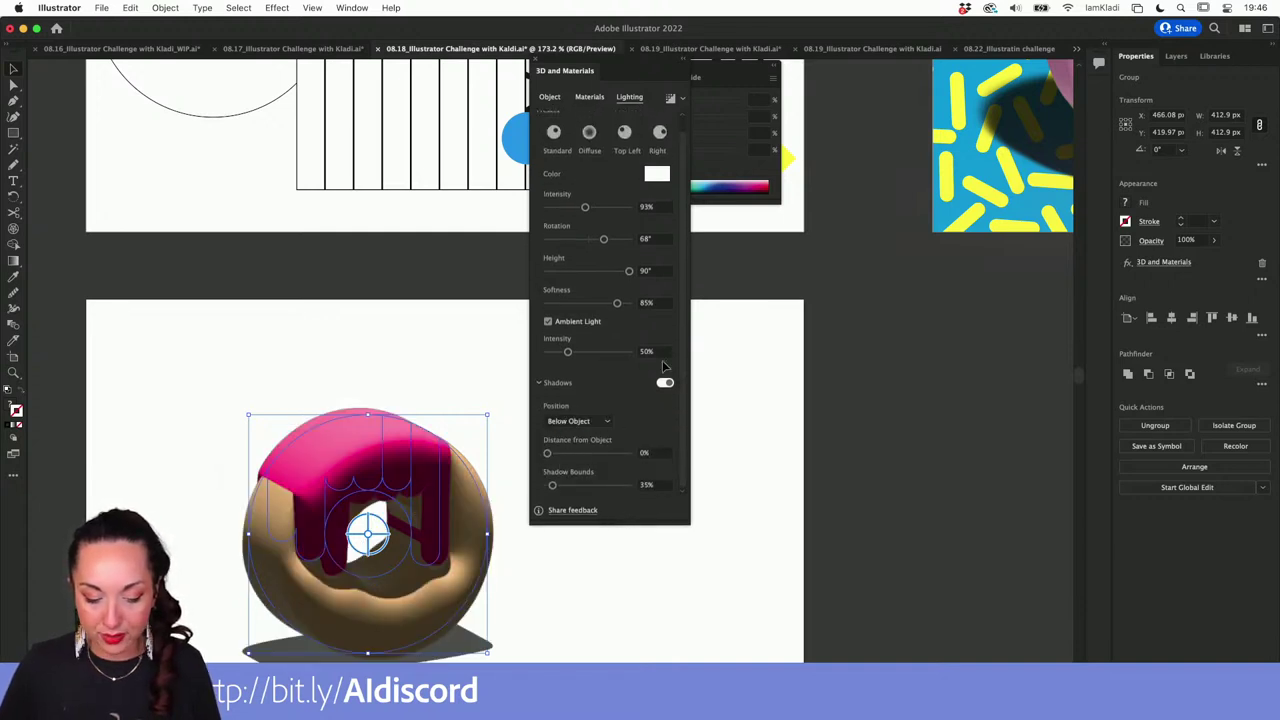
pyautogui.moveTo(548, 456)
pyautogui.mouseDown()
pyautogui.moveTo(556, 488)
pyautogui.moveTo(596, 486)
pyautogui.moveTo(580, 453)
pyautogui.moveTo(566, 453)
pyautogui.mouseUp()
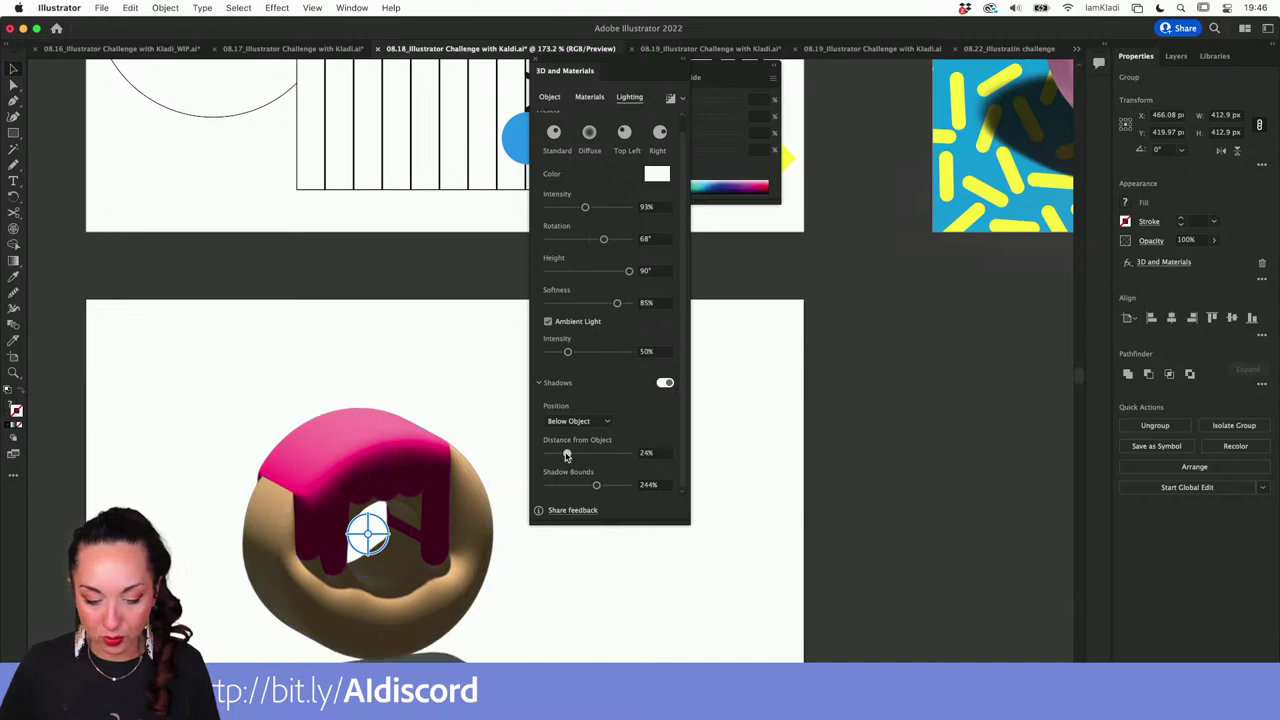
# Rotate the light to -3°, raise intensity, reduce softness, and settle on the Right preset.
pyautogui.moveTo(604, 240); pyautogui.dragTo(594, 208)
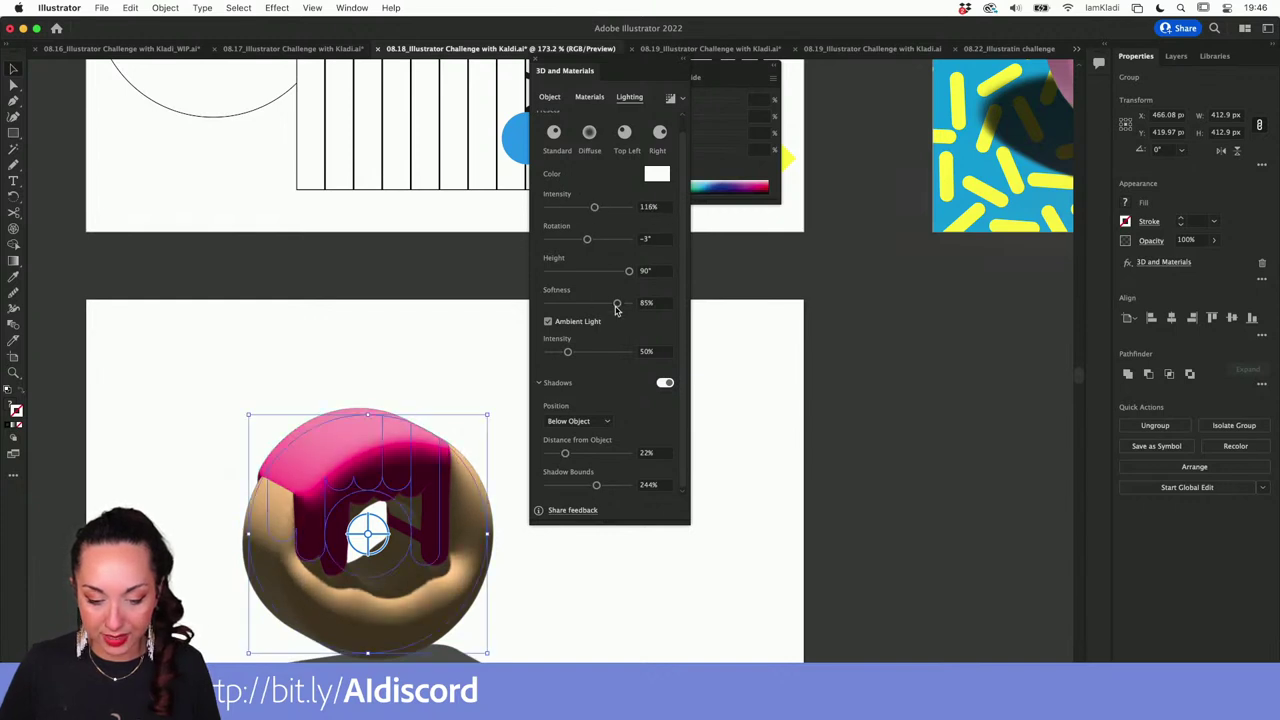
pyautogui.moveTo(617, 303); pyautogui.dragTo(588, 305)
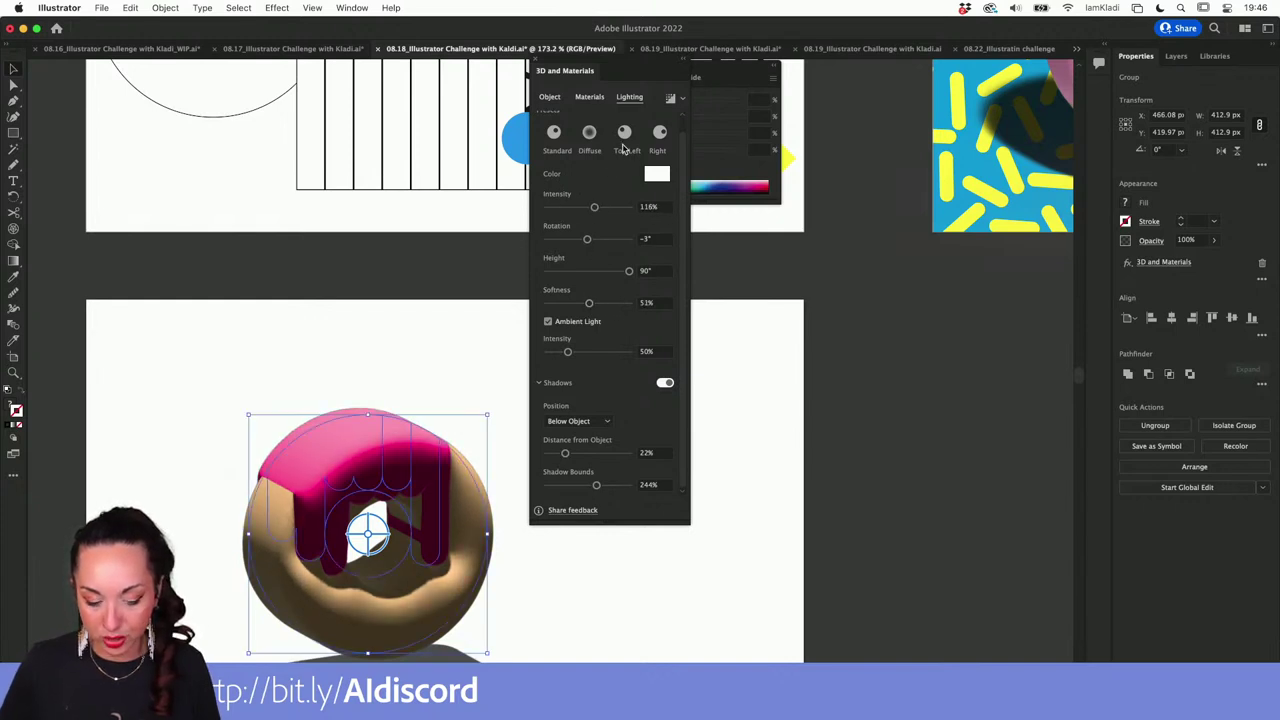
pyautogui.click(624, 132)
pyautogui.click(659, 132)
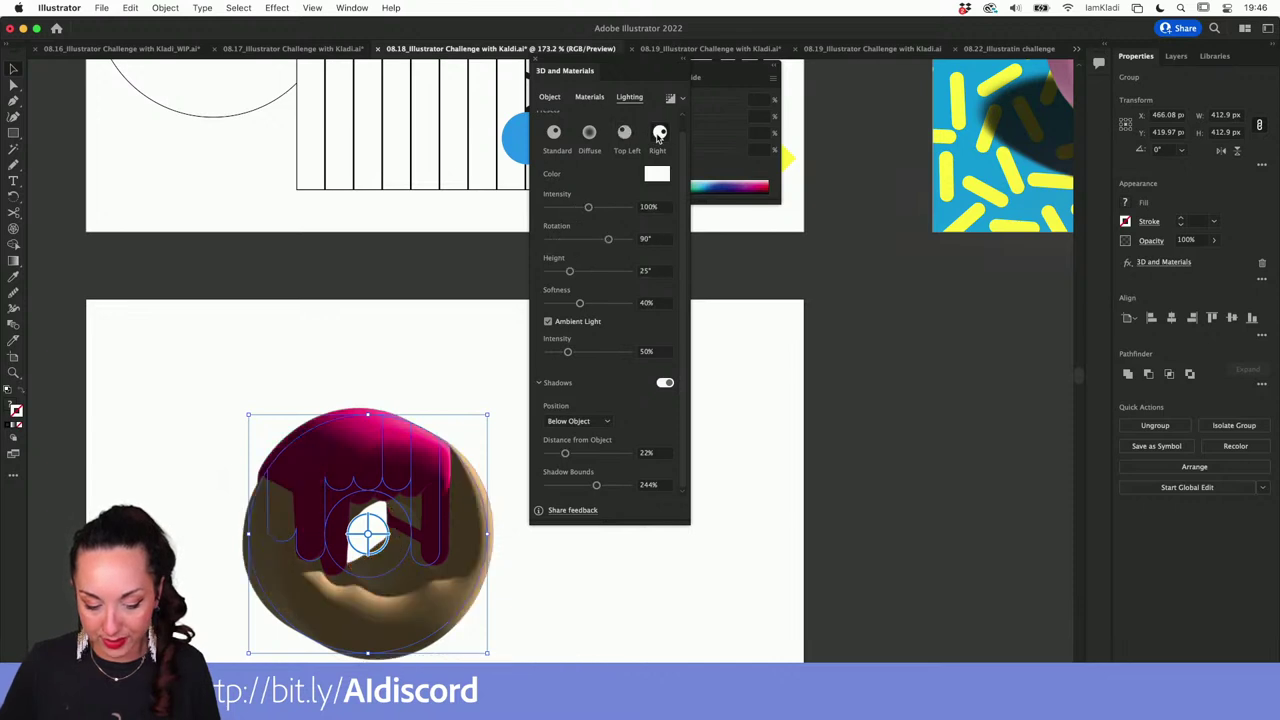
pyautogui.click(740, 308)
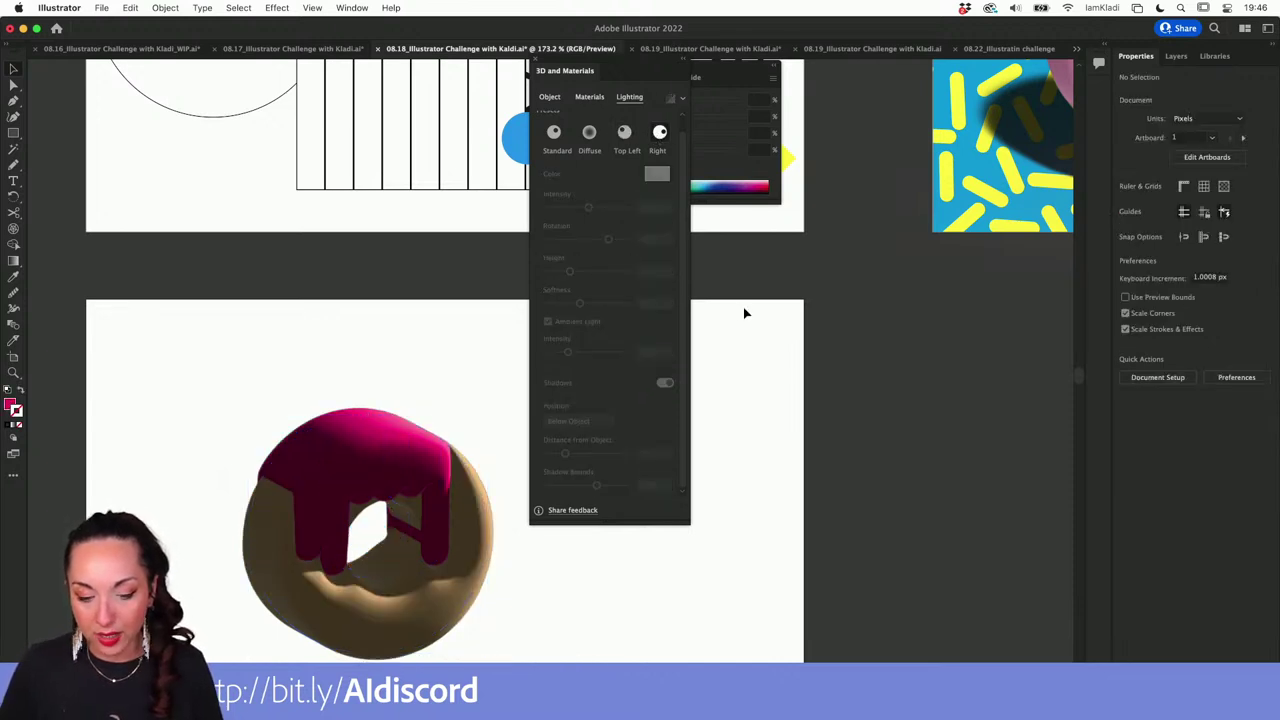
# Open the 08.19 SIZES / SAFE AREA document and close the 3D and Materials and Color panels.
pyautogui.click(675, 50)
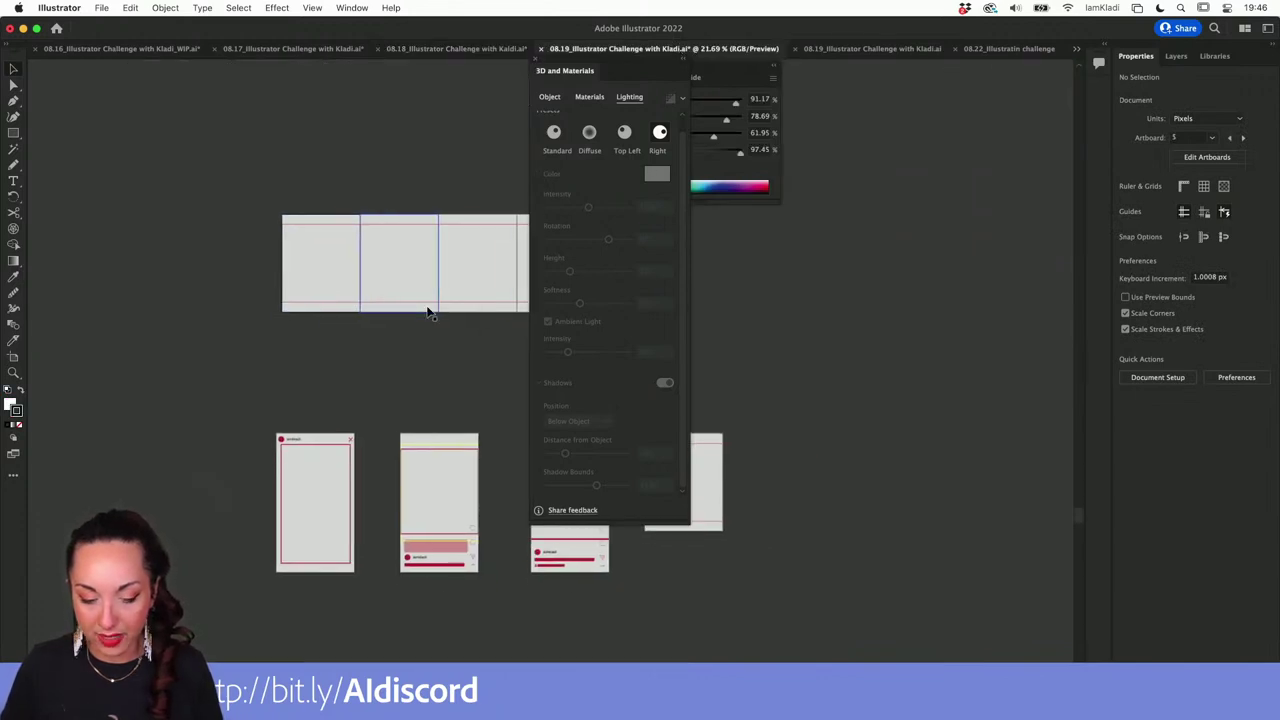
pyautogui.click(860, 50)
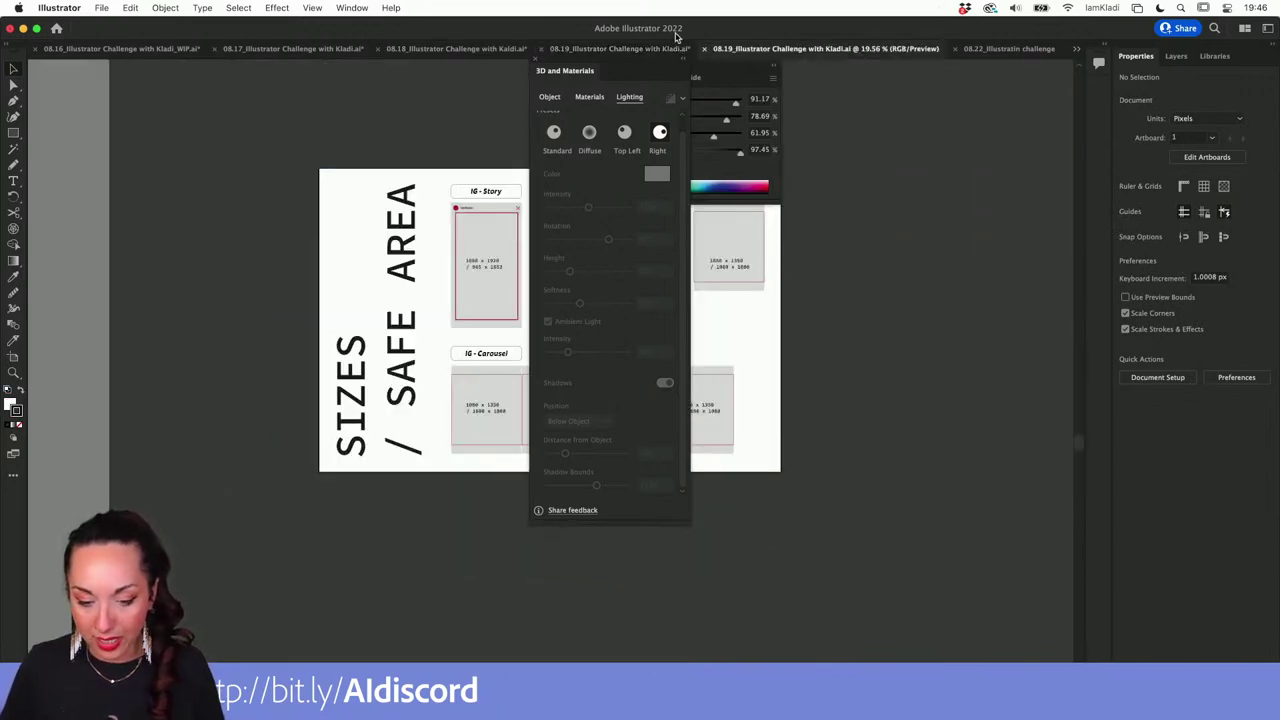
pyautogui.click(535, 61)
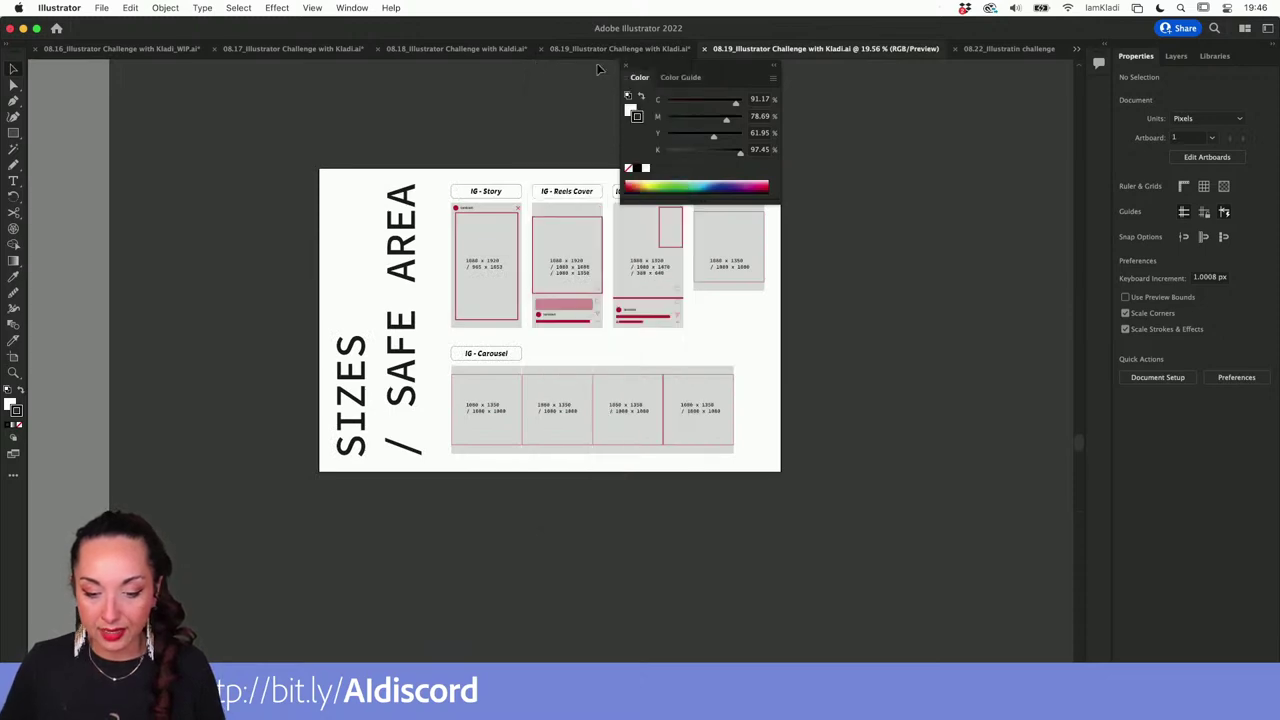
pyautogui.click(628, 66)
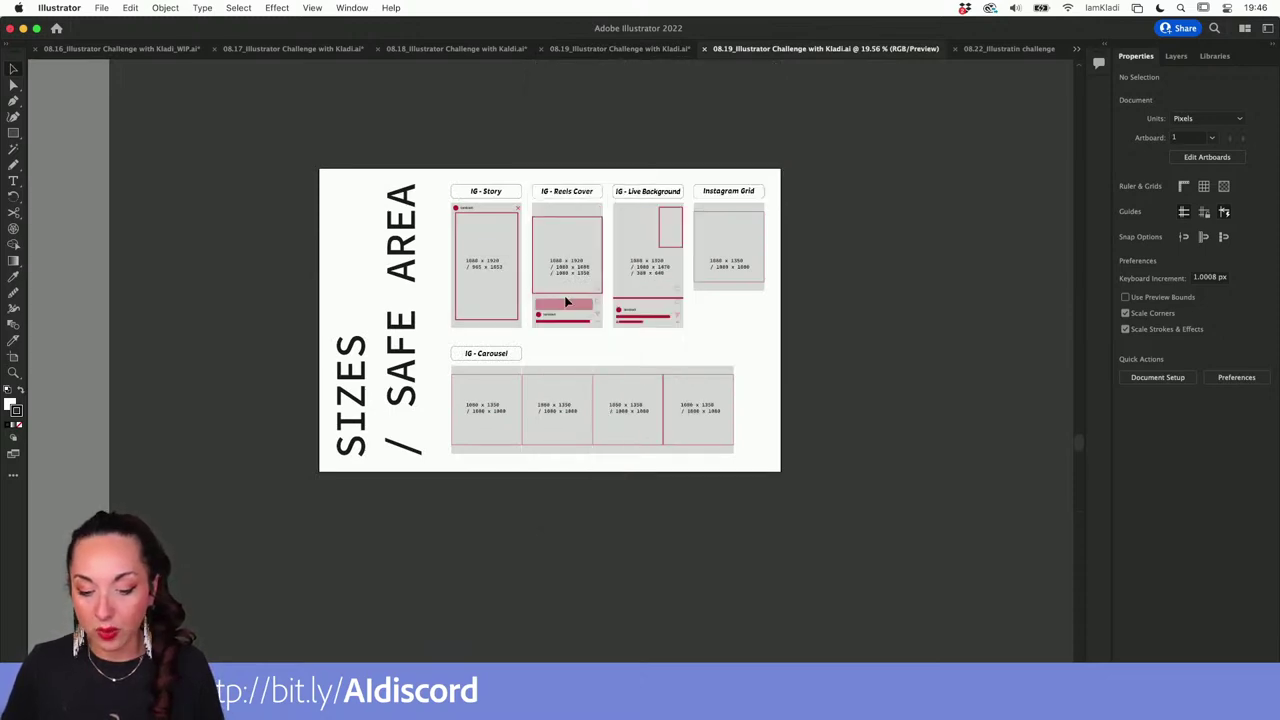
pyautogui.scroll(5, 565, 301)
pyautogui.hscroll(2, 565, 301)
pyautogui.scroll(1, 565, 301)
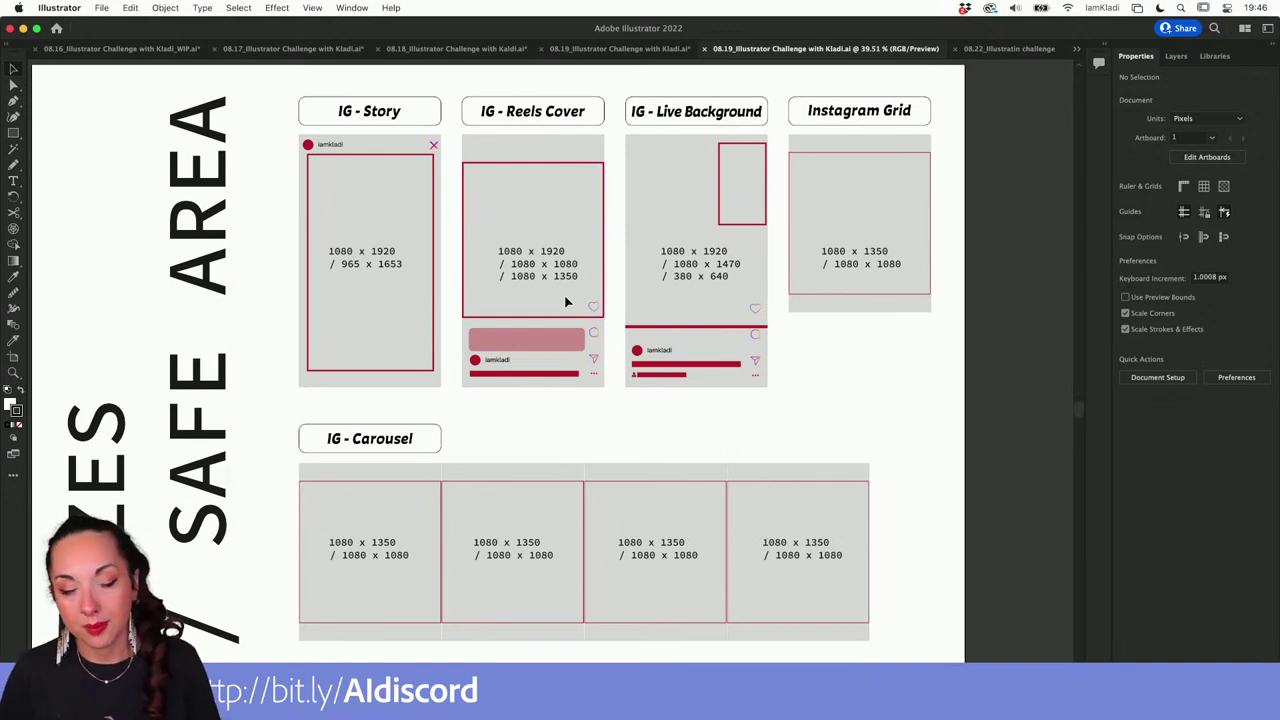
# Switch to the editable 08.19 template and toggle the Samples layer's visibility off and back on.
pyautogui.click(603, 49)
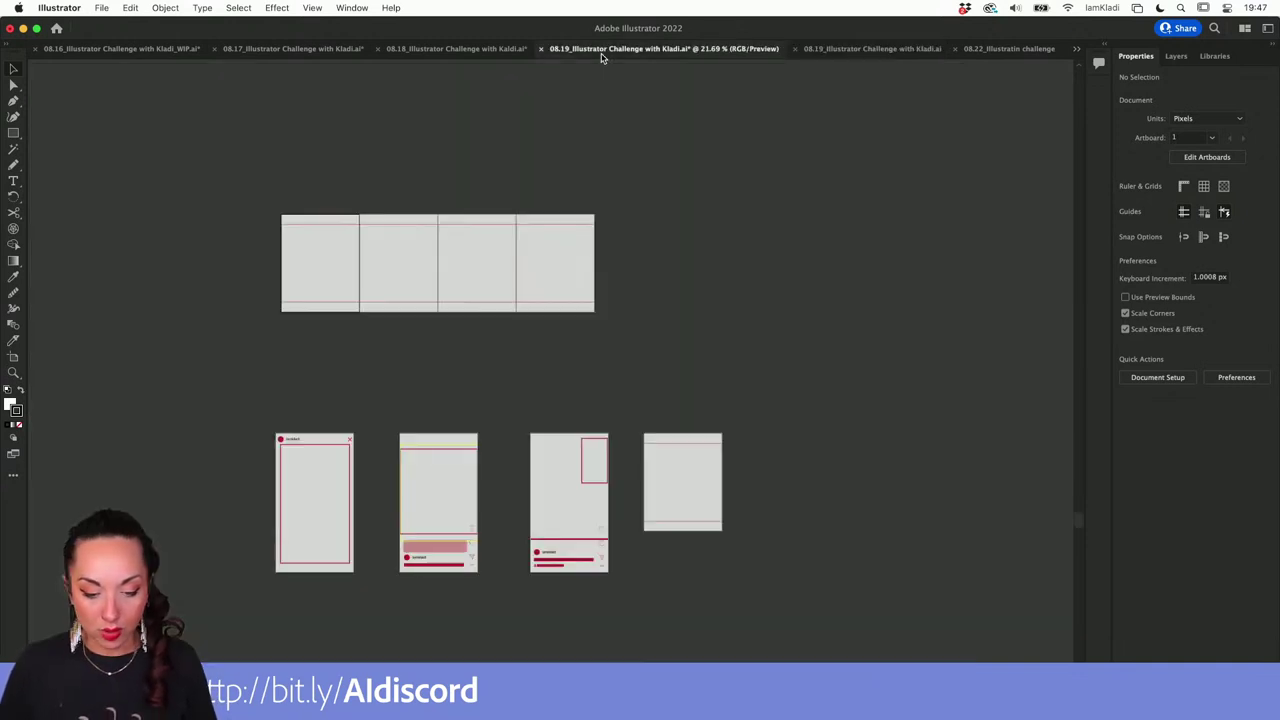
pyautogui.scroll(3, 622, 428)
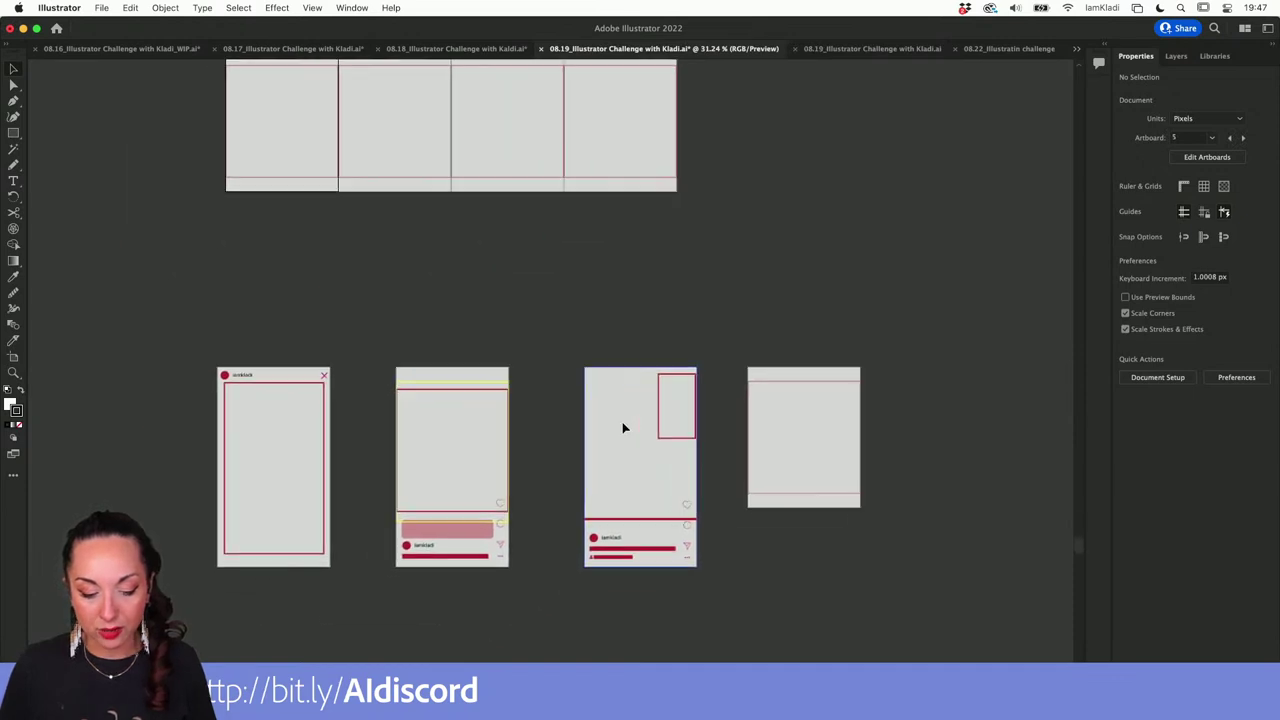
pyautogui.click(1177, 57)
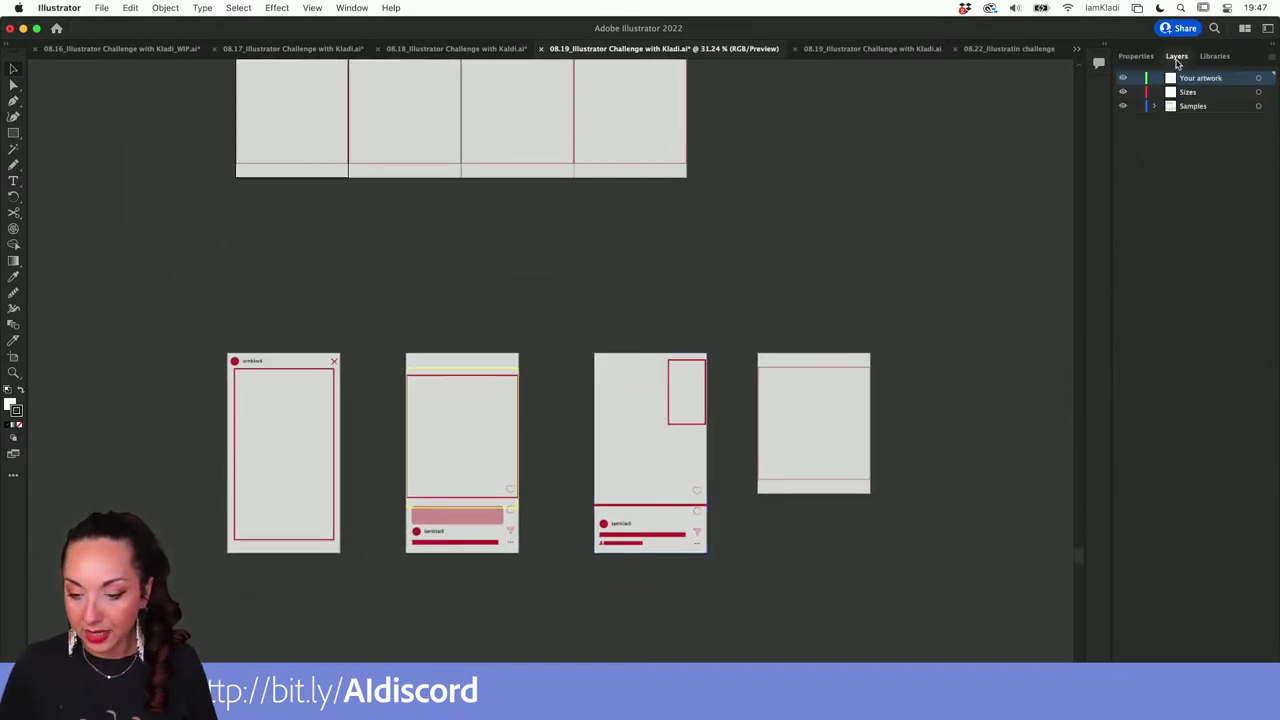
pyautogui.click(1123, 106)
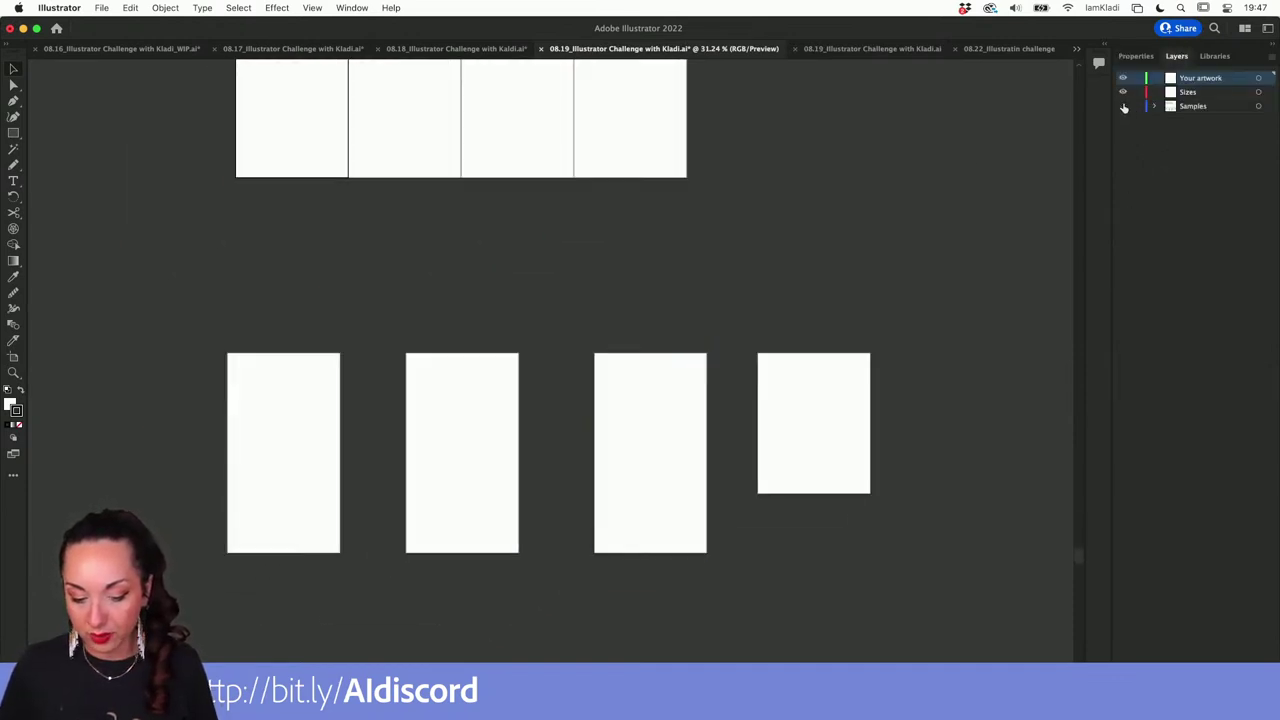
pyautogui.scroll(2, 854, 283)
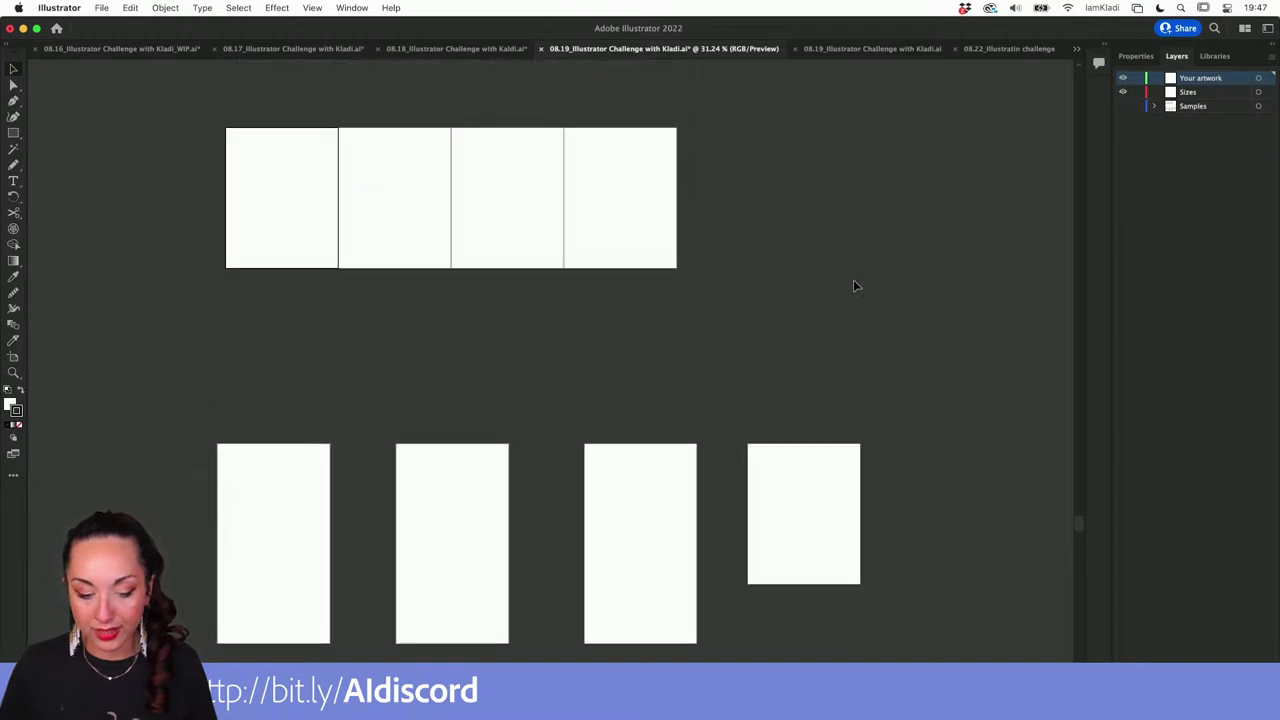
pyautogui.click(1123, 106)
pyautogui.scroll(3, 591, 350)
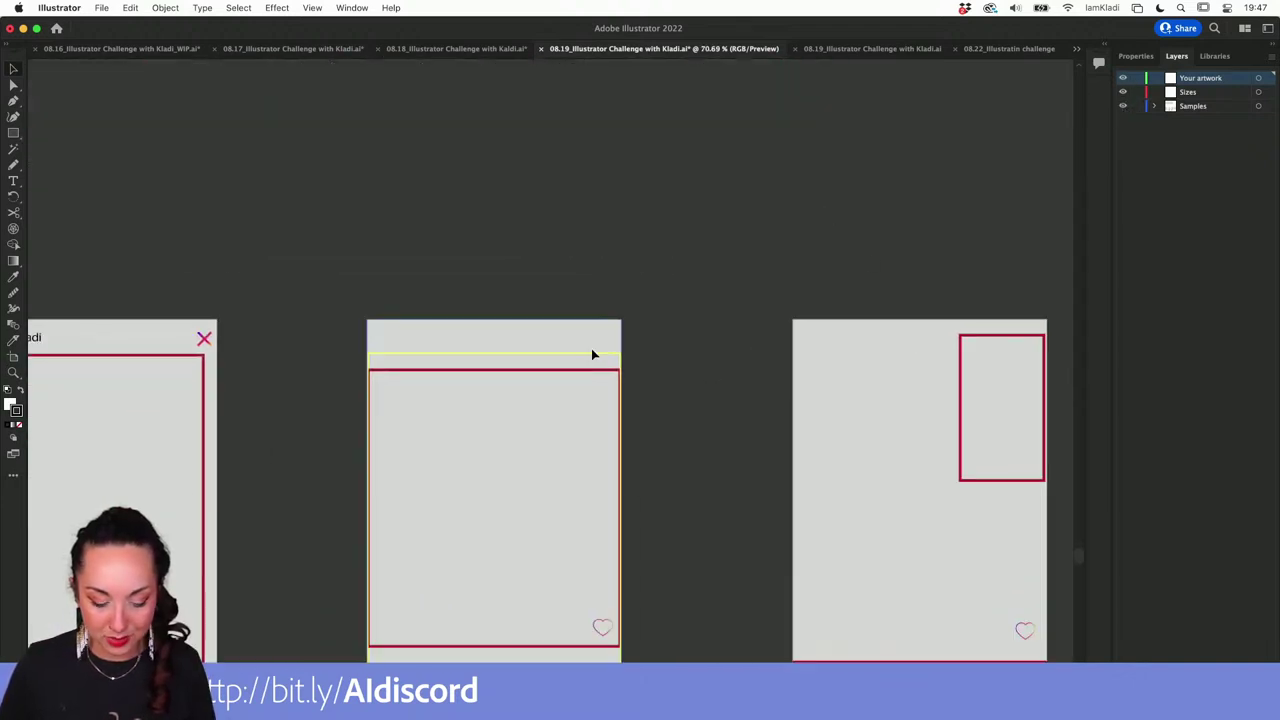
pyautogui.hscroll(-6, 592, 353)
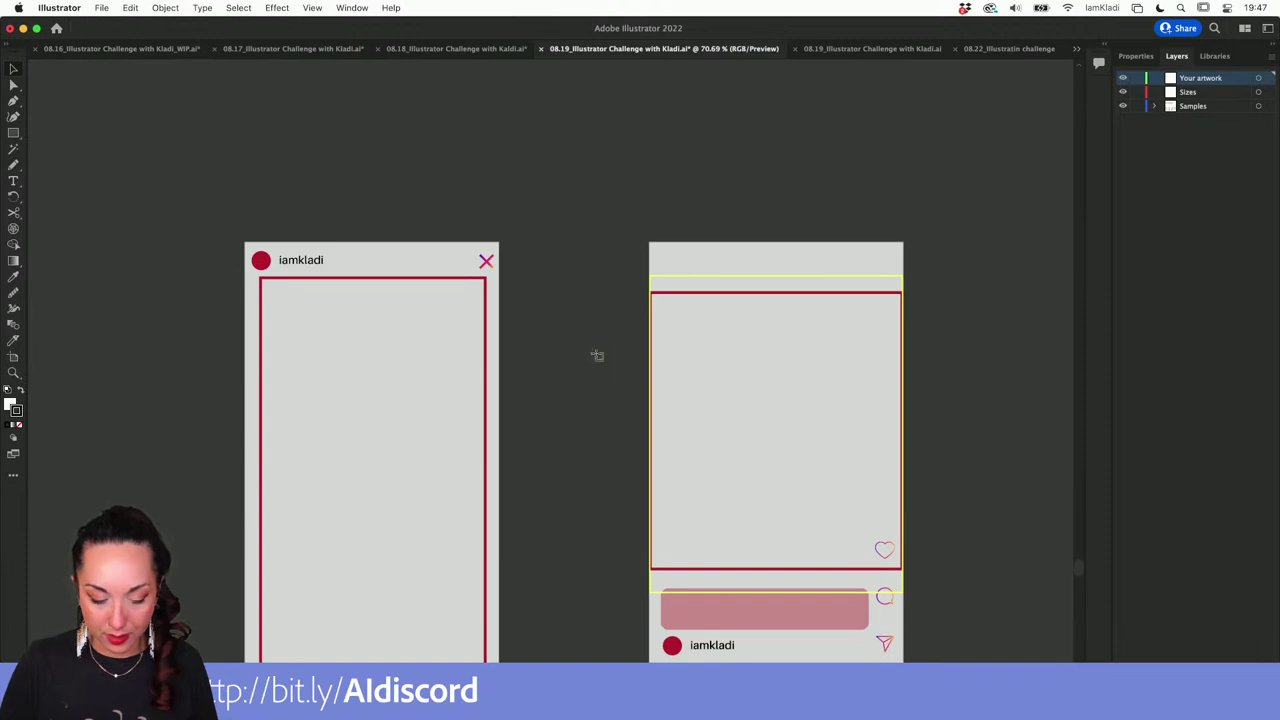
# Review the IG Story and IG Reel Cover artboard options without changing them.
pyautogui.hotkey('shift', 'o')
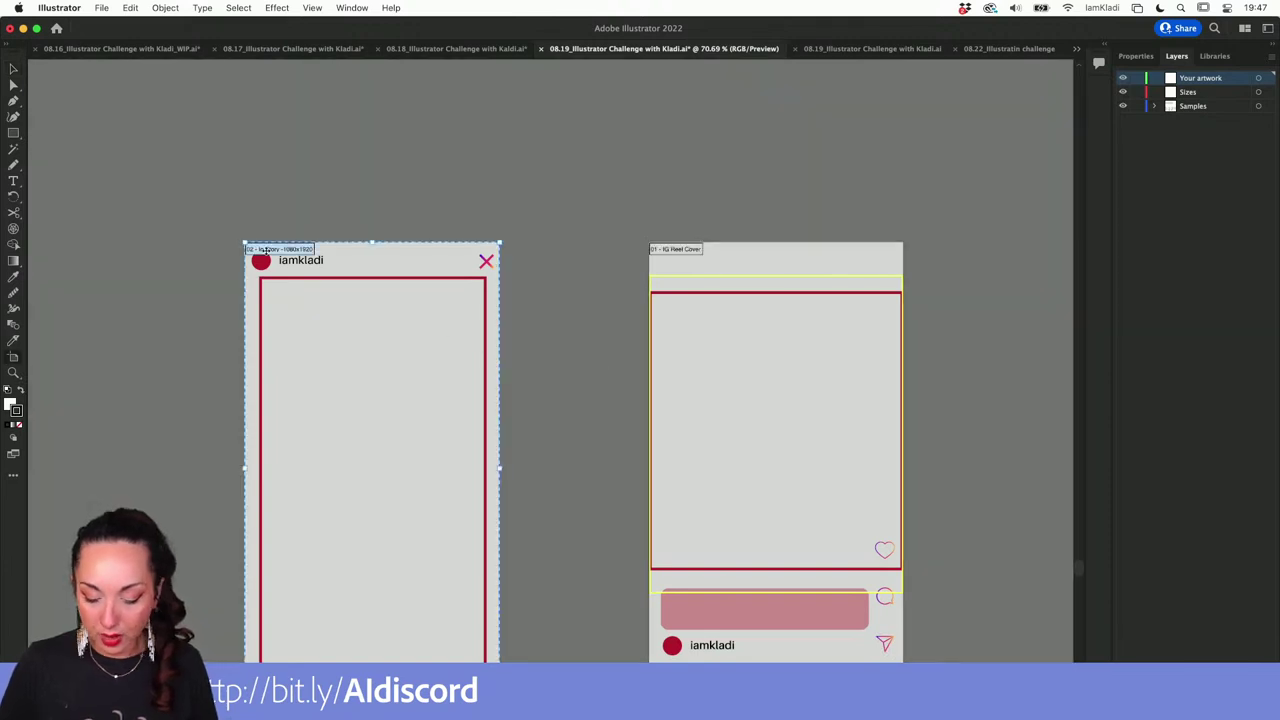
pyautogui.doubleClick(264, 250)
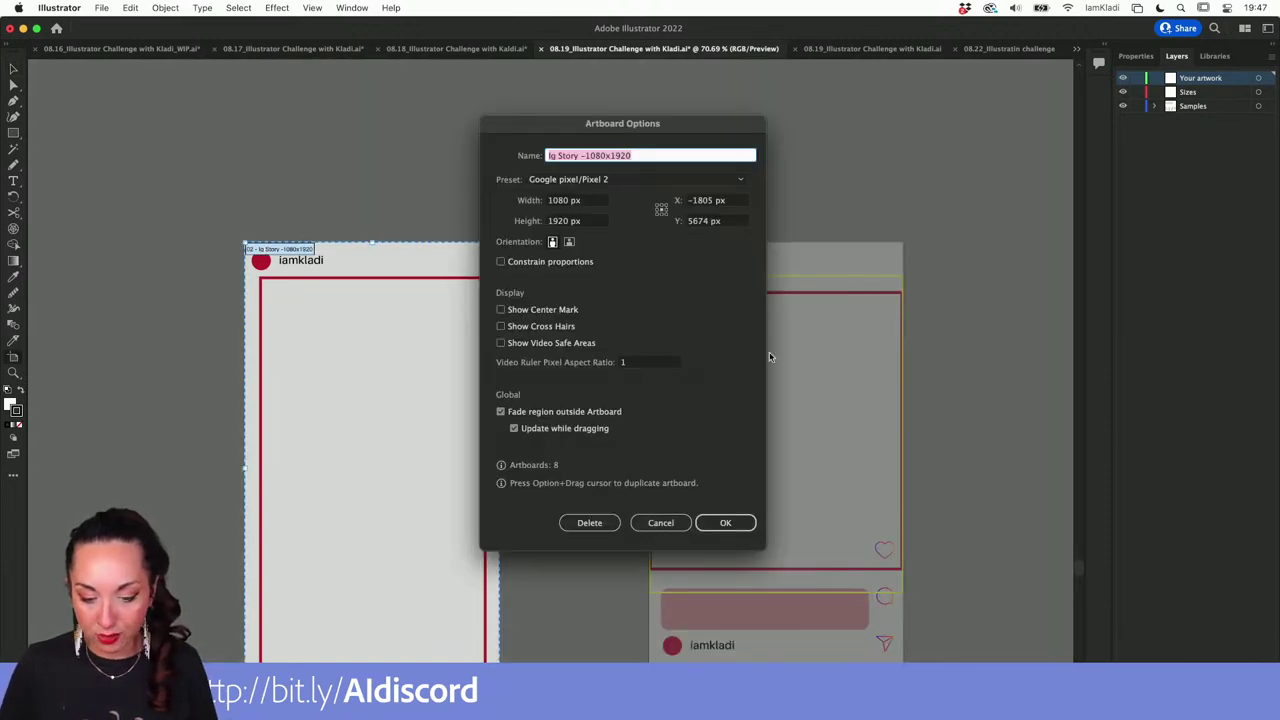
pyautogui.click(660, 522)
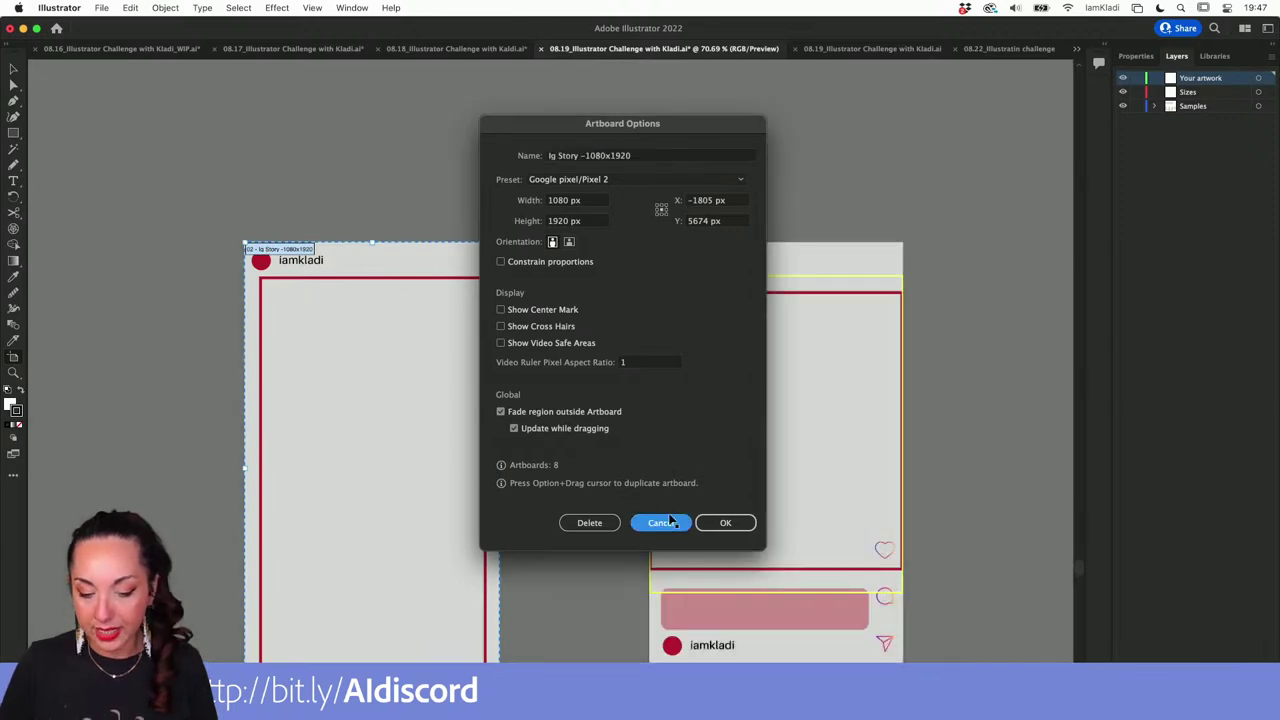
pyautogui.doubleClick(763, 428)
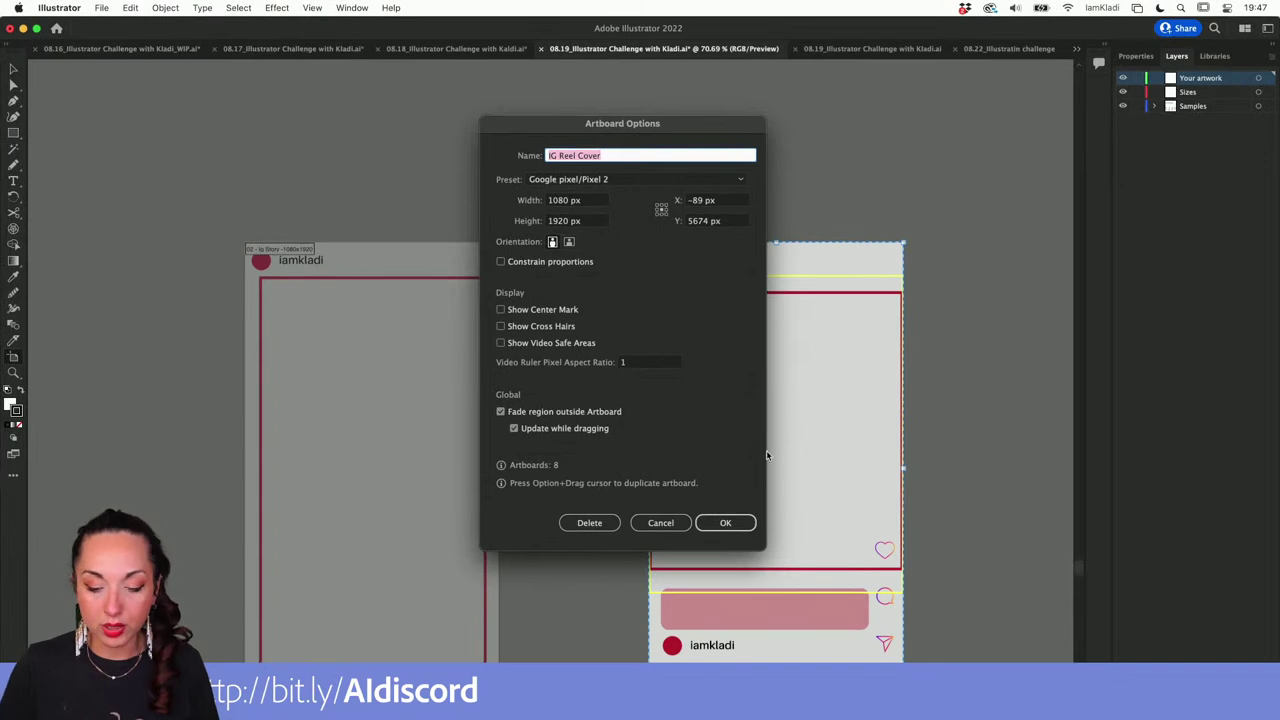
pyautogui.write('v')
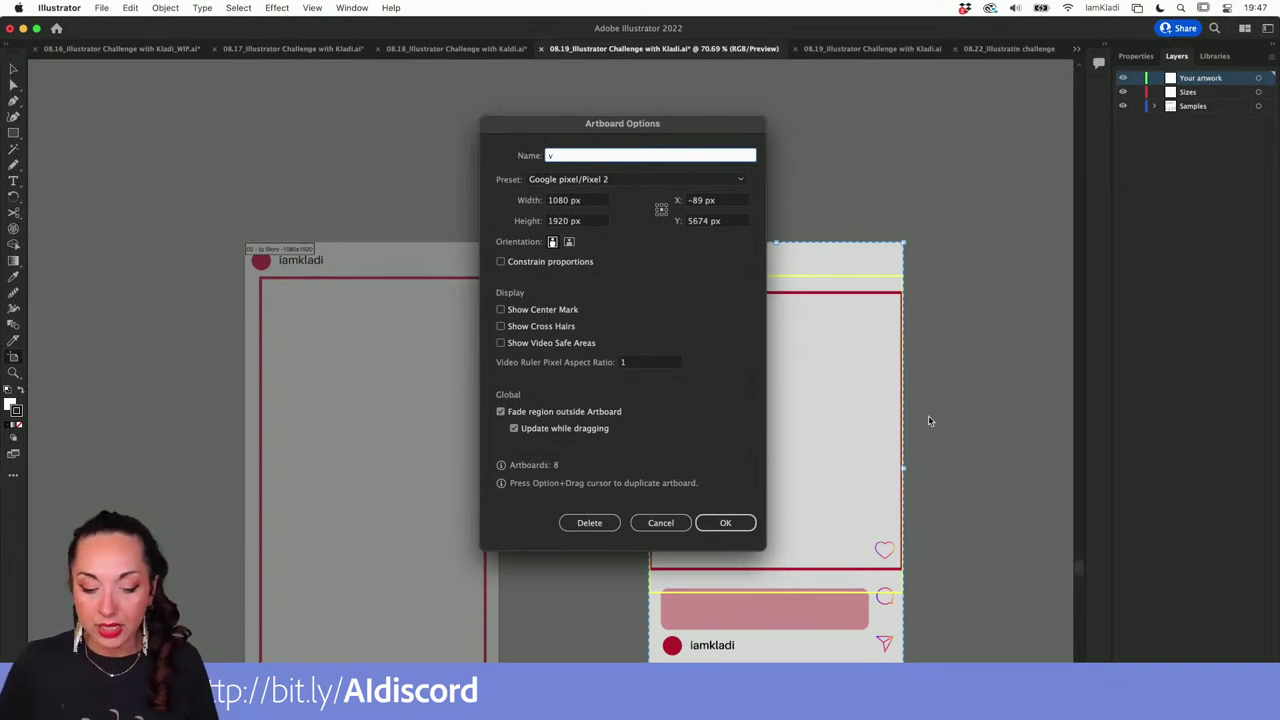
pyautogui.click(660, 522)
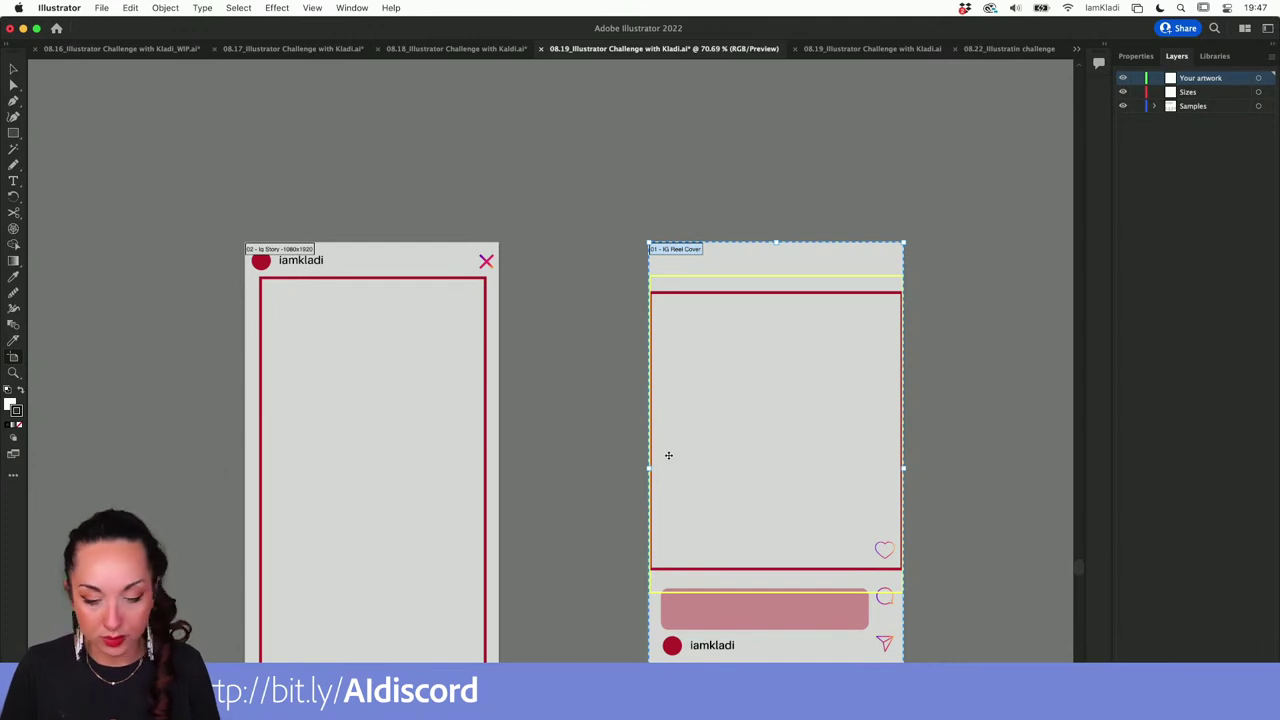
pyautogui.click(861, 59)
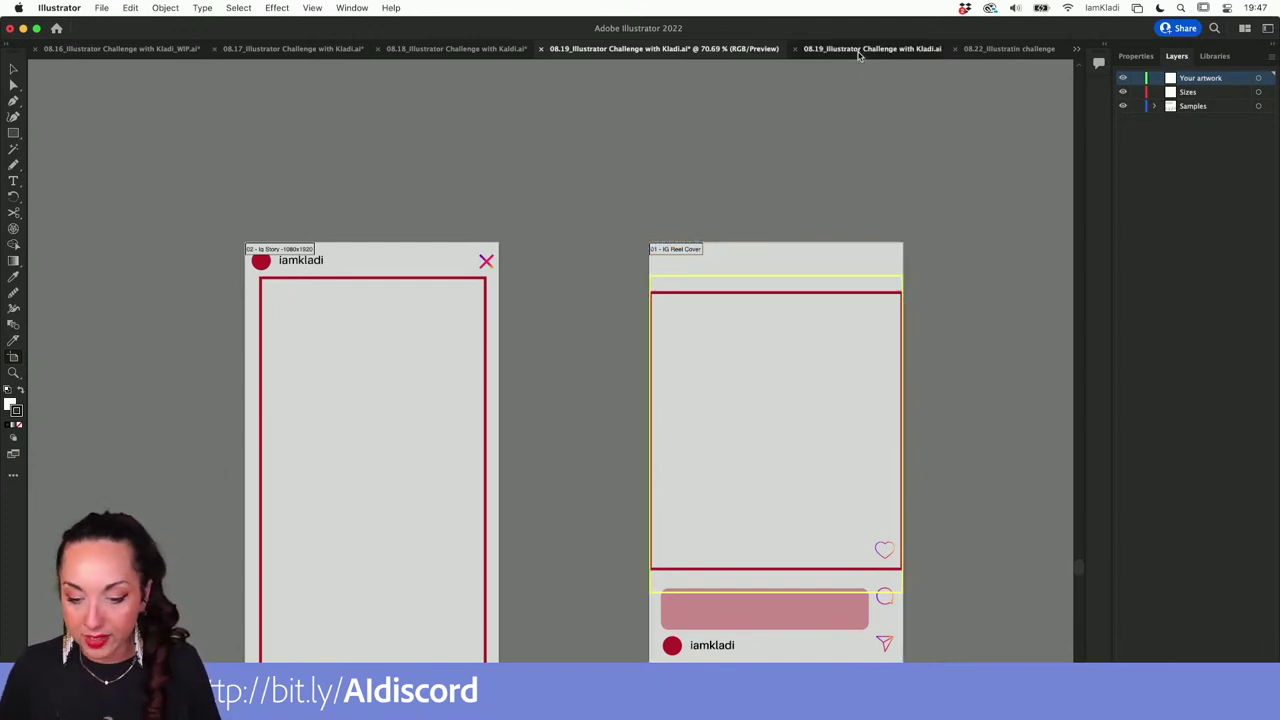
# Glance at the Instagram sizes reference, then make the 08.22 alphabet document active.
pyautogui.click(858, 52)
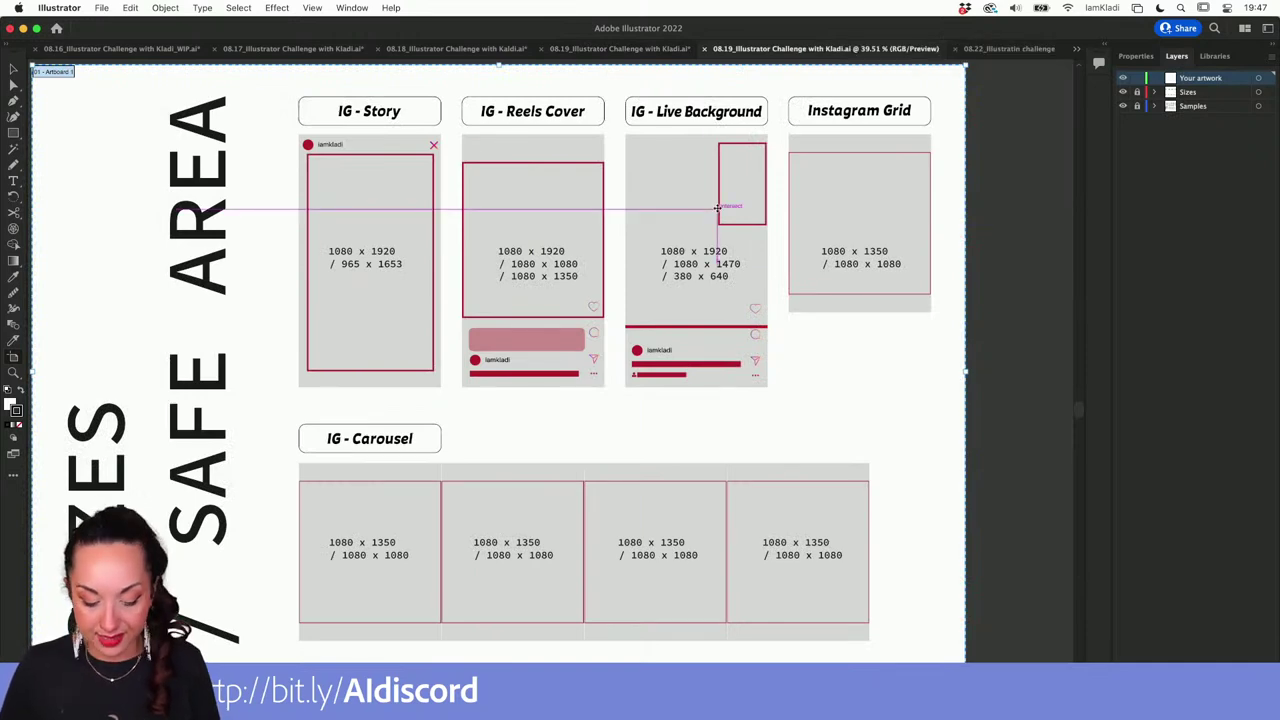
pyautogui.click(717, 208)
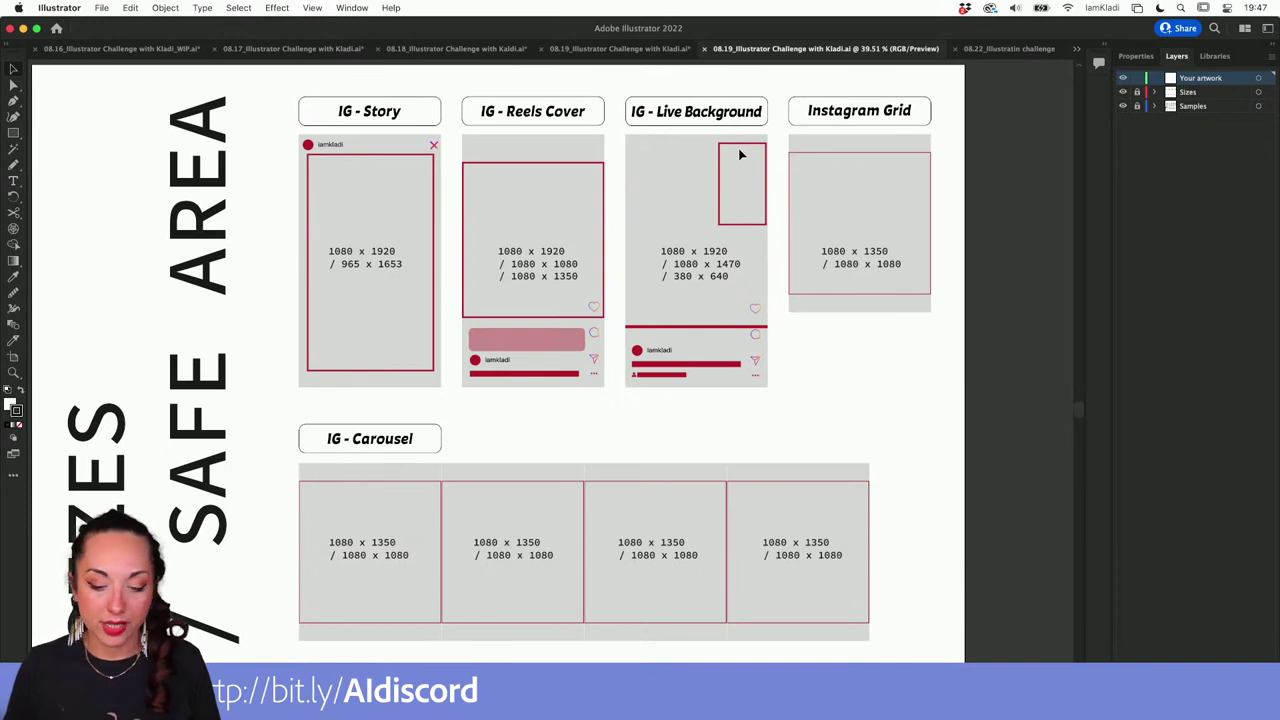
pyautogui.click(990, 49)
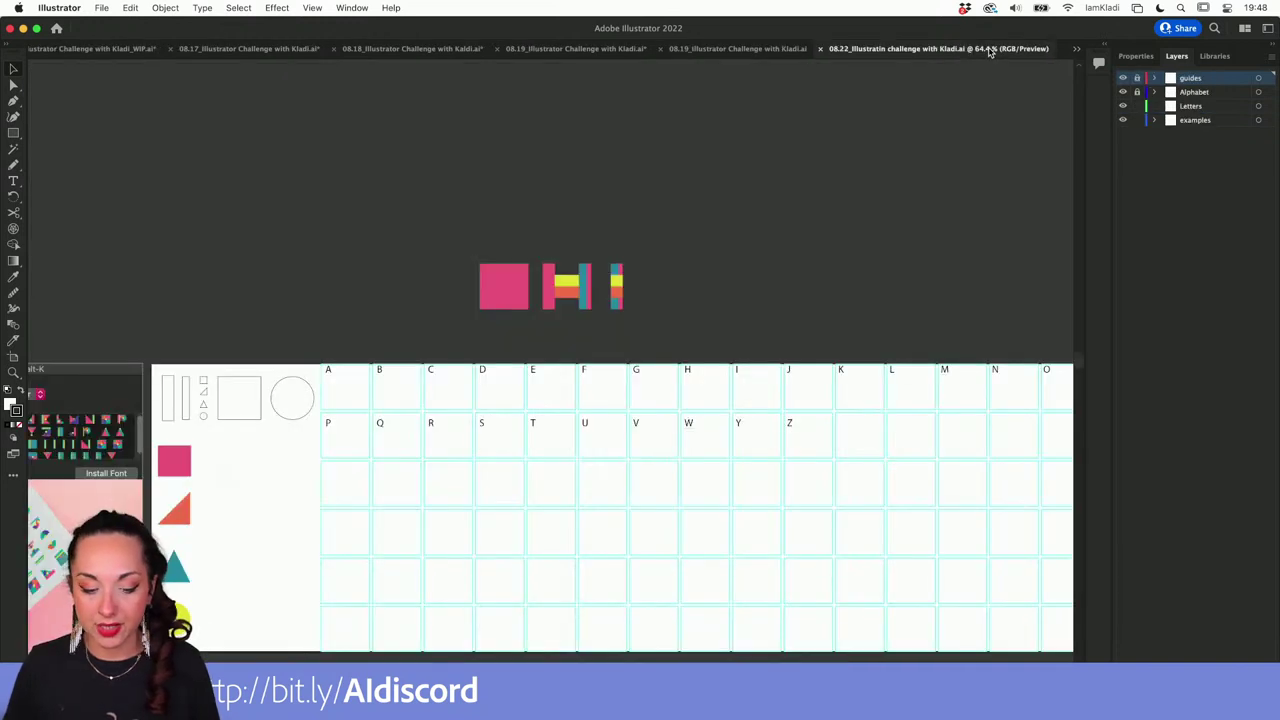
pyautogui.hscroll(-10, 462, 217)
pyautogui.scroll(-3, 462, 217)
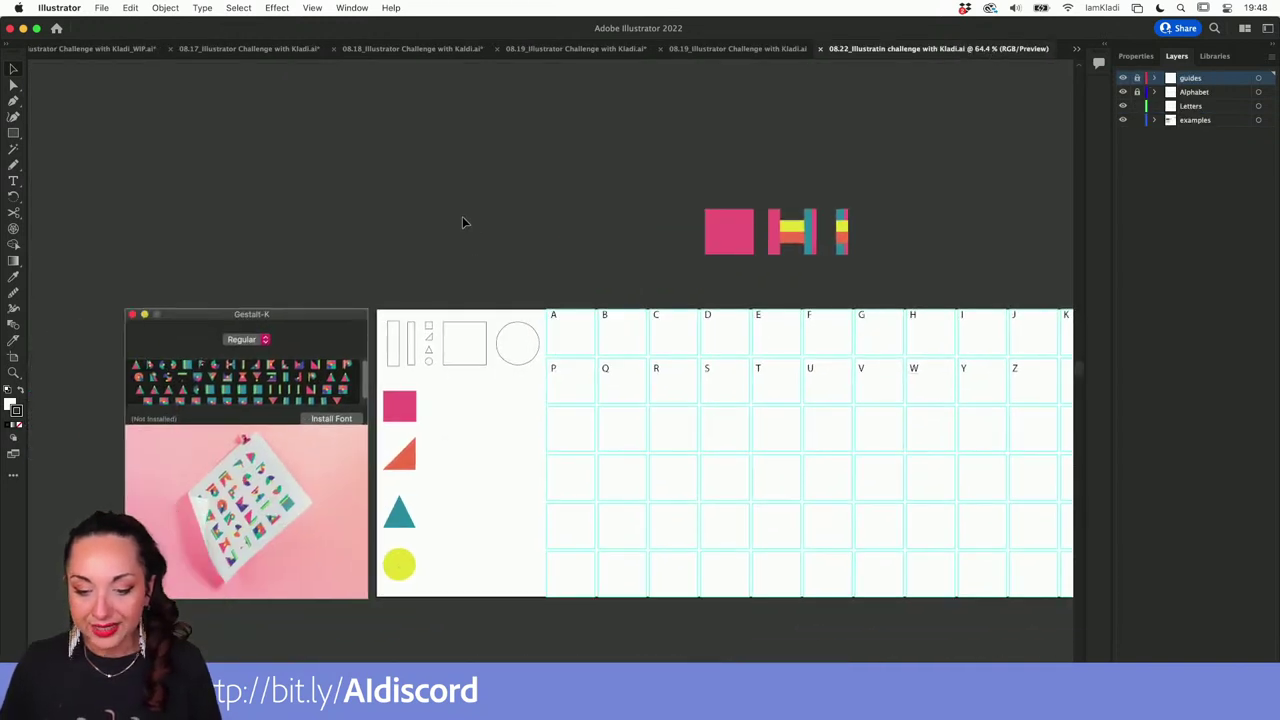
# Pan and zoom around the Gestalt-K font preview artwork to inspect it.
pyautogui.scroll(10, 141, 373)
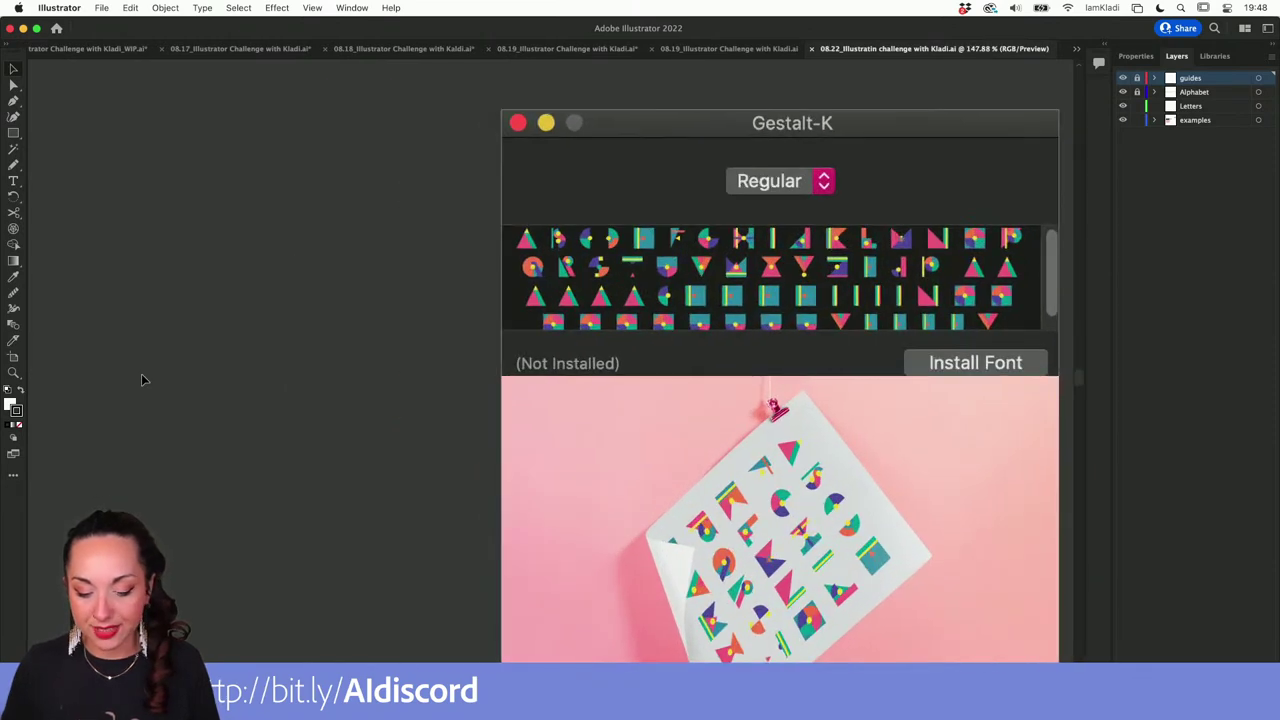
pyautogui.hscroll(5, 557, 393)
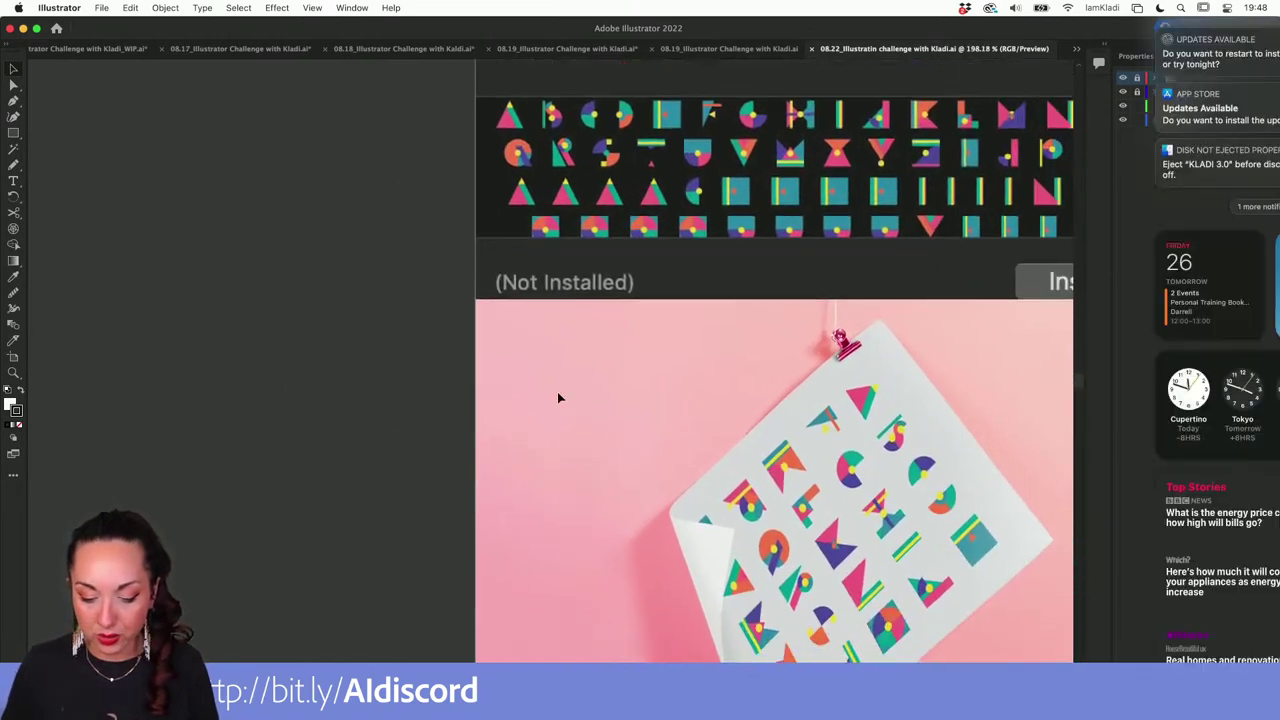
pyautogui.hscroll(-5, 750, 383)
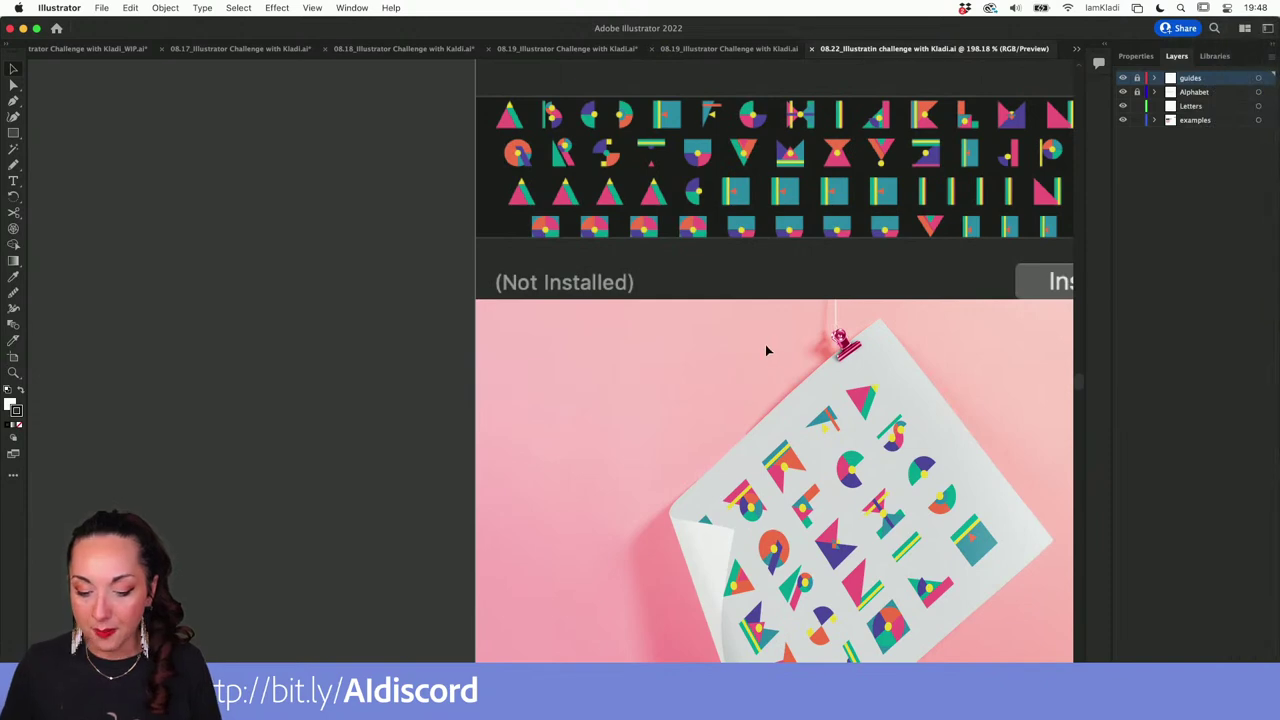
pyautogui.hscroll(4, 763, 349)
pyautogui.scroll(-3, 763, 349)
pyautogui.scroll(3, 773, 358)
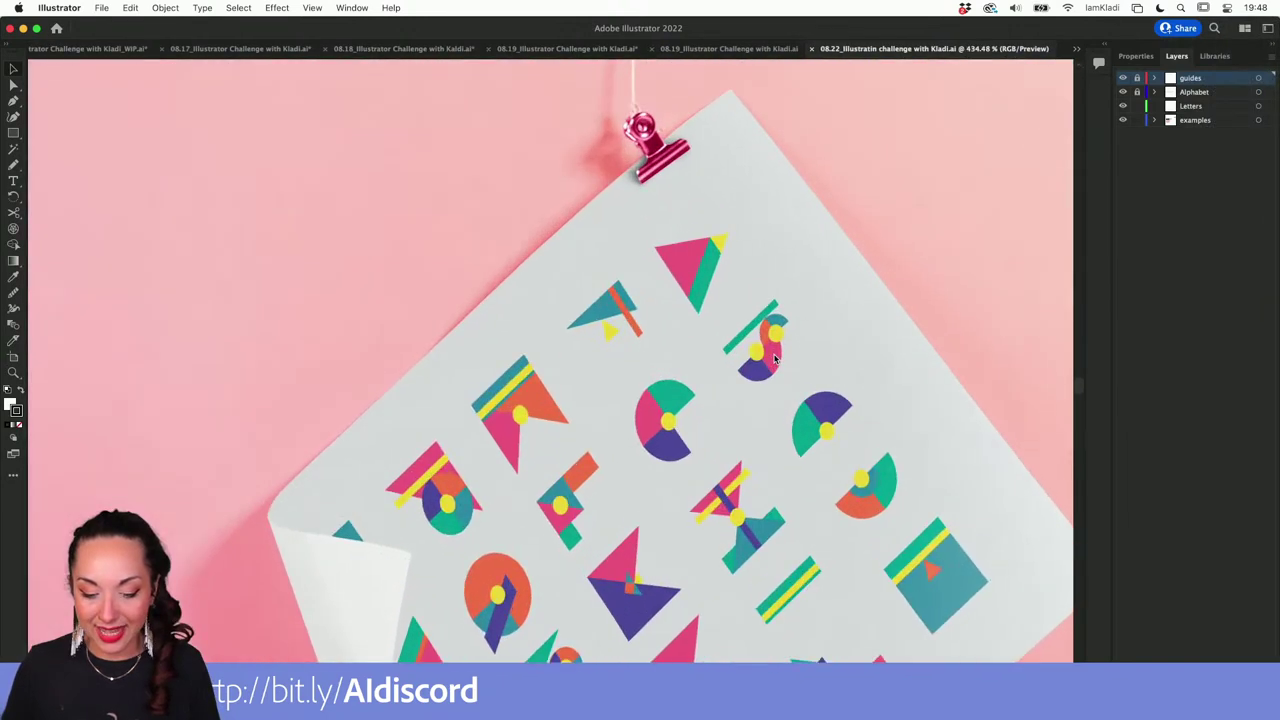
pyautogui.scroll(-5, 773, 358)
pyautogui.hscroll(5, 773, 358)
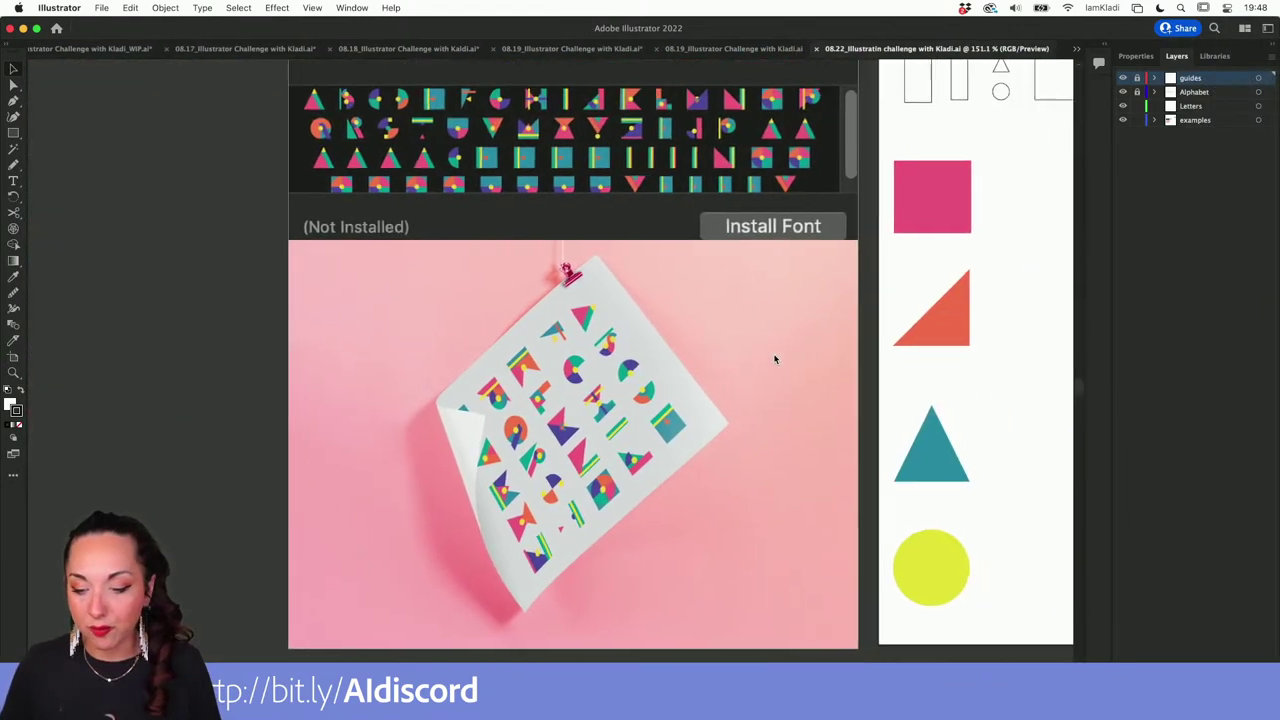
pyautogui.click(352, 8)
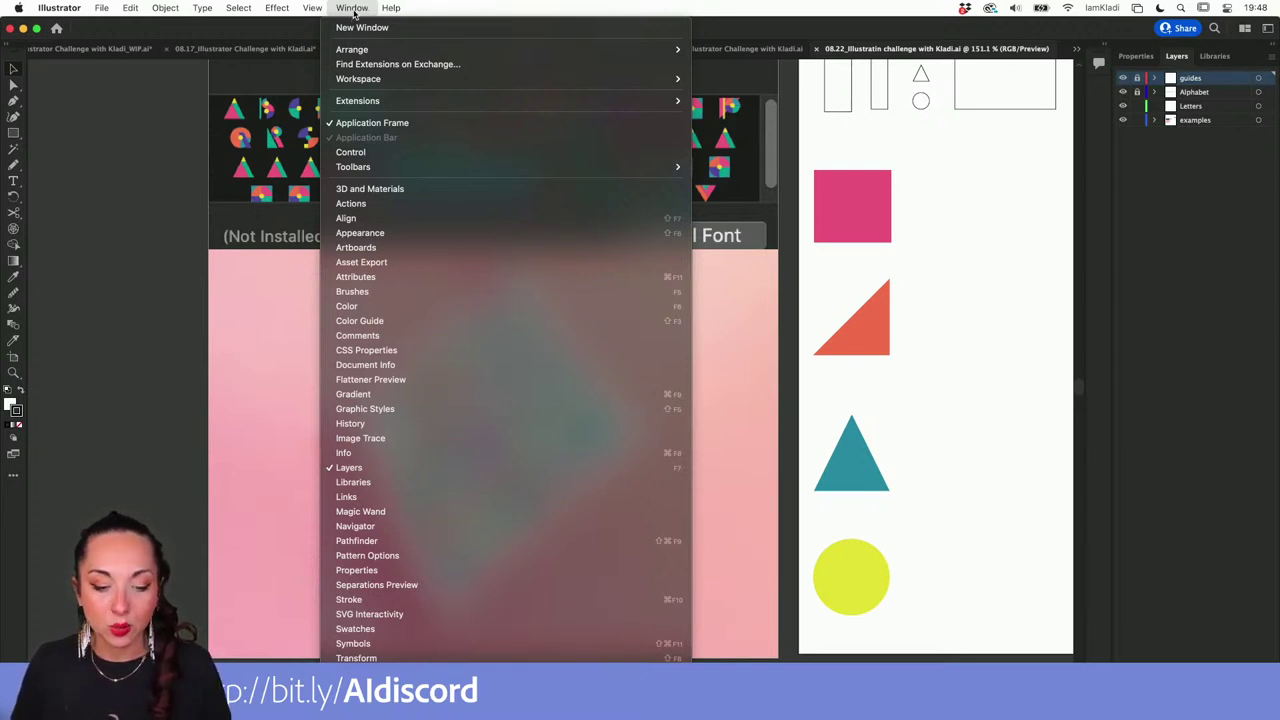
# Open Fontself Maker 3.5.7 and drag the striped H artwork into it as a new glyph.
pyautogui.moveTo(492, 107)
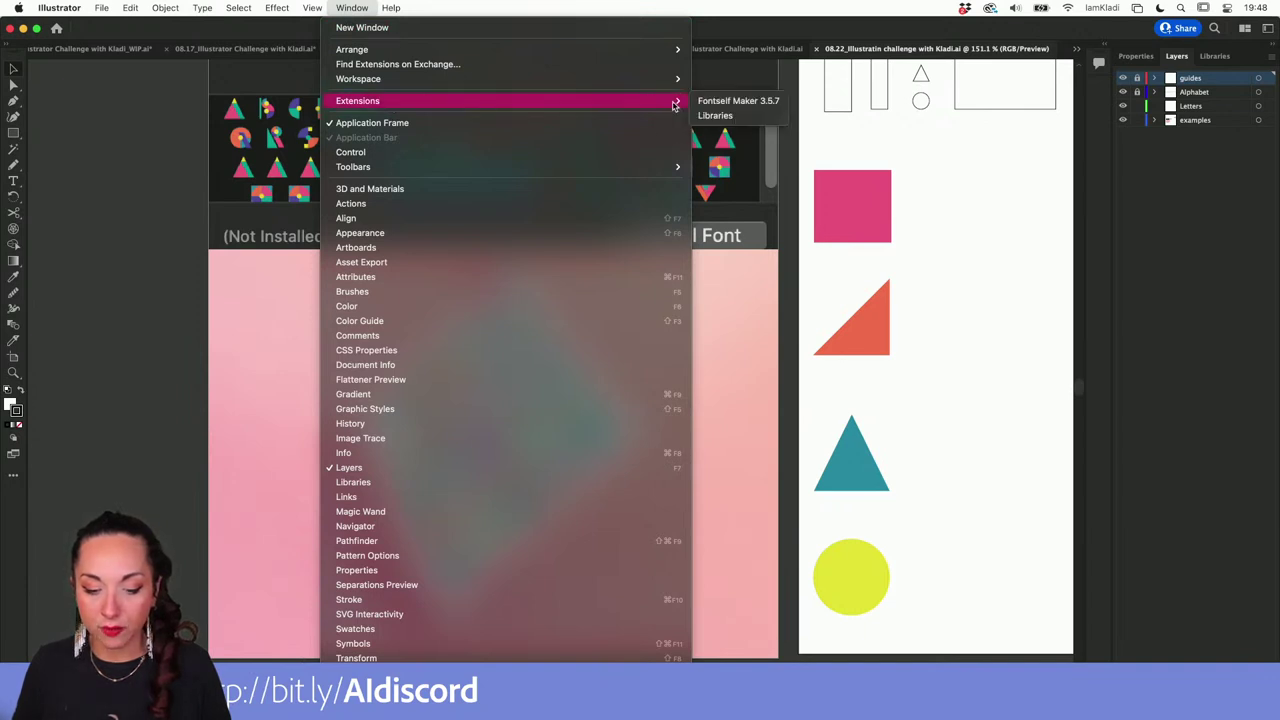
pyautogui.click(740, 101)
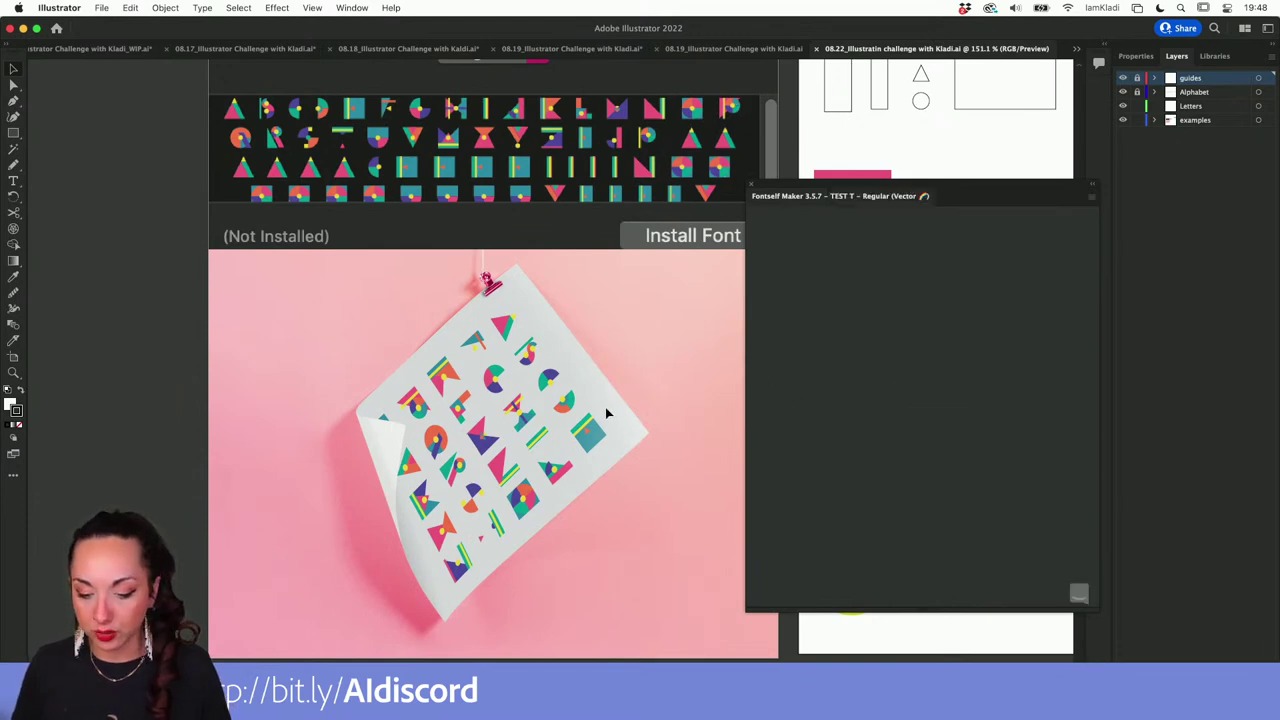
pyautogui.hscroll(2, 606, 410)
pyautogui.scroll(1, 606, 410)
pyautogui.hscroll(5, 605, 412)
pyautogui.scroll(3, 605, 412)
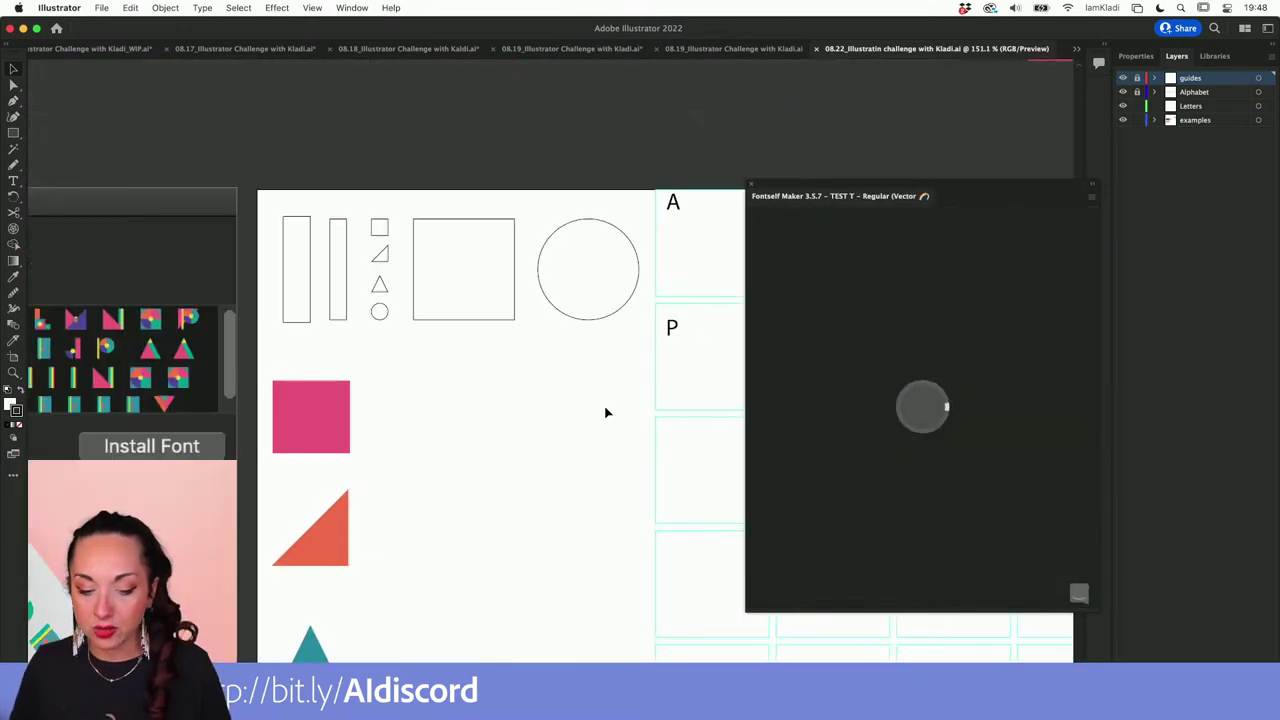
pyautogui.scroll(-5, 606, 412)
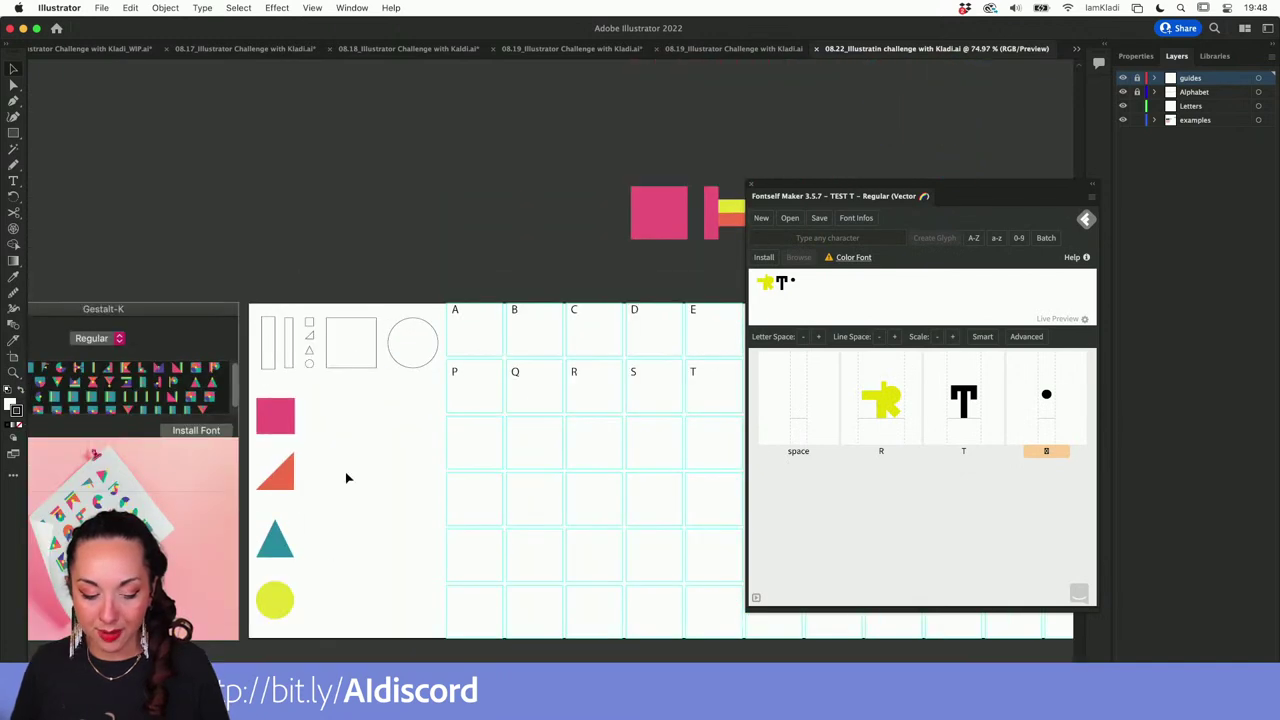
pyautogui.hscroll(5, 440, 468)
pyautogui.scroll(2, 531, 369)
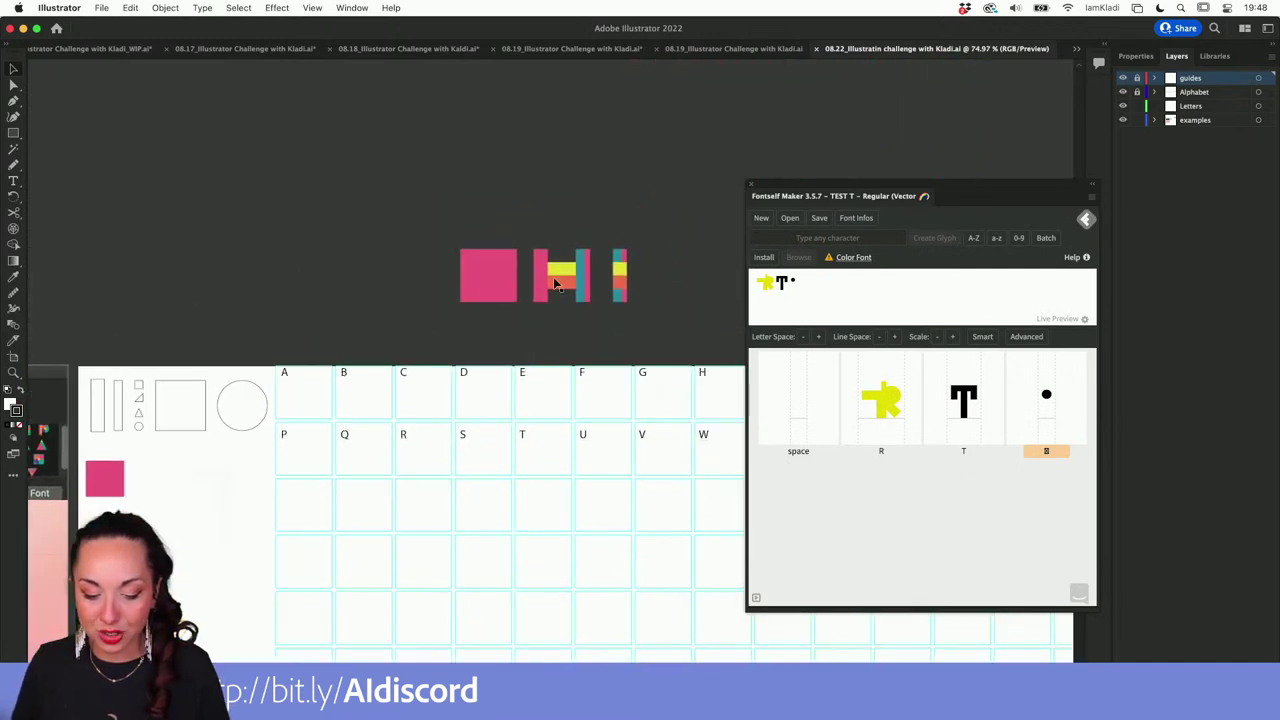
pyautogui.moveTo(536, 240)
pyautogui.mouseDown()
pyautogui.moveTo(597, 310)
pyautogui.moveTo(592, 298)
pyautogui.moveTo(803, 429)
pyautogui.moveTo(831, 469)
pyautogui.moveTo(828, 541)
pyautogui.mouseUp()
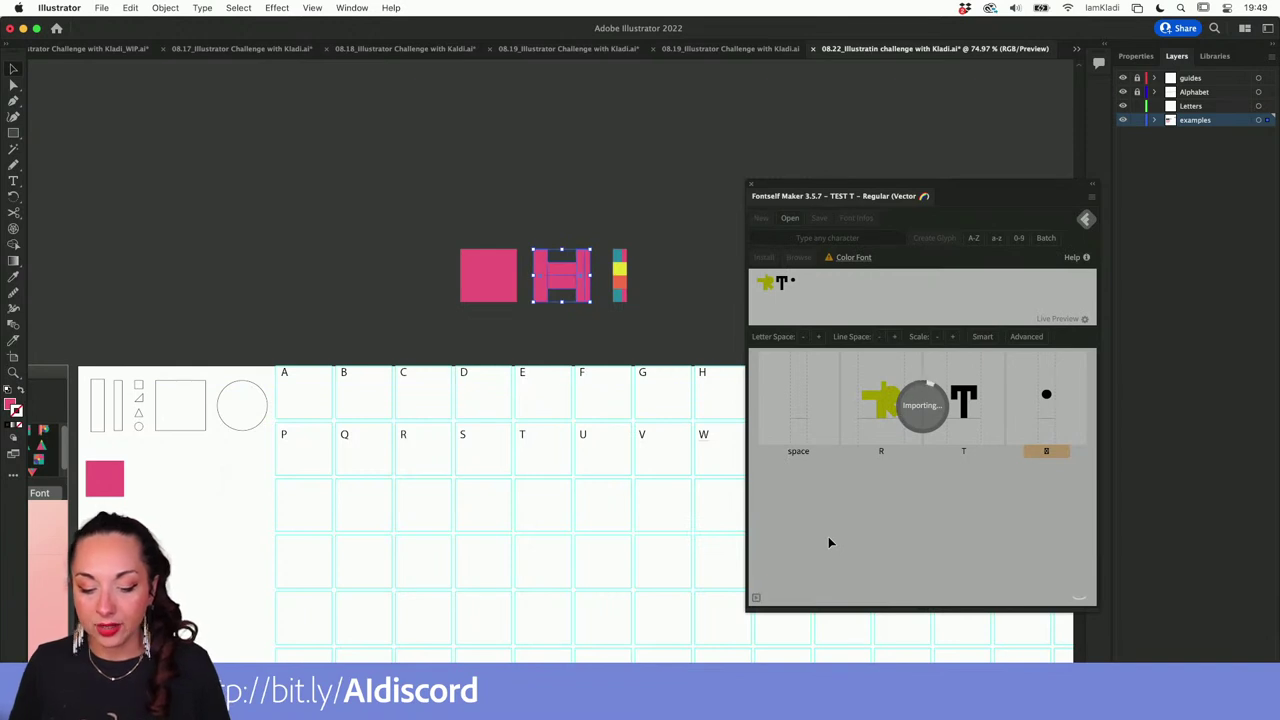
# Label the new striped glyph with the character H in Fontself.
pyautogui.scroll(-2, 828, 541)
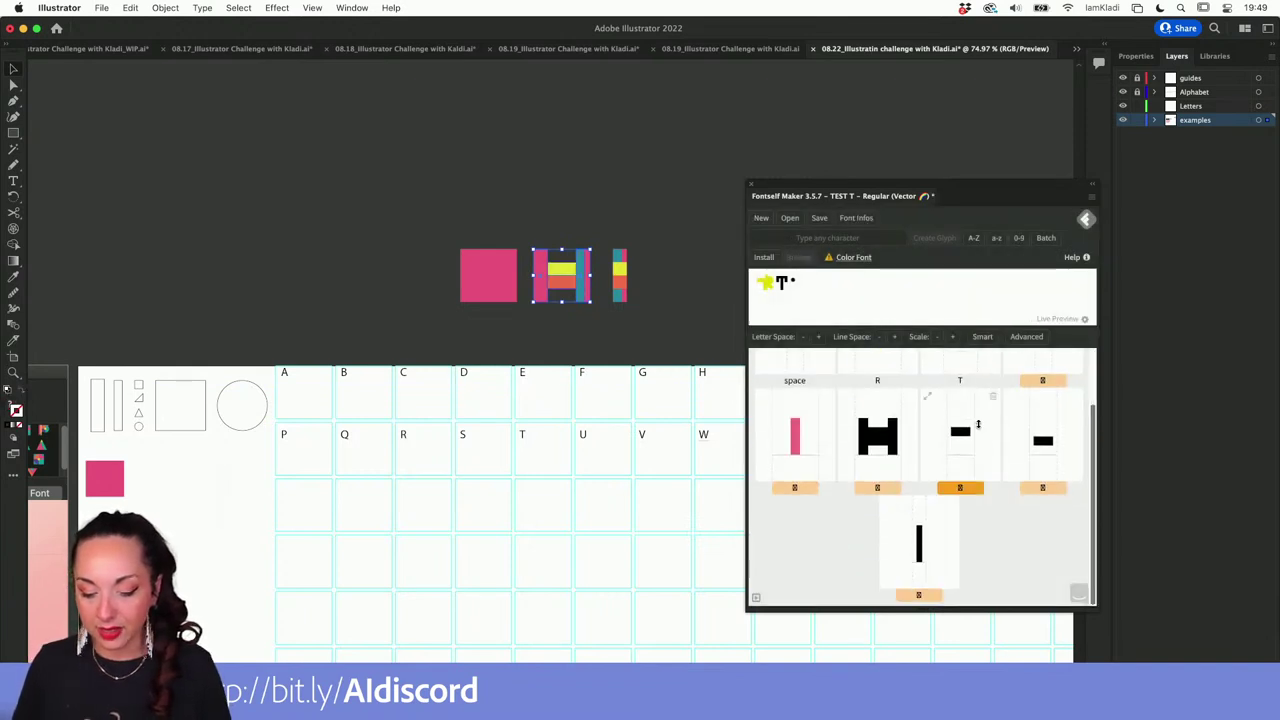
pyautogui.click(878, 489)
pyautogui.write('H')
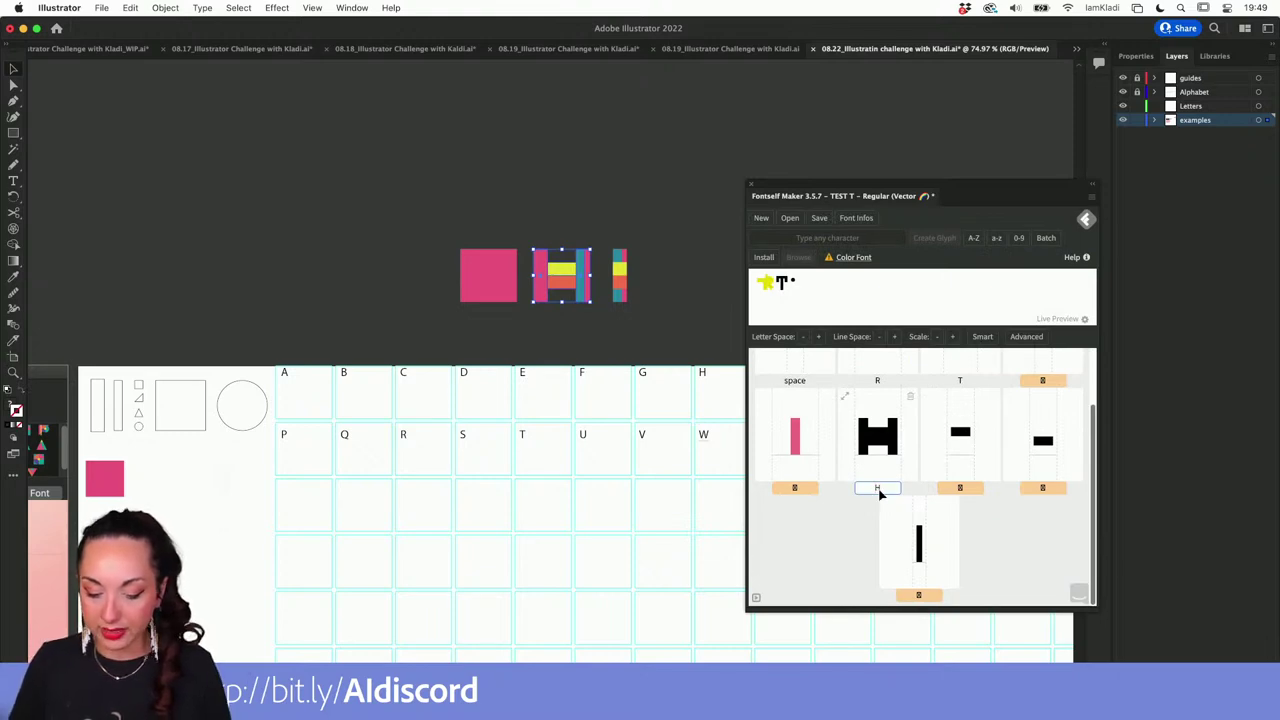
pyautogui.press('Return')
pyautogui.scroll(2, 990, 450)
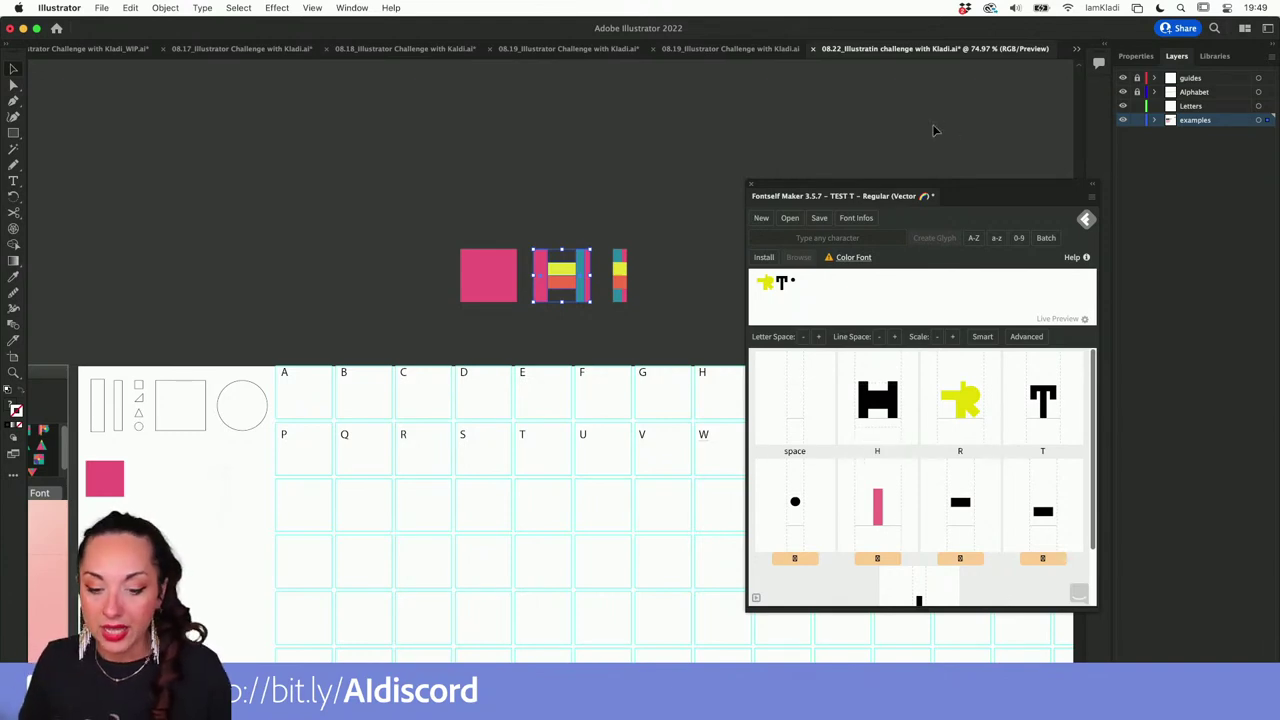
# Switch through the open documents and bring up the 08.23 illustration challenge file.
pyautogui.click(703, 52)
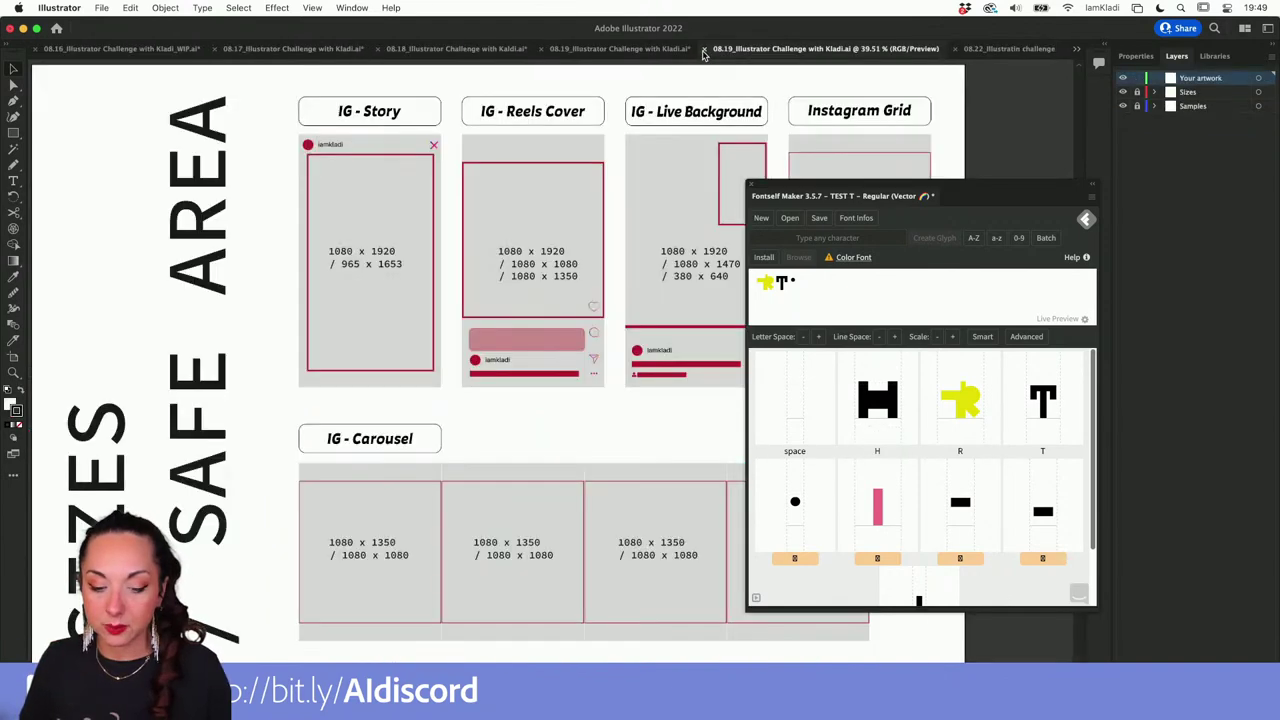
pyautogui.click(990, 54)
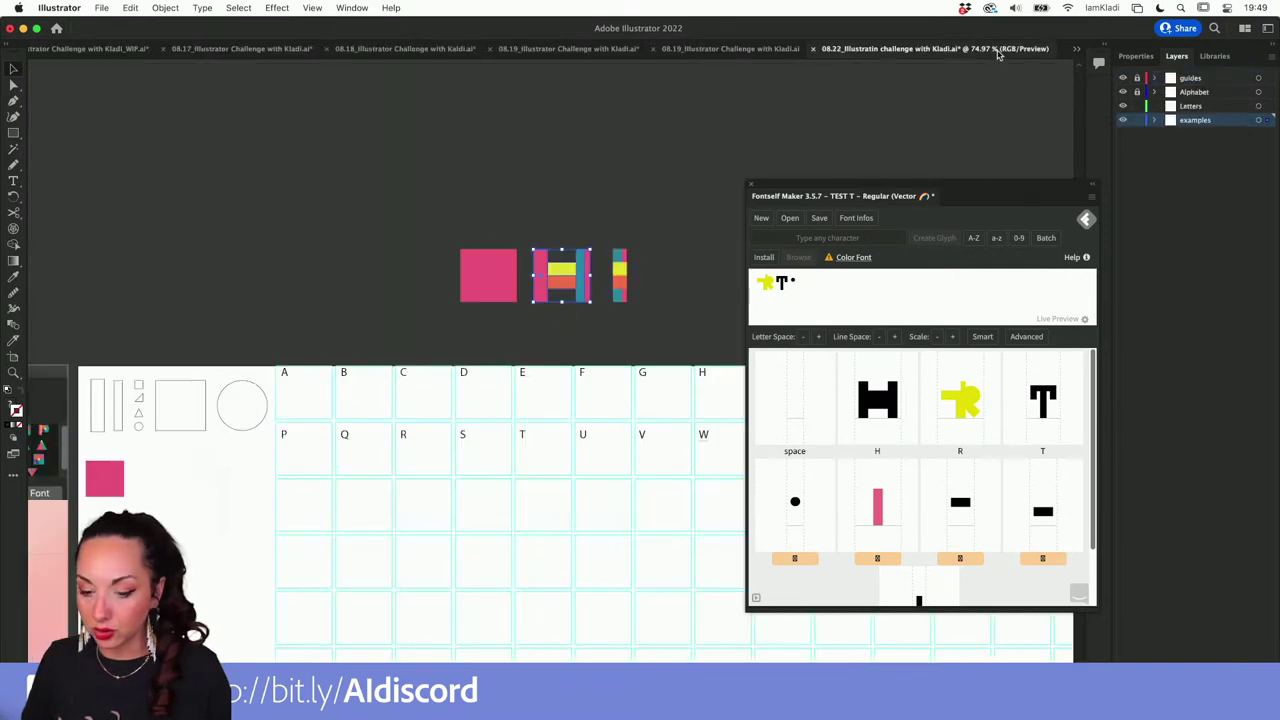
pyautogui.click(1076, 50)
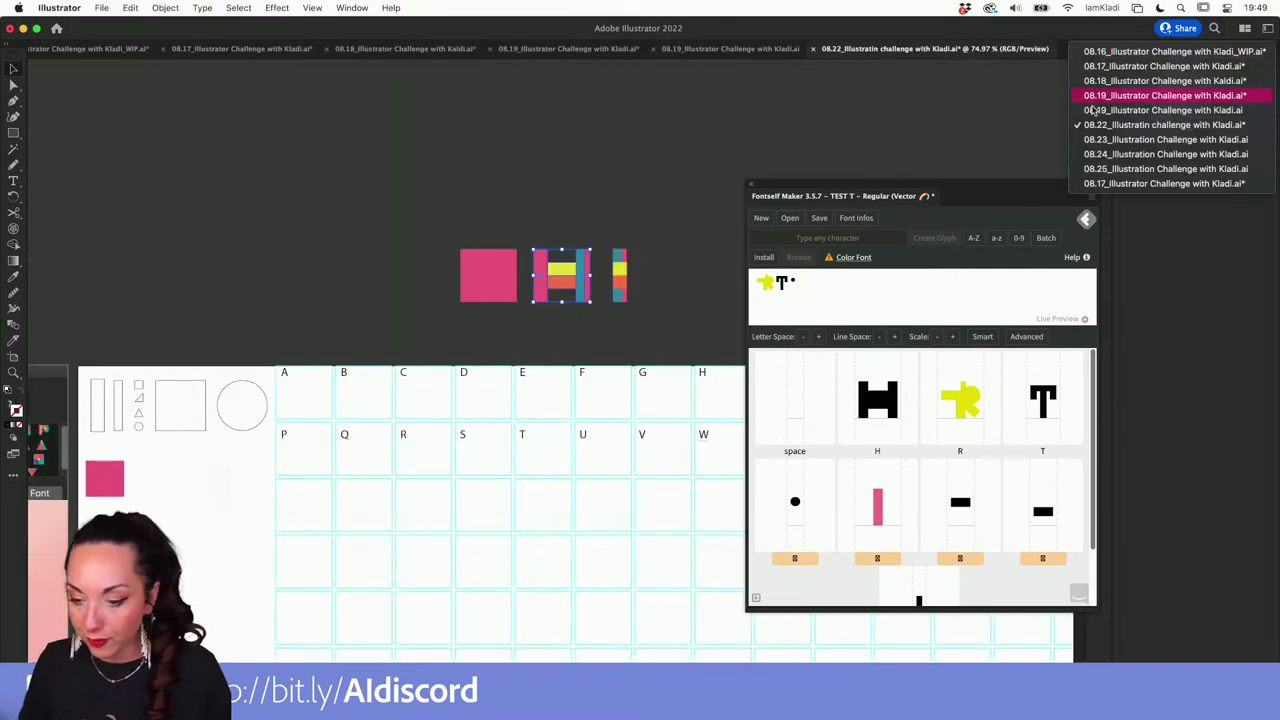
pyautogui.click(1097, 140)
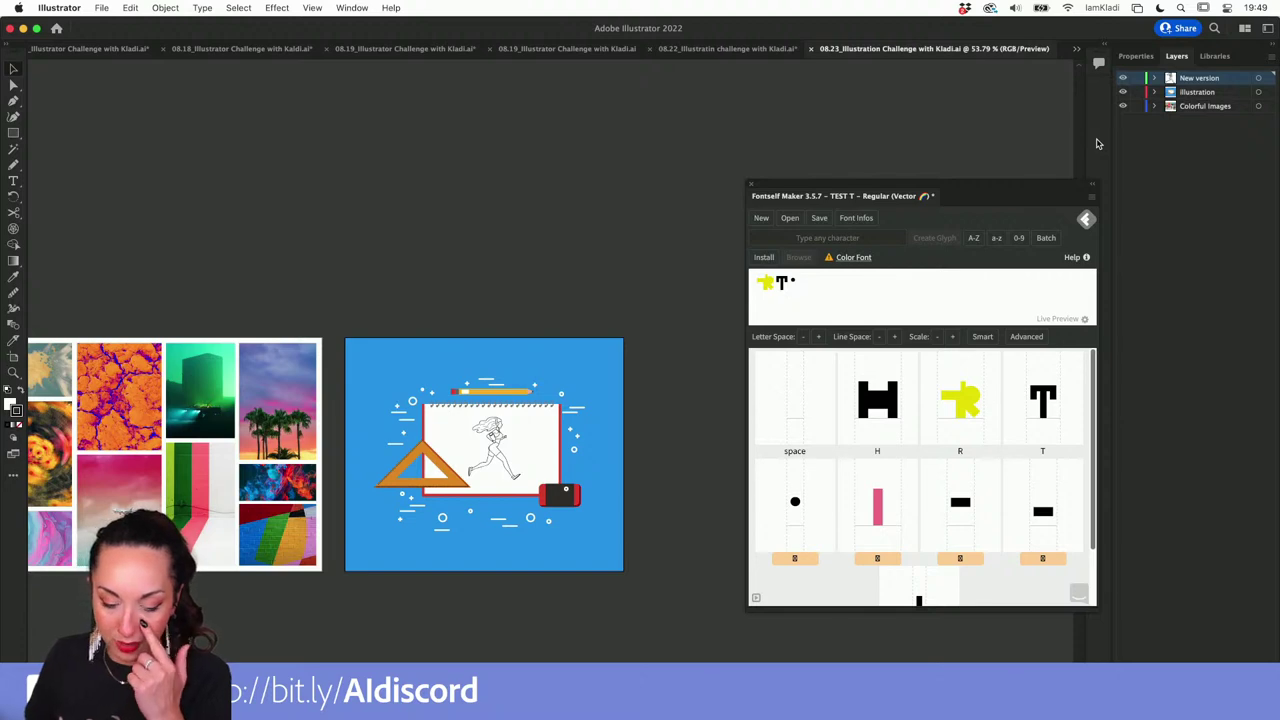
# Collapse the Fontself panel and marquee-select all artwork on the blue artboard.
pyautogui.click(1091, 186)
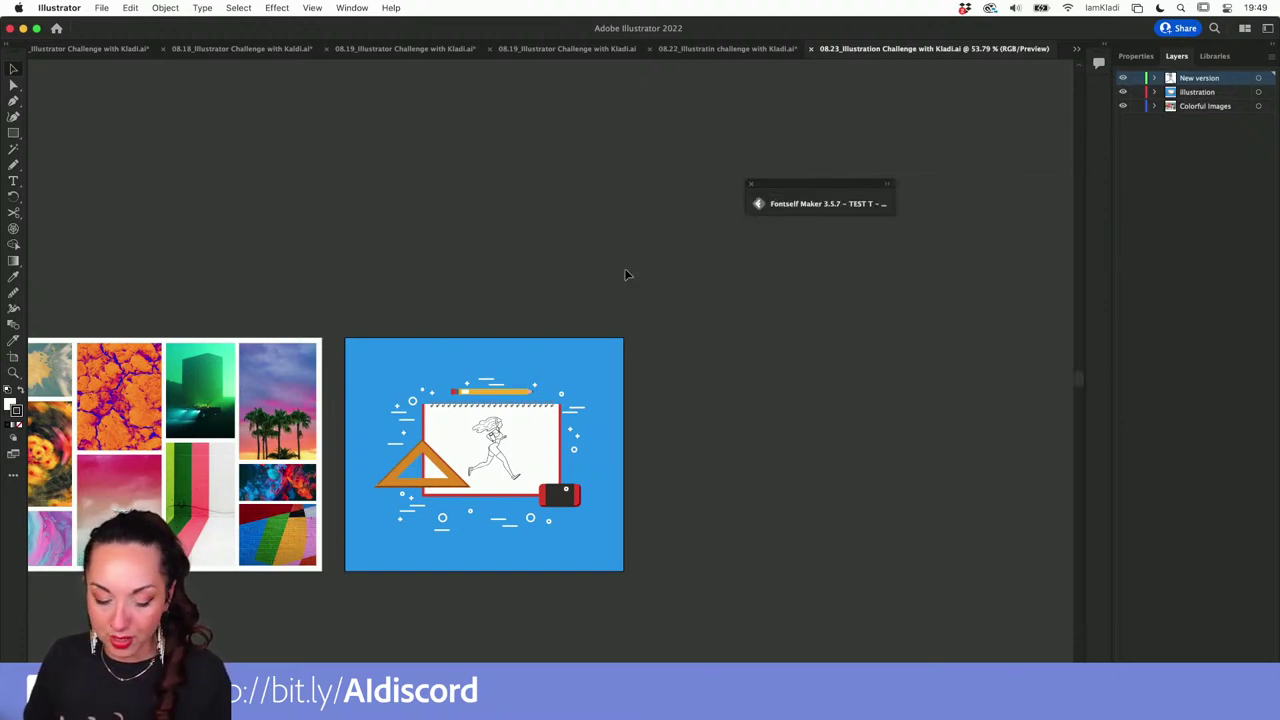
pyautogui.hscroll(-5, 624, 268)
pyautogui.scroll(-2, 624, 268)
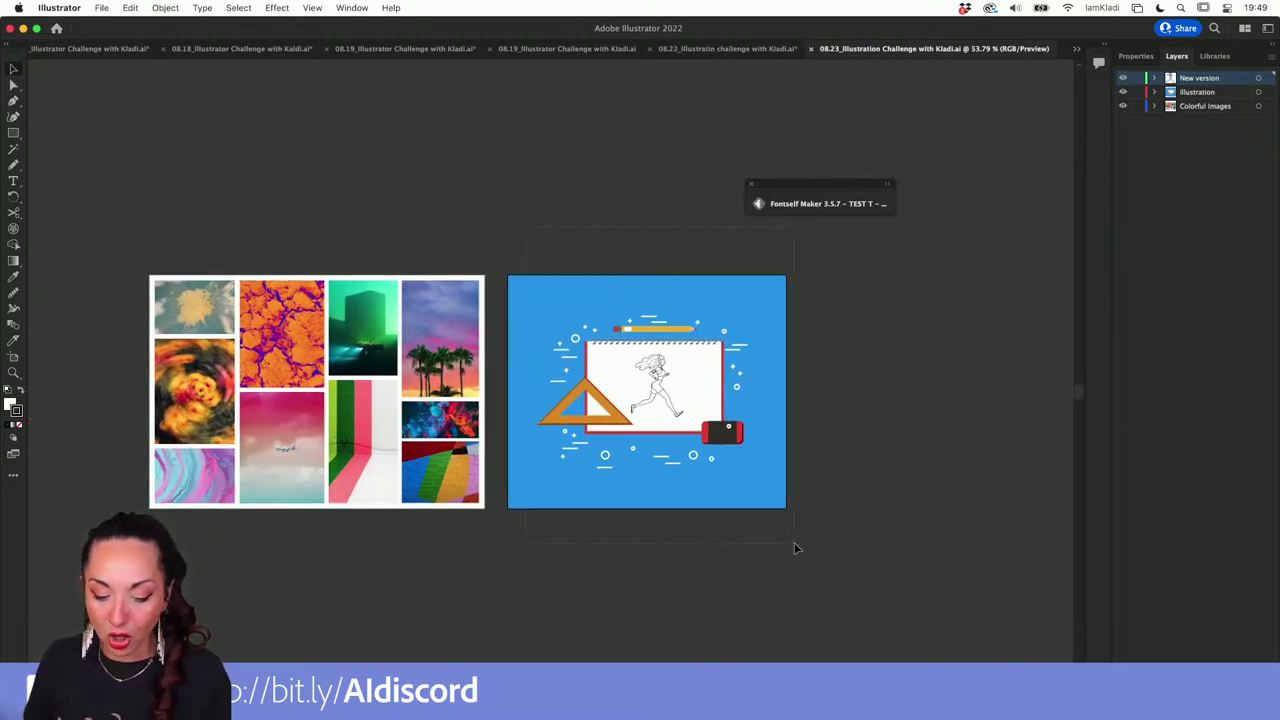
pyautogui.moveTo(794, 549); pyautogui.dragTo(546, 337)
# Open Edit > Recolor Artwork with the Color Theme Picker, moving the panel off the artwork.
pyautogui.click(131, 7)
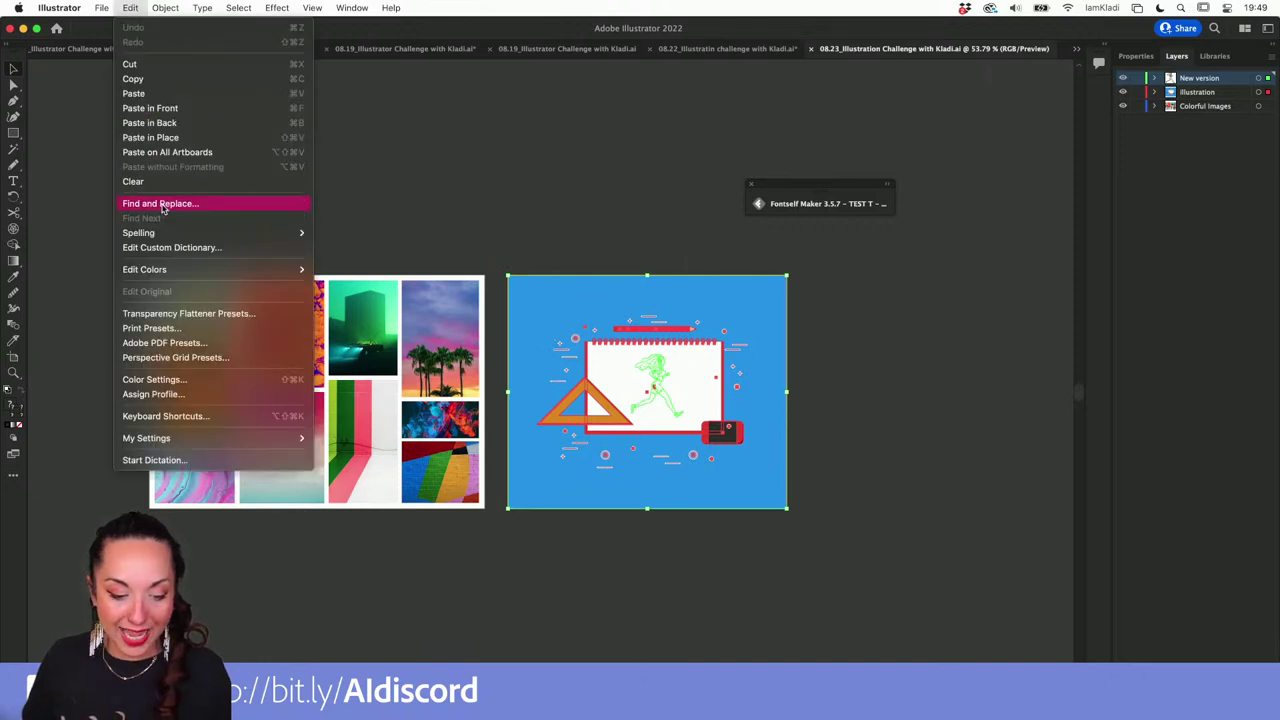
pyautogui.moveTo(157, 271)
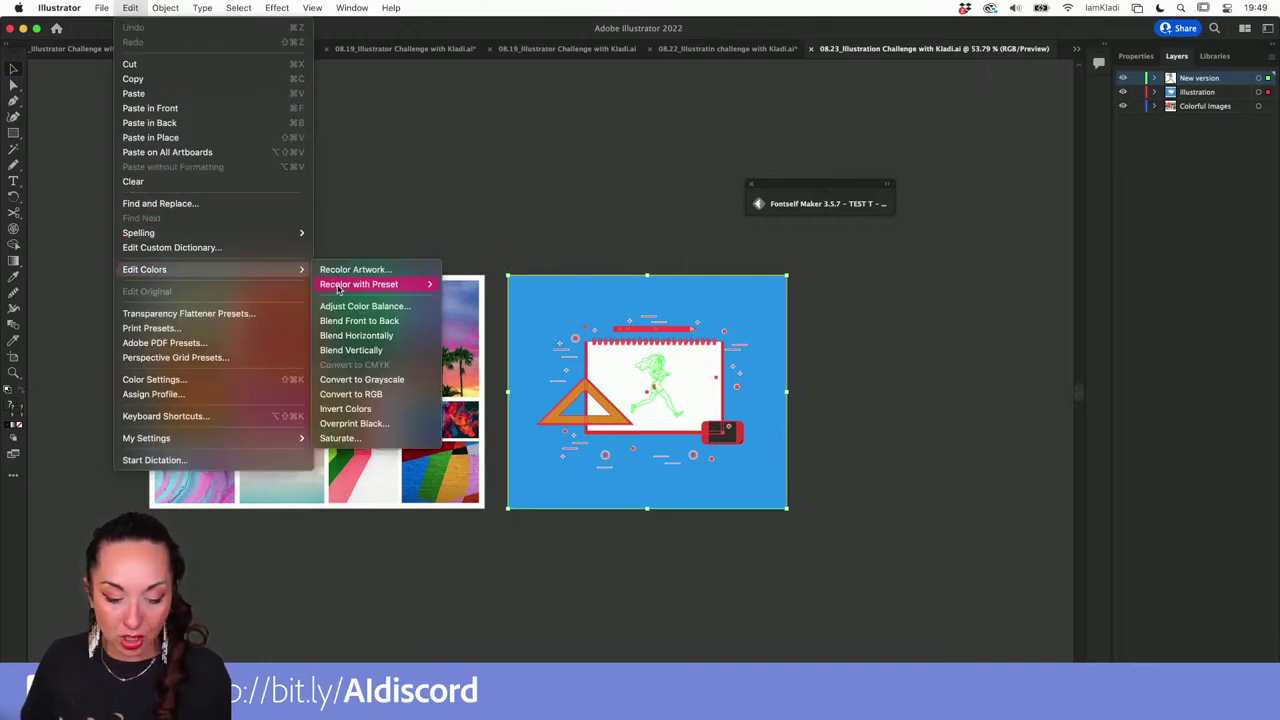
pyautogui.click(348, 269)
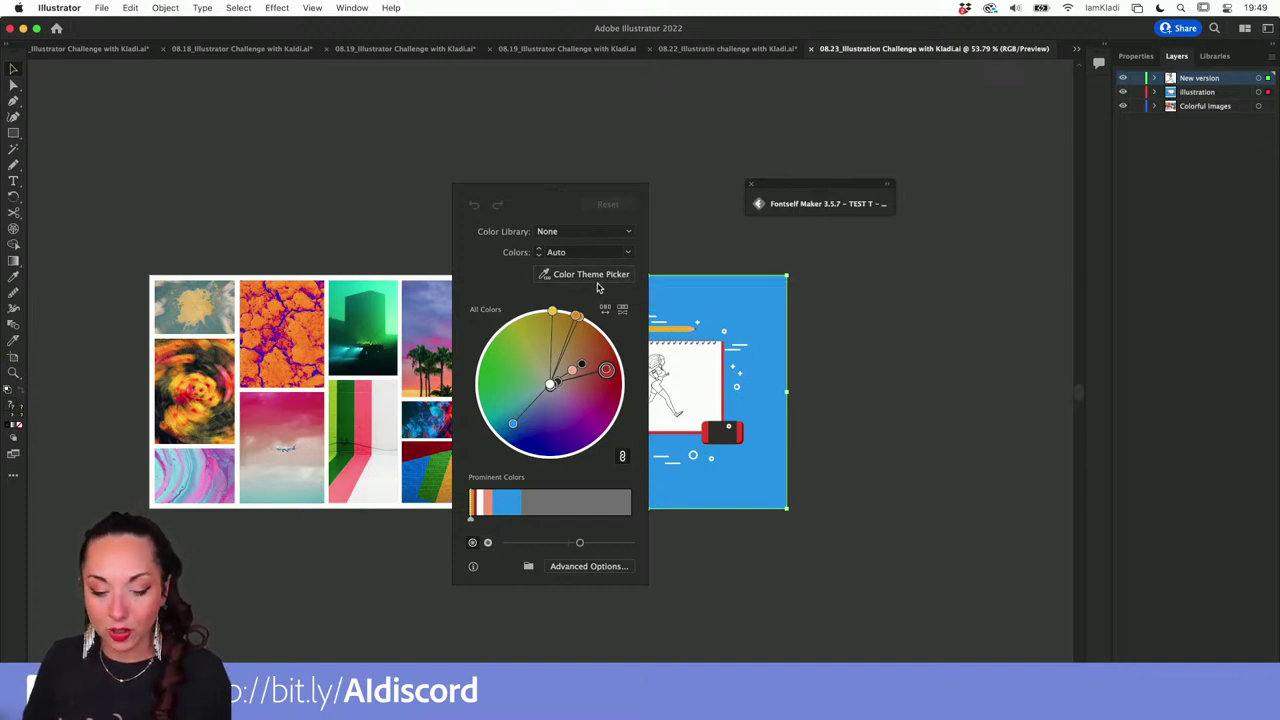
pyautogui.click(600, 284)
pyautogui.moveTo(586, 200); pyautogui.dragTo(925, 210)
# Try colours from several collage photos, keep the blue photo's blue-and-red theme, and close the panel.
pyautogui.scroll(5, 658, 332)
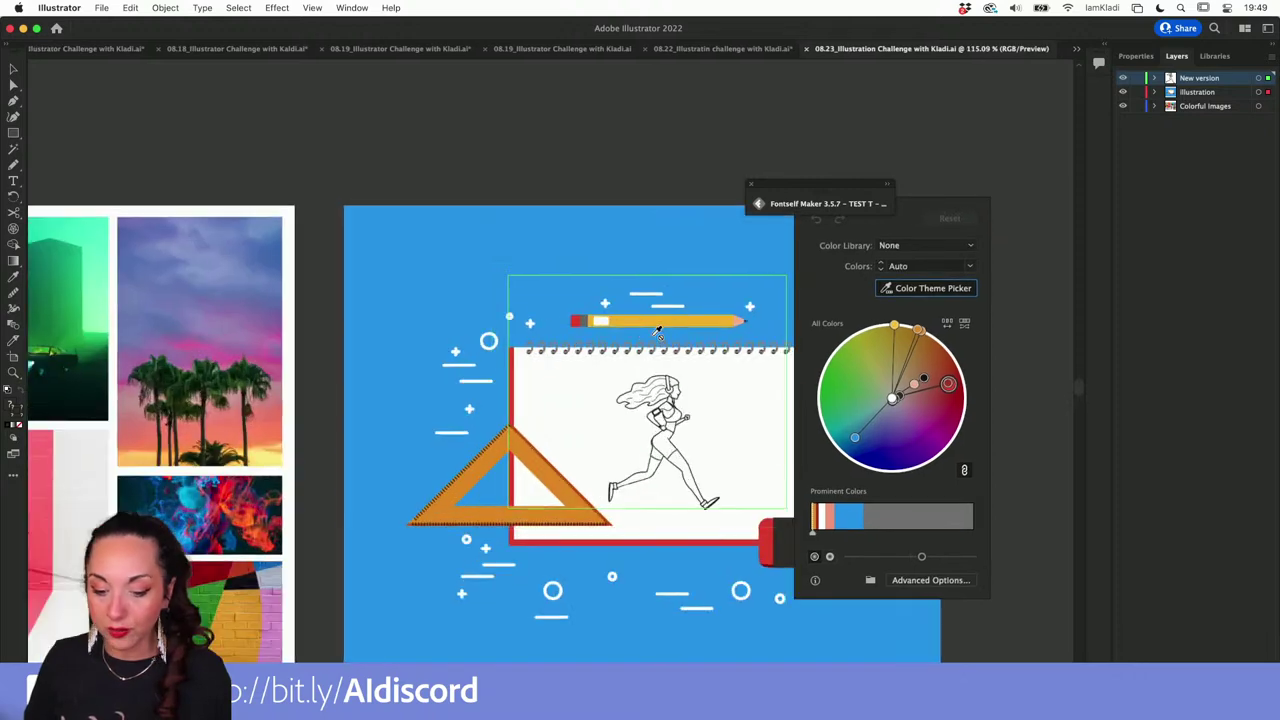
pyautogui.scroll(-5, 658, 332)
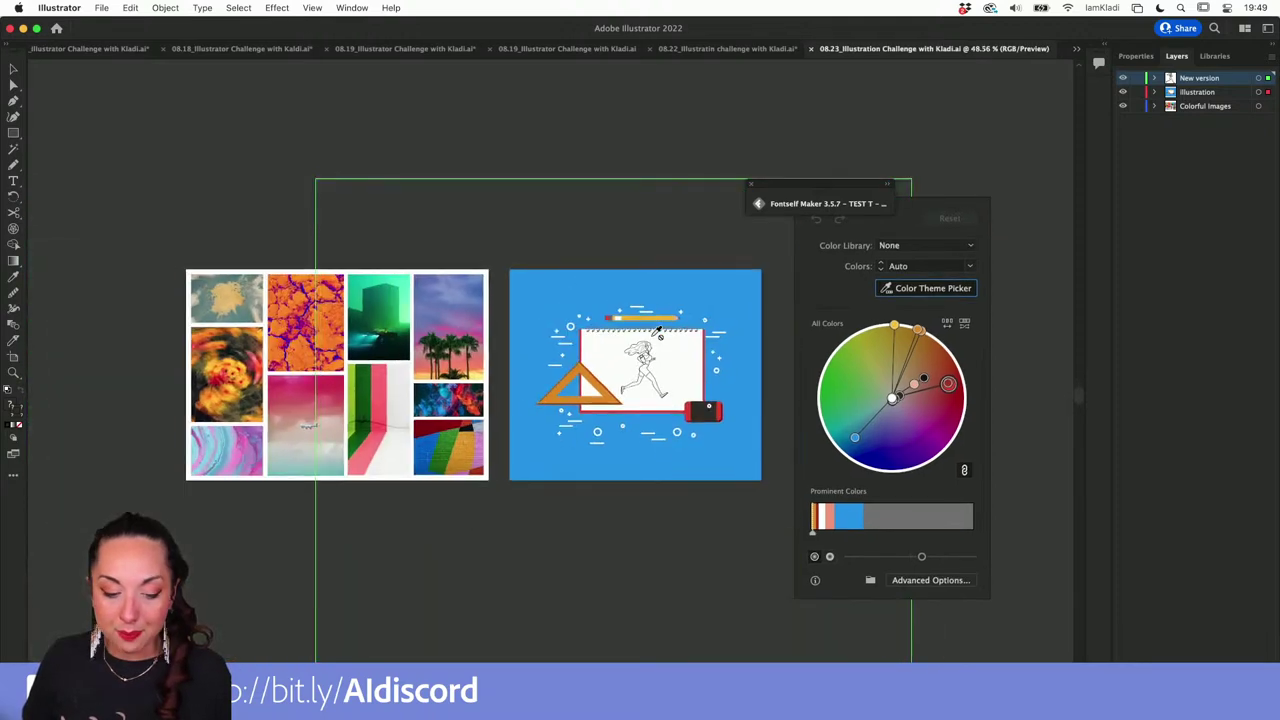
pyautogui.click(390, 290)
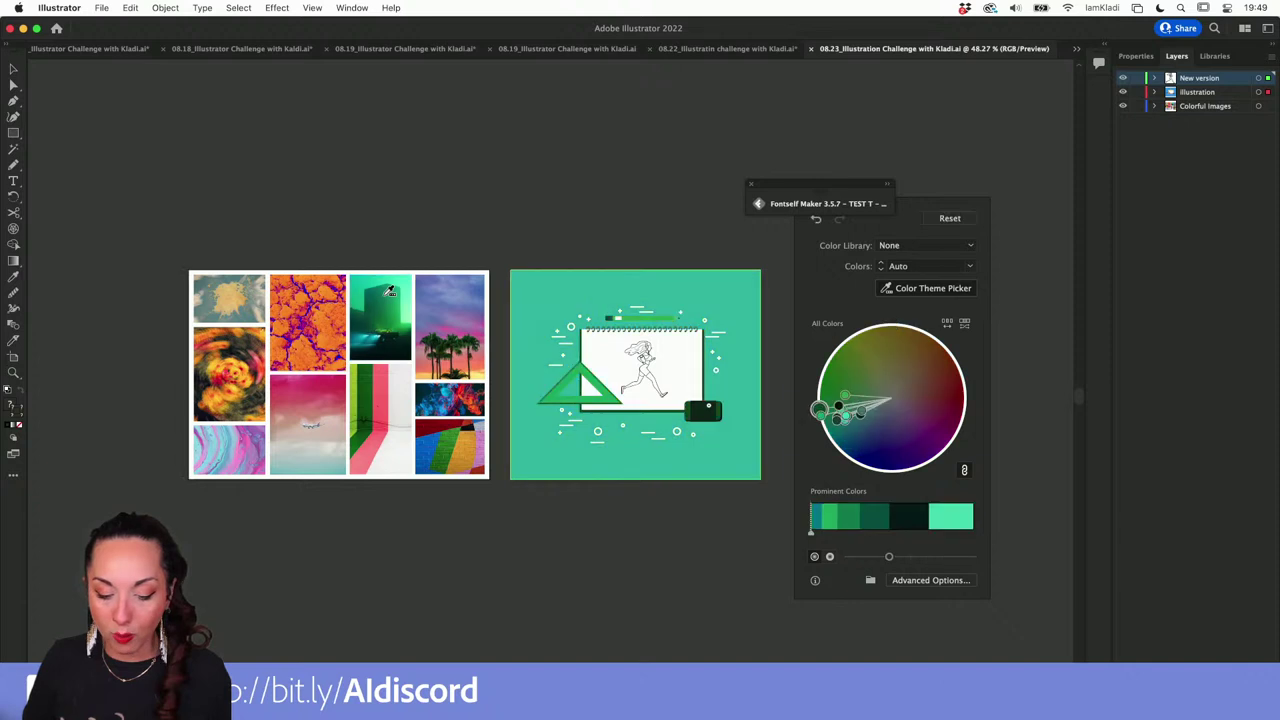
pyautogui.click(472, 284)
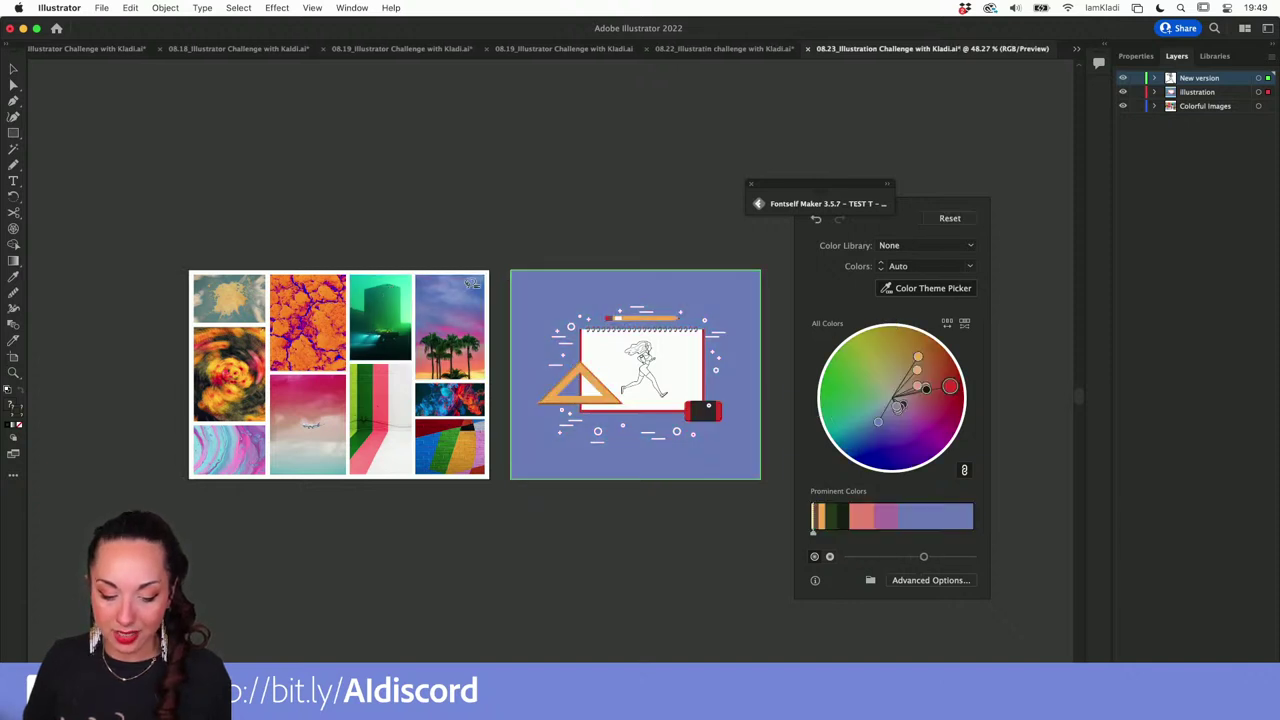
pyautogui.click(314, 402)
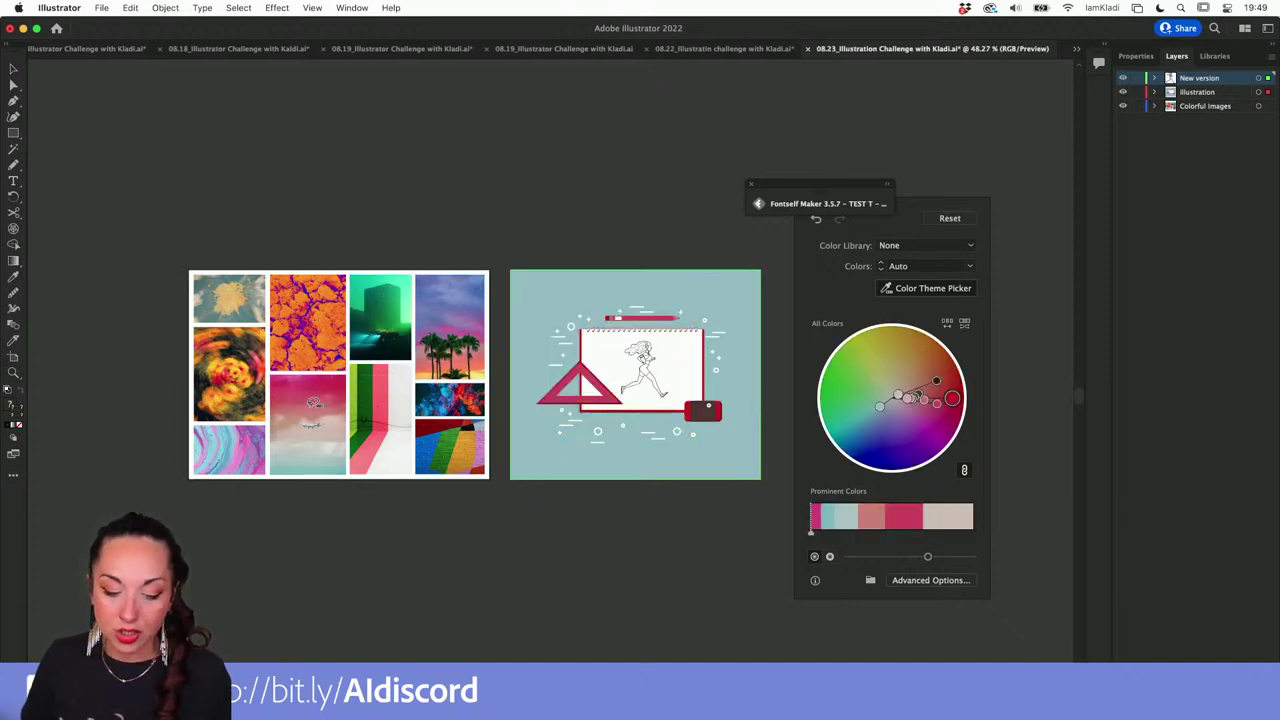
pyautogui.click(393, 401)
pyautogui.click(468, 398)
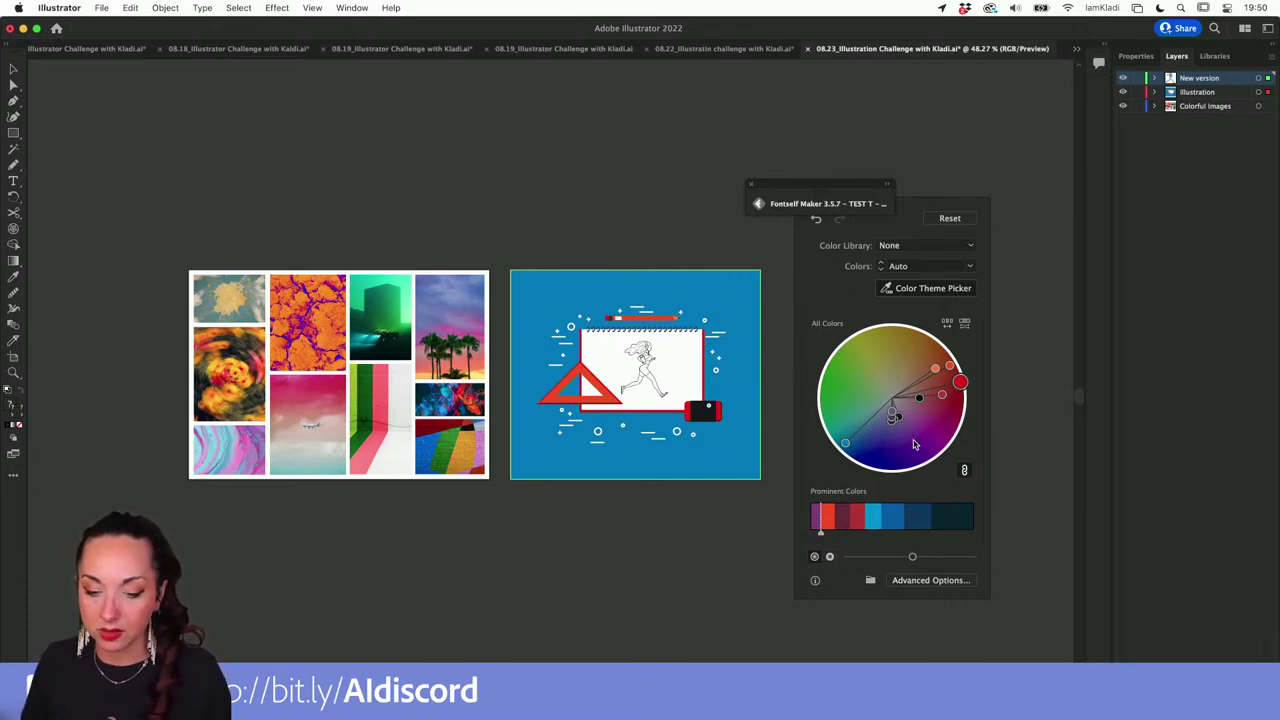
pyautogui.click(1020, 76)
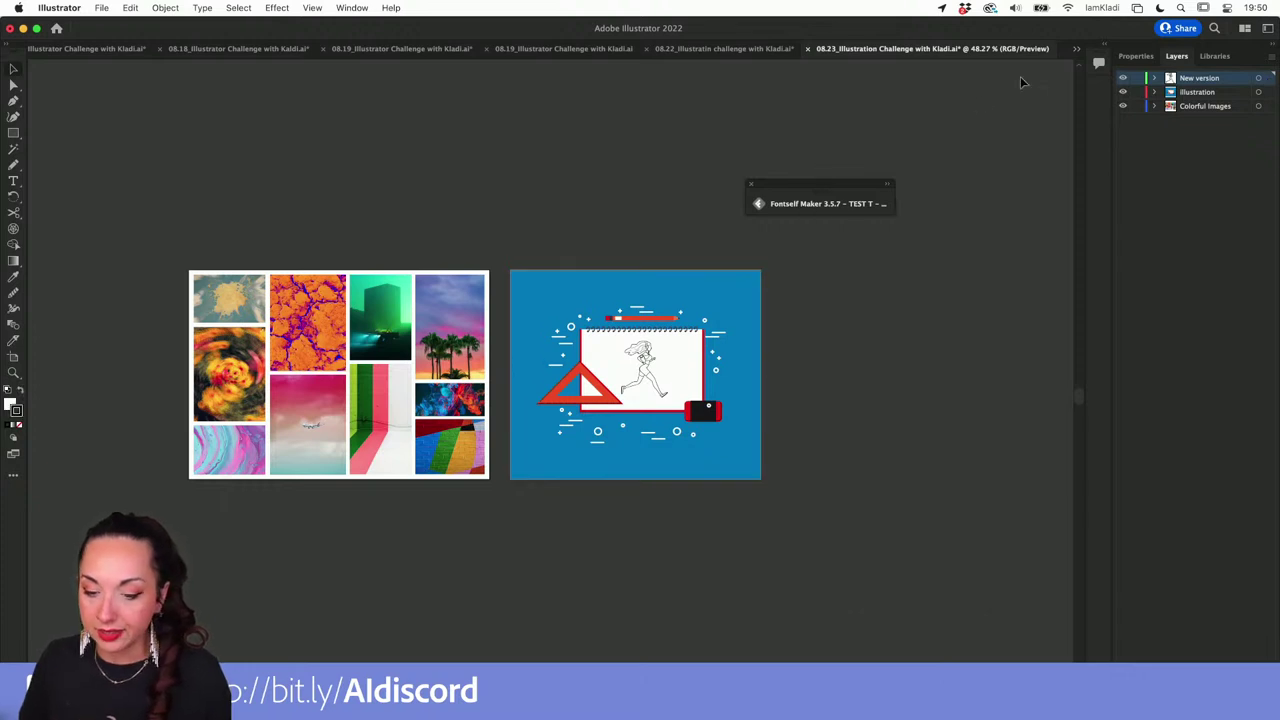
# Choose 08.24_Illustration Challenge with Kladi.ai from the tab overflow list.
pyautogui.click(165, 7)
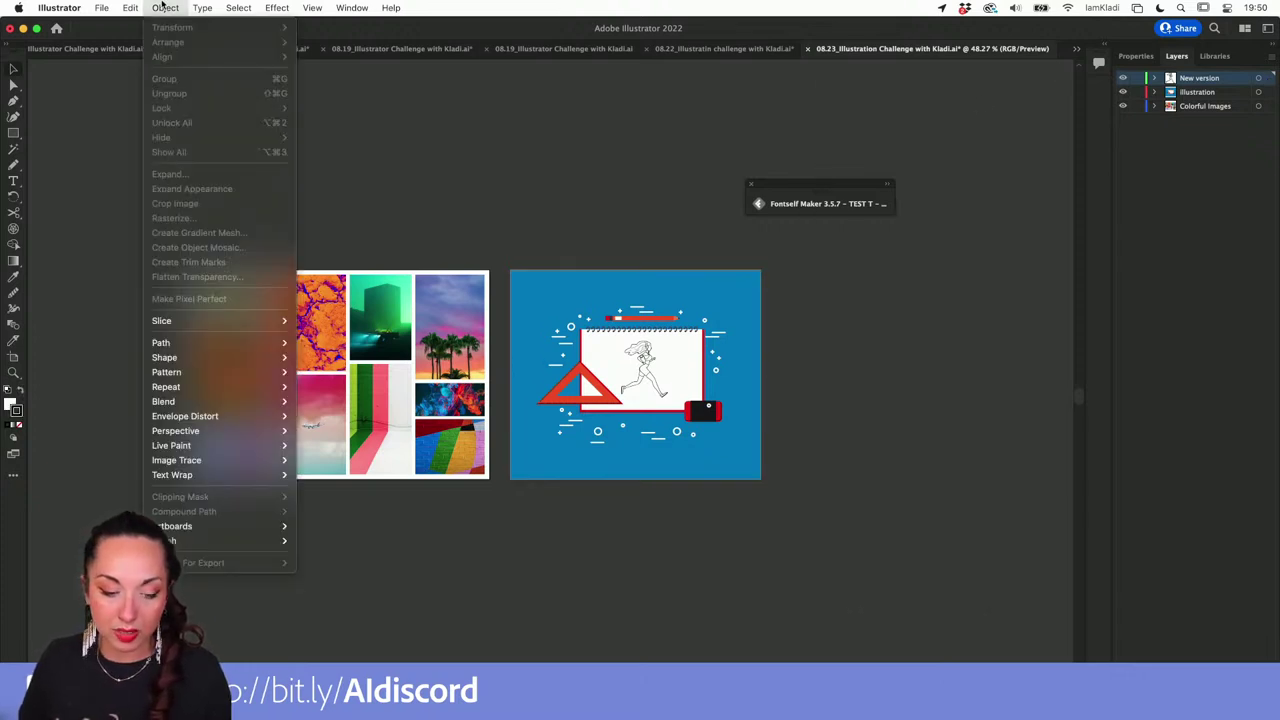
pyautogui.click(1079, 50)
pyautogui.click(1077, 54)
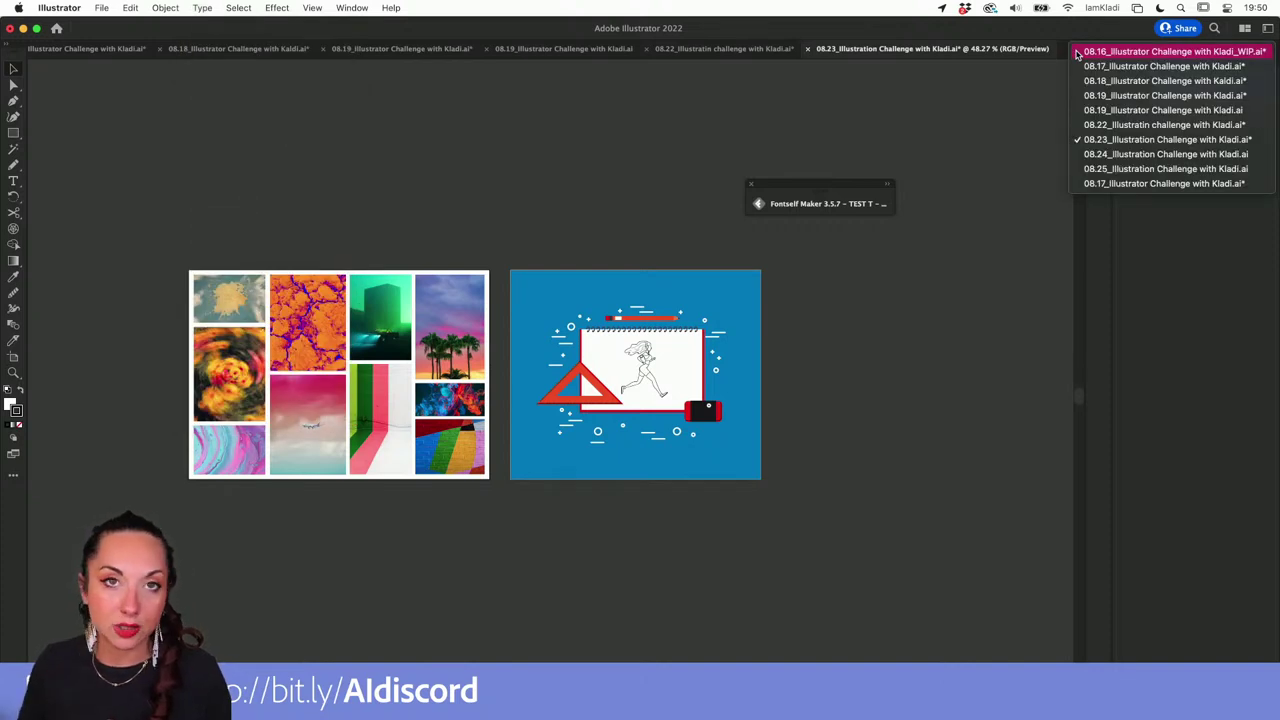
pyautogui.click(1108, 156)
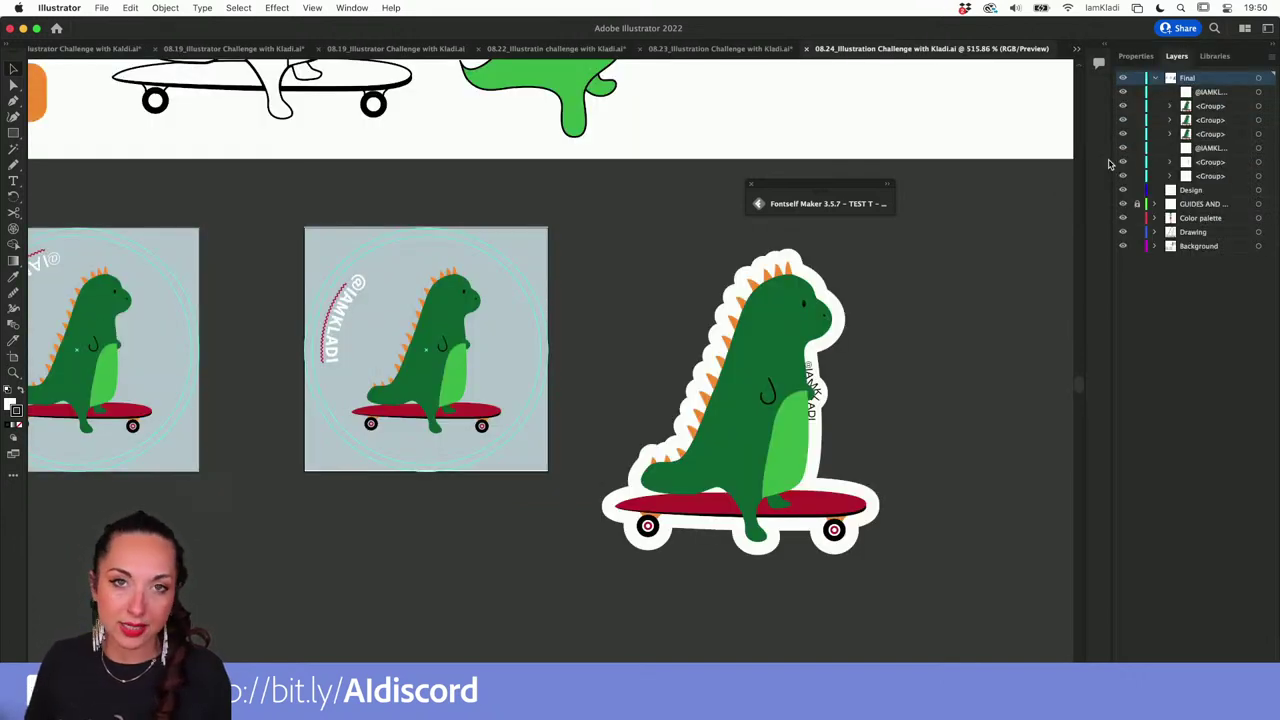
pyautogui.scroll(-2, 1002, 287)
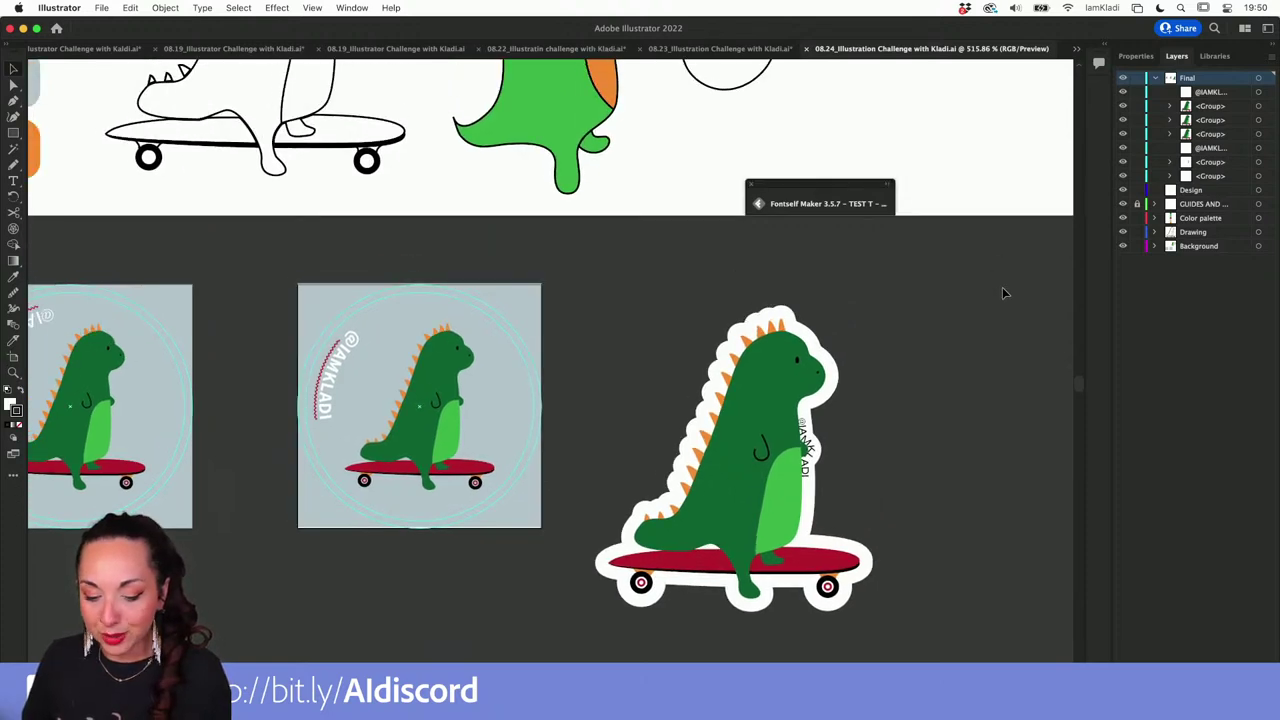
pyautogui.scroll(3, 1002, 287)
pyautogui.hscroll(3, 1002, 287)
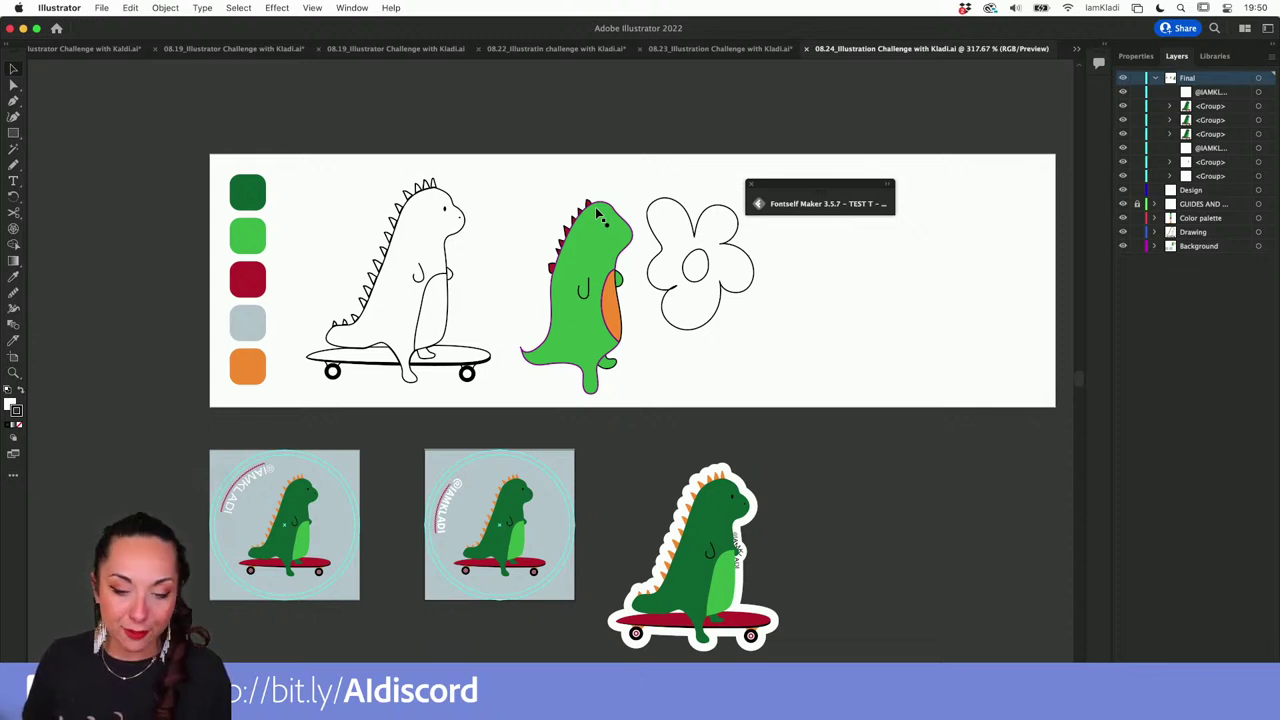
pyautogui.moveTo(628, 318); pyautogui.dragTo(652, 316)
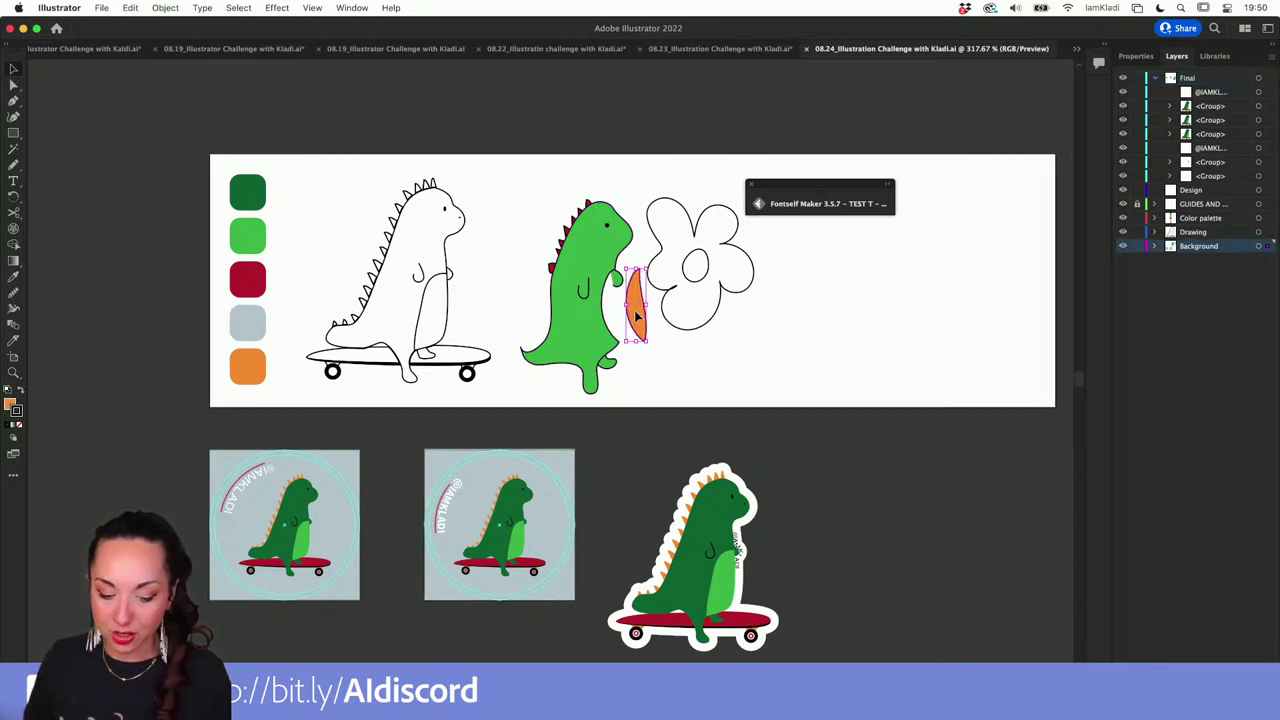
pyautogui.press('super+z')
pyautogui.press('super+shift+z')
pyautogui.press('super+z')
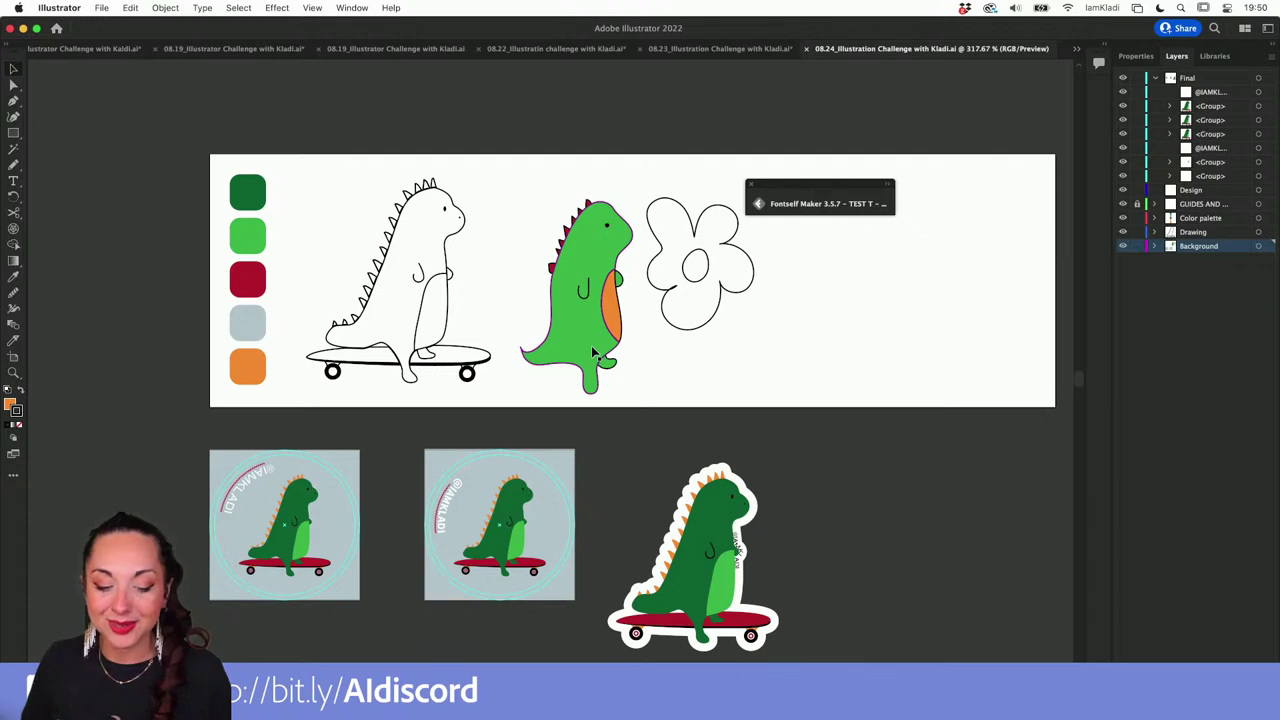
pyautogui.scroll(1, 576, 449)
pyautogui.hscroll(1, 576, 449)
pyautogui.scroll(5, 577, 449)
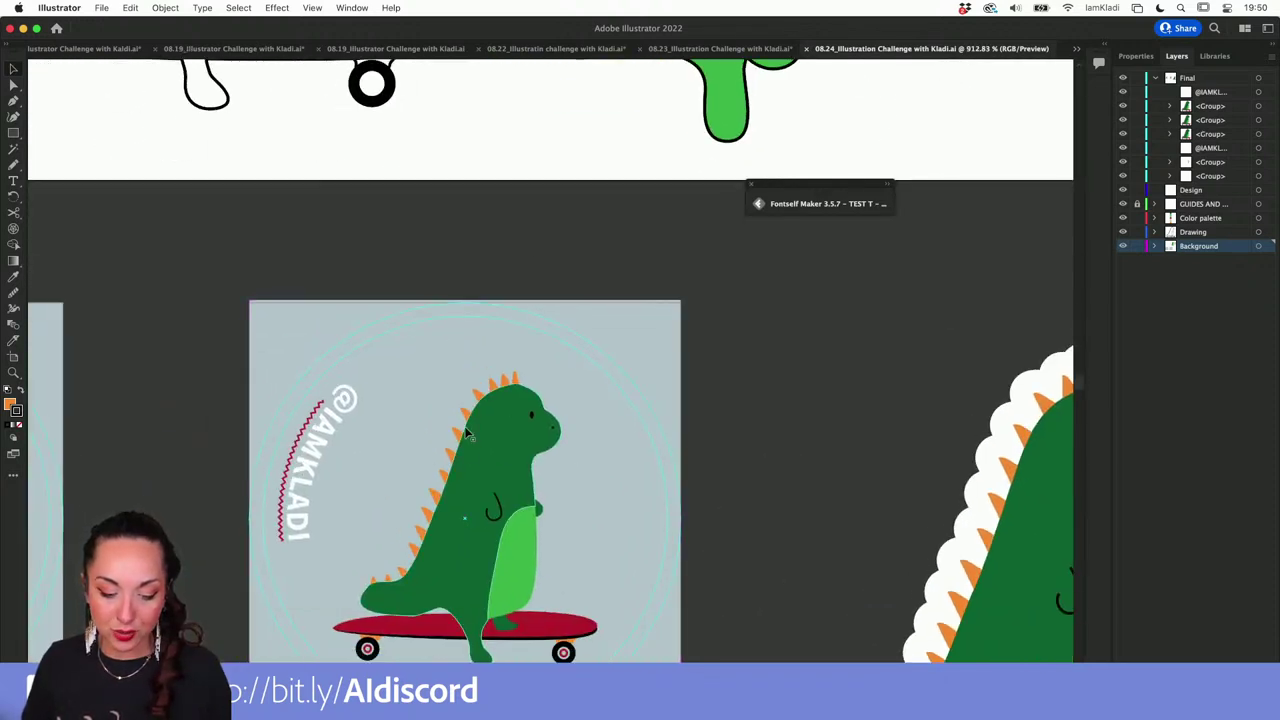
pyautogui.scroll(-3, 512, 447)
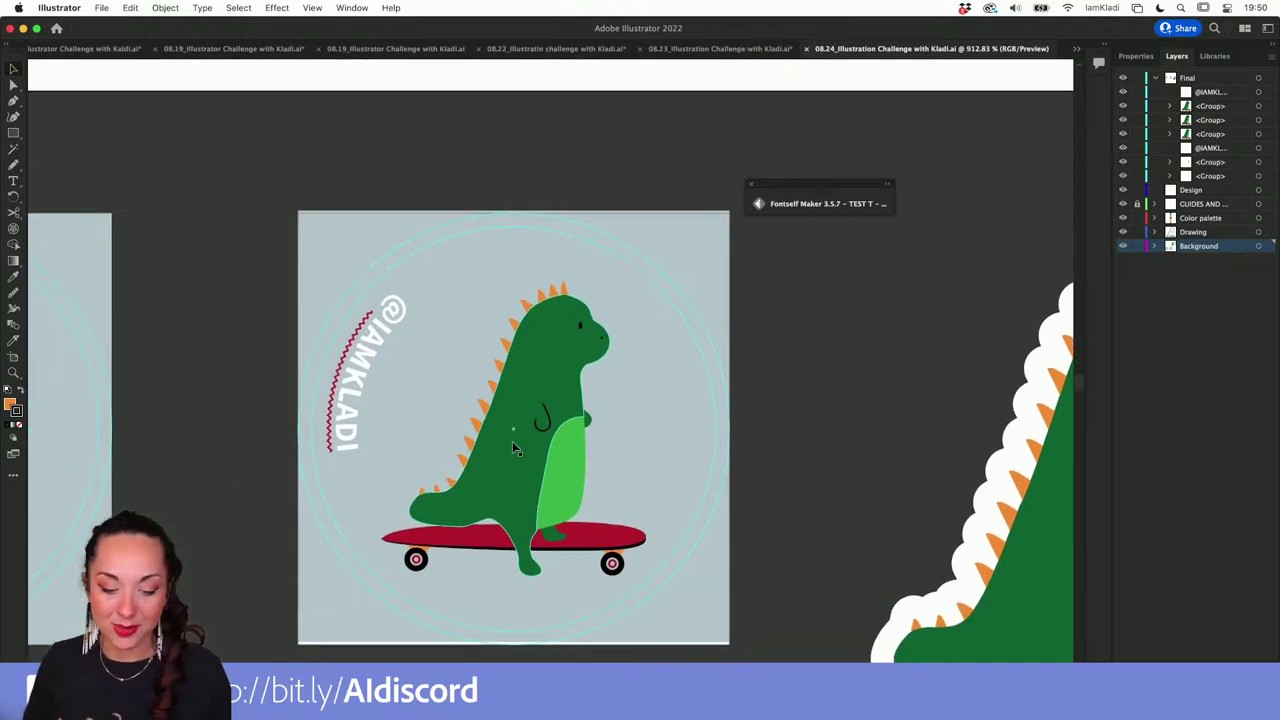
pyautogui.scroll(5, 377, 257)
pyautogui.scroll(2, 377, 260)
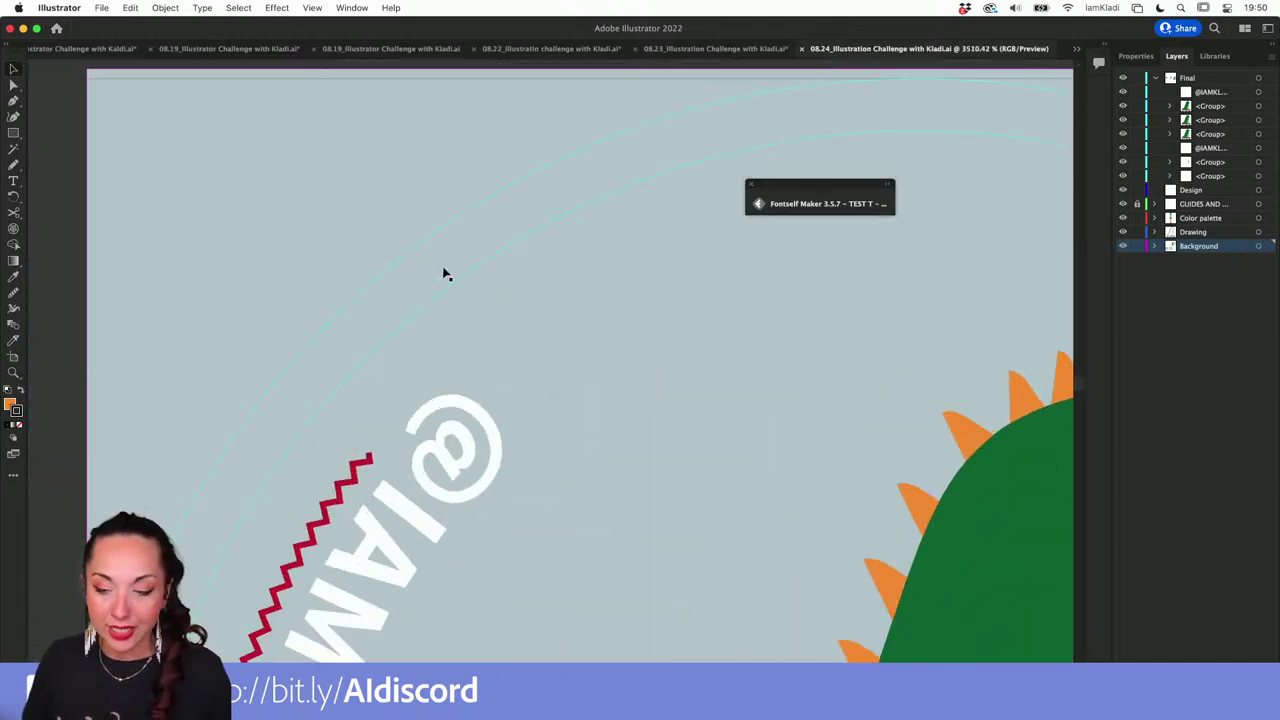
pyautogui.scroll(-6, 453, 289)
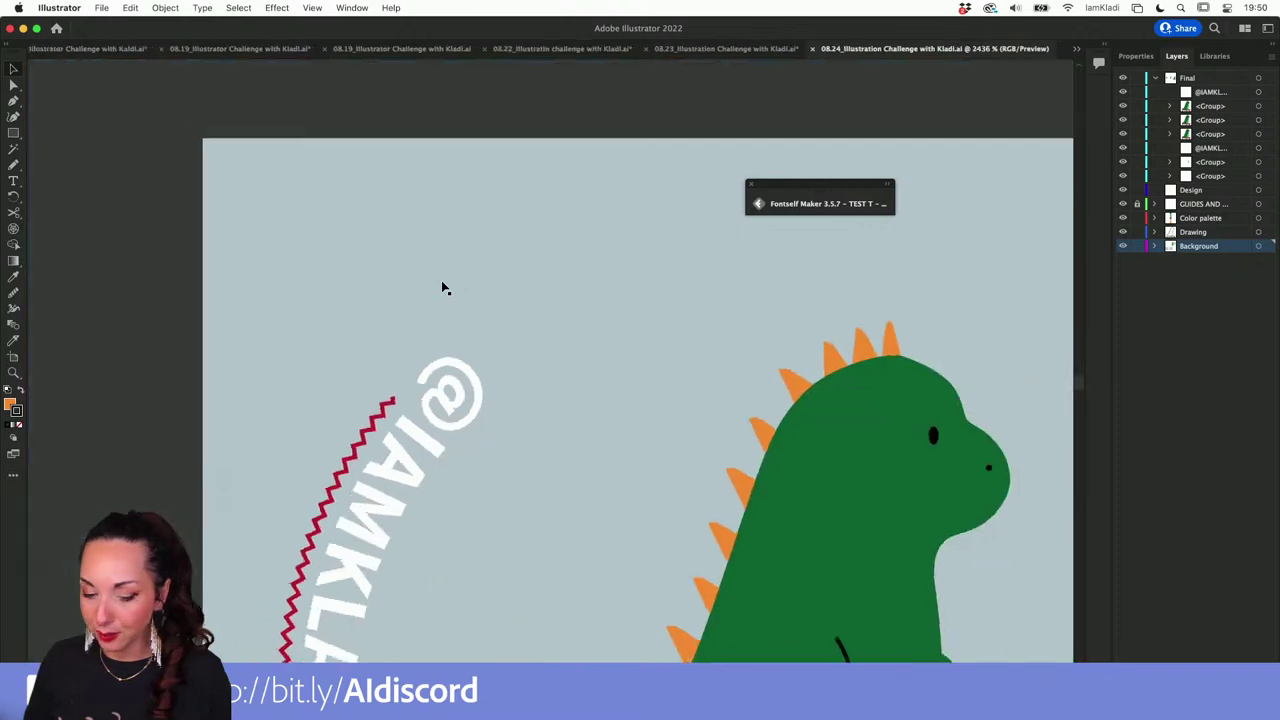
pyautogui.scroll(6, 429, 285)
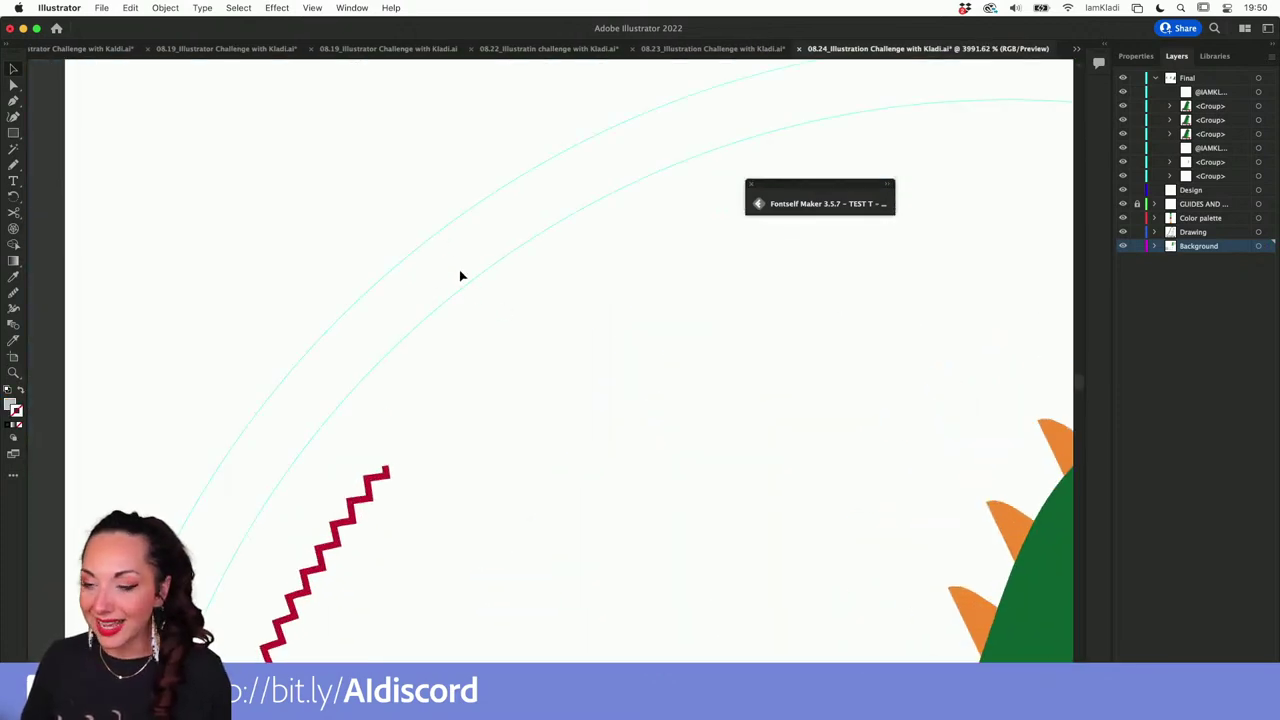
pyautogui.scroll(-4, 461, 272)
pyautogui.scroll(-4, 461, 275)
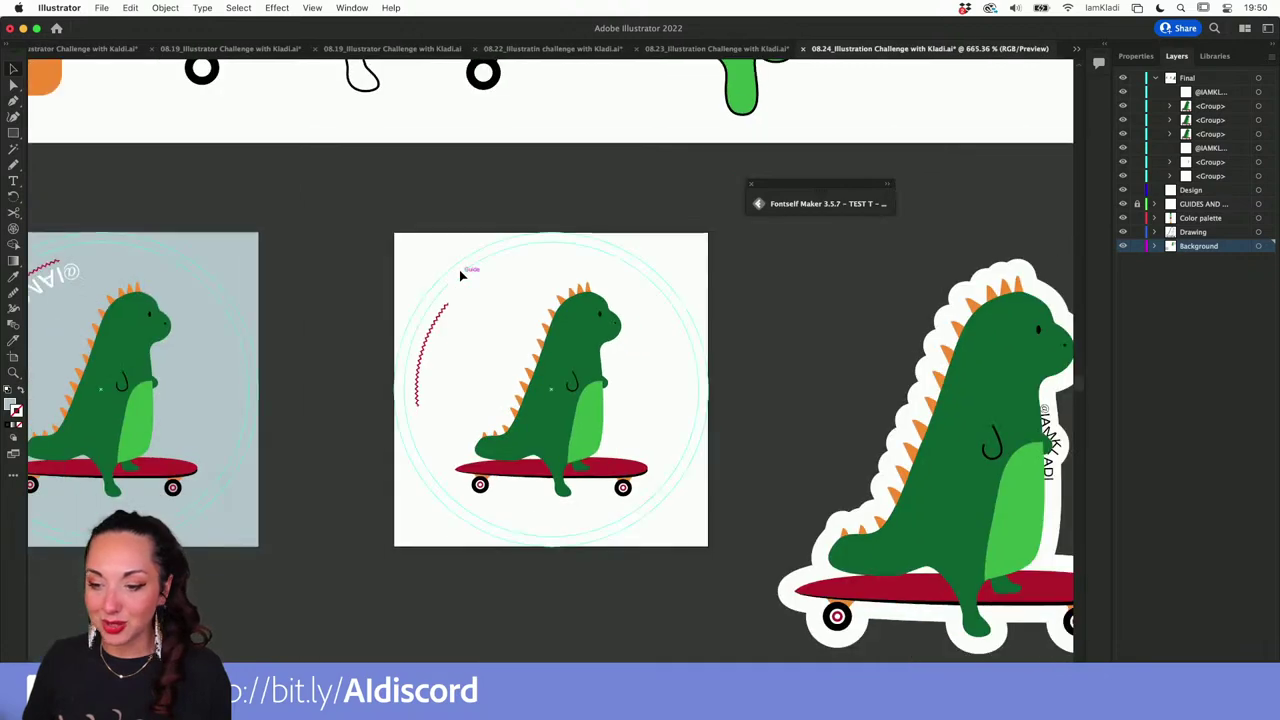
pyautogui.click(713, 311)
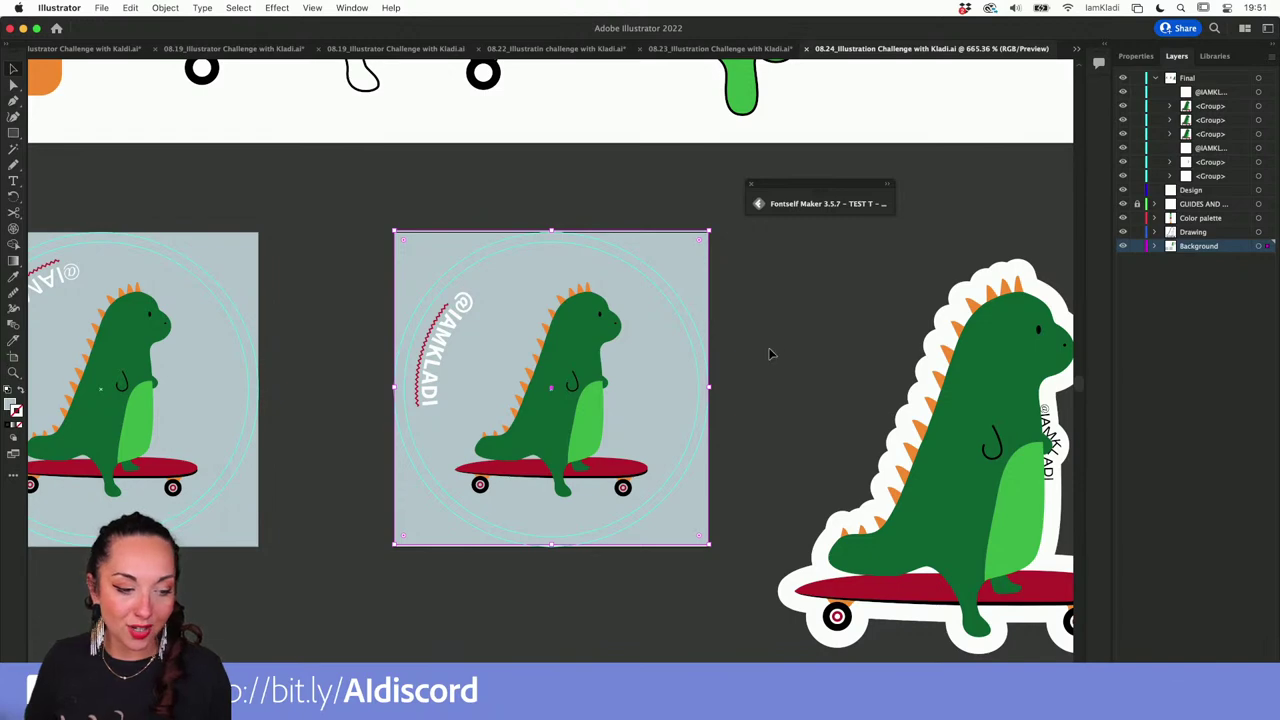
pyautogui.hscroll(2, 769, 354)
pyautogui.scroll(-1, 769, 354)
pyautogui.hscroll(3, 769, 354)
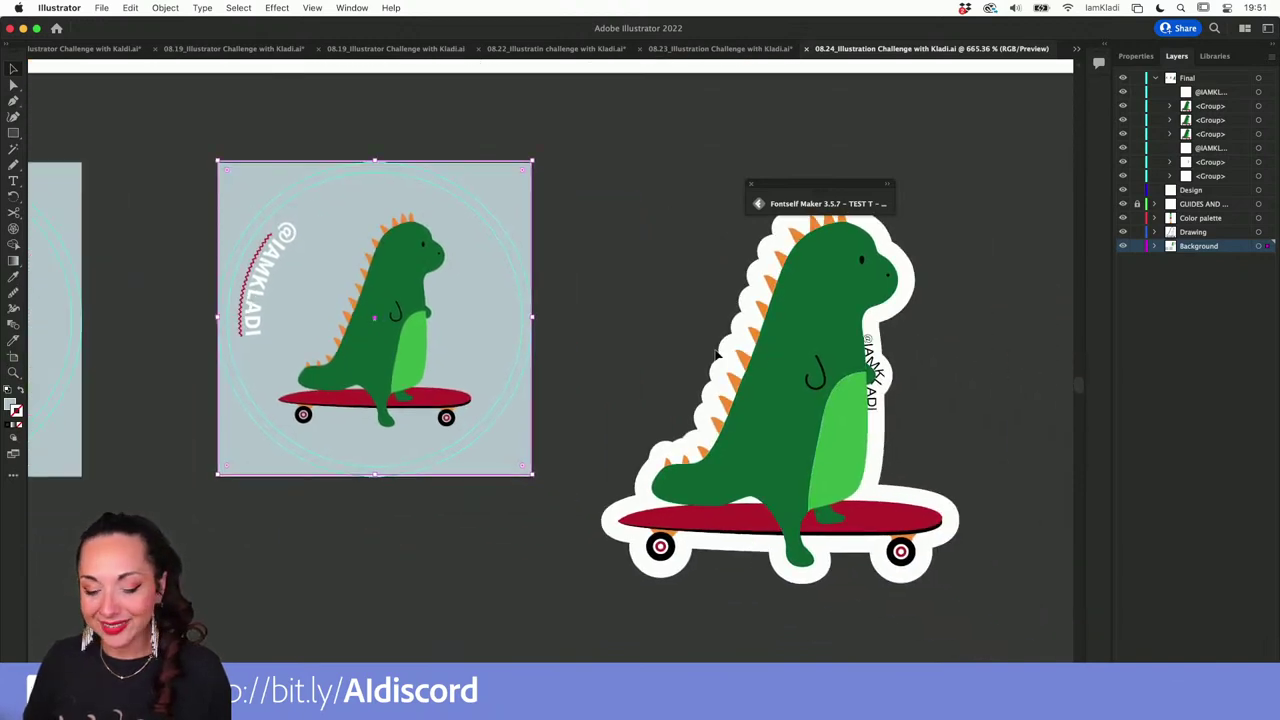
pyautogui.hscroll(4, 716, 354)
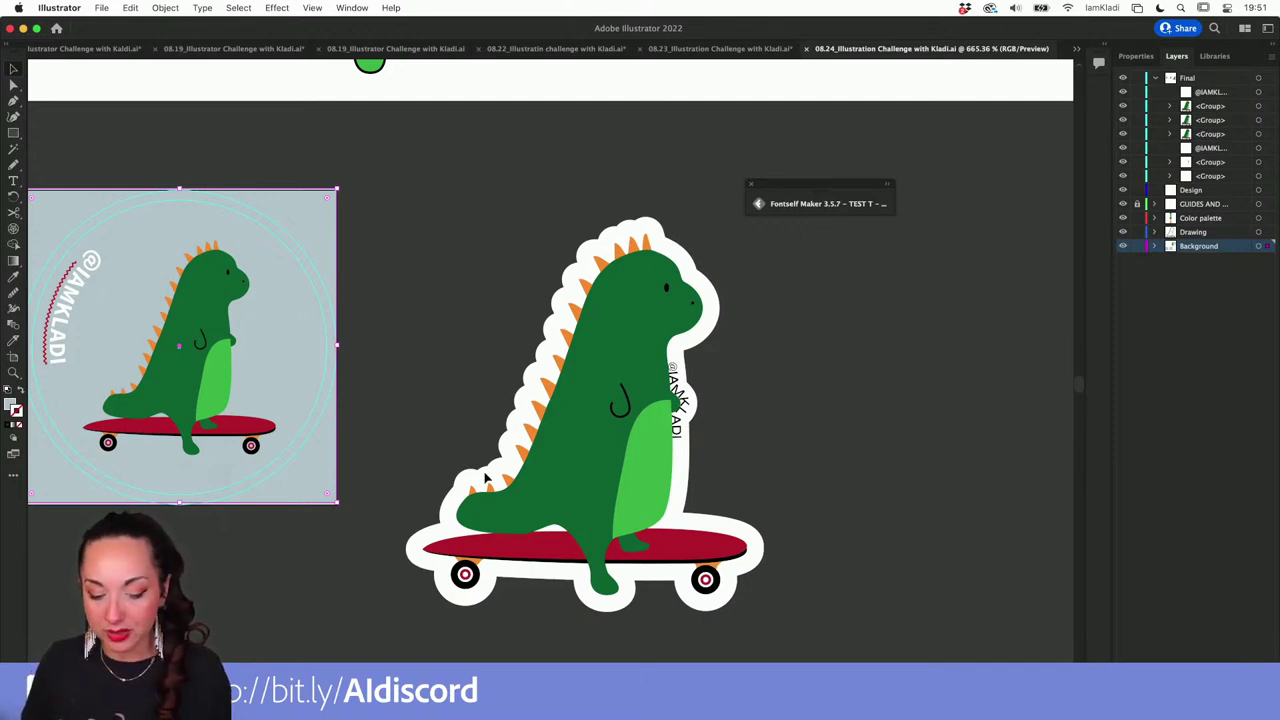
pyautogui.scroll(5, 486, 479)
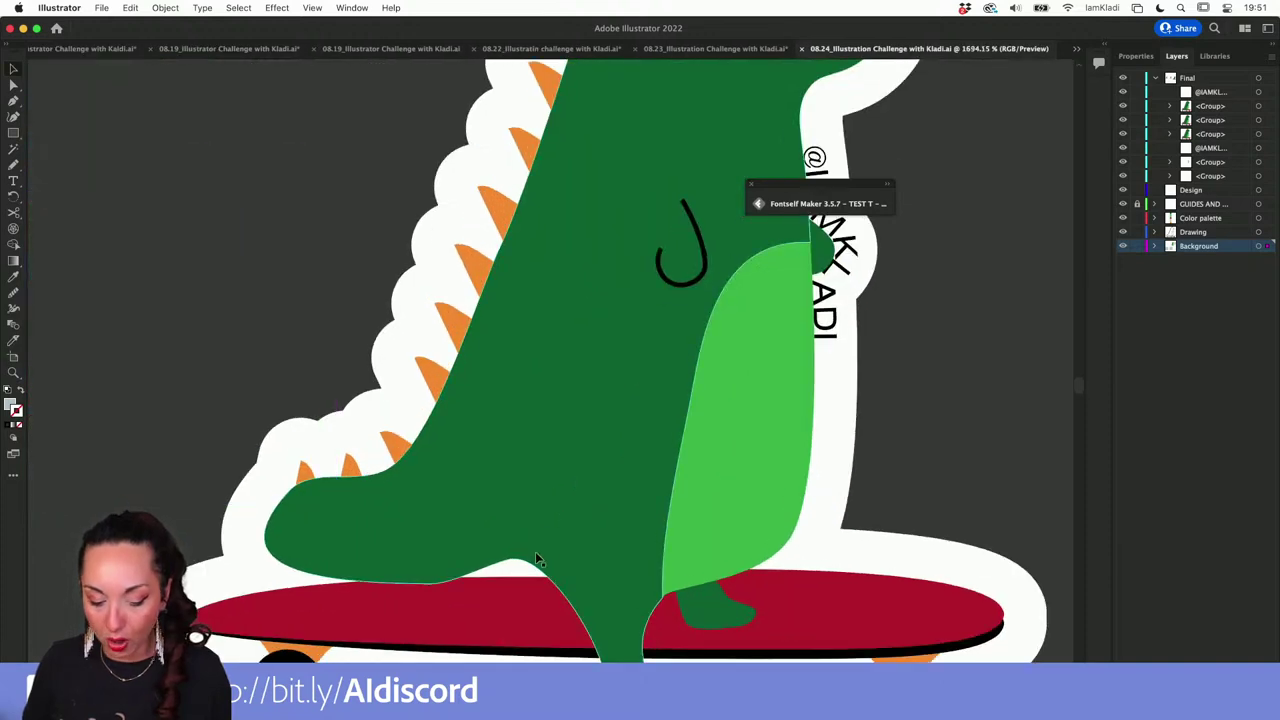
pyautogui.scroll(-5, 535, 559)
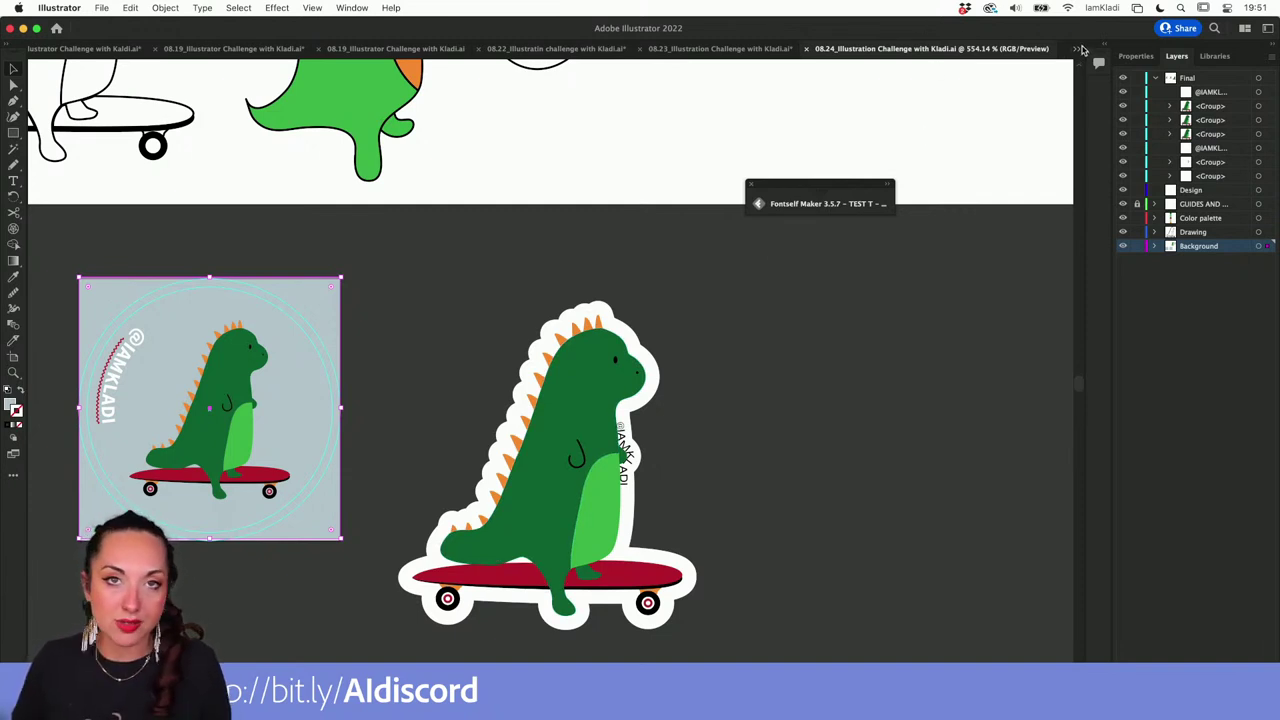
pyautogui.click(1077, 49)
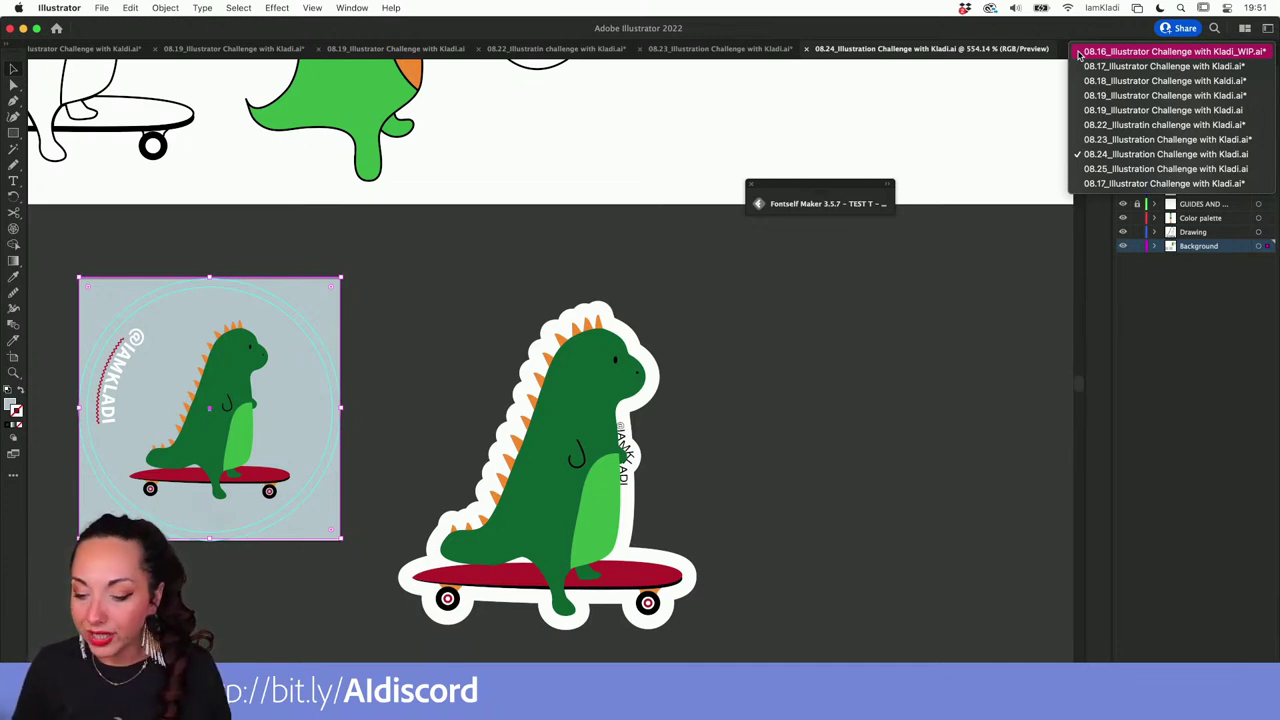
# Open 08.25_Illustration Challenge with Kladi.ai, glance at 08.24, then return to 08.25.
pyautogui.click(1113, 168)
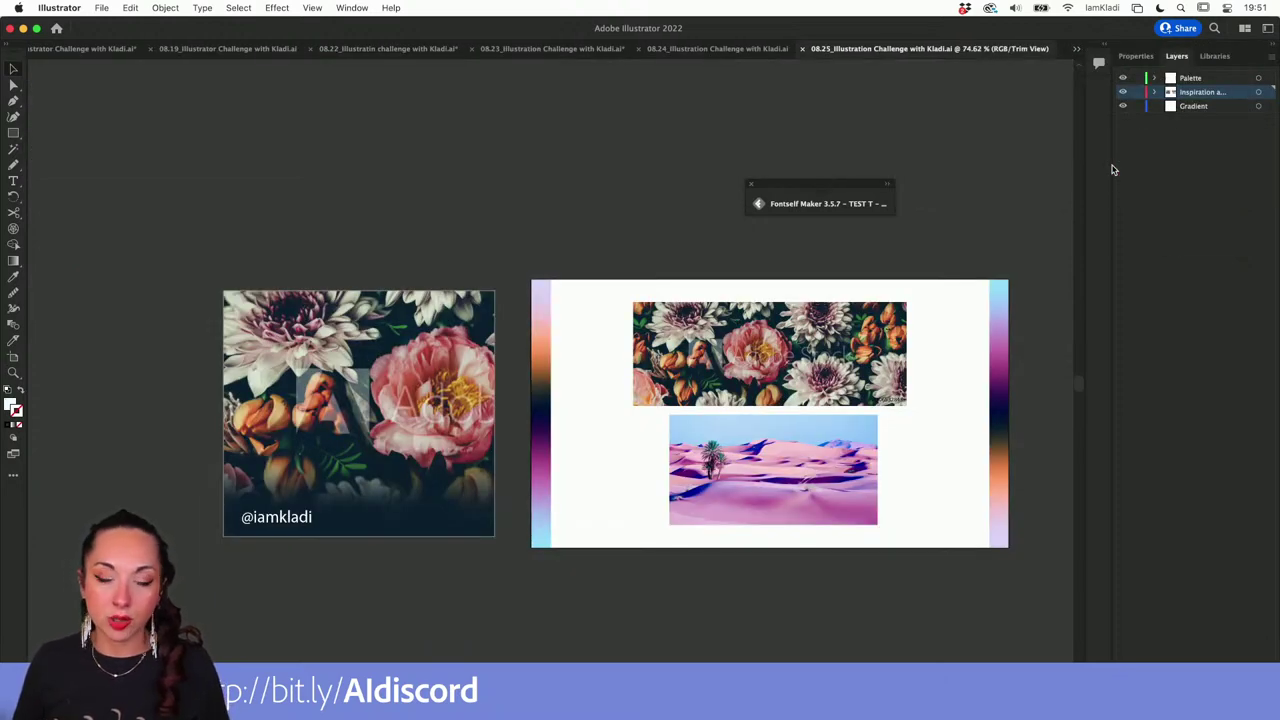
pyautogui.click(1076, 50)
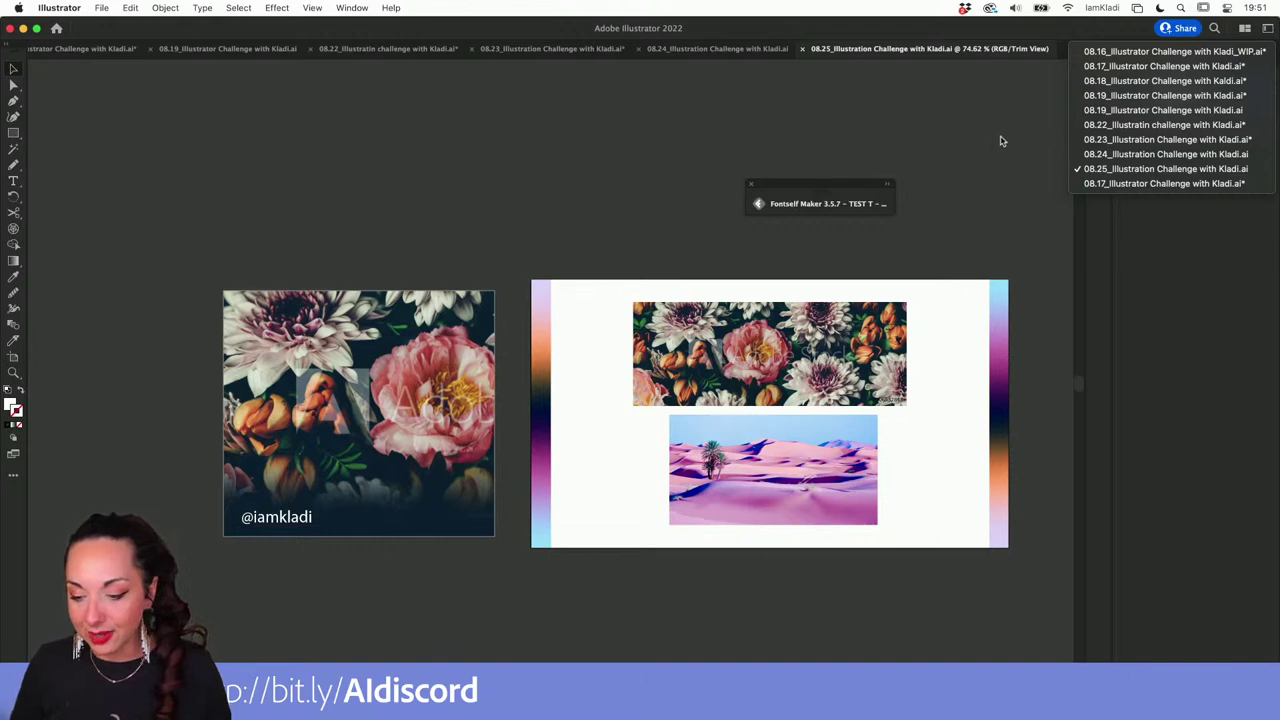
pyautogui.click(1134, 156)
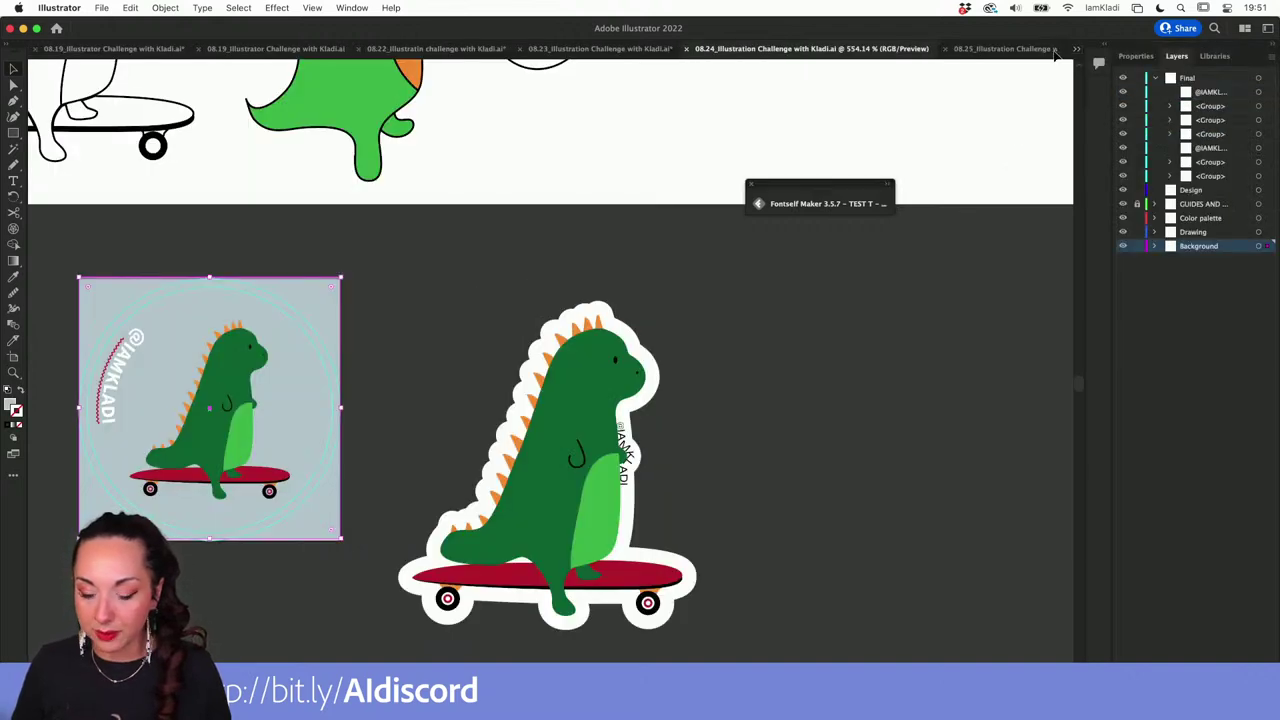
pyautogui.click(1052, 54)
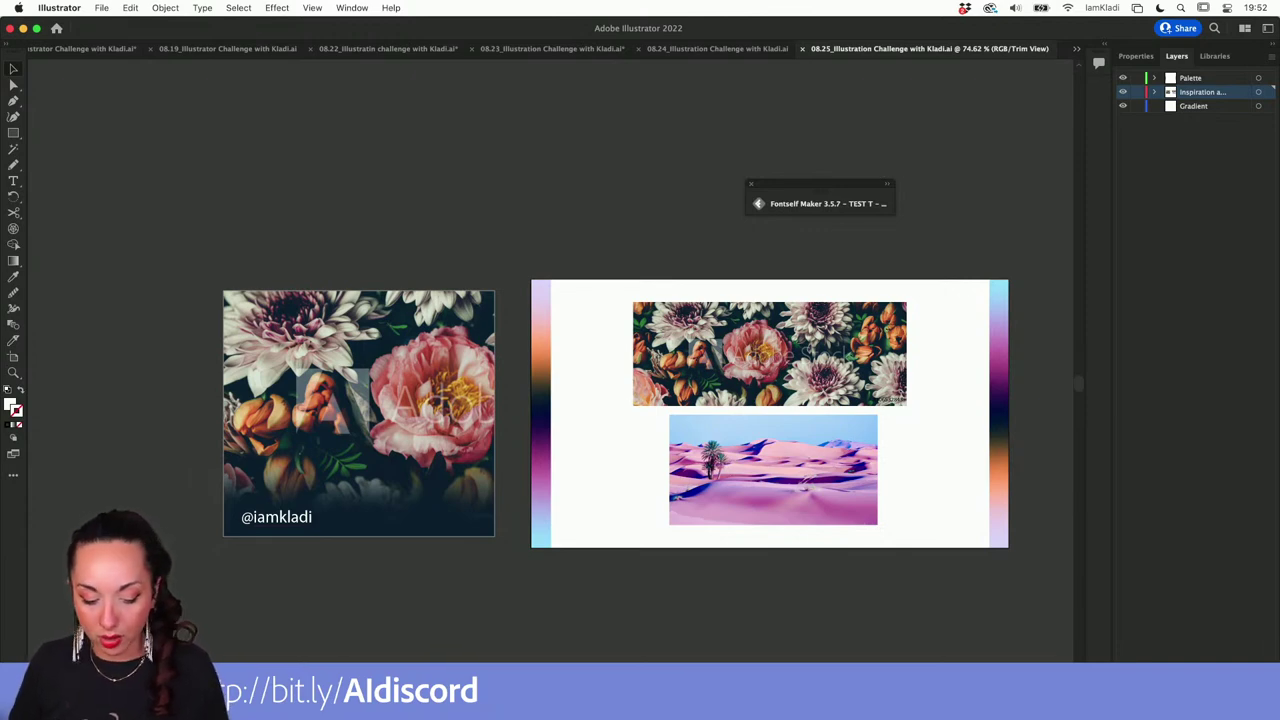
# Review the Pink Desert theme in Adobe Color, then show Illustrator's AI Challenge Gradient library.
pyautogui.click(456, 655)
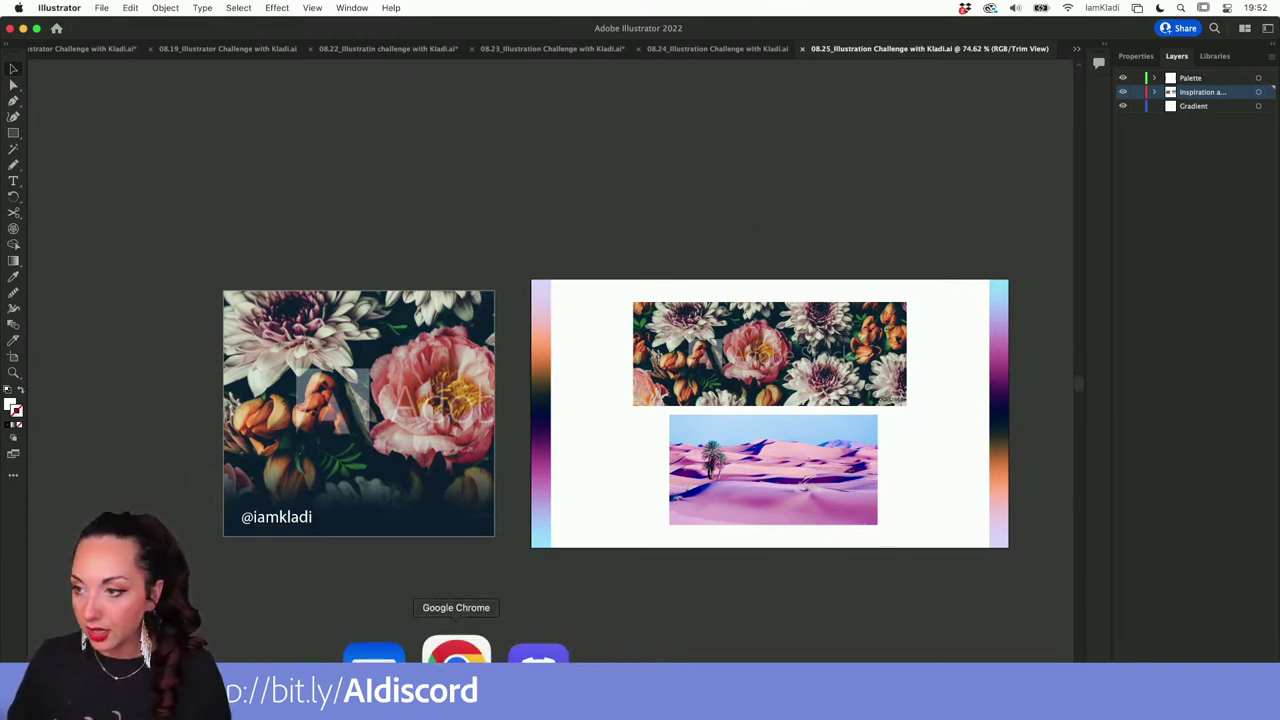
pyautogui.click(576, 36)
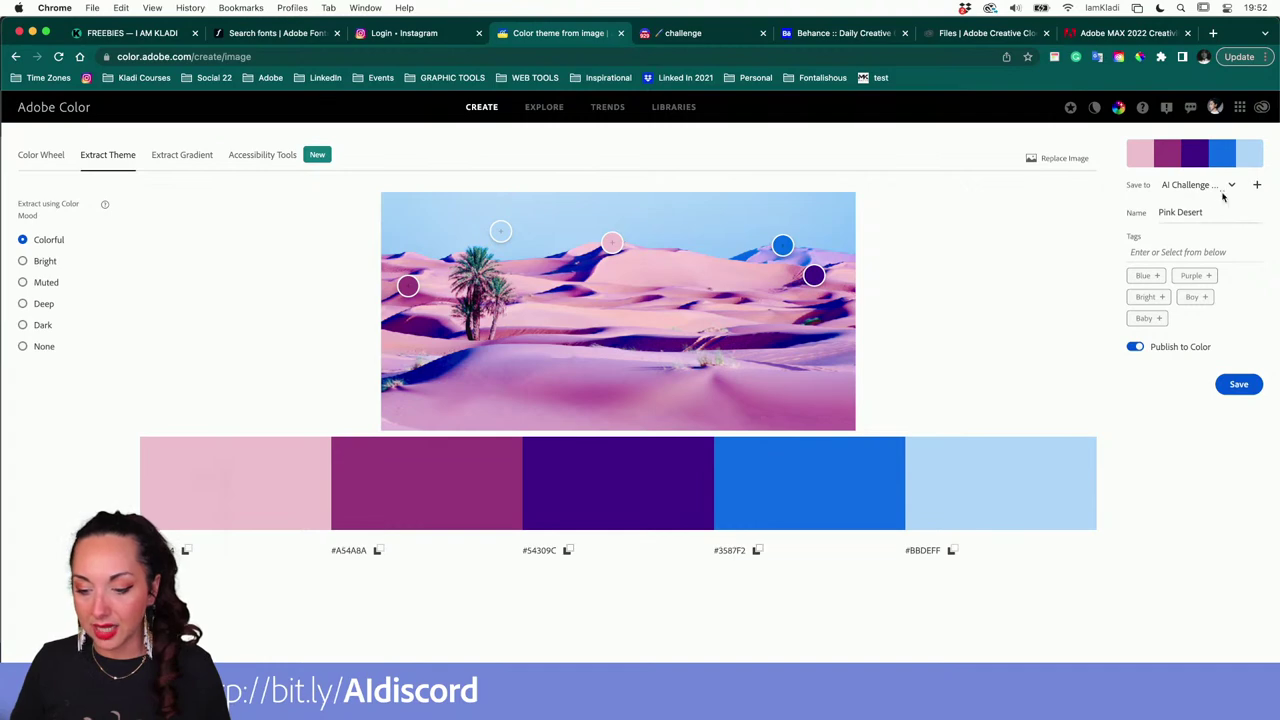
pyautogui.moveTo(474, 655)
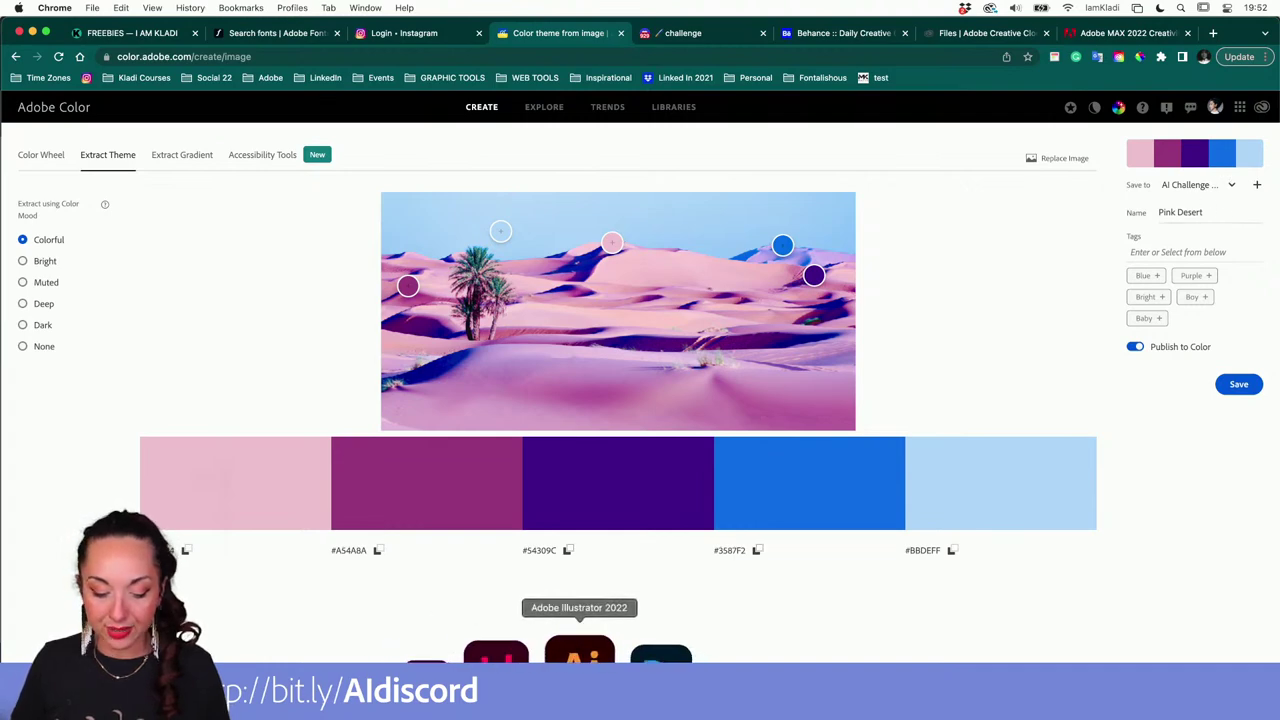
pyautogui.click(580, 655)
pyautogui.click(1215, 56)
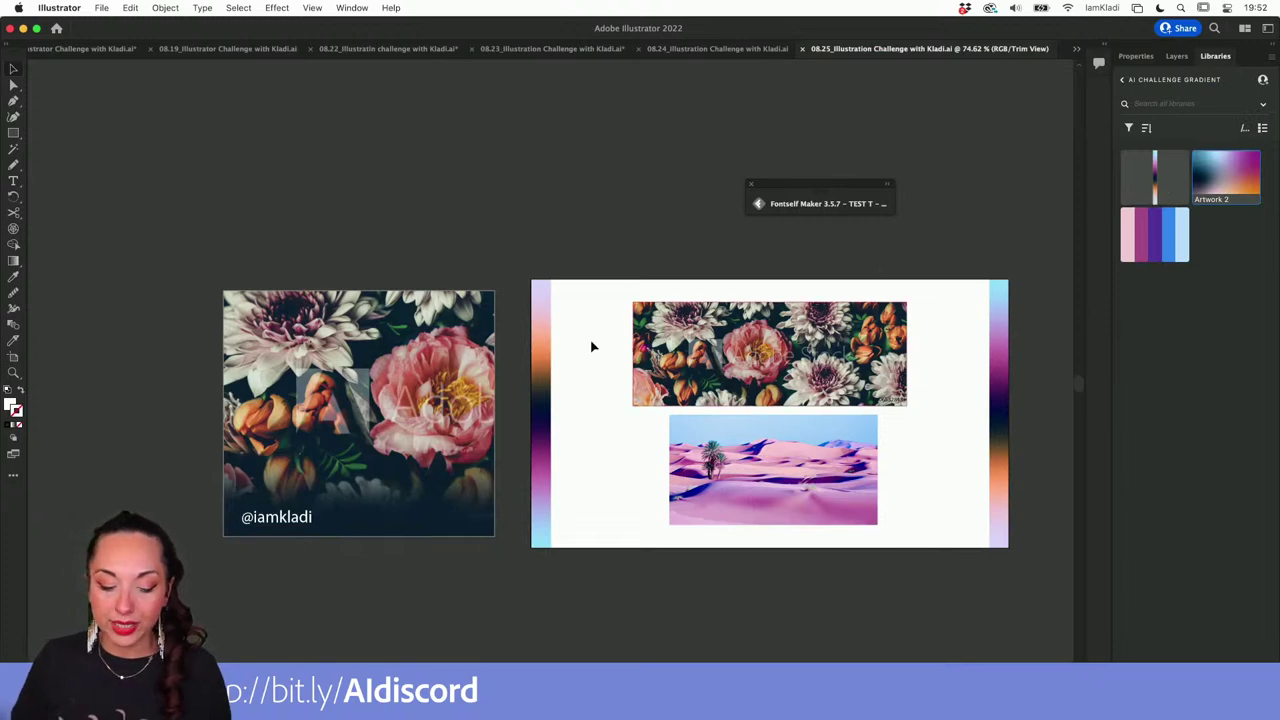
# Draw a rectangle above the artboard and give it the default white fill and black stroke.
pyautogui.click(537, 332)
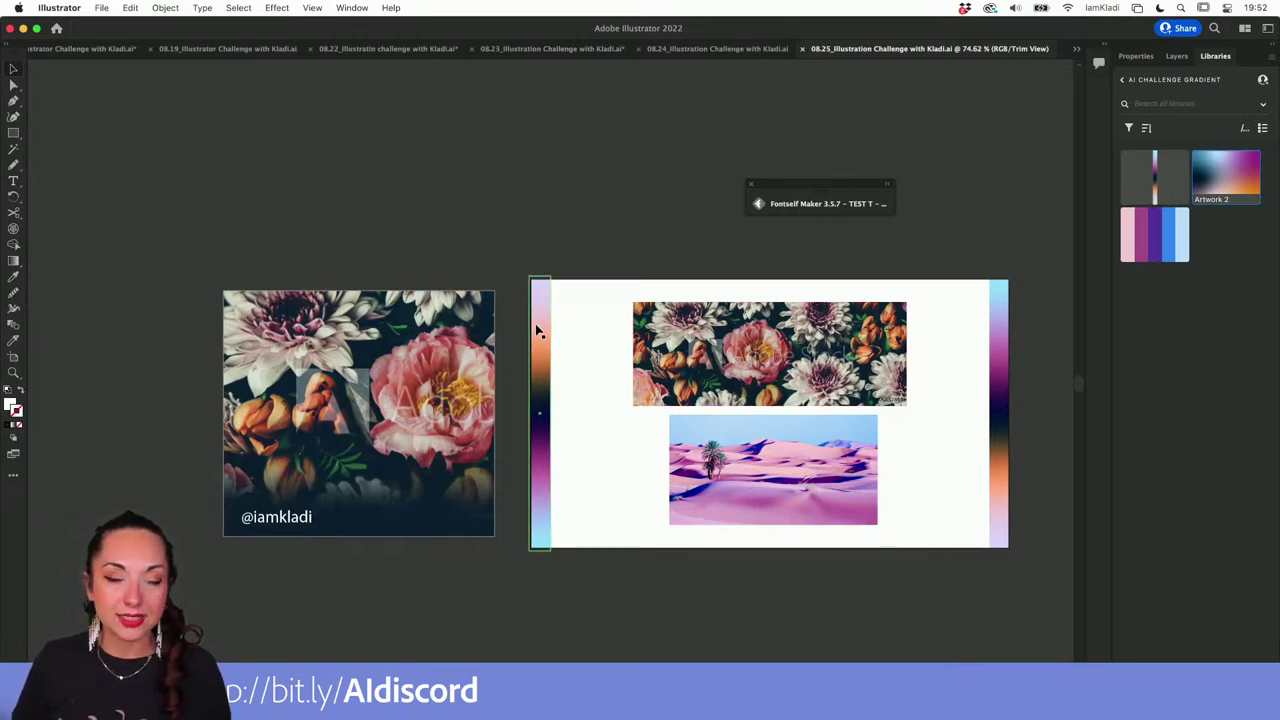
pyautogui.press('m')
pyautogui.moveTo(494, 153); pyautogui.dragTo(713, 283)
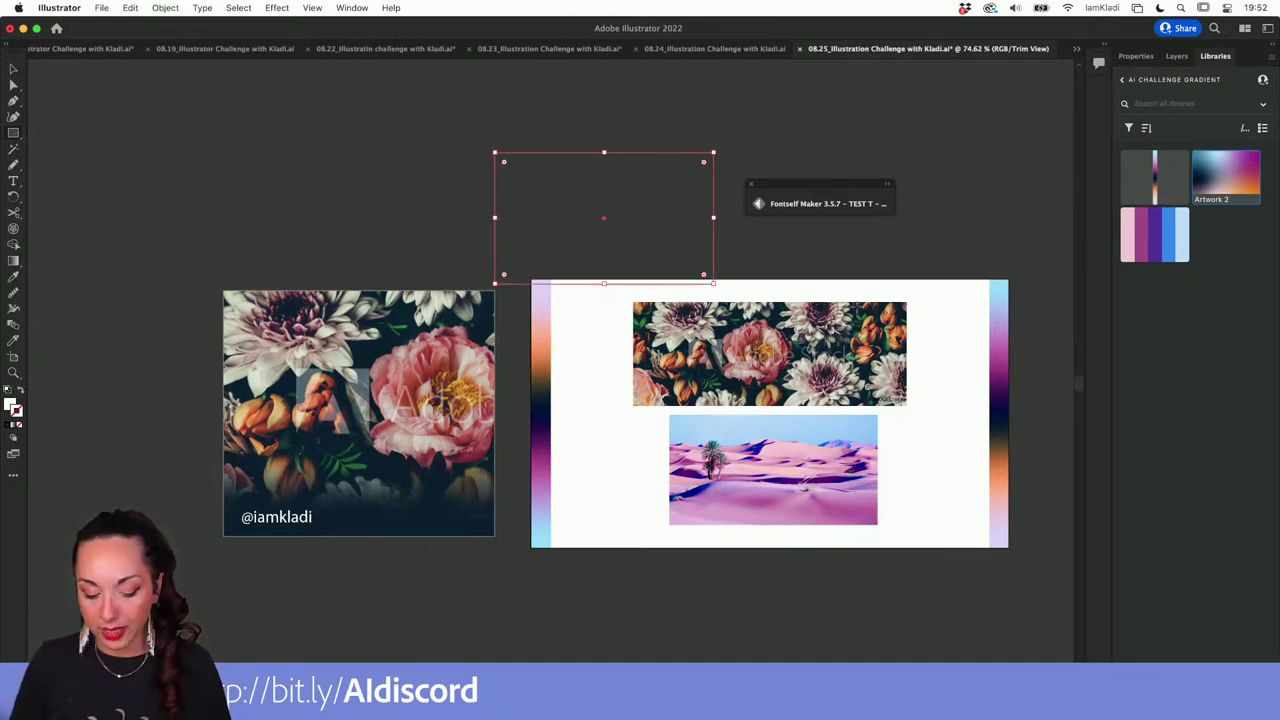
pyautogui.press('a')
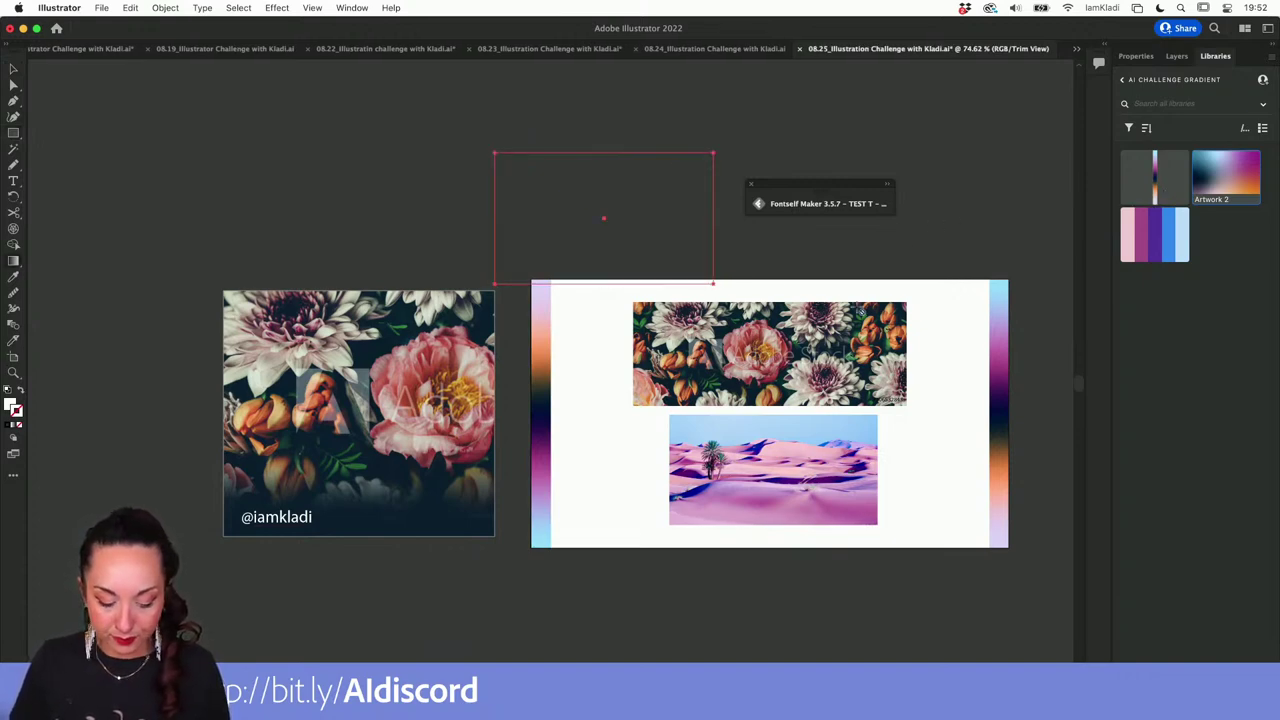
pyautogui.press('x')
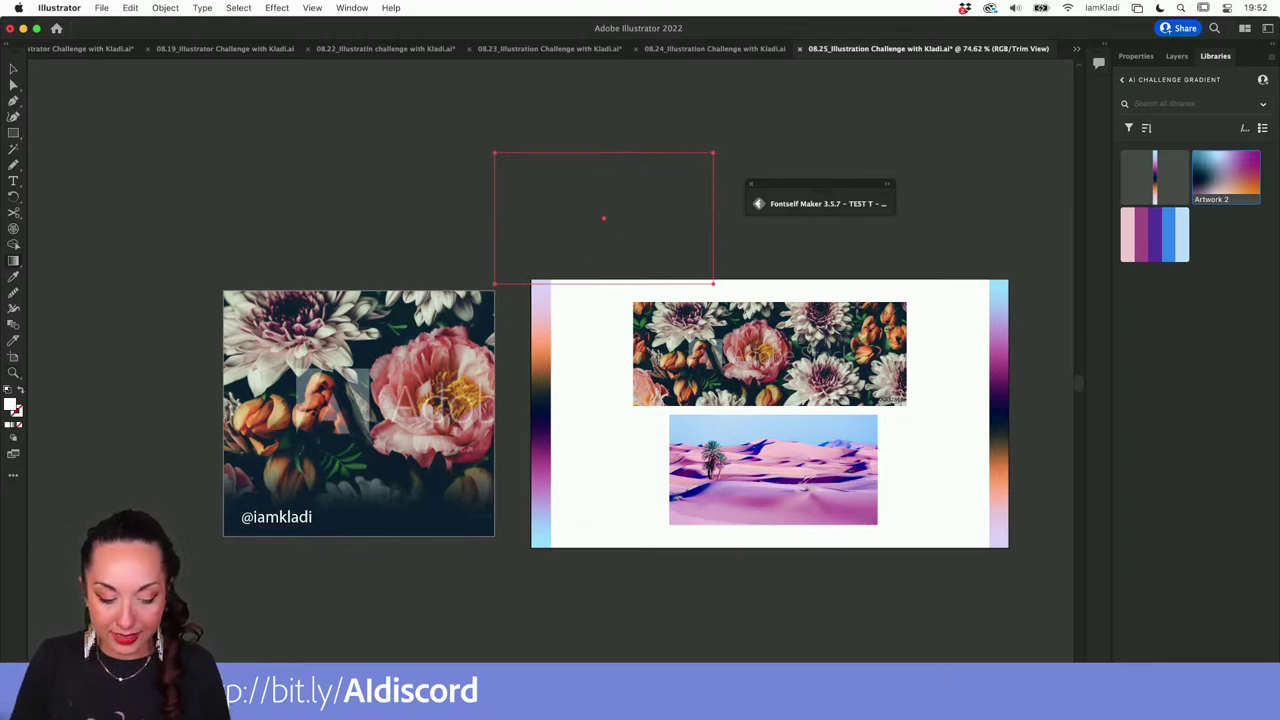
pyautogui.press('d')
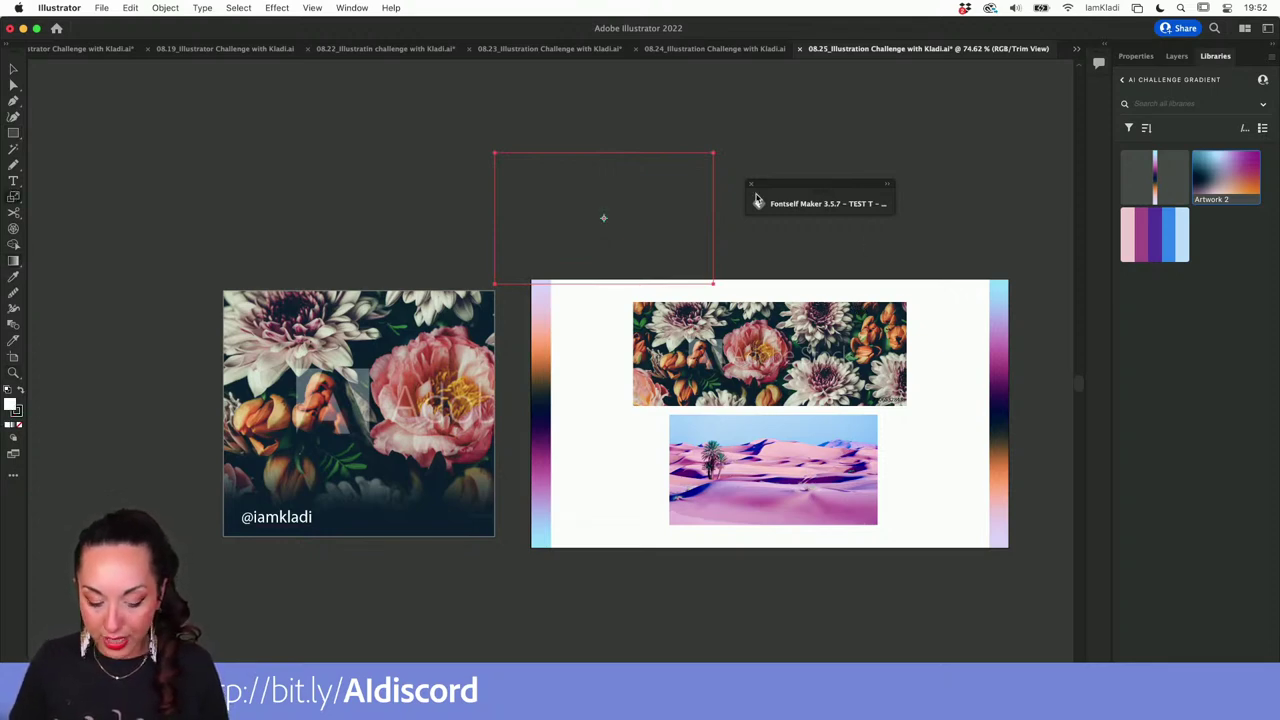
pyautogui.press('v')
# Turn off Trim View, move the rectangle up-left, and widen the left gradient strip to about 87.7 px.
pyautogui.click(372, 7)
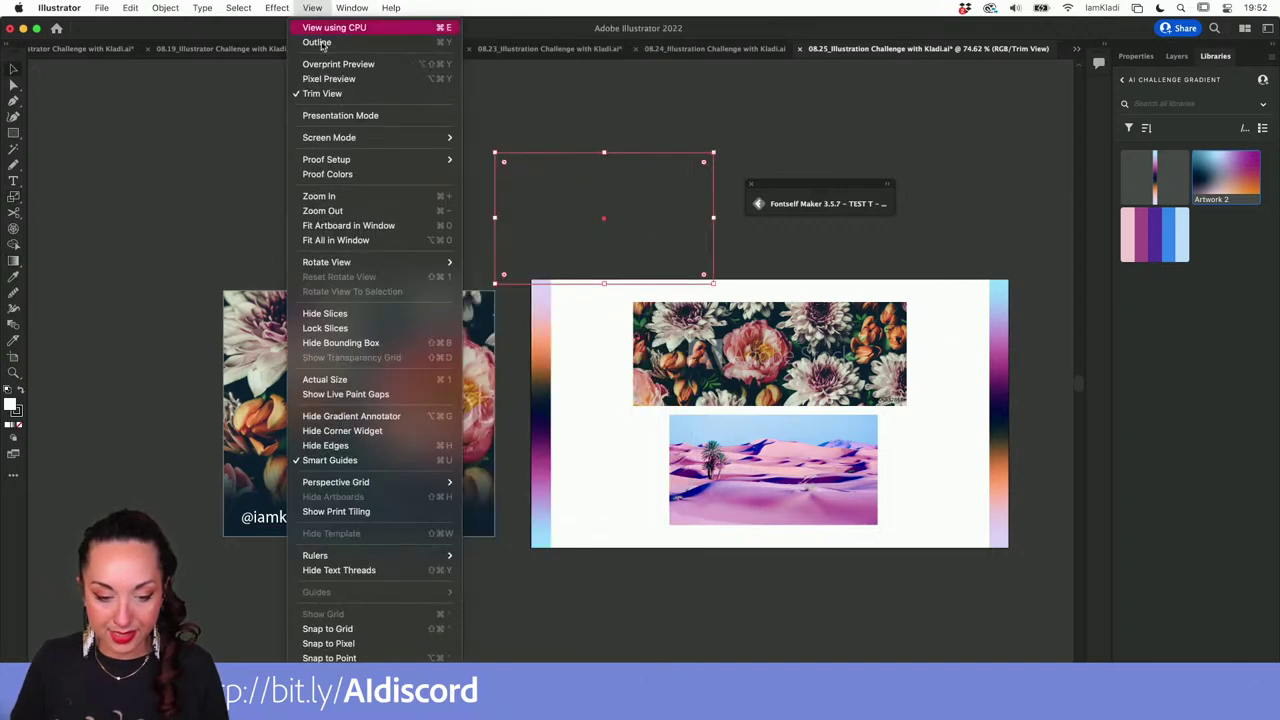
pyautogui.click(335, 91)
pyautogui.moveTo(586, 191); pyautogui.dragTo(520, 154)
pyautogui.click(541, 335)
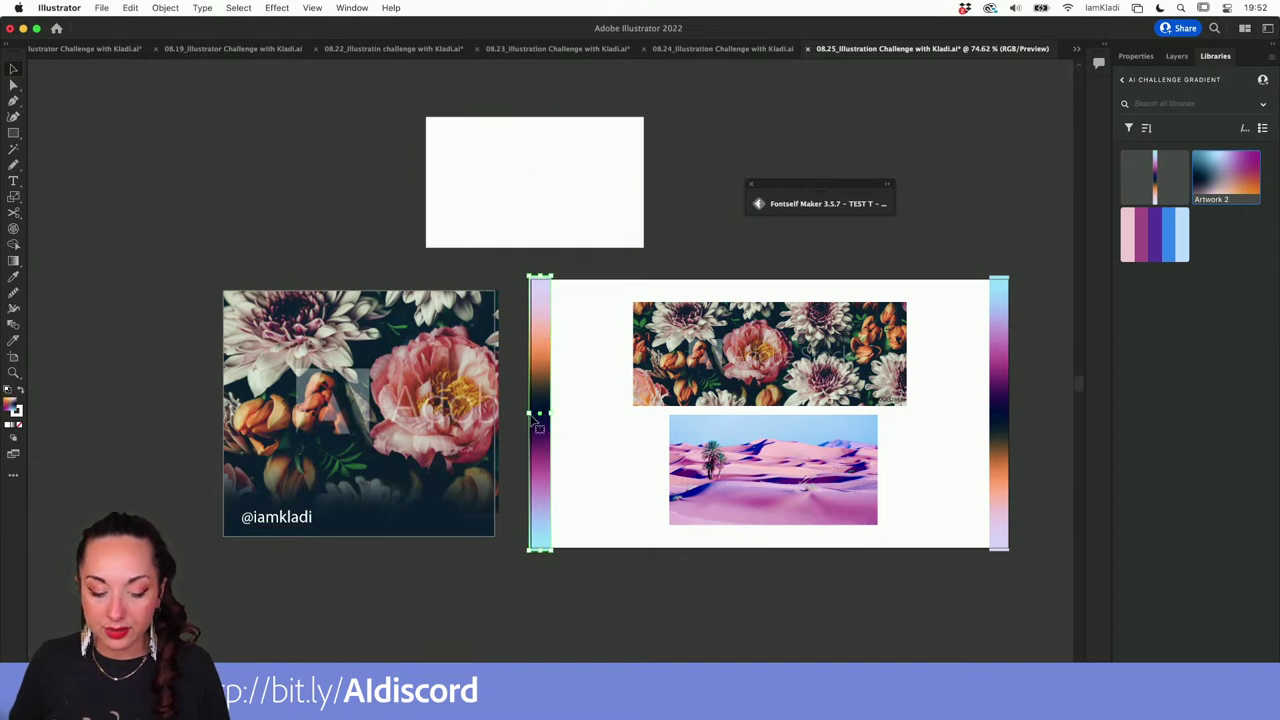
pyautogui.moveTo(529, 413); pyautogui.dragTo(536, 366)
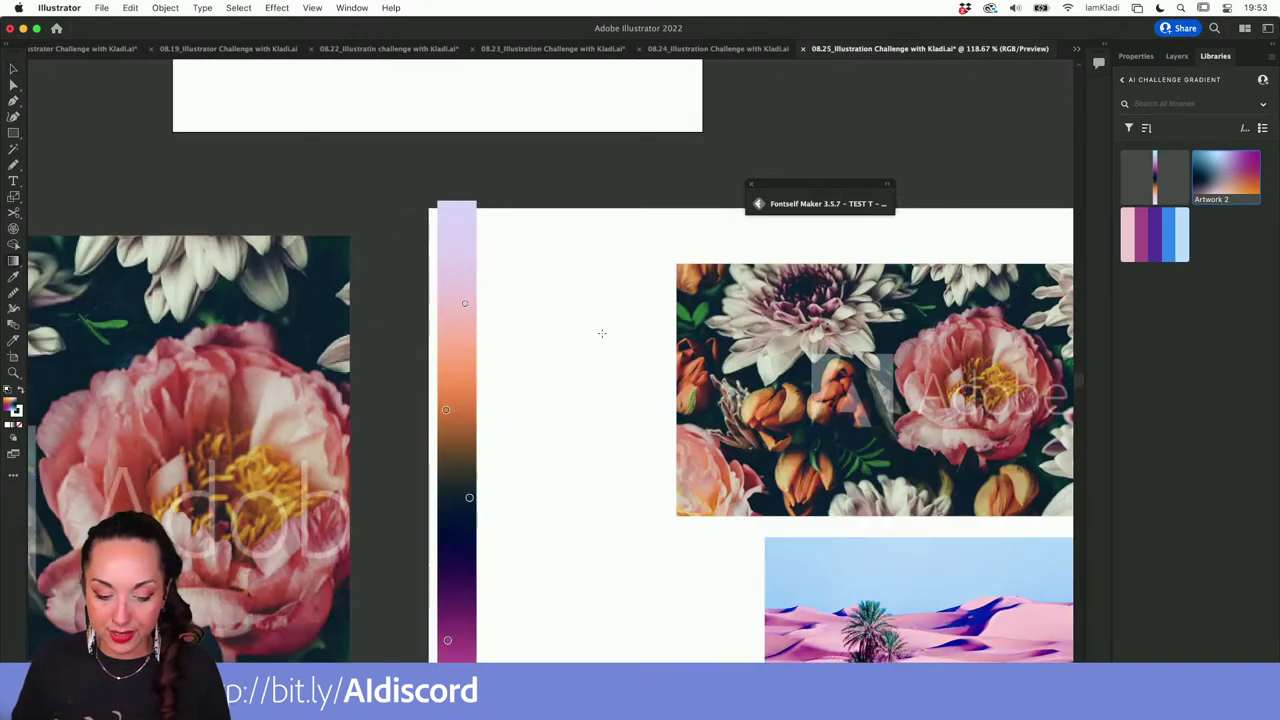
# Set the gradient bar's top stop to a dark red sampled from the peony, then nudge the bar left.
pyautogui.scroll(5, 600, 330)
pyautogui.scroll(-2, 467, 355)
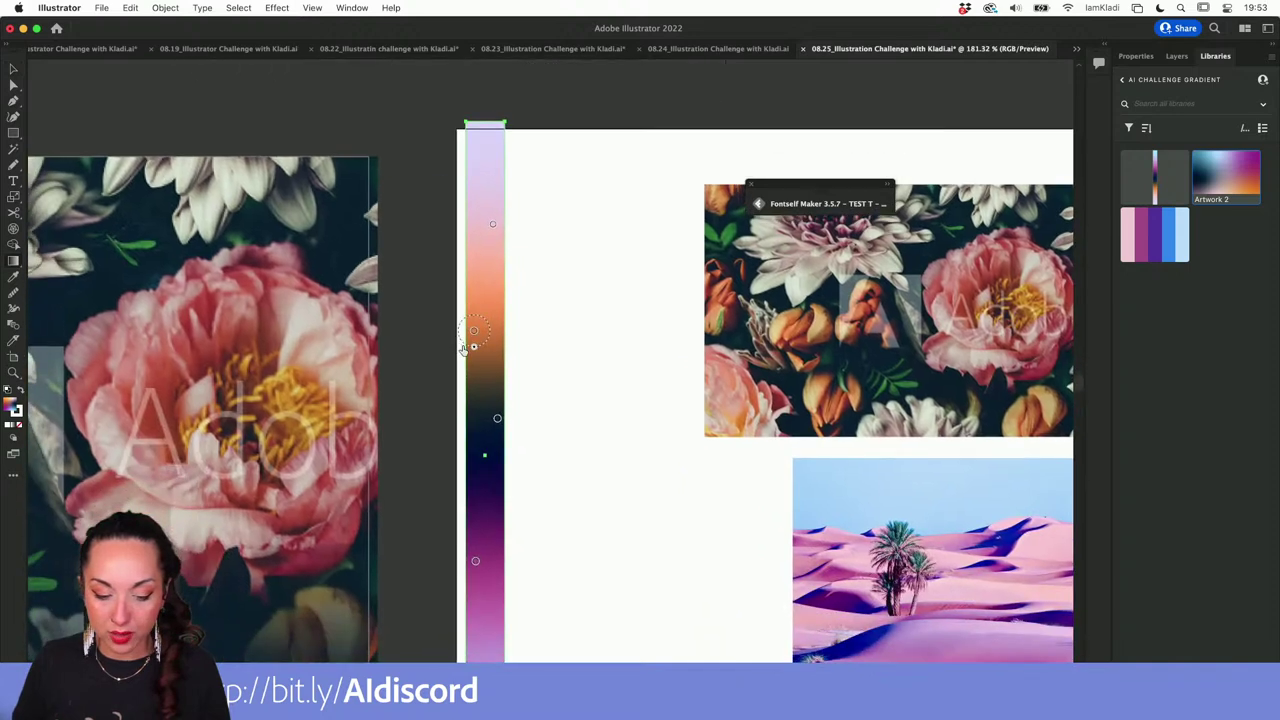
pyautogui.click(485, 165)
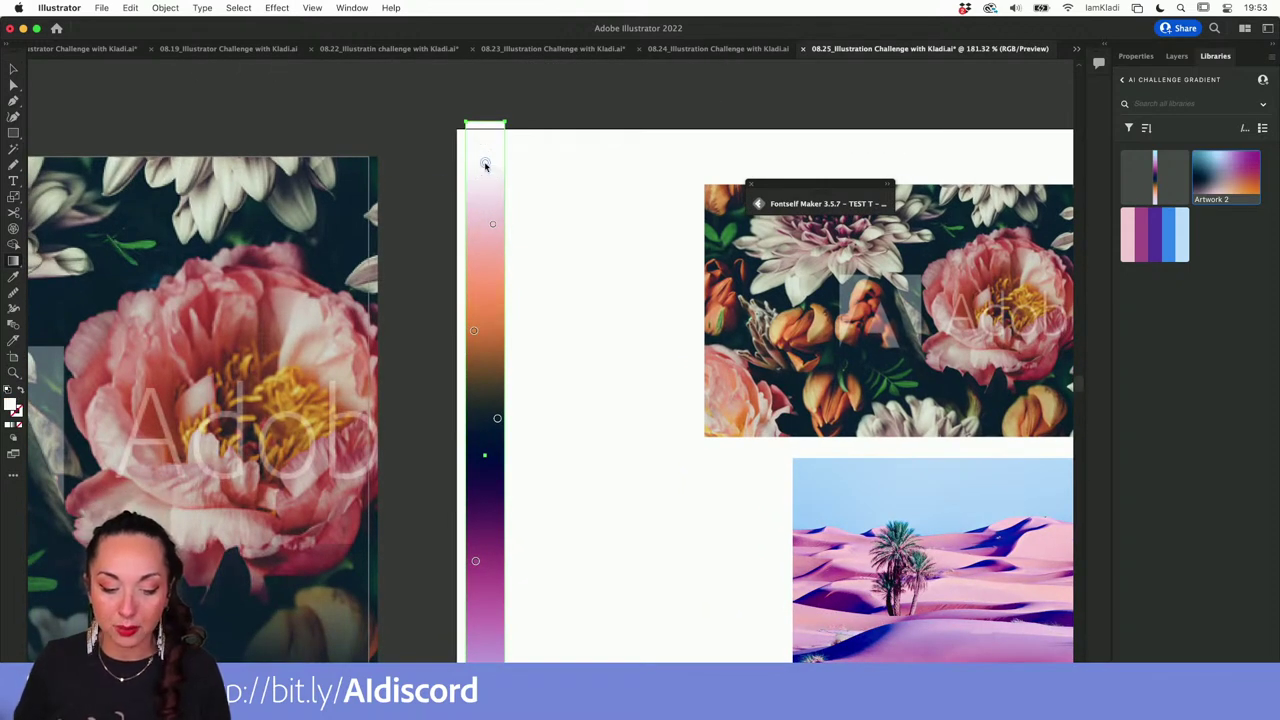
pyautogui.doubleClick(485, 165)
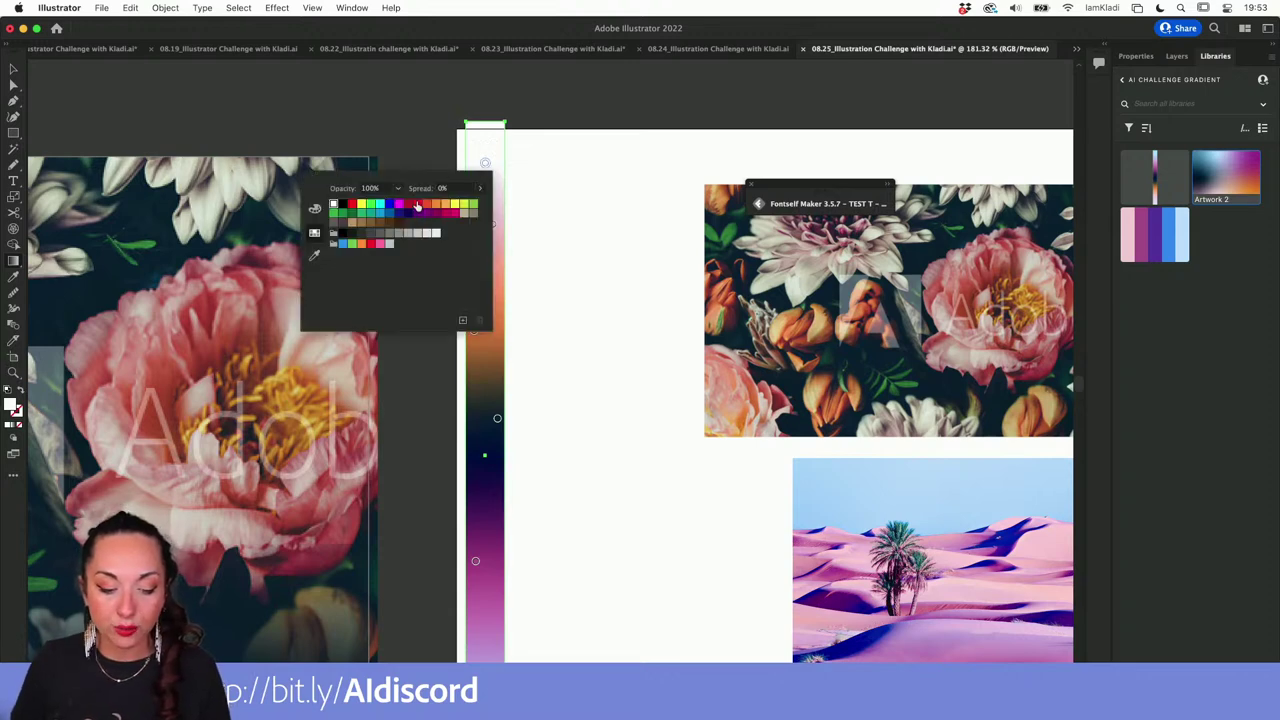
pyautogui.click(314, 260)
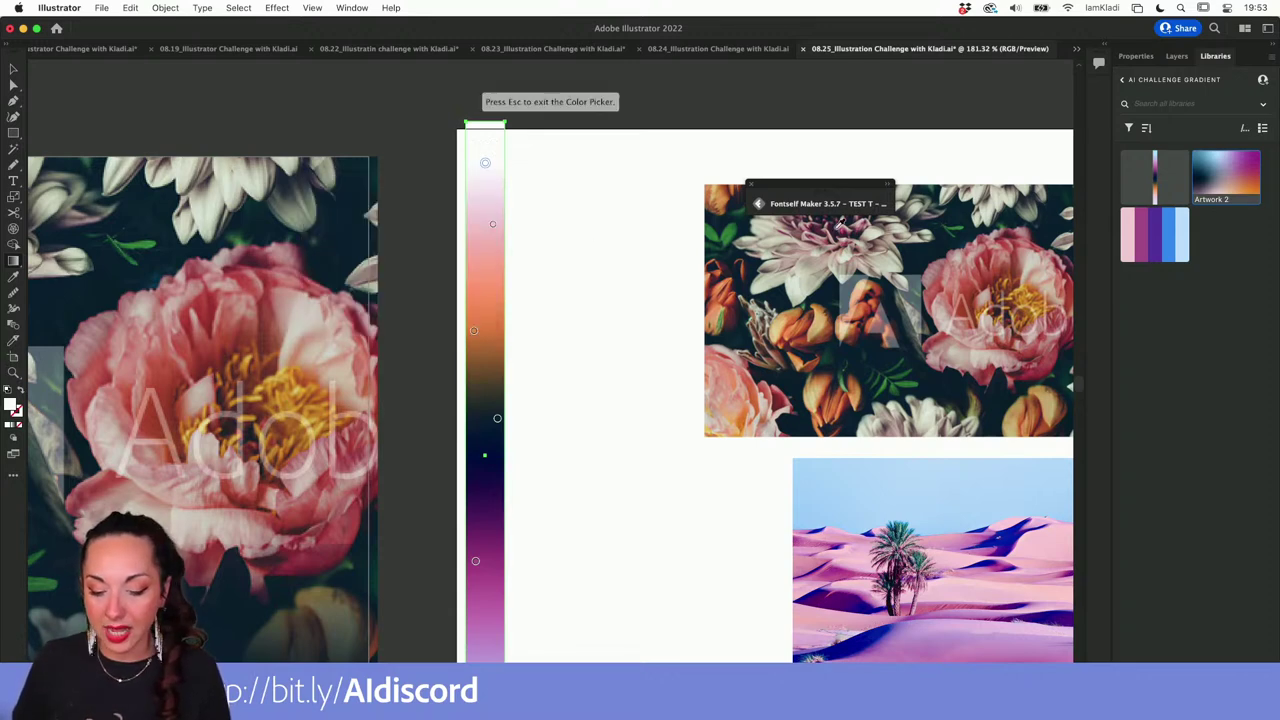
pyautogui.click(991, 202)
pyautogui.click(979, 268)
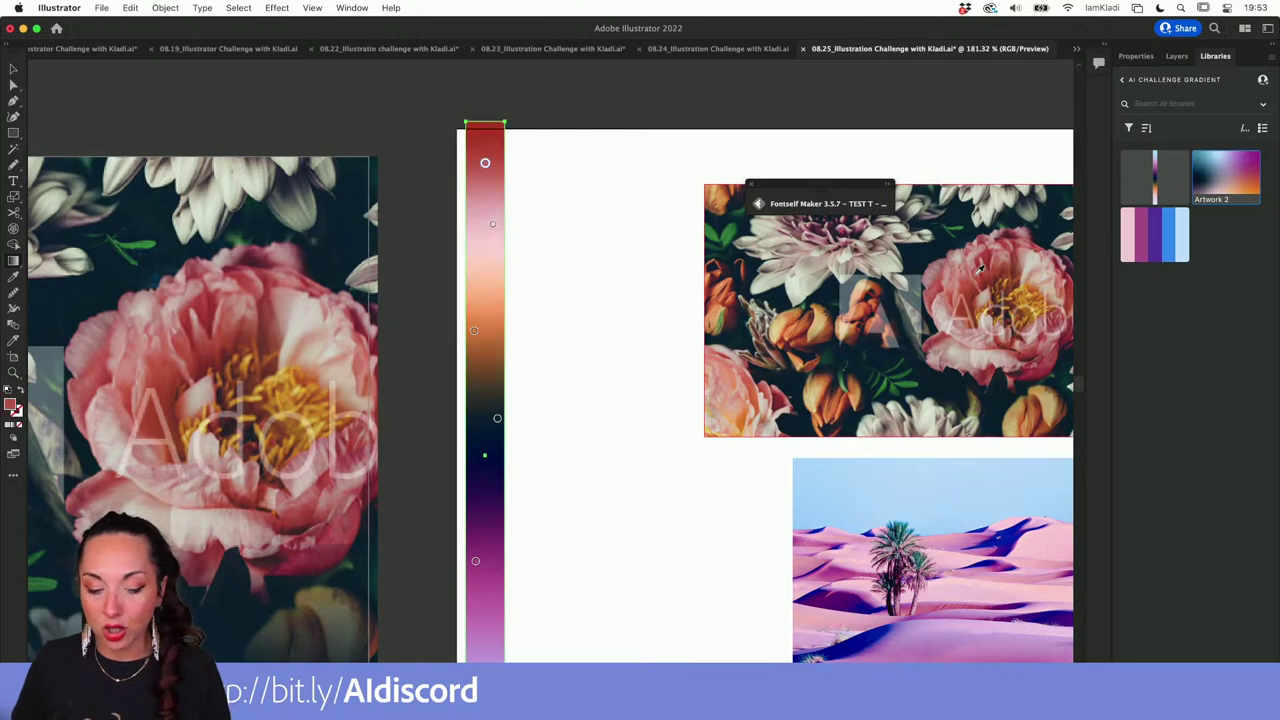
pyautogui.press('v')
pyautogui.click(598, 405)
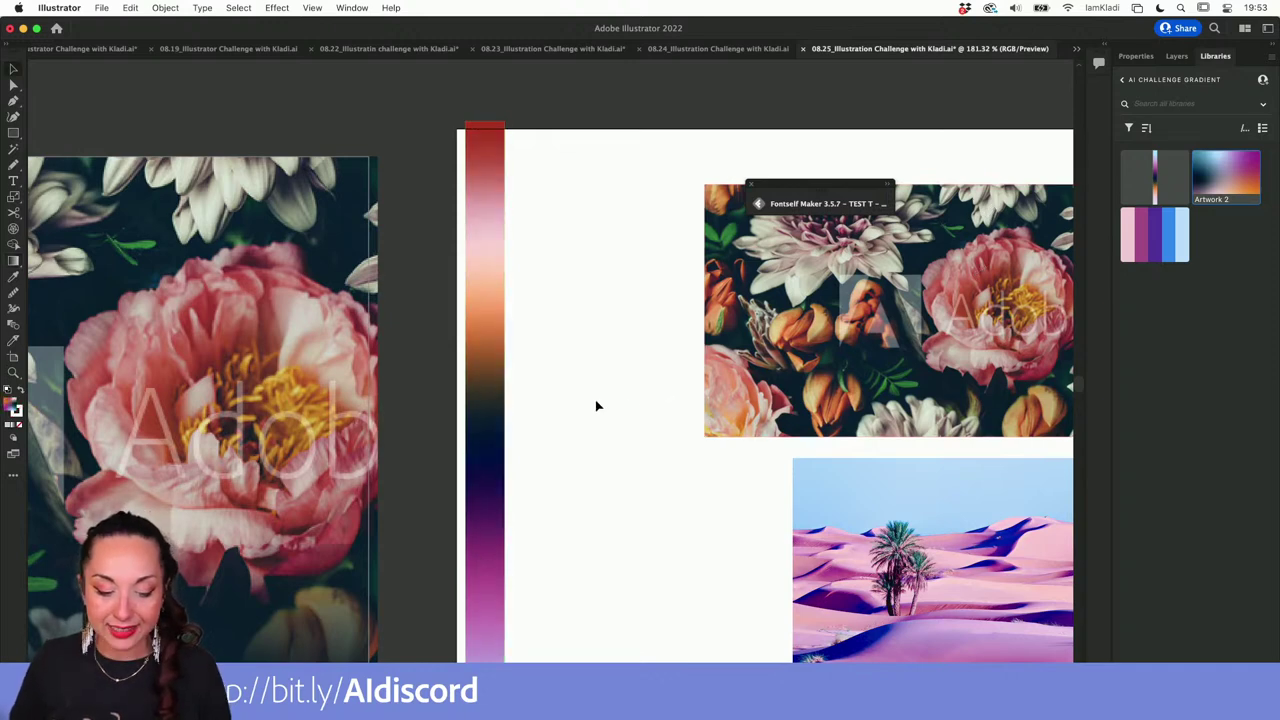
pyautogui.moveTo(496, 362); pyautogui.dragTo(484, 364)
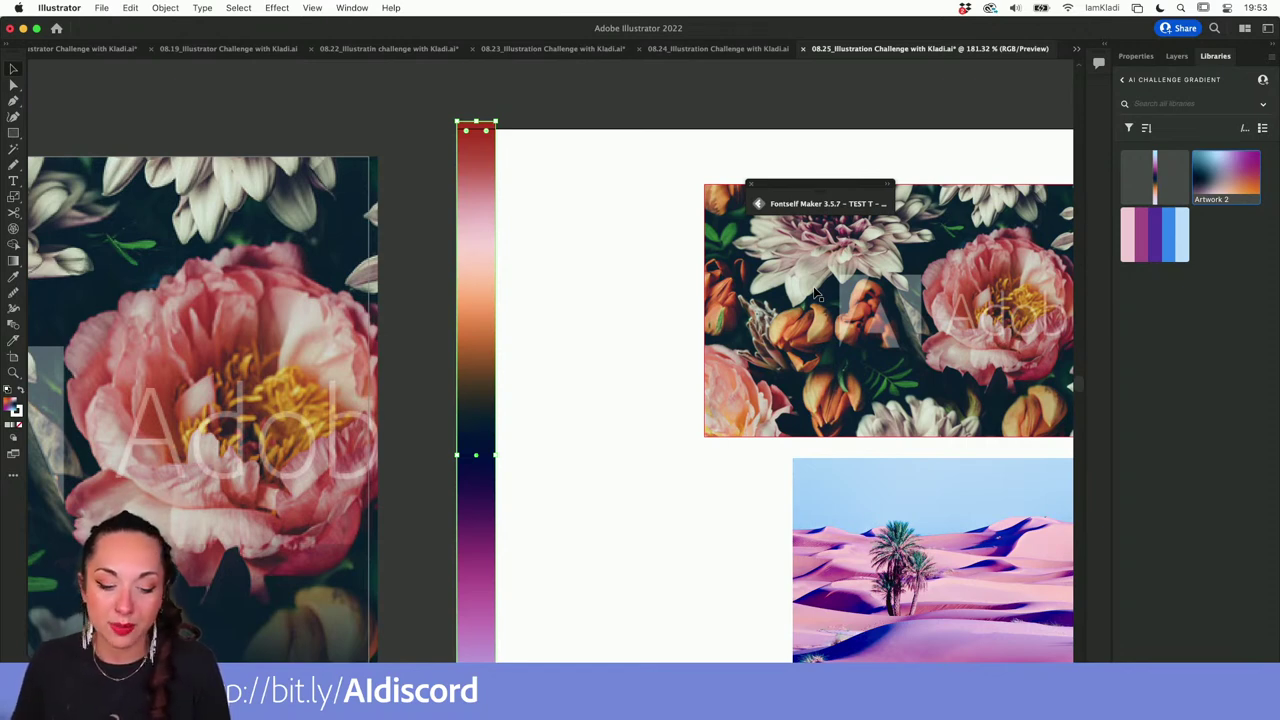
# Add a peach tone sampled from the flowers to a stop on the gradient bar.
pyautogui.press('g')
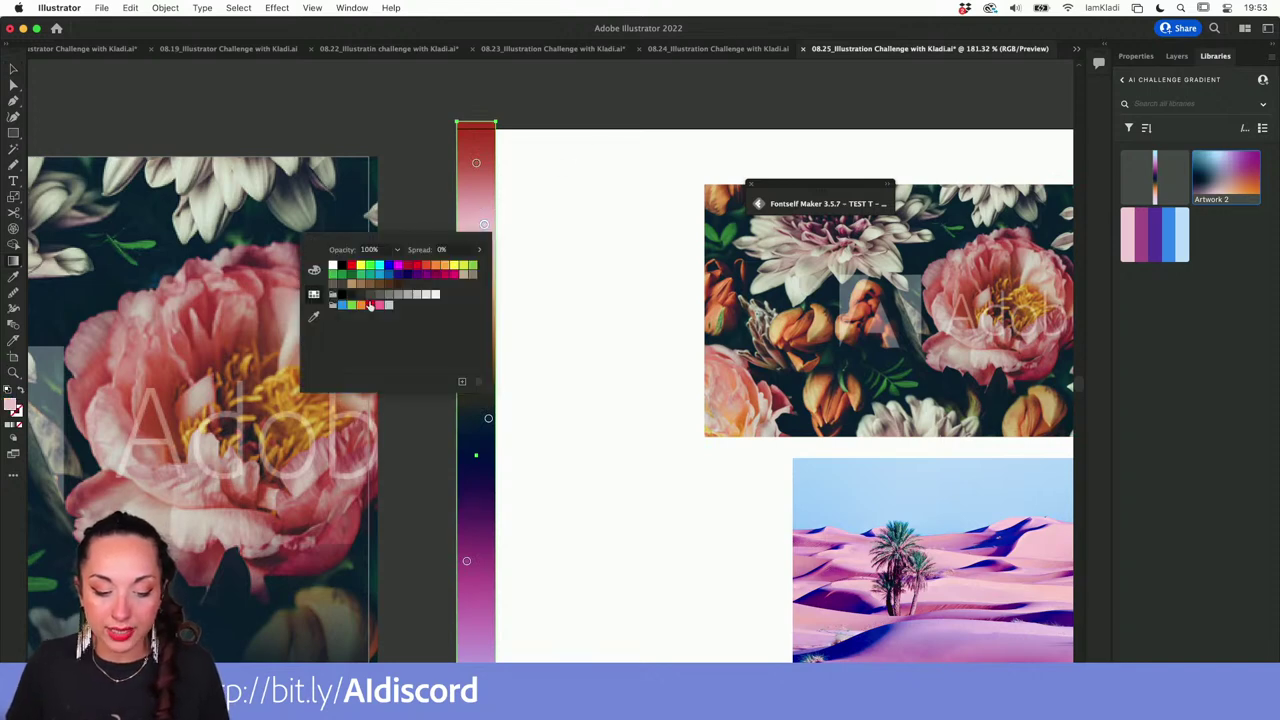
pyautogui.click(313, 316)
pyautogui.click(825, 322)
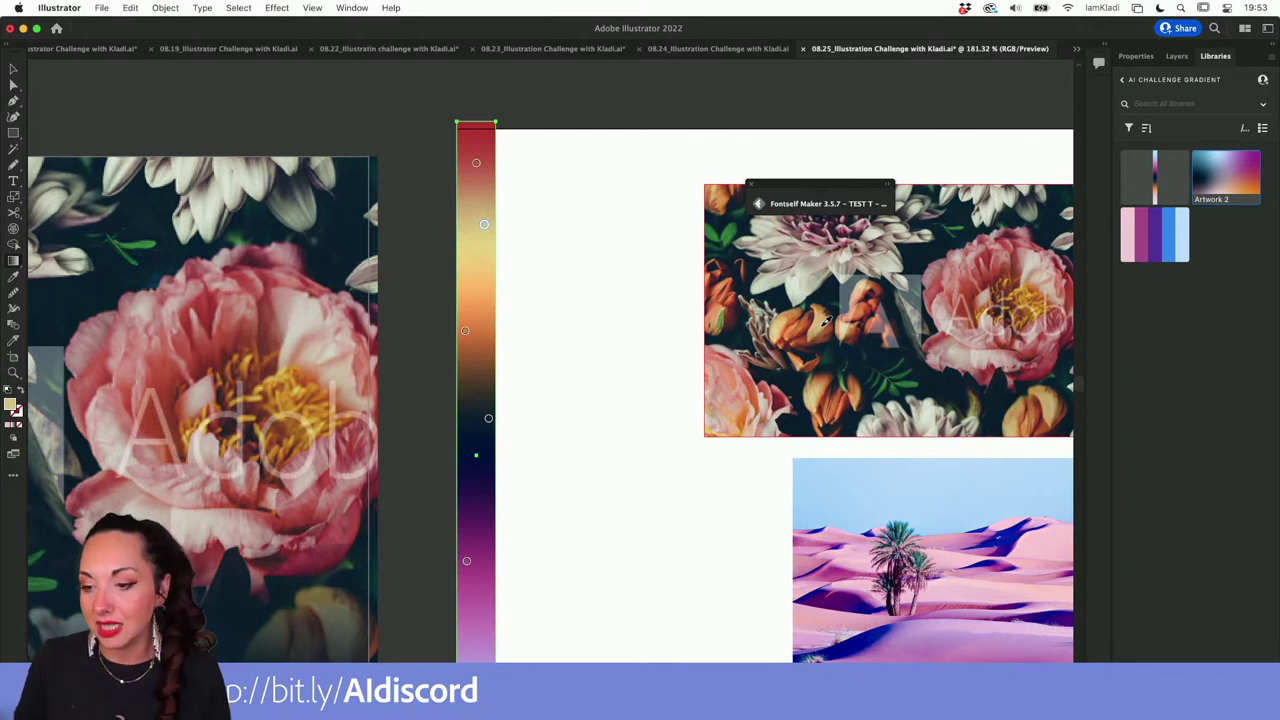
pyautogui.press('v')
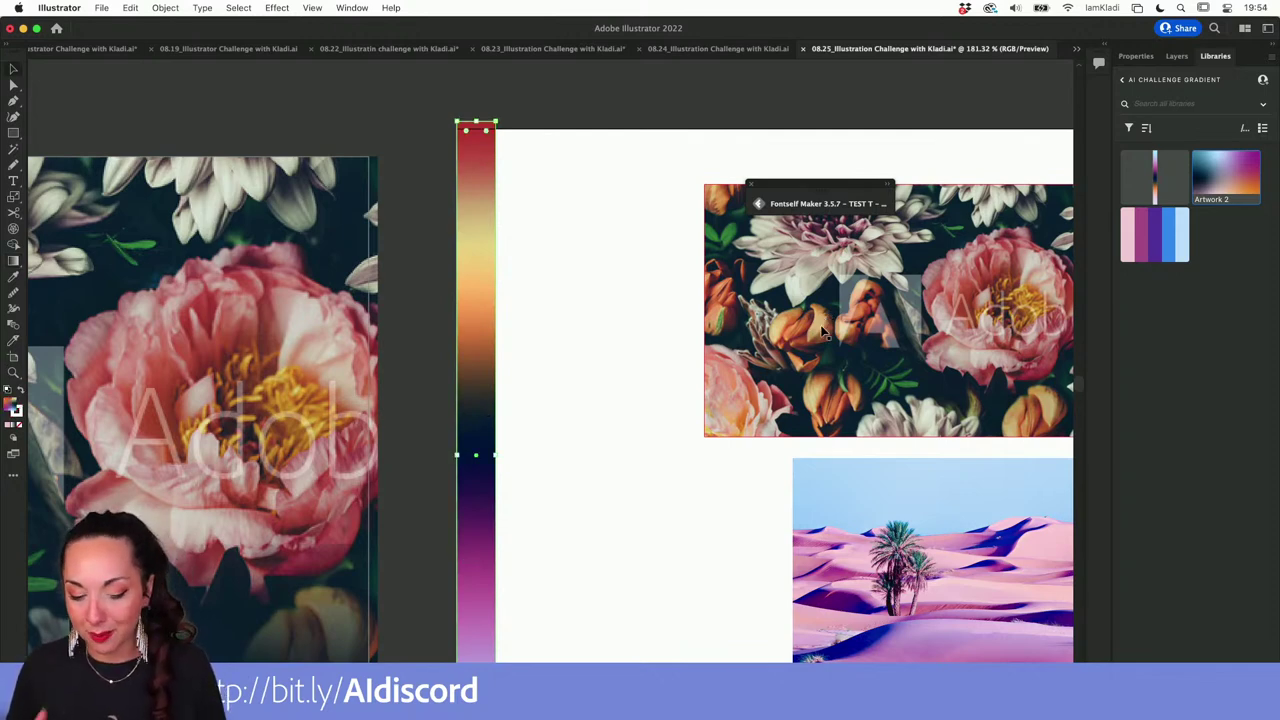
# Drag the gradient bar into the AI Challenge Gradient library as Artwork 3, keeping it on the artboard.
pyautogui.click(555, 422)
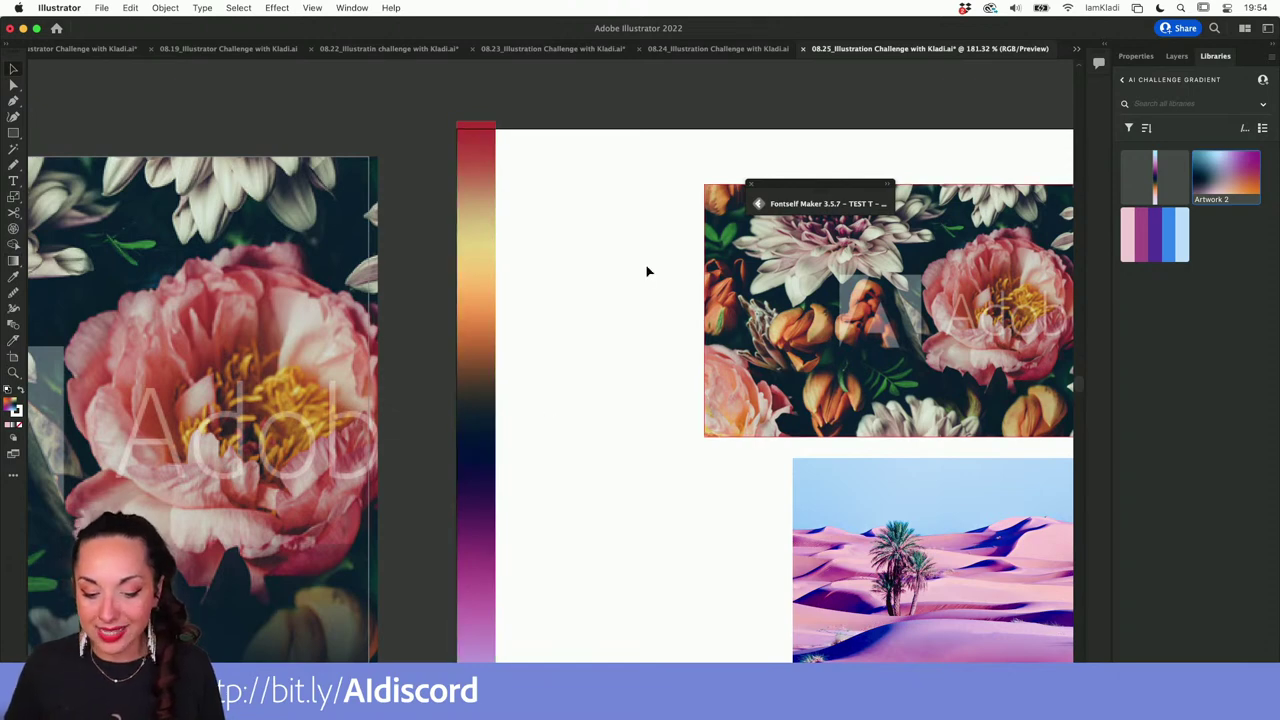
pyautogui.moveTo(463, 334); pyautogui.dragTo(1249, 228)
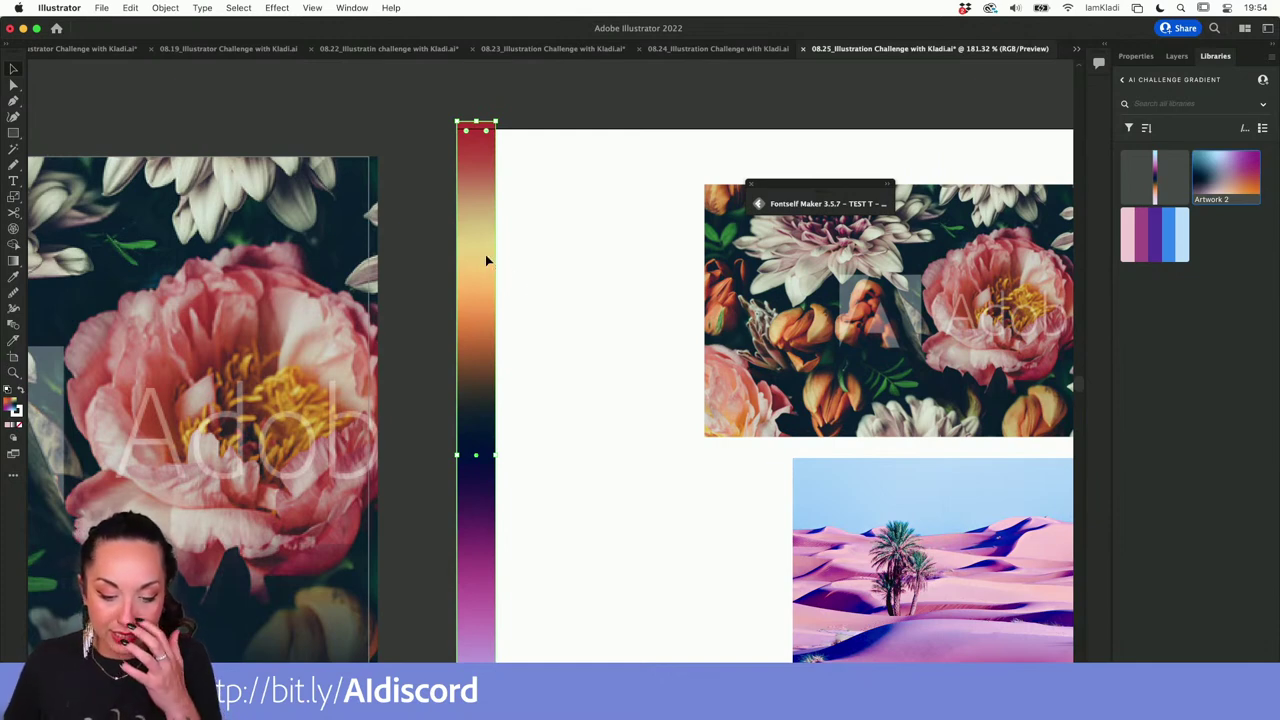
pyautogui.press('Delete')
pyautogui.press('cmd+z')
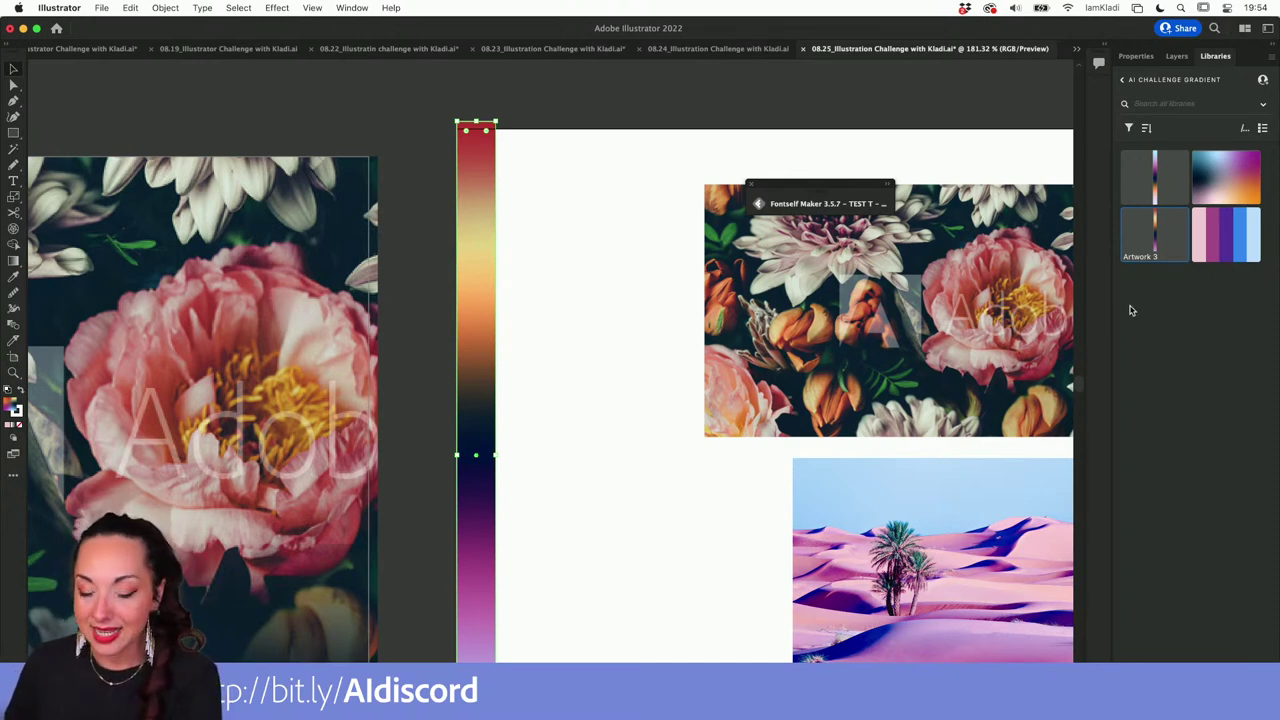
# Return to Chrome's Behance tab and scroll down to the Illustrator challenge cards.
pyautogui.moveTo(318, 652)
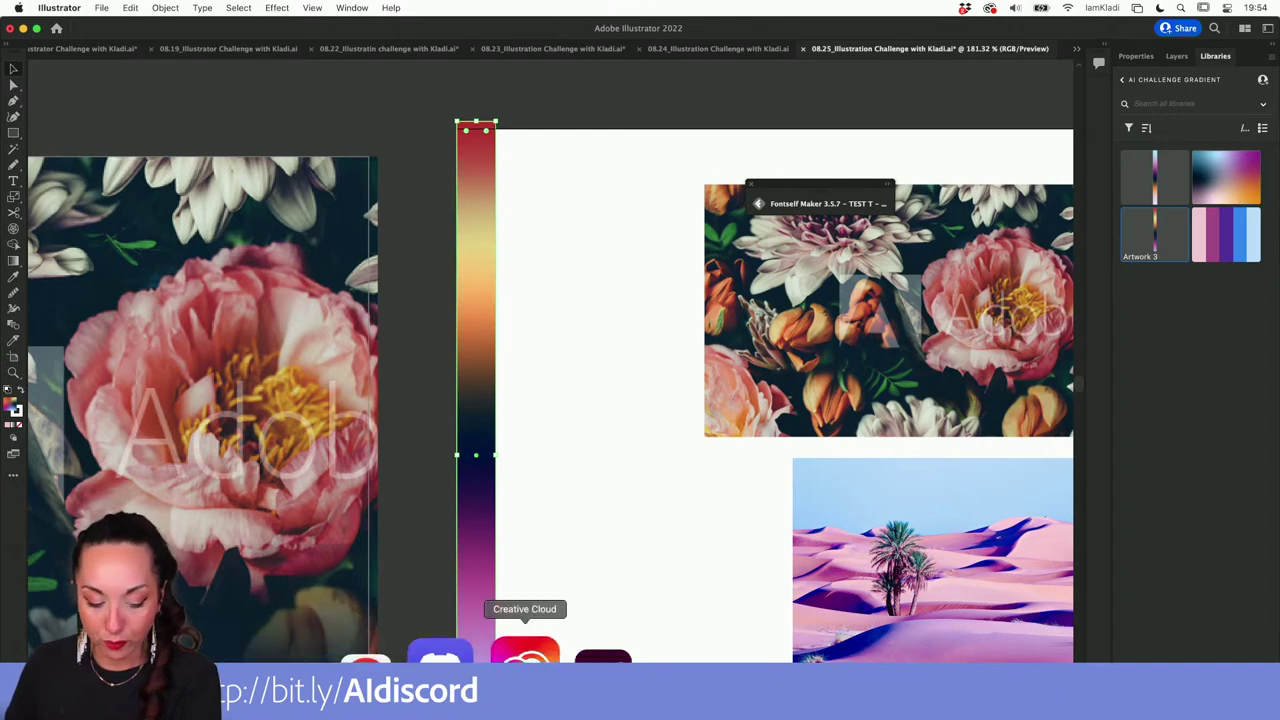
pyautogui.click(450, 655)
pyautogui.click(855, 35)
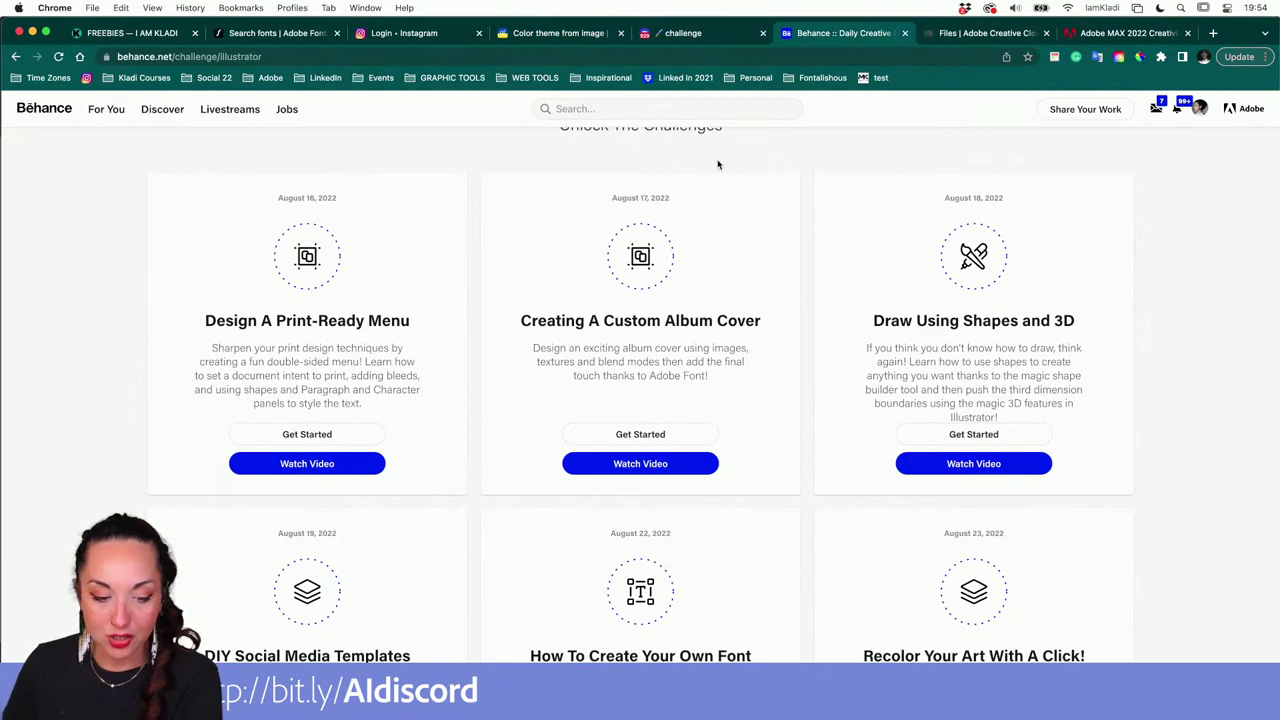
pyautogui.scroll(-10, 717, 164)
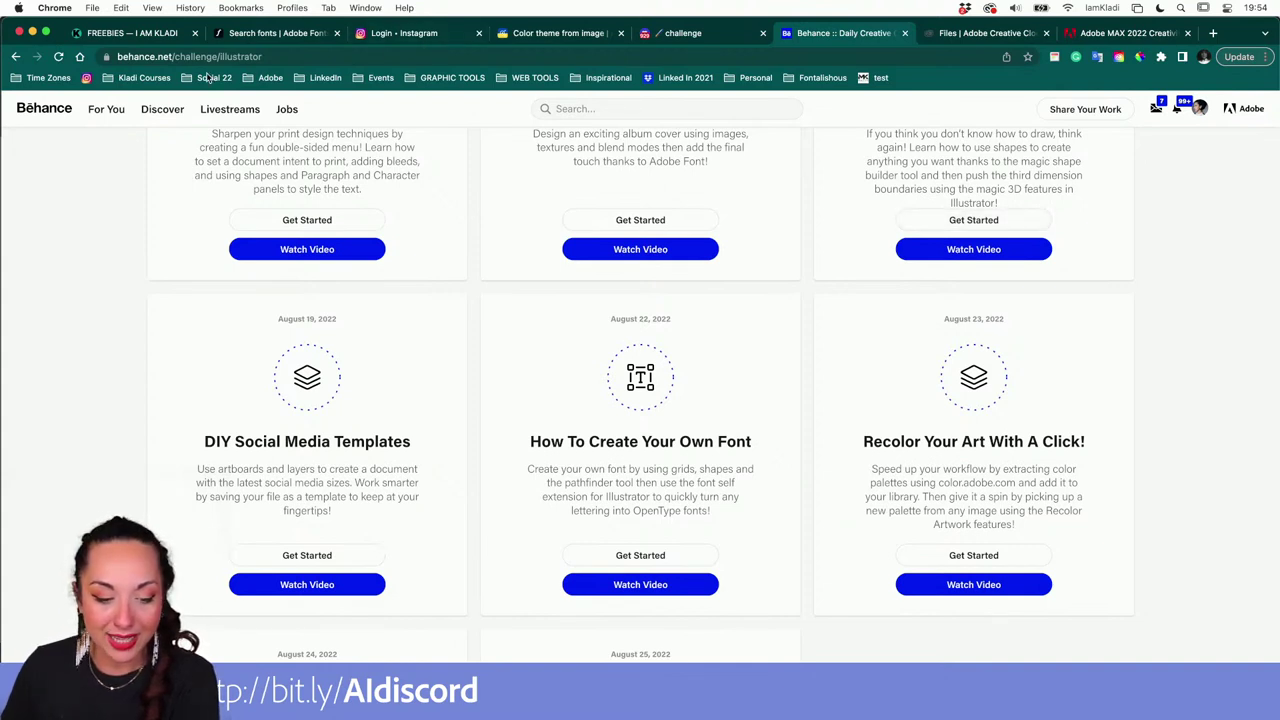
# Open Instagram, allow only essential cookies, and log in.
pyautogui.click(87, 78)
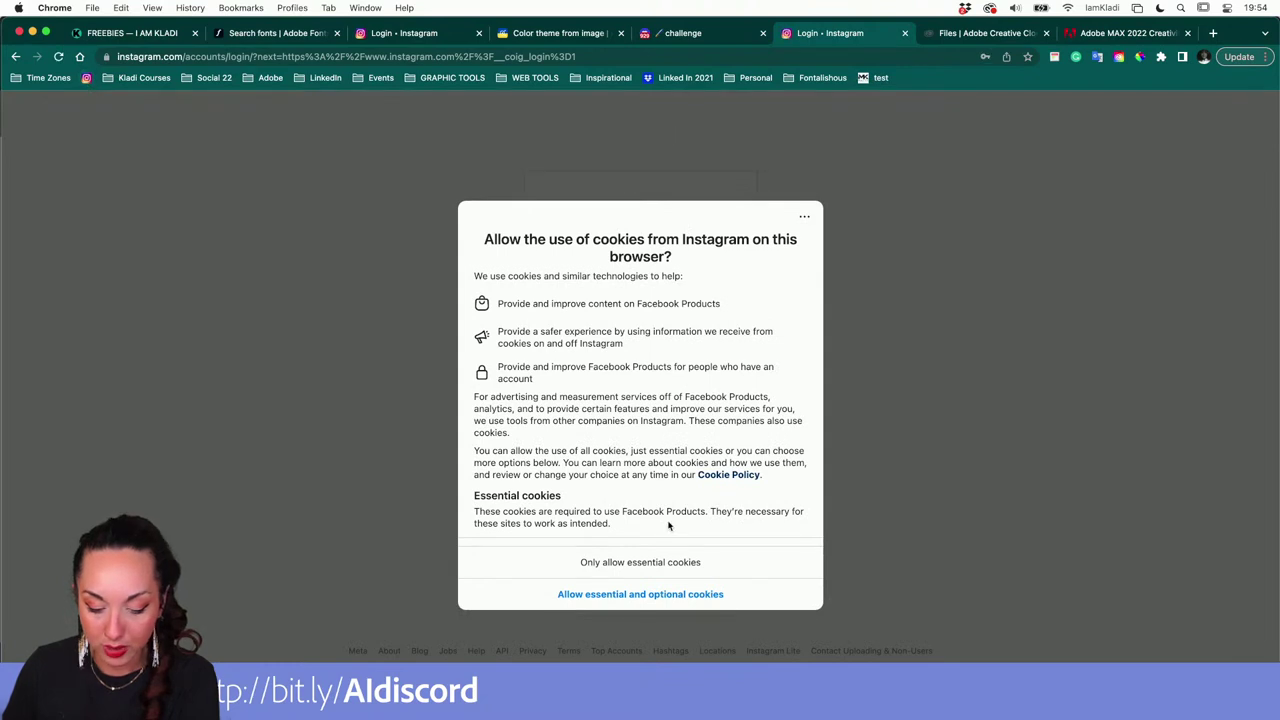
pyautogui.click(673, 566)
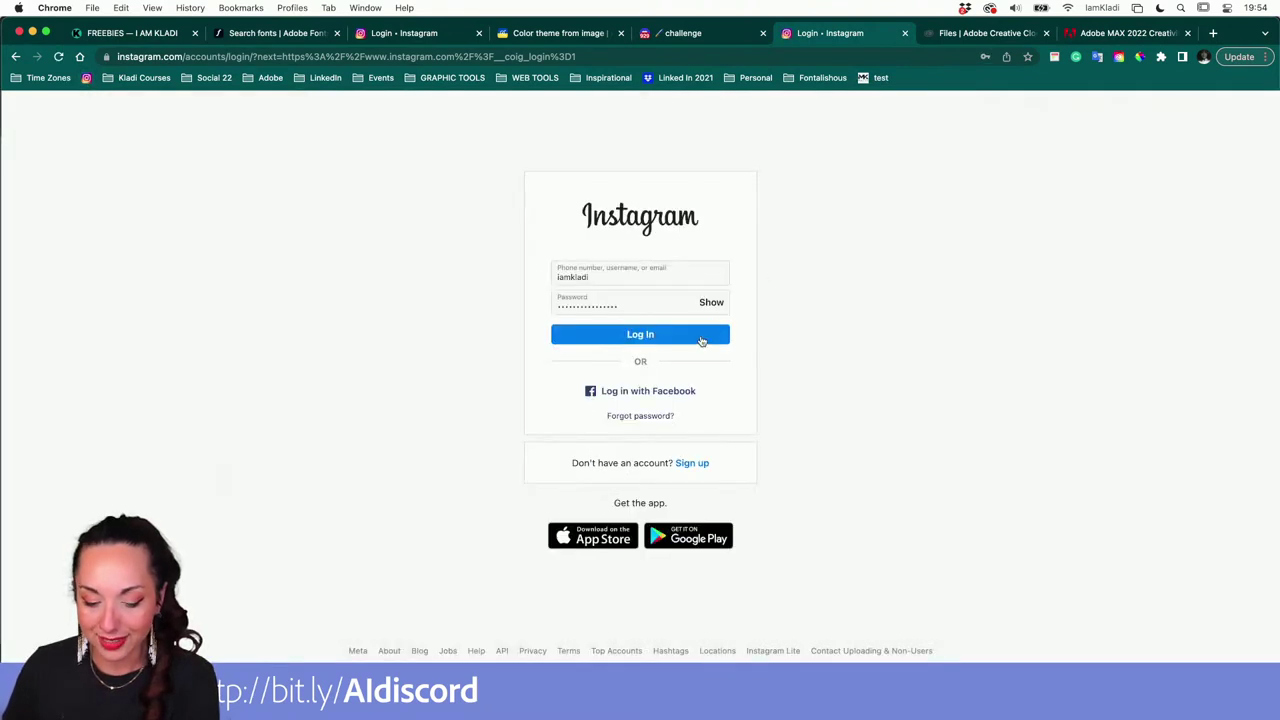
pyautogui.click(701, 341)
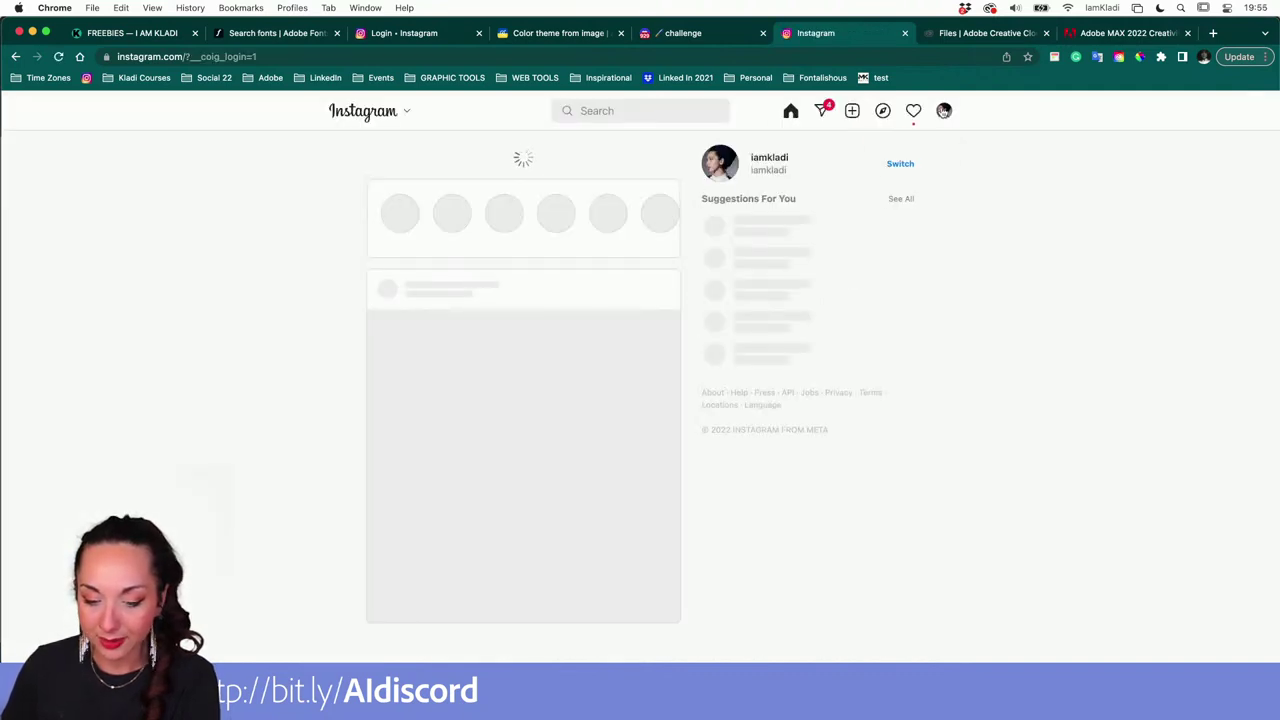
# Go to the profile page from the avatar menu and scroll through the tutorial posts grid.
pyautogui.click(944, 110)
pyautogui.click(903, 147)
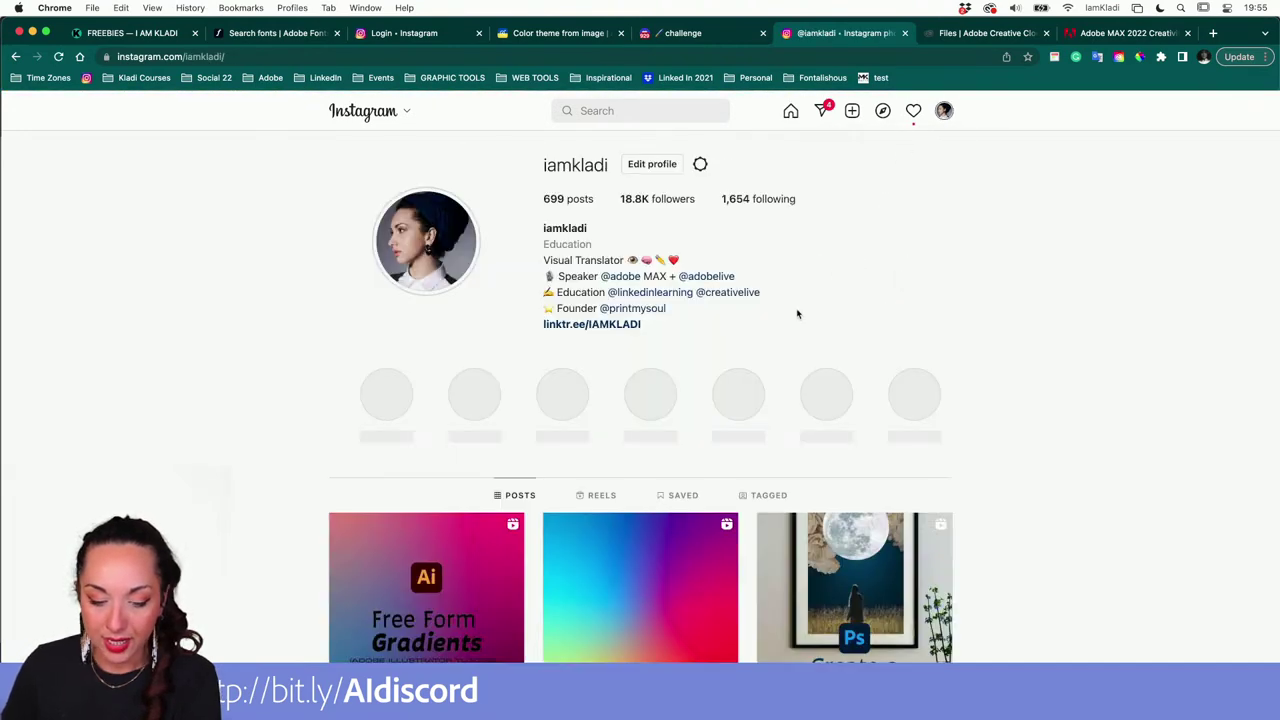
pyautogui.scroll(-5, 797, 314)
pyautogui.scroll(-9, 797, 314)
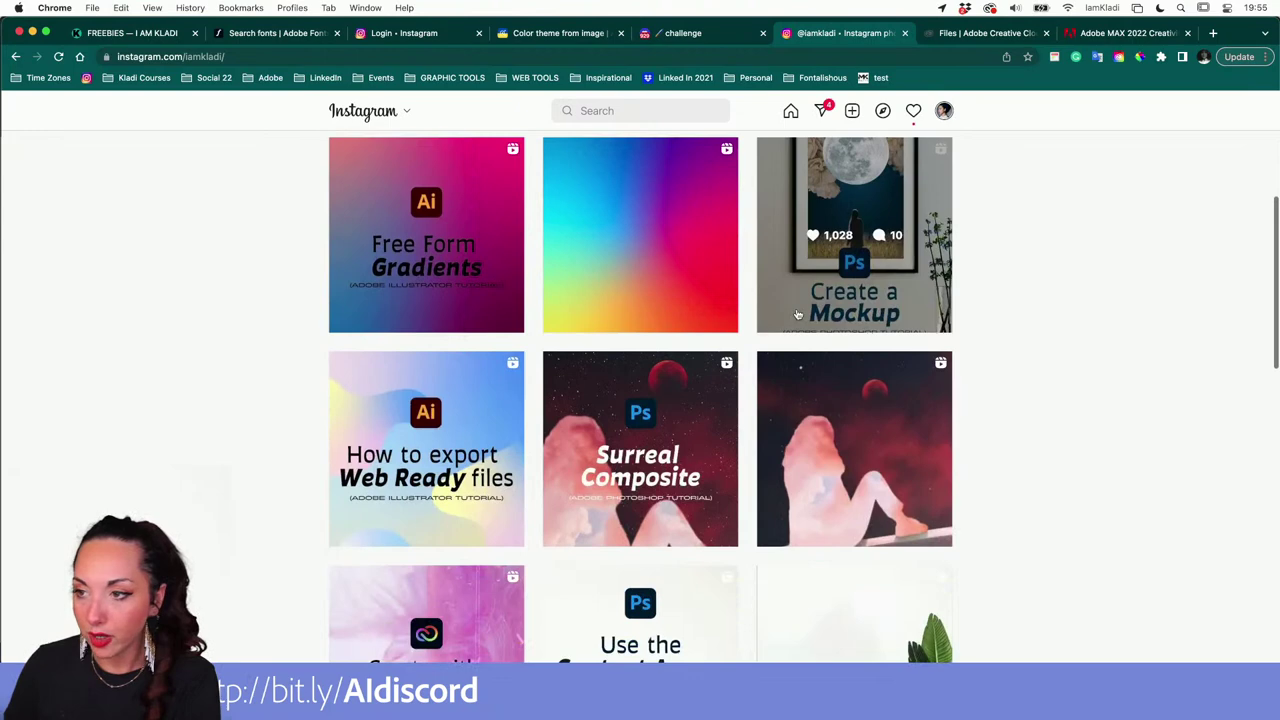
pyautogui.scroll(-1, 797, 314)
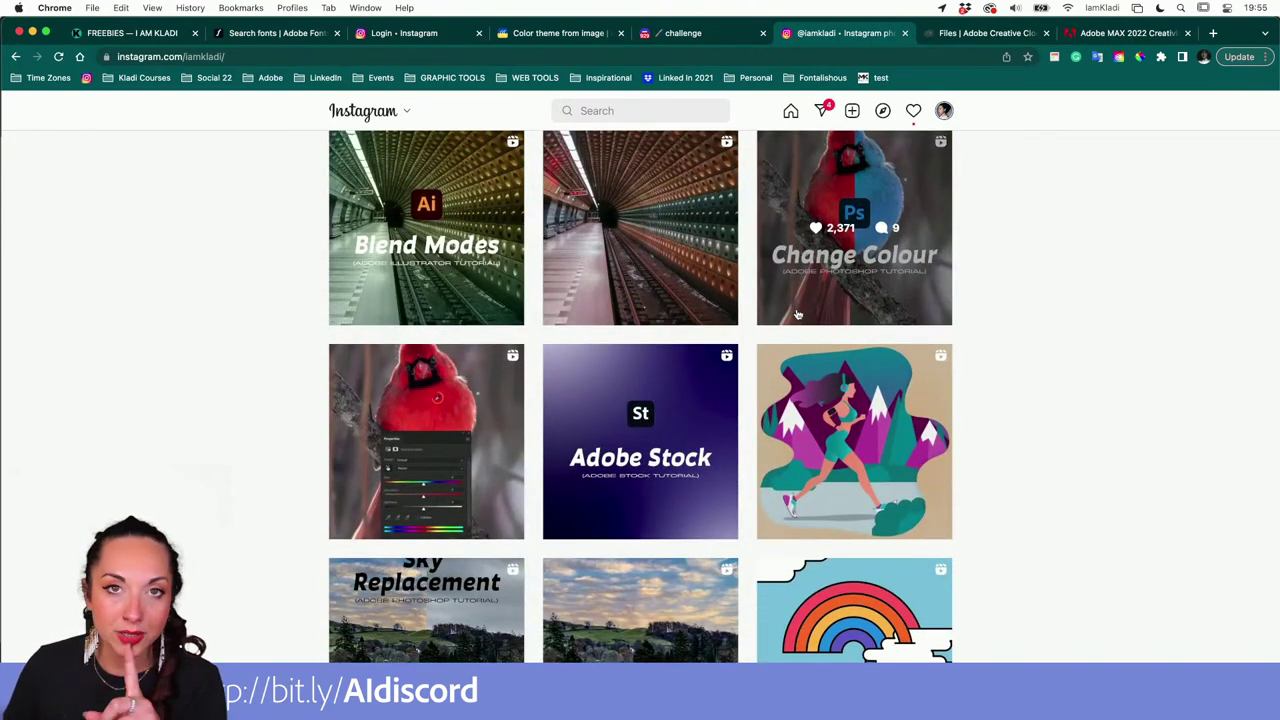
pyautogui.scroll(15, 790, 325)
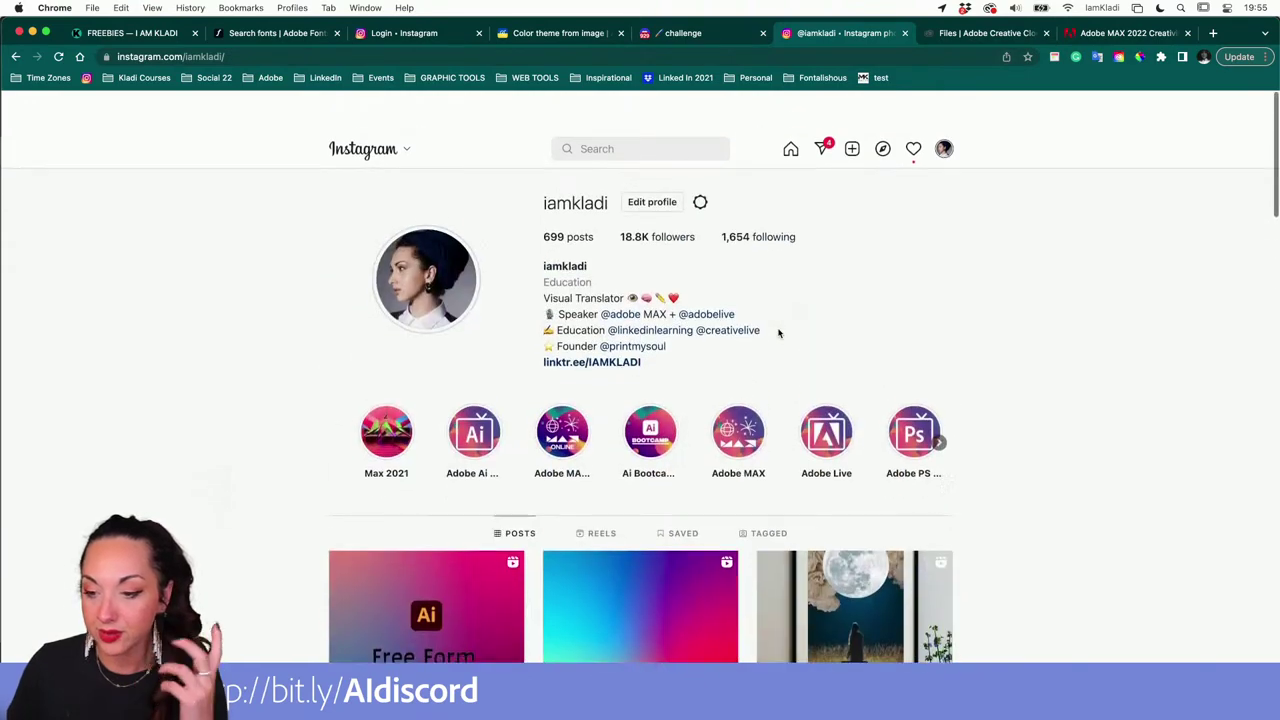